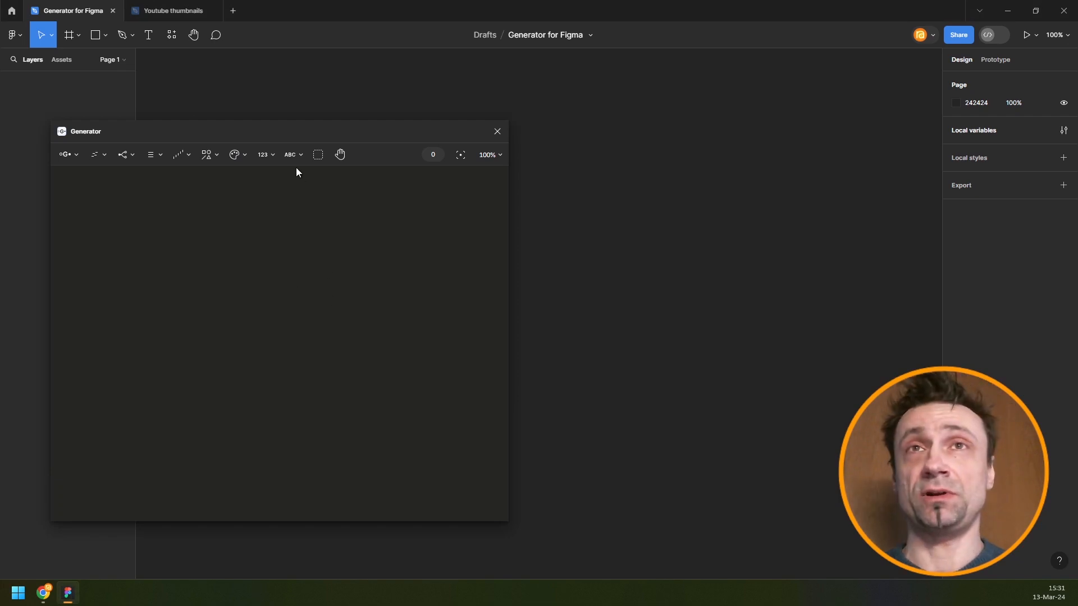
- Add a frame node to the Generator graph and place it in the upper middle of the graph
{"action": "left_click_drag", "start_coordinate": [322, 137], "coordinate": [316, 122]}
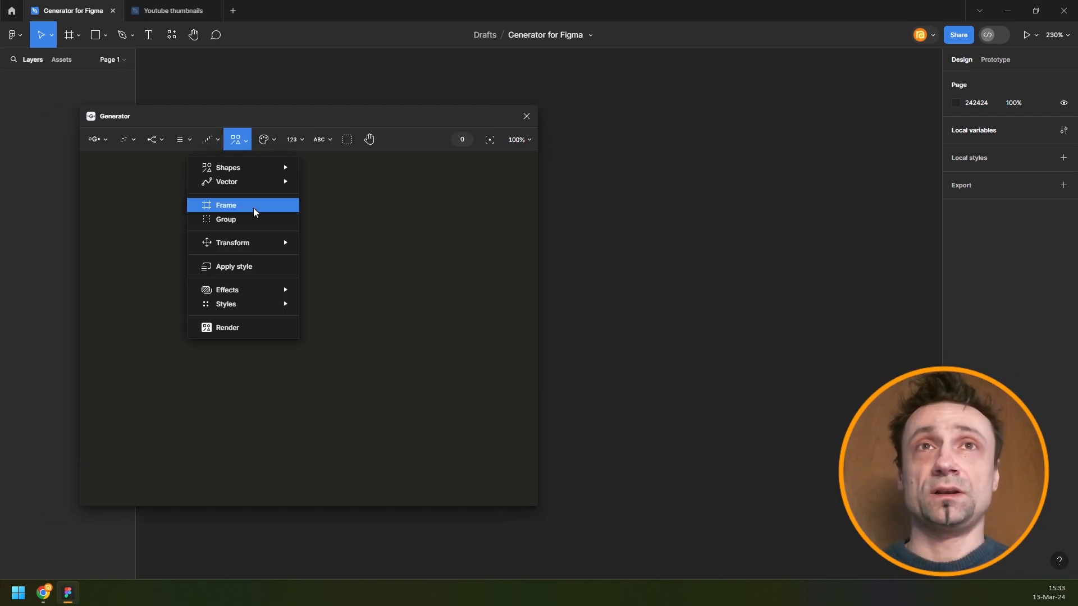
{"action": "left_click", "coordinate": [253, 209]}
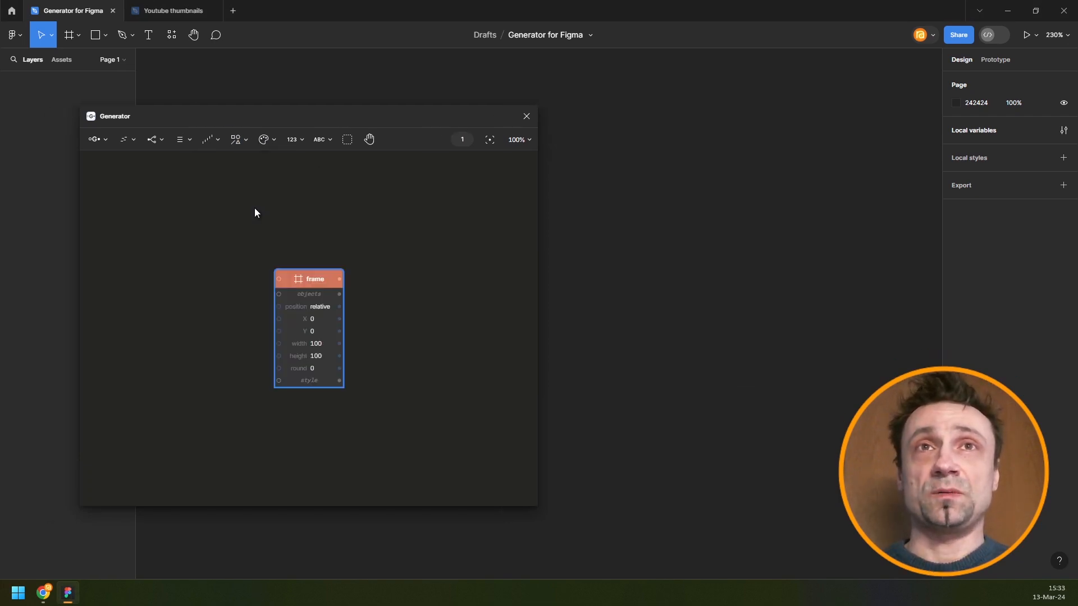
{"action": "left_click_drag", "start_coordinate": [314, 278], "coordinate": [324, 240]}
- Add a black color node beside the frame node and connect it to the frame's style input
{"action": "left_click", "coordinate": [264, 139]}
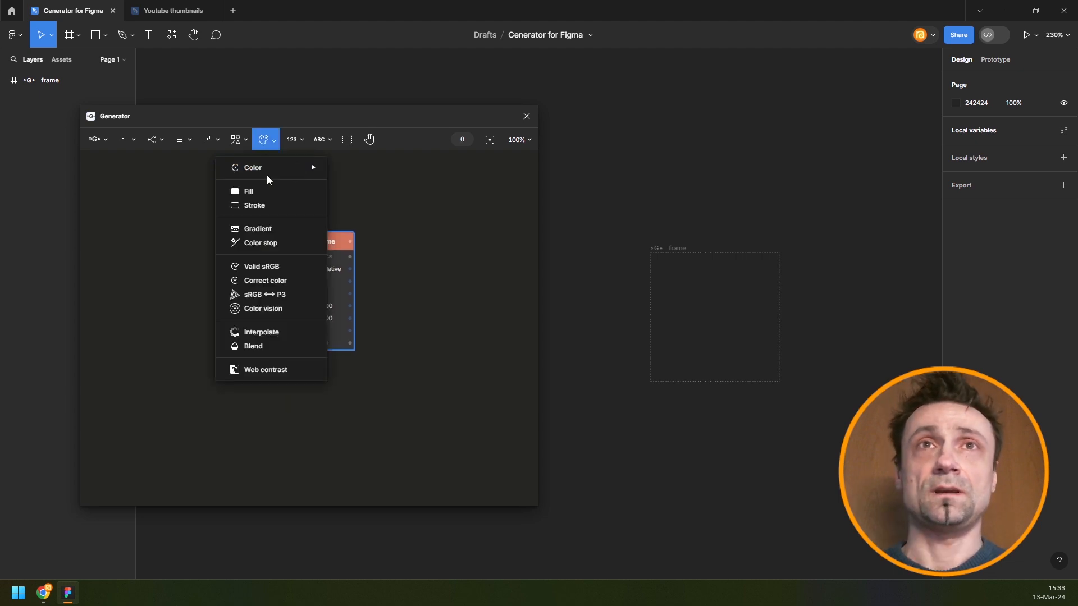
{"action": "mouse_move", "coordinate": [269, 168]}
{"action": "left_click", "coordinate": [335, 167]}
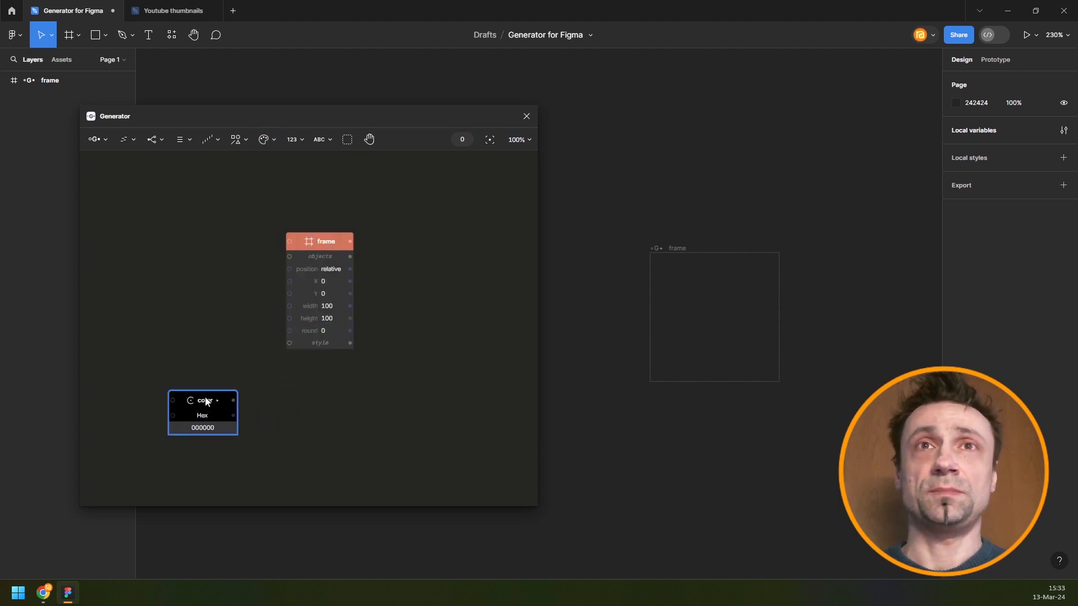
{"action": "left_click", "coordinate": [228, 342]}
{"action": "left_click_drag", "start_coordinate": [301, 344], "coordinate": [301, 344]}
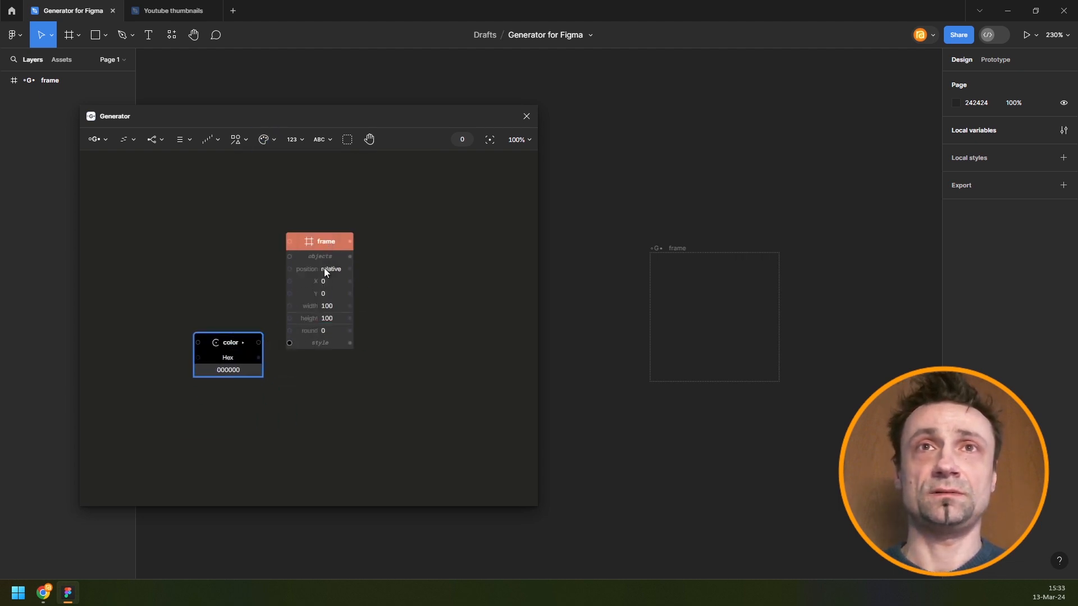
- Set the frame node's width to 1920 and height to 720
{"action": "left_click", "coordinate": [328, 241]}
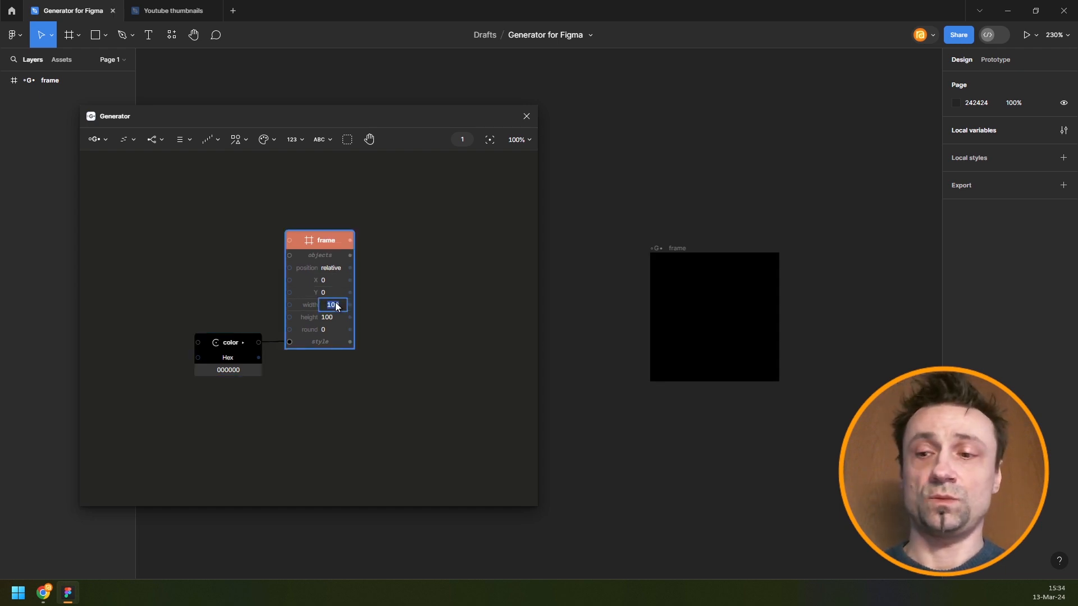
{"action": "type", "text": "1920"}
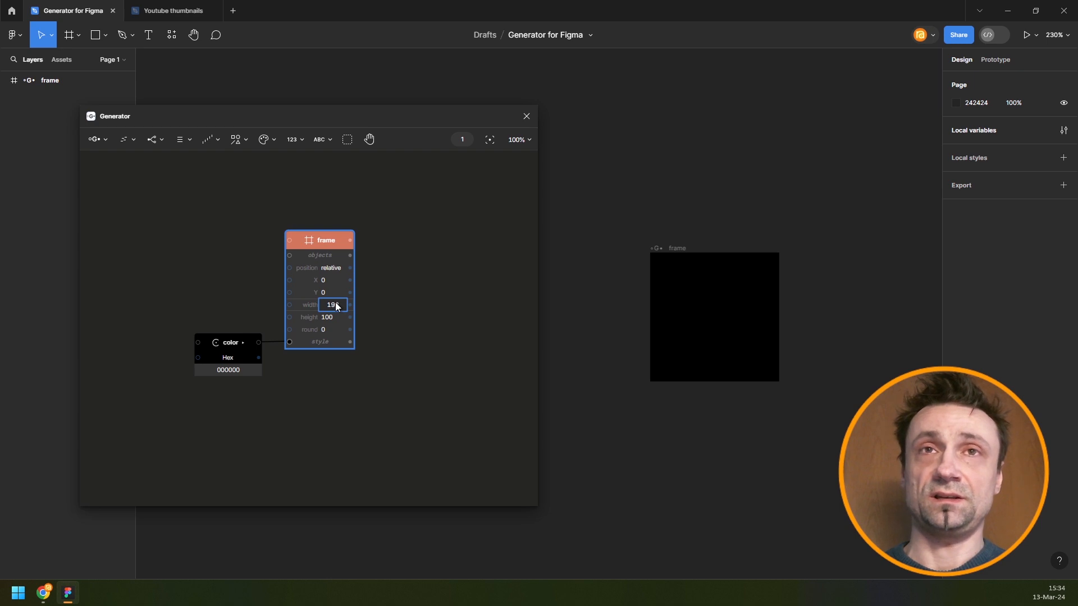
{"action": "key", "text": "Tab"}
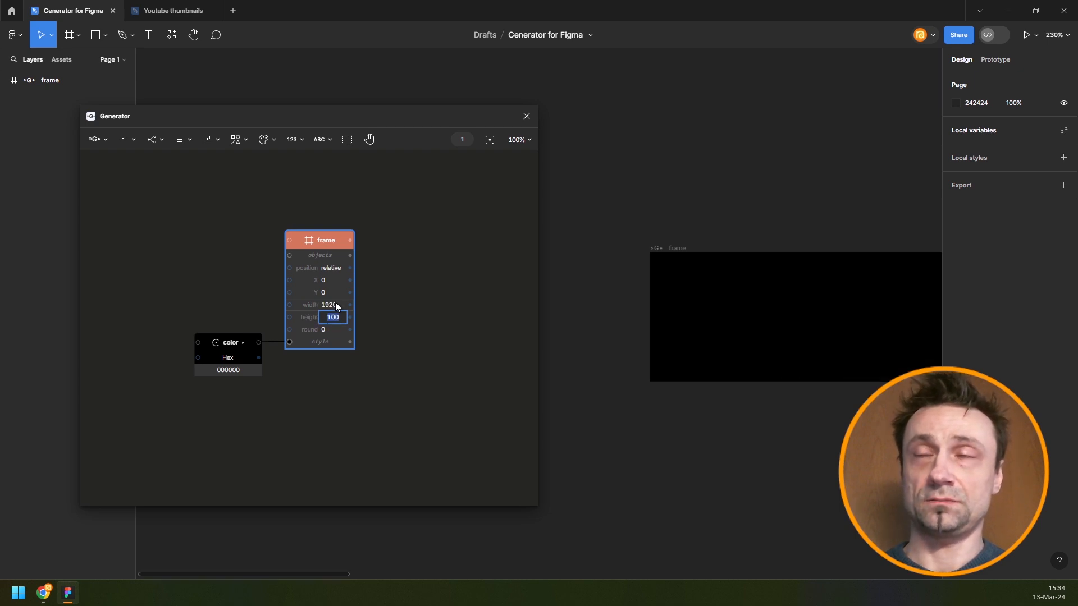
{"action": "type", "text": "720"}
{"action": "key", "text": "Return"}
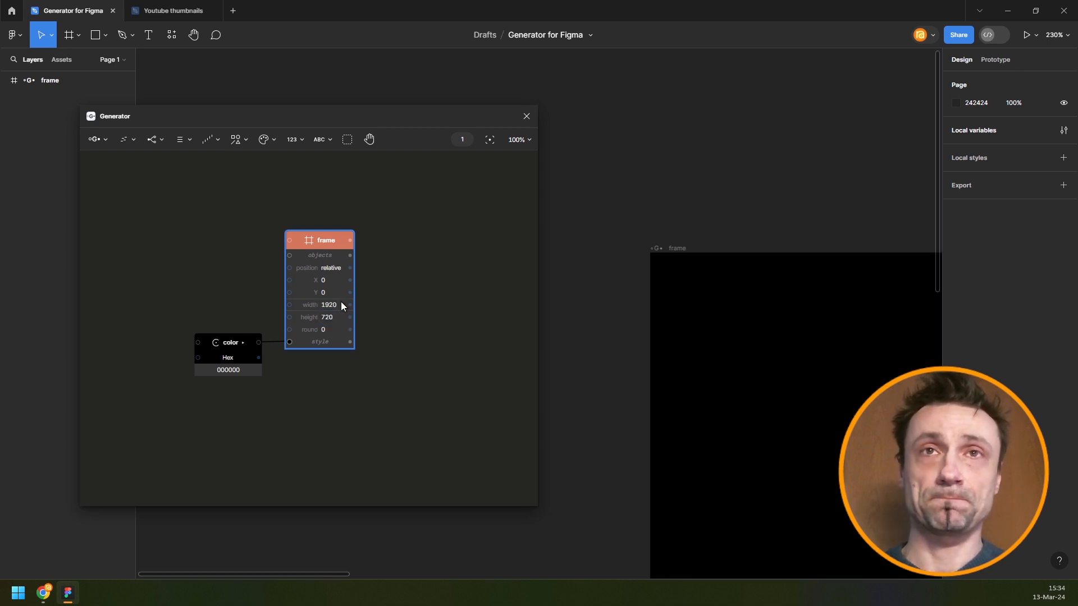
- Widen and flatten the Generator window and place it below the black frame so both stay in view
{"action": "scroll", "coordinate": [671, 320], "scroll_direction": "down", "scroll_amount": 5}
{"action": "left_click", "coordinate": [790, 340]}
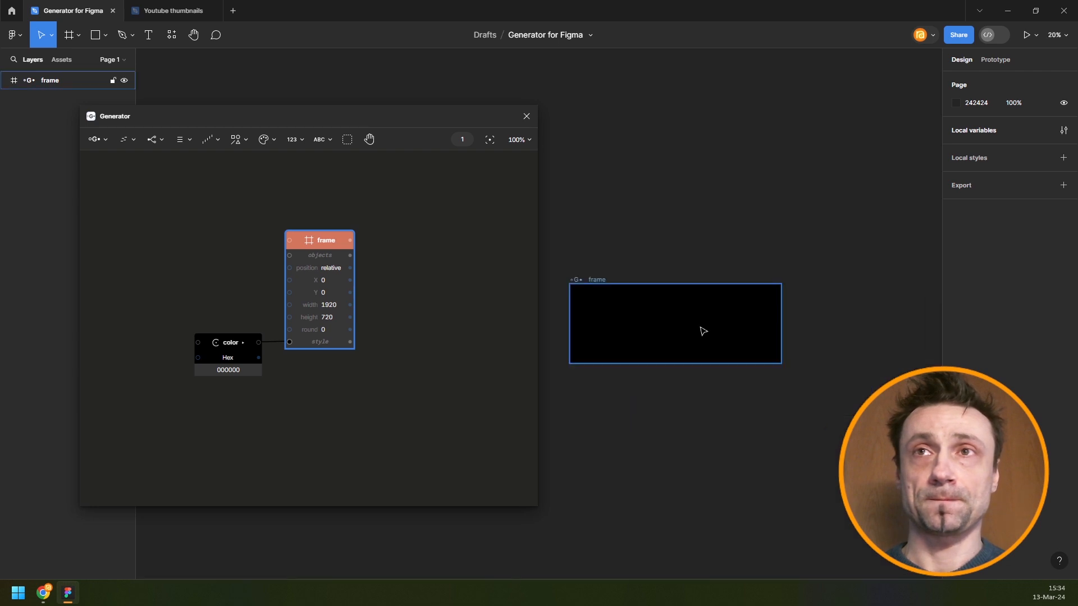
{"action": "scroll", "coordinate": [617, 323], "scroll_direction": "up", "scroll_amount": 5}
{"action": "left_click_drag", "start_coordinate": [353, 115], "coordinate": [289, 146]}
{"action": "left_click_drag", "start_coordinate": [640, 306], "coordinate": [478, 139]}
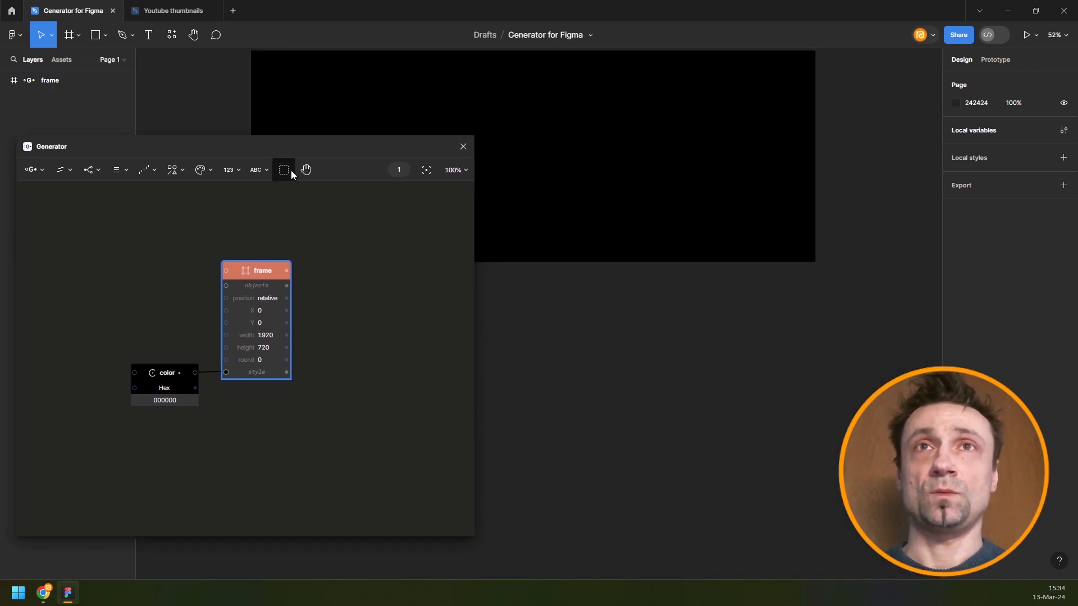
{"action": "left_click_drag", "start_coordinate": [299, 150], "coordinate": [396, 163]}
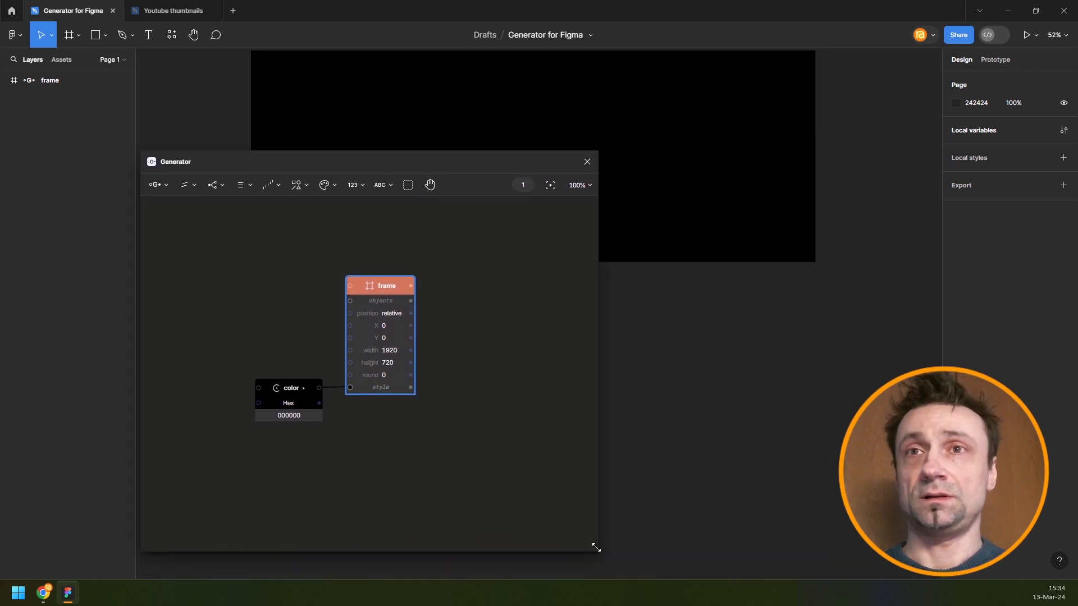
{"action": "left_click_drag", "start_coordinate": [595, 550], "coordinate": [936, 483]}
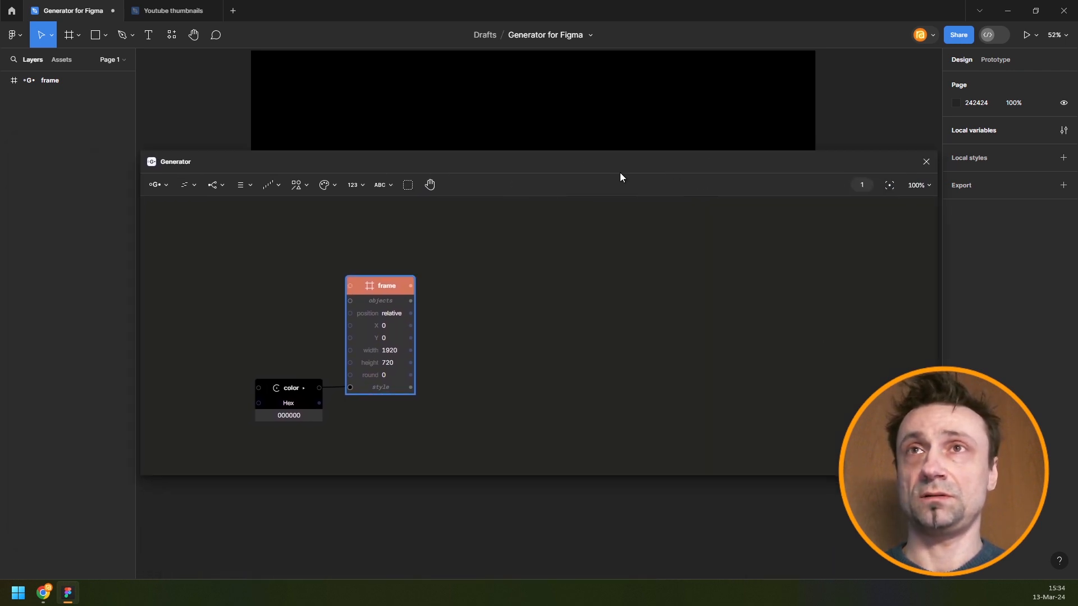
{"action": "left_click_drag", "start_coordinate": [604, 167], "coordinate": [603, 244]}
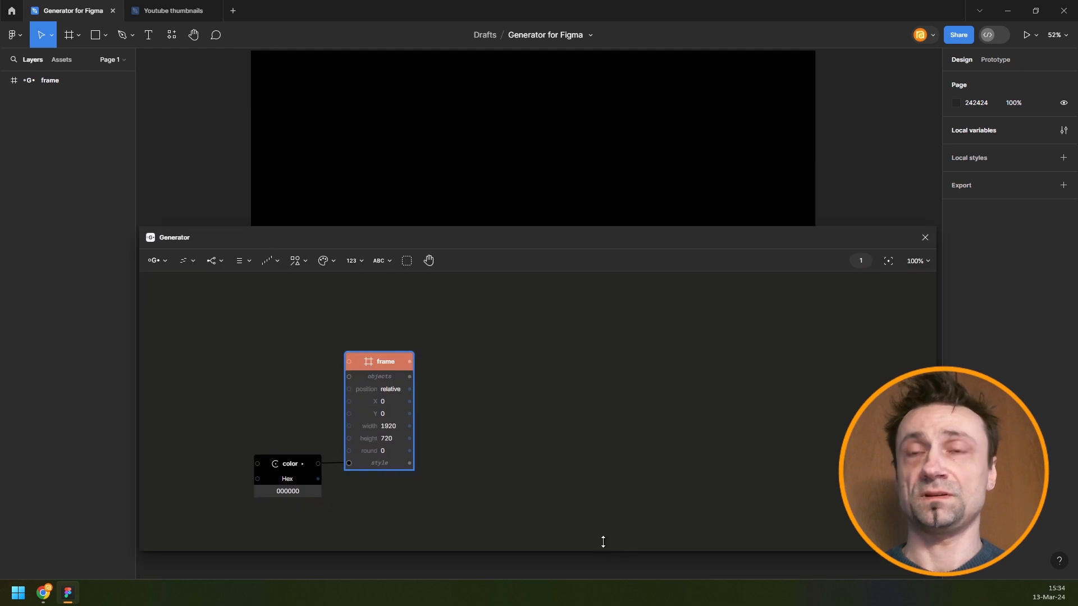
{"action": "left_click_drag", "start_coordinate": [602, 548], "coordinate": [600, 504]}
{"action": "left_click_drag", "start_coordinate": [581, 244], "coordinate": [582, 311]}
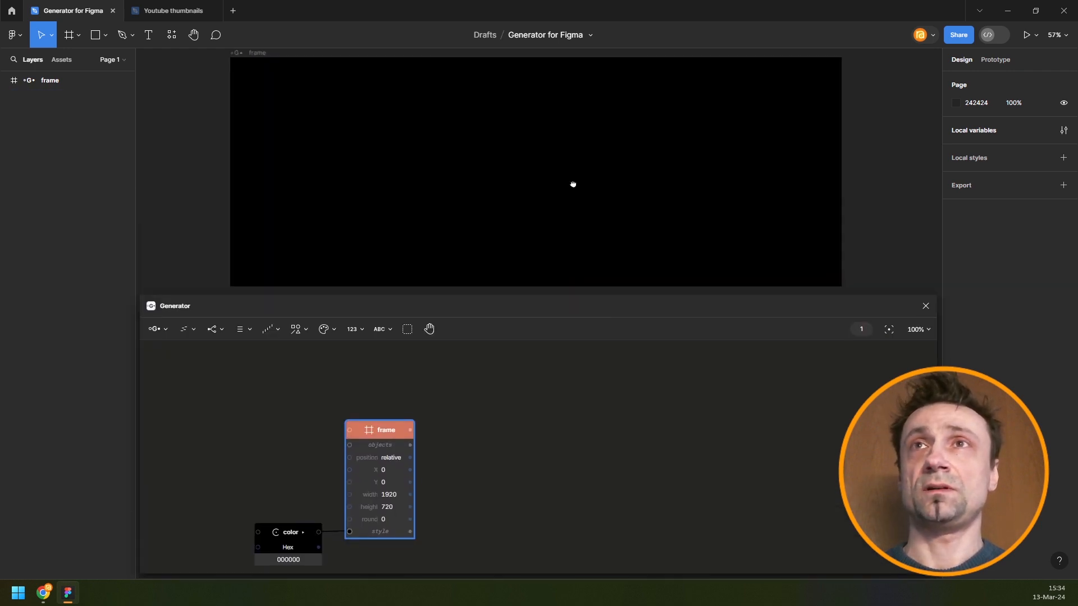
- Add an ellipse shape node to the graph, to the left of the frame and black color nodes
{"action": "left_click_drag", "start_coordinate": [472, 438], "coordinate": [644, 428]}
{"action": "scroll", "coordinate": [567, 400], "scroll_direction": "down", "scroll_amount": 3}
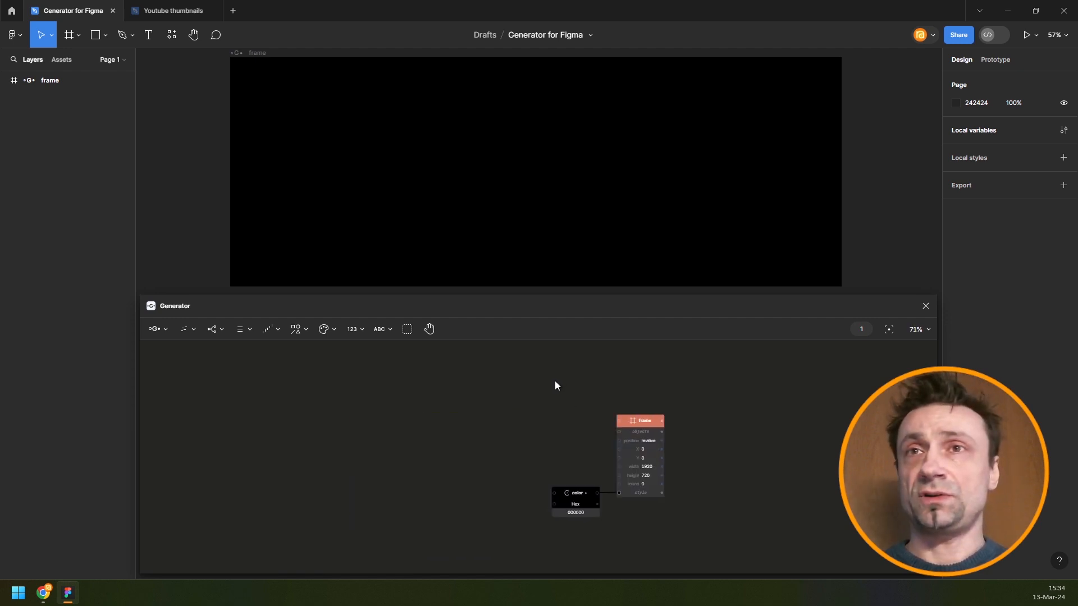
{"action": "left_click", "coordinate": [291, 332]}
{"action": "mouse_move", "coordinate": [292, 357]}
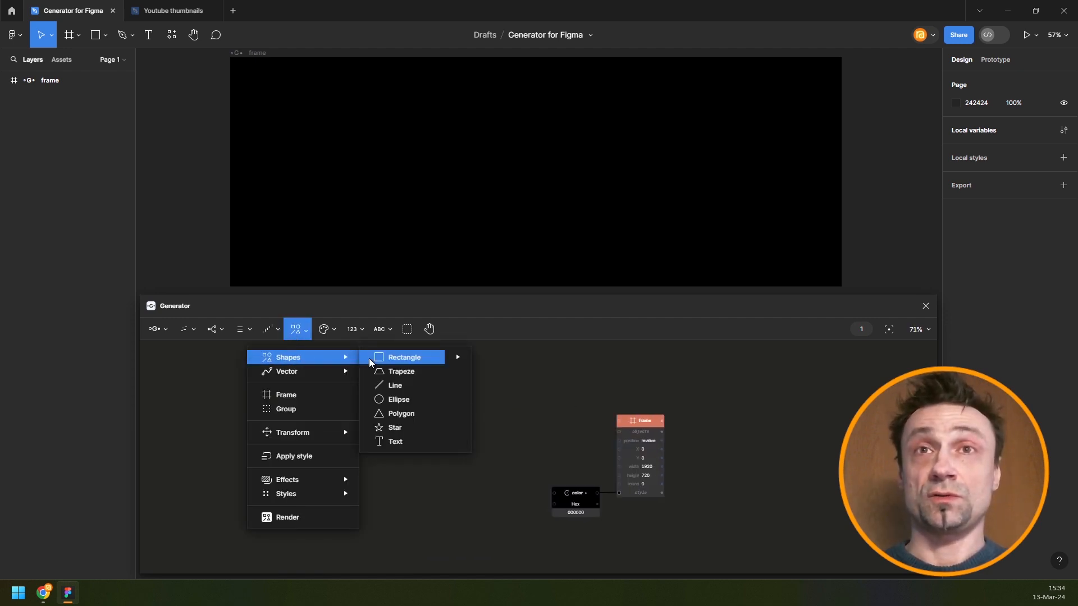
{"action": "left_click", "coordinate": [379, 400]}
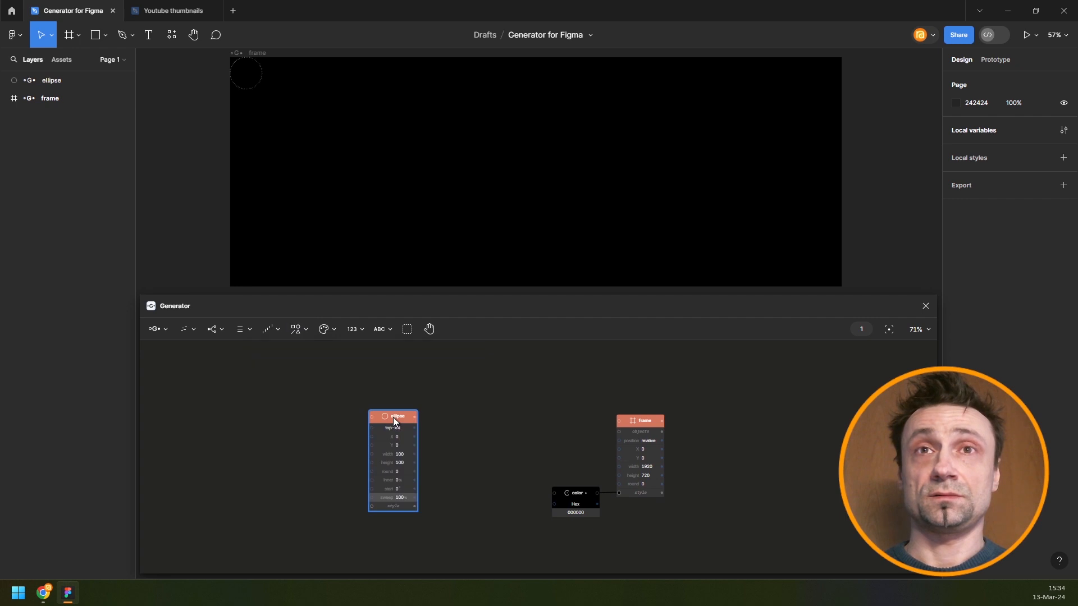
- Add an orange color node beside the ellipse node and connect it to the ellipse's style input
{"action": "left_click", "coordinate": [324, 329]}
{"action": "mouse_move", "coordinate": [348, 363]}
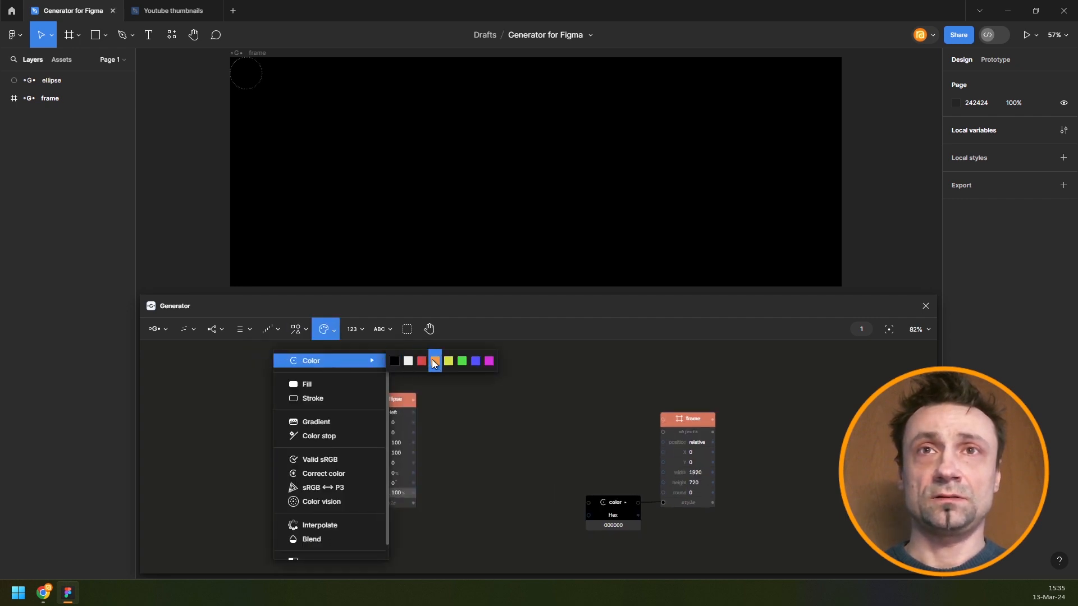
{"action": "left_click", "coordinate": [434, 361]}
{"action": "left_click", "coordinate": [285, 508]}
{"action": "mouse_move", "coordinate": [308, 508]}
{"action": "left_mouse_down"}
{"action": "mouse_move", "coordinate": [378, 500]}
{"action": "mouse_move", "coordinate": [291, 496]}
{"action": "left_mouse_up"}
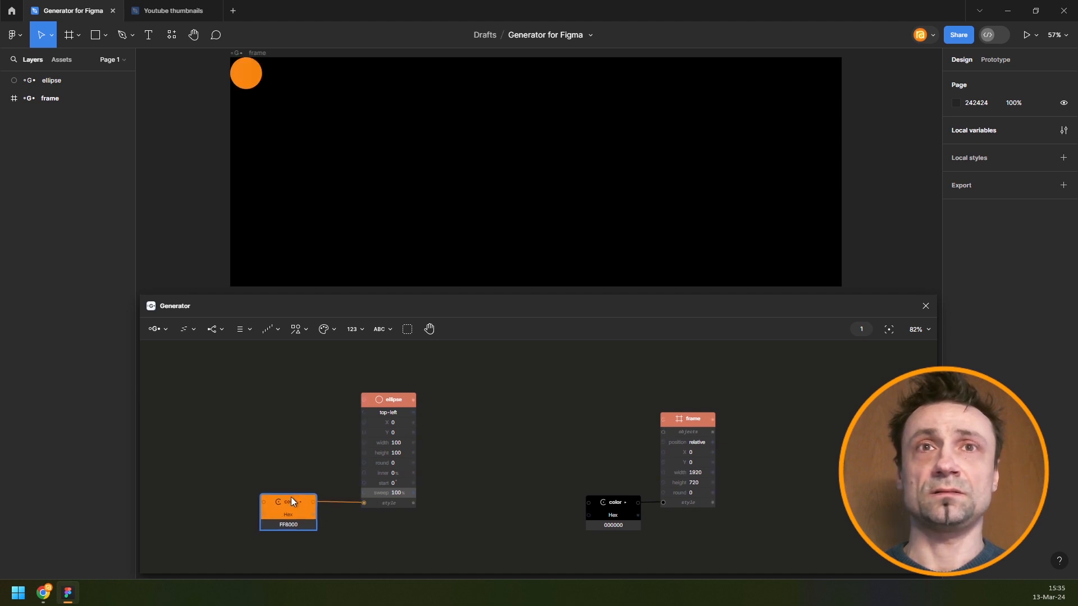
- Switch the orange color node to HSV and set its hue to 36°
{"action": "left_click", "coordinate": [297, 516]}
{"action": "scroll", "coordinate": [297, 478], "scroll_direction": "up", "scroll_amount": 5}
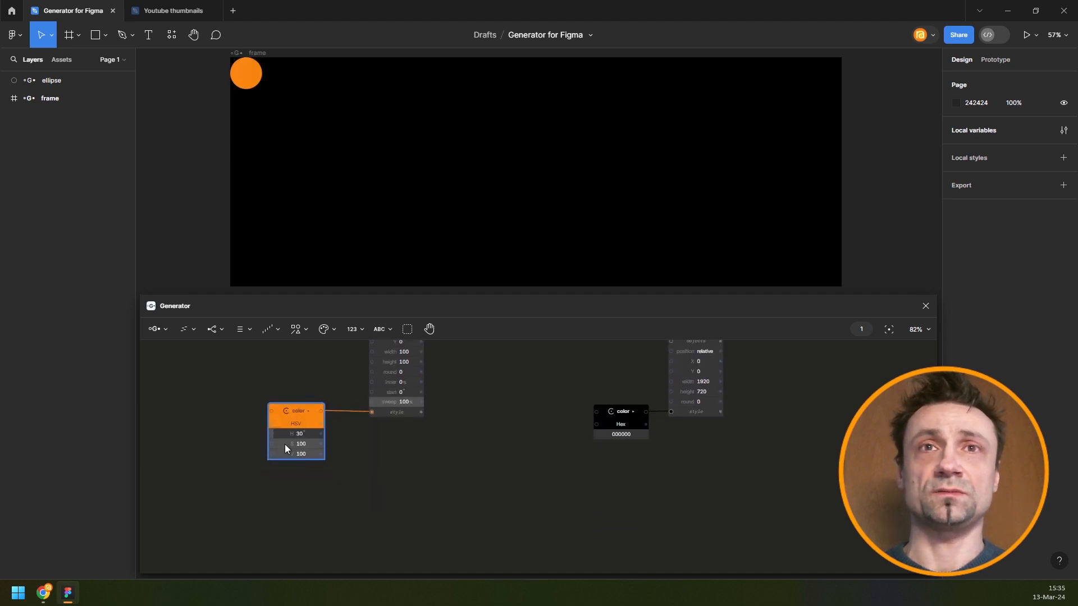
{"action": "left_click_drag", "start_coordinate": [337, 421], "coordinate": [345, 414]}
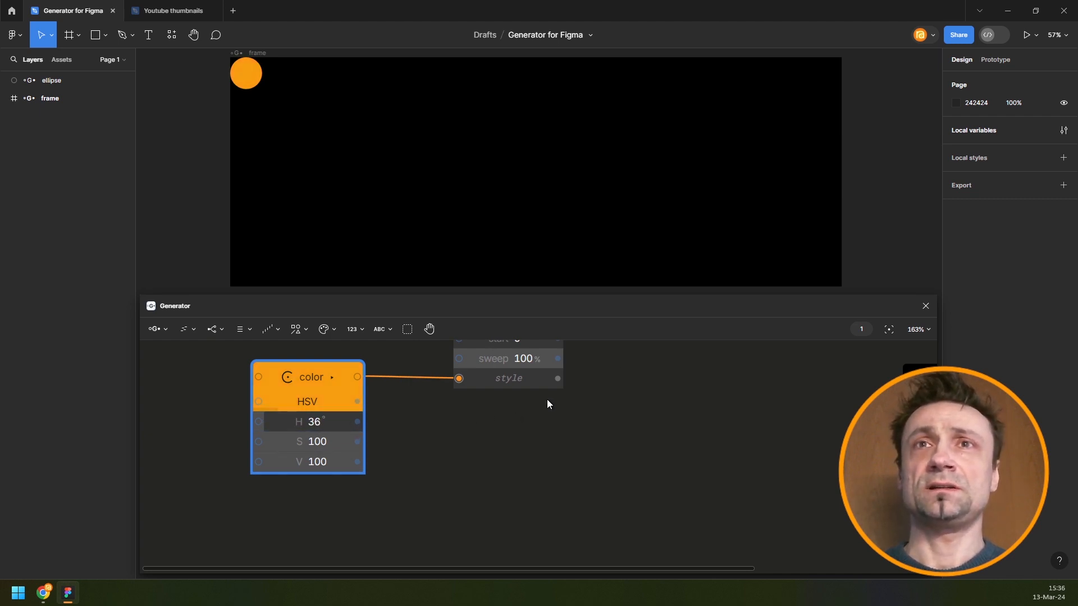
- Move the ellipse node and its orange color node further away from the frame nodes to free space between them
{"action": "scroll", "coordinate": [548, 413], "scroll_direction": "down", "scroll_amount": 5}
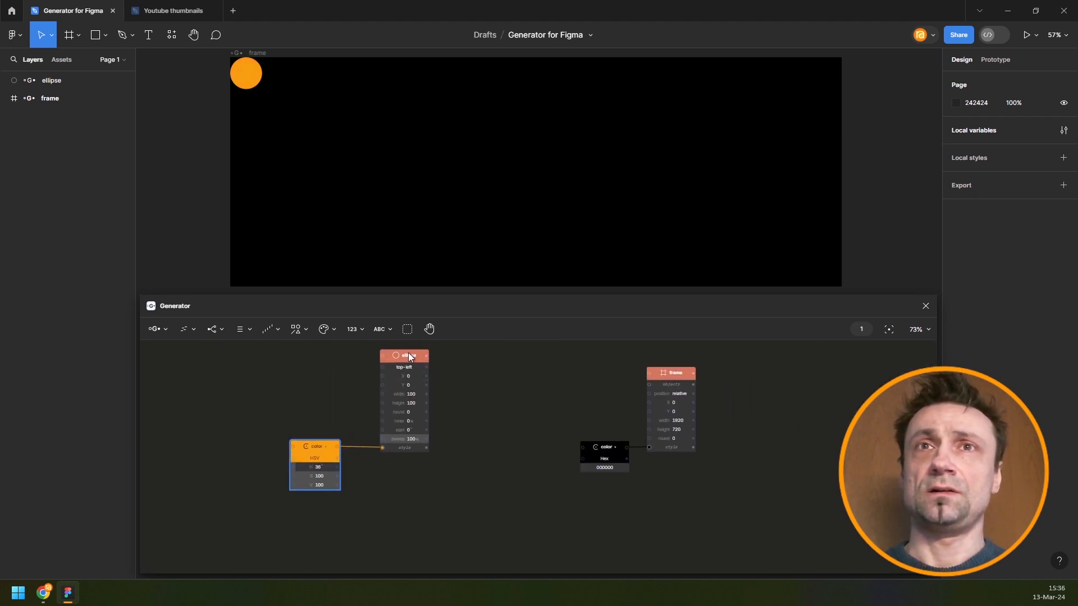
{"action": "left_click_drag", "start_coordinate": [411, 357], "coordinate": [440, 438]}
{"action": "scroll", "coordinate": [444, 438], "scroll_direction": "down", "scroll_amount": 3}
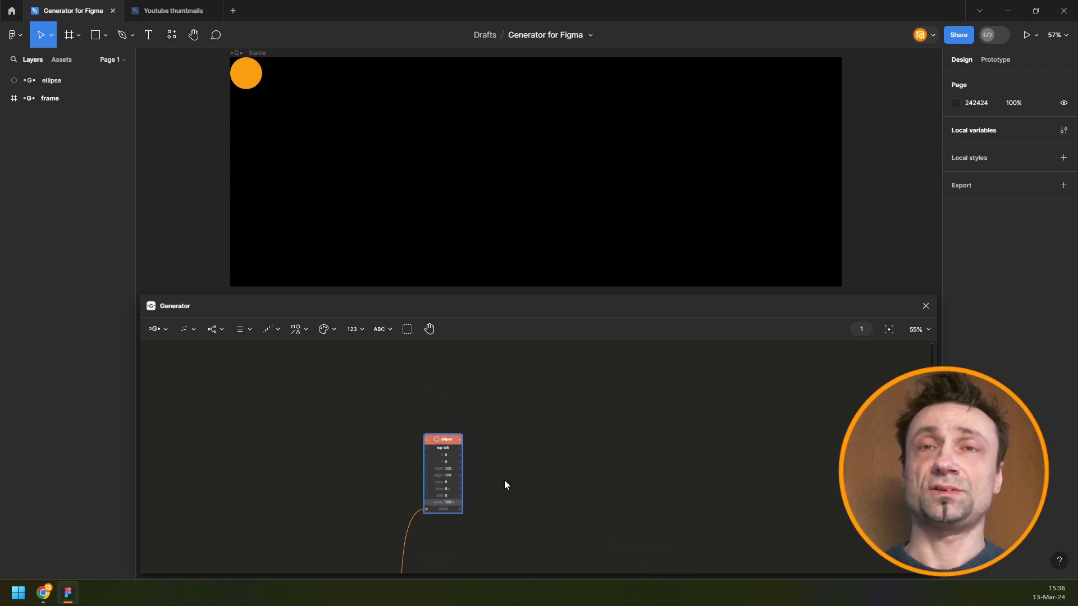
{"action": "left_click_drag", "start_coordinate": [504, 481], "coordinate": [521, 406]}
{"action": "scroll", "coordinate": [521, 418], "scroll_direction": "down", "scroll_amount": 4}
{"action": "left_click_drag", "start_coordinate": [519, 459], "coordinate": [530, 420]}
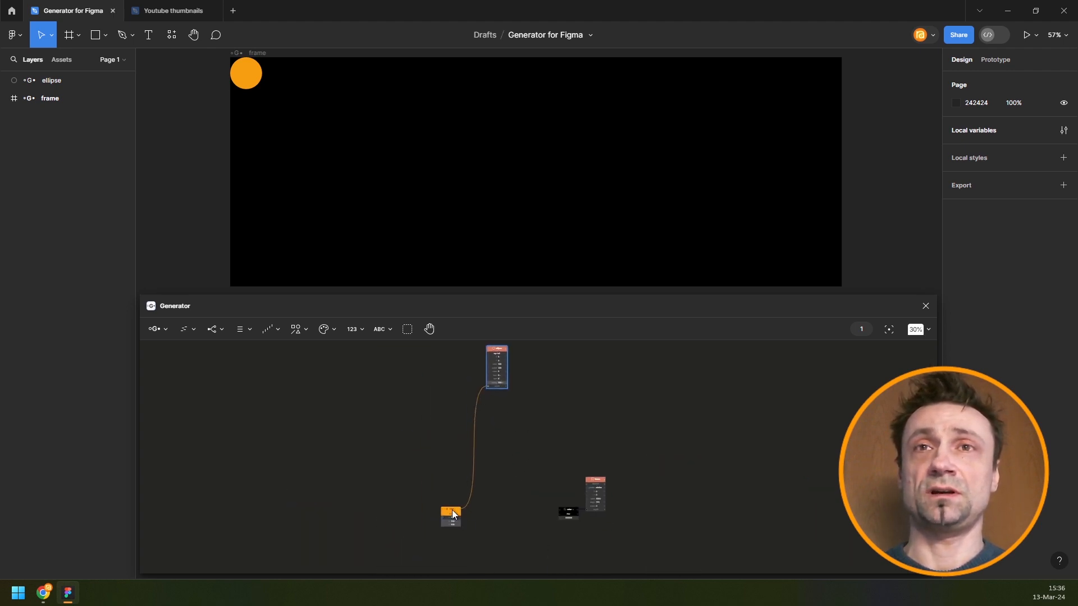
{"action": "left_click_drag", "start_coordinate": [452, 510], "coordinate": [346, 473]}
{"action": "left_click_drag", "start_coordinate": [499, 347], "coordinate": [376, 407]}
{"action": "scroll", "coordinate": [438, 423], "scroll_direction": "up", "scroll_amount": 5}
- Append a Move node to the ellipse node, followed by a Repeat node with a count of 5
{"action": "key", "text": "ctrl+/"}
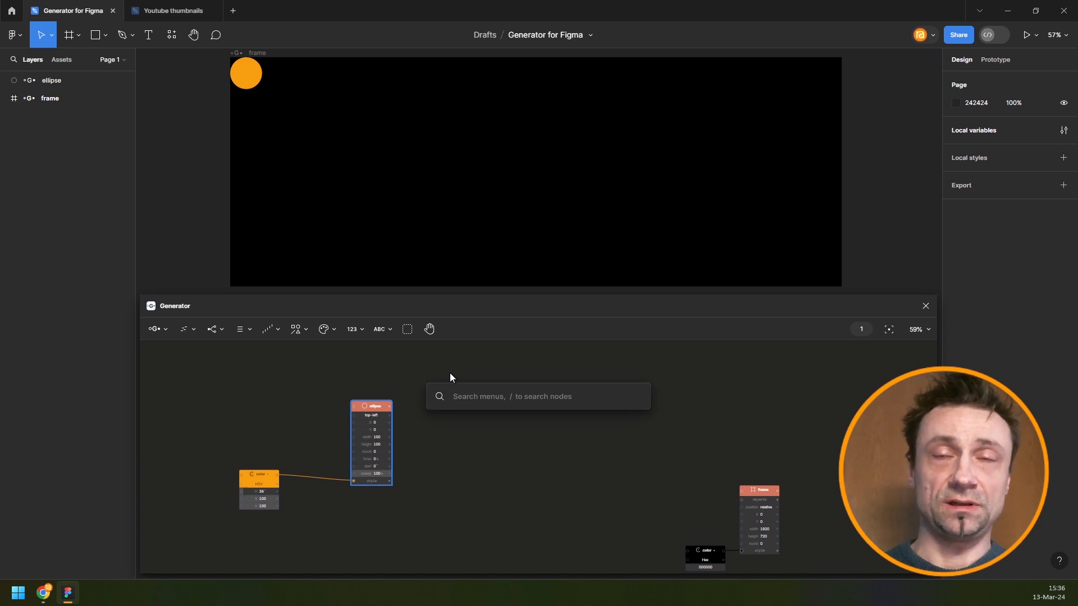
{"action": "type", "text": "move"}
{"action": "key", "text": "Return"}
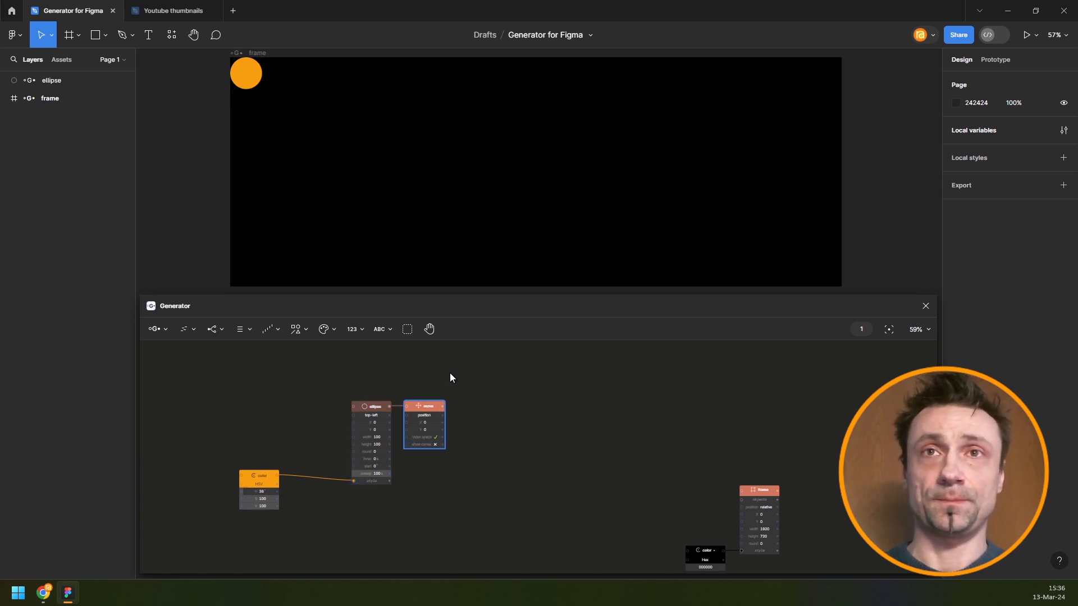
{"action": "key", "text": "ctrl+/"}
{"action": "type", "text": "rep"}
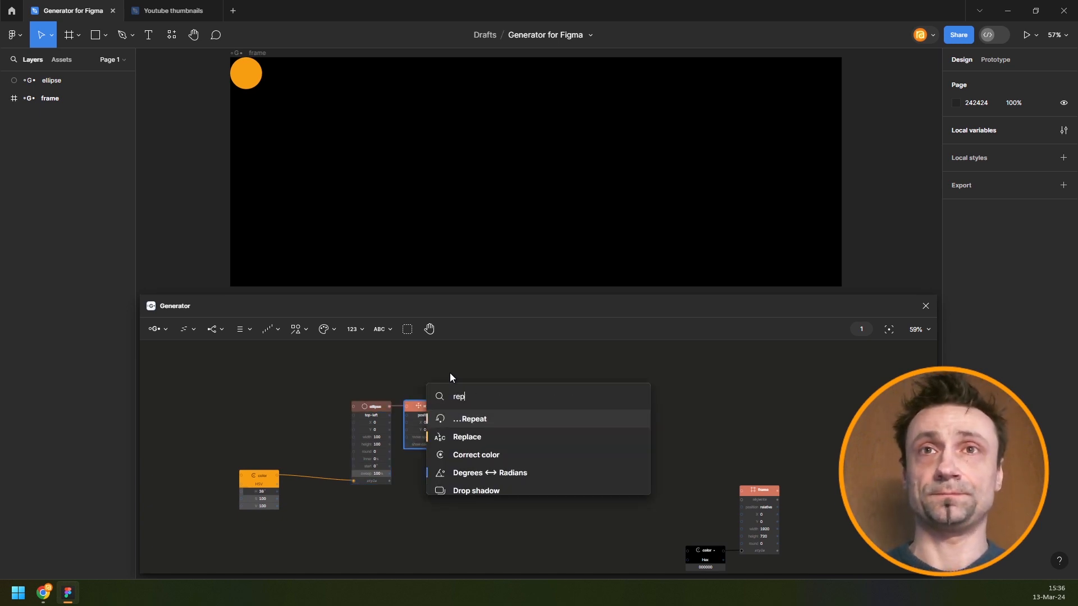
{"action": "key", "text": "Return"}
{"action": "scroll", "coordinate": [426, 422], "scroll_direction": "up", "scroll_amount": 5}
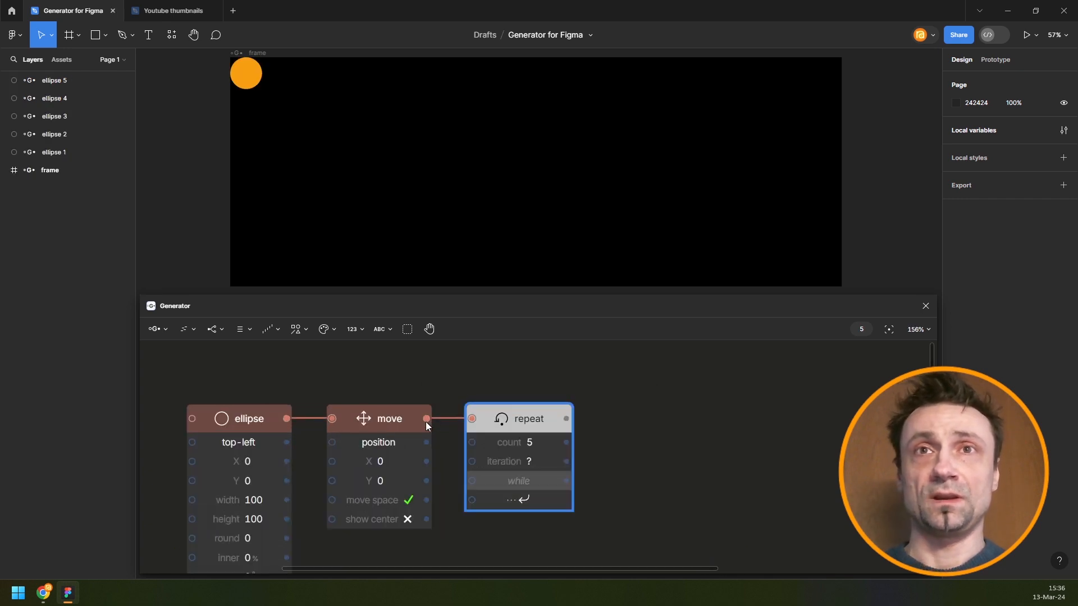
- Switch the Move node to vector mode and add a sequence node below it
{"action": "left_click", "coordinate": [432, 418]}
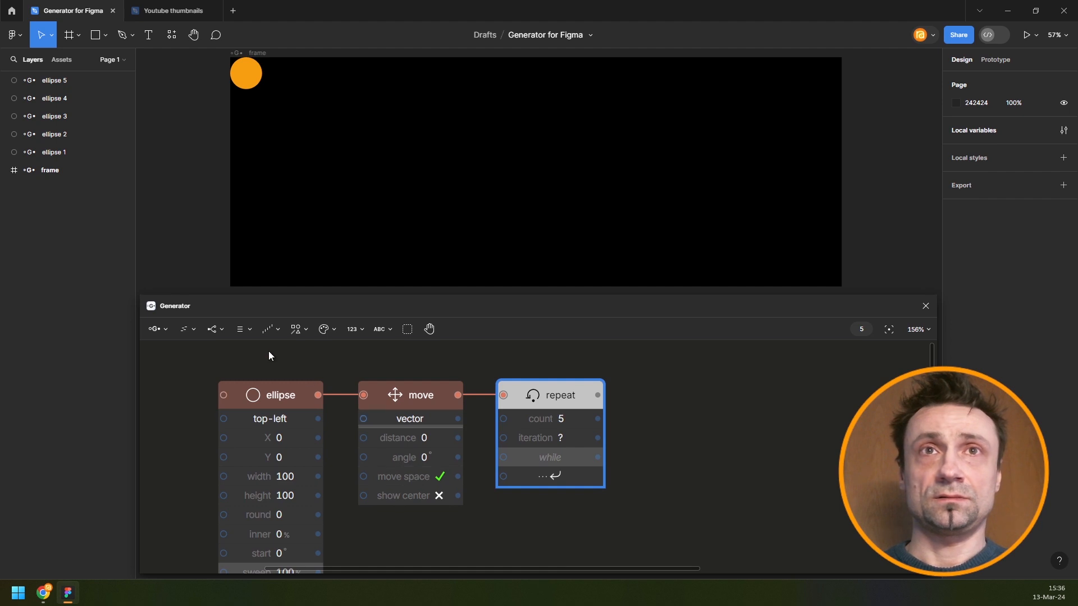
{"action": "left_click", "coordinate": [270, 329]}
{"action": "left_click", "coordinate": [277, 379]}
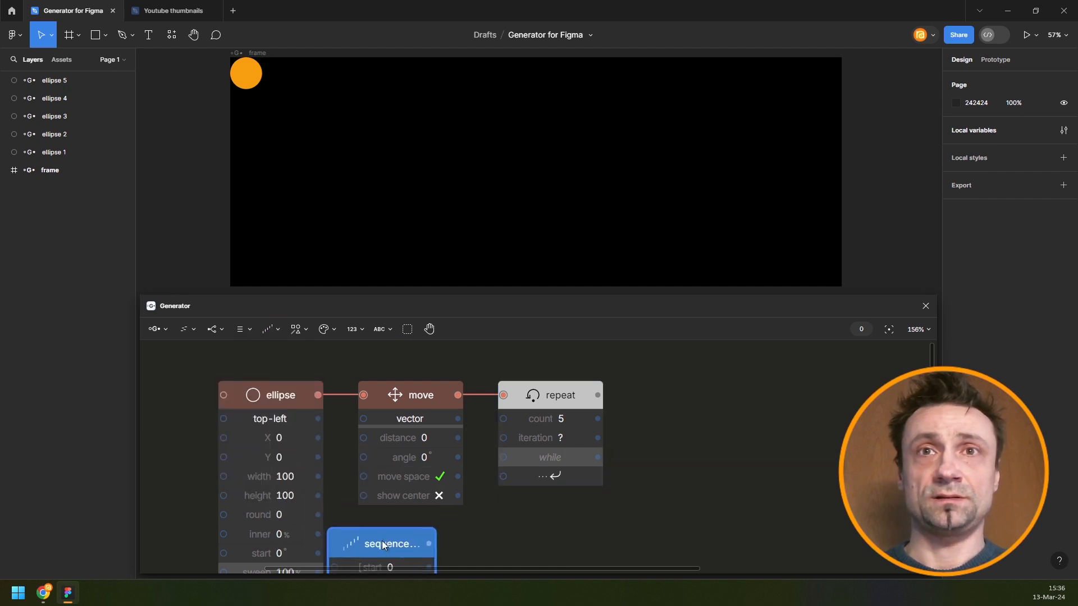
{"action": "left_click", "coordinate": [382, 545]}
- Spread the nodes apart, moving the ellipse node left and the sequence node lower, between the ellipse and Move nodes
{"action": "left_click_drag", "start_coordinate": [465, 432], "coordinate": [471, 325]}
{"action": "scroll", "coordinate": [425, 408], "scroll_direction": "down", "scroll_amount": 4}
{"action": "left_click_drag", "start_coordinate": [491, 410], "coordinate": [541, 476]}
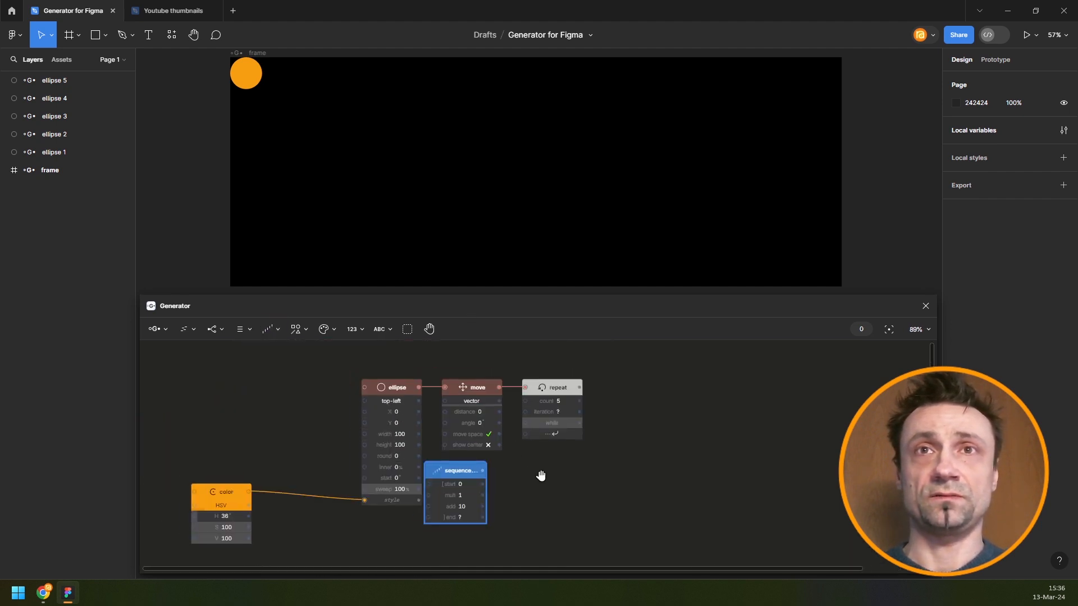
{"action": "left_click_drag", "start_coordinate": [398, 389], "coordinate": [314, 380]}
{"action": "left_click_drag", "start_coordinate": [464, 478], "coordinate": [406, 513]}
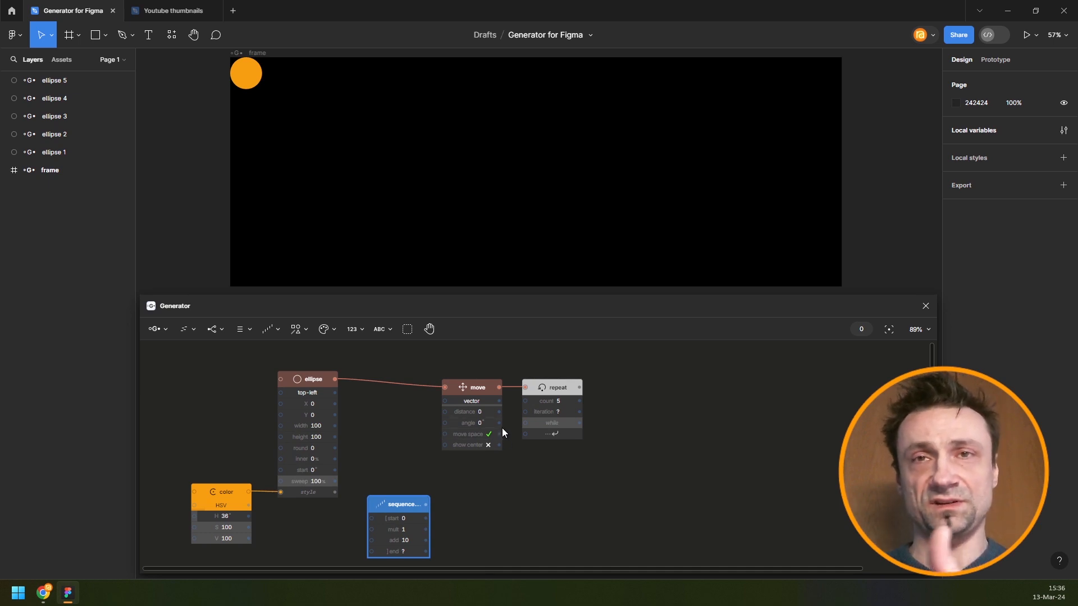
- Connect the sequence node to the Move node's distance input and set the sequence's add value to 126
{"action": "left_click_drag", "start_coordinate": [413, 504], "coordinate": [444, 412]}
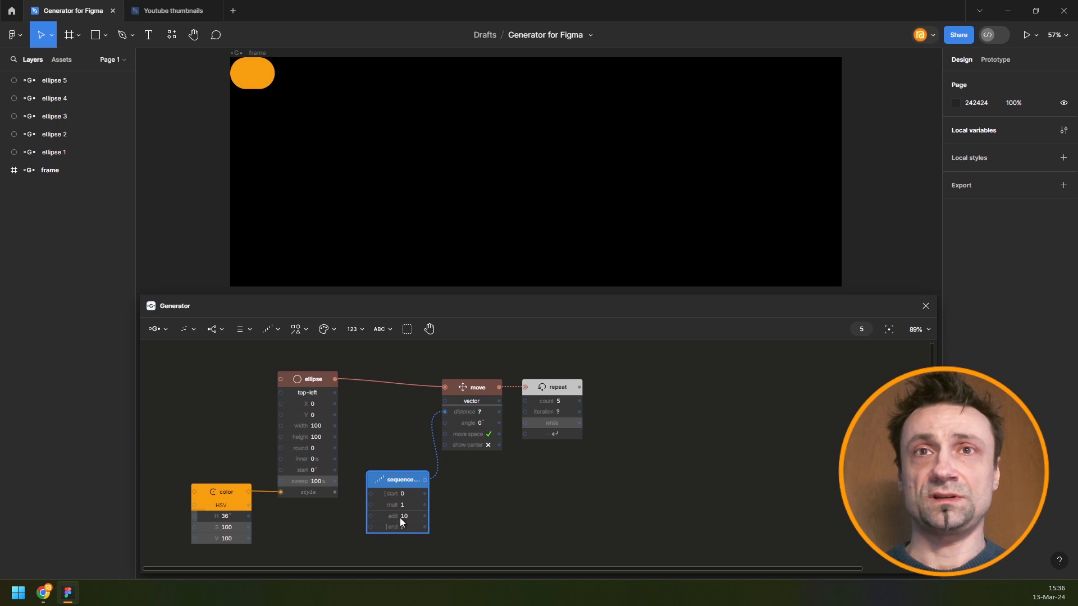
{"action": "left_click_drag", "start_coordinate": [398, 516], "coordinate": [464, 516]}
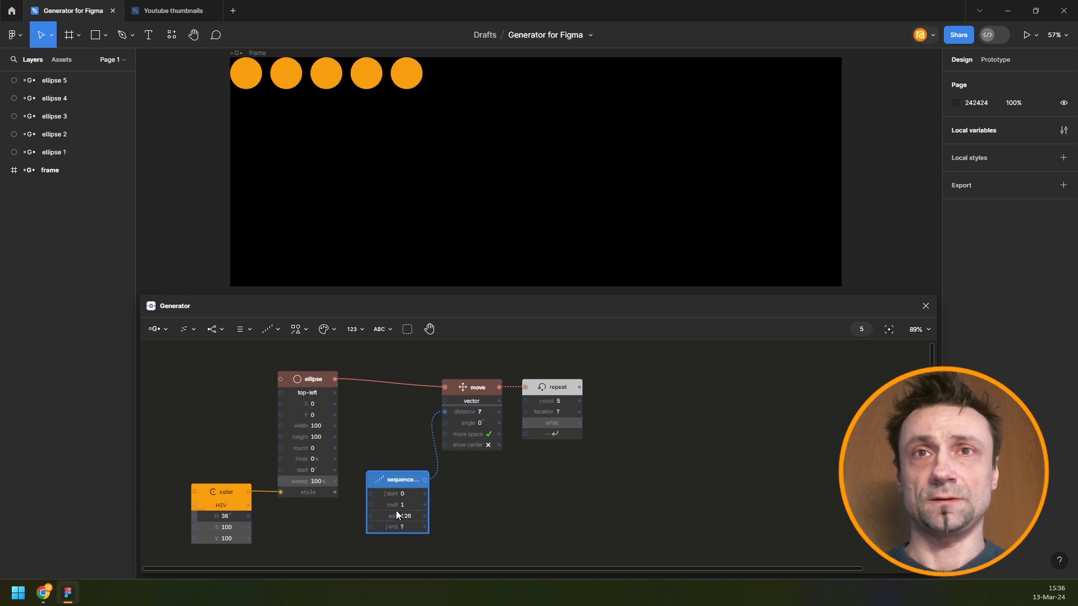
- Move the sequence node up so that it sits between the ellipse and Move nodes
{"action": "left_click_drag", "start_coordinate": [396, 481], "coordinate": [382, 435]}
{"action": "key", "text": "ctrl+d"}
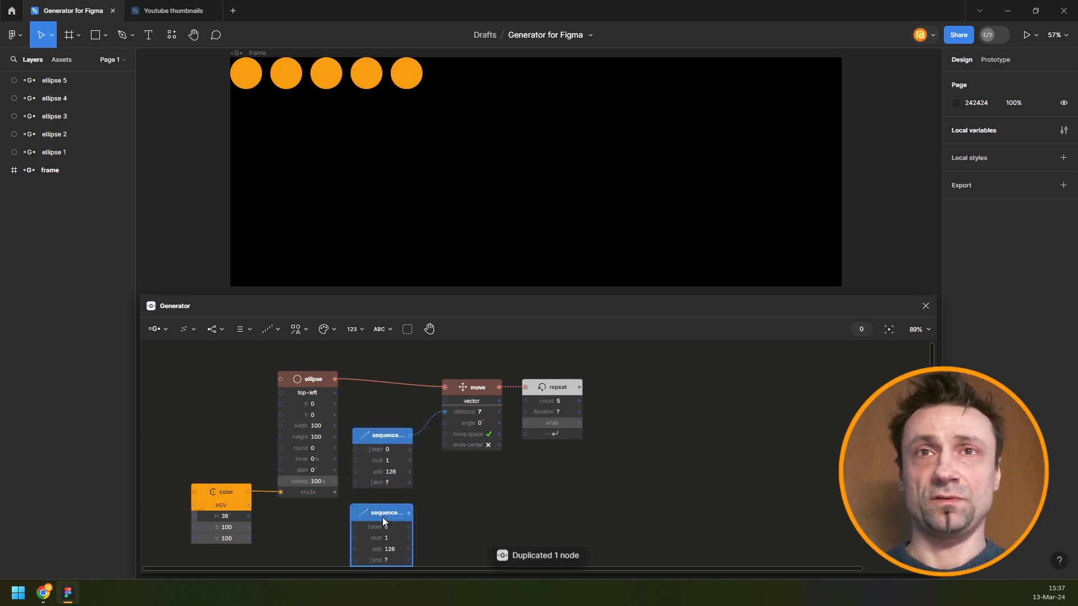
{"action": "left_click_drag", "start_coordinate": [382, 511], "coordinate": [383, 506]}
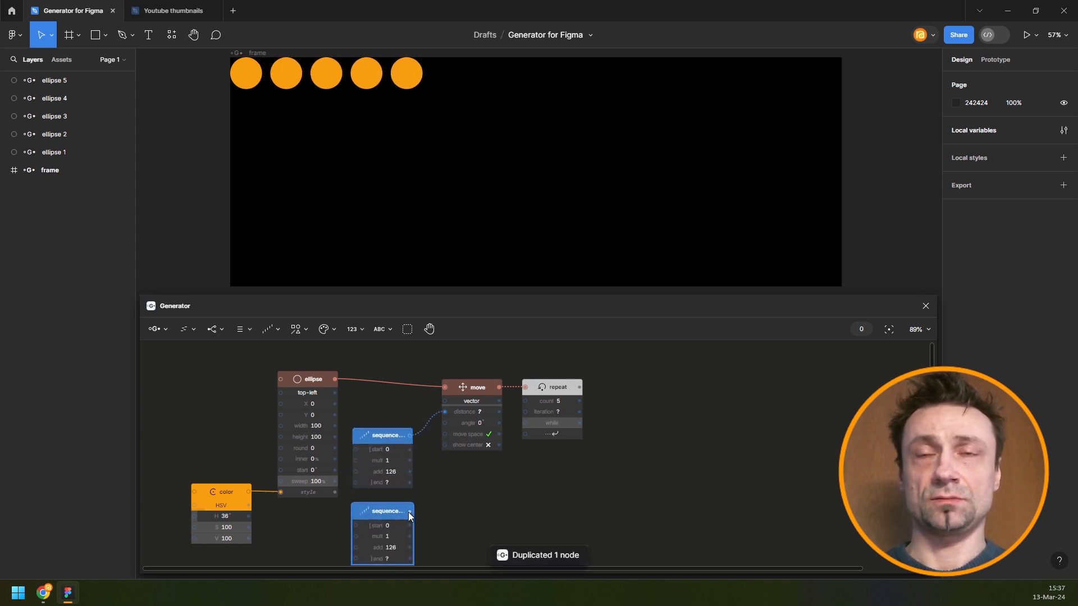
{"action": "key", "text": "Delete"}
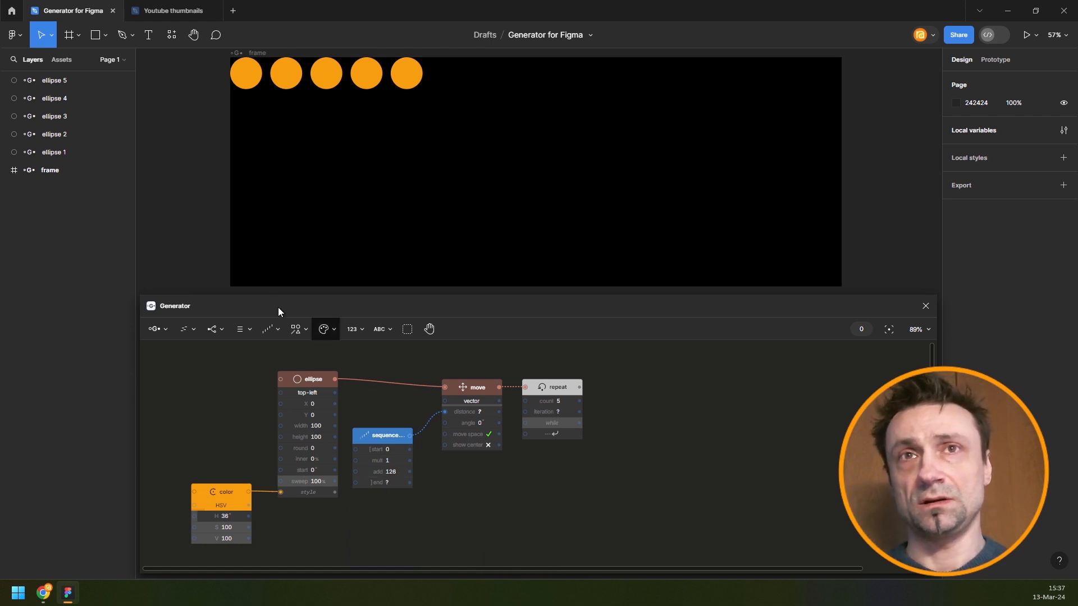
- Add a noise node below the sequence node and connect it to the Move node's angle input
{"action": "left_click", "coordinate": [269, 330]}
{"action": "left_click", "coordinate": [289, 451]}
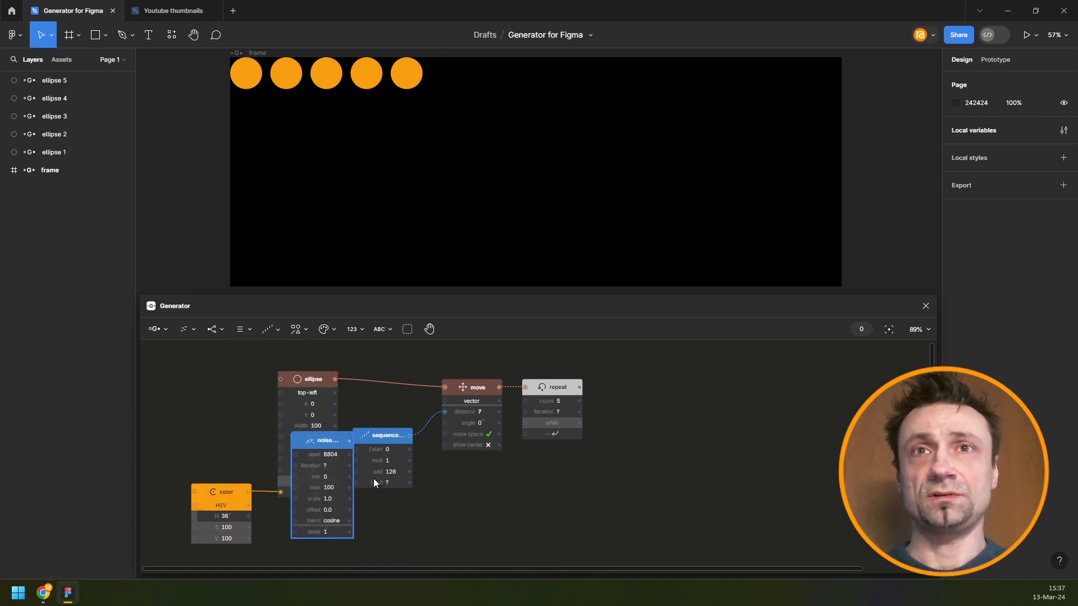
{"action": "left_click_drag", "start_coordinate": [373, 478], "coordinate": [453, 423]}
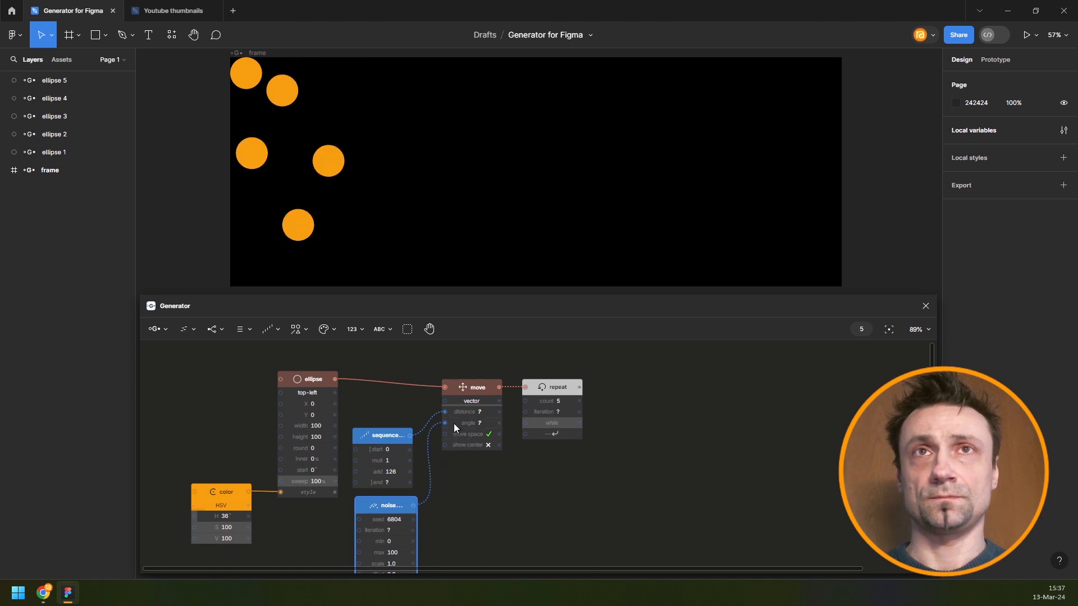
- Try a scale of 50 on the noise node, and settle on a scale of 4
{"action": "scroll", "coordinate": [477, 522], "scroll_direction": "down", "scroll_amount": 4}
{"action": "left_click_drag", "start_coordinate": [484, 511], "coordinate": [477, 458]}
{"action": "scroll", "coordinate": [433, 474], "scroll_direction": "up", "scroll_amount": 3}
{"action": "scroll", "coordinate": [433, 477], "scroll_direction": "up", "scroll_amount": 3}
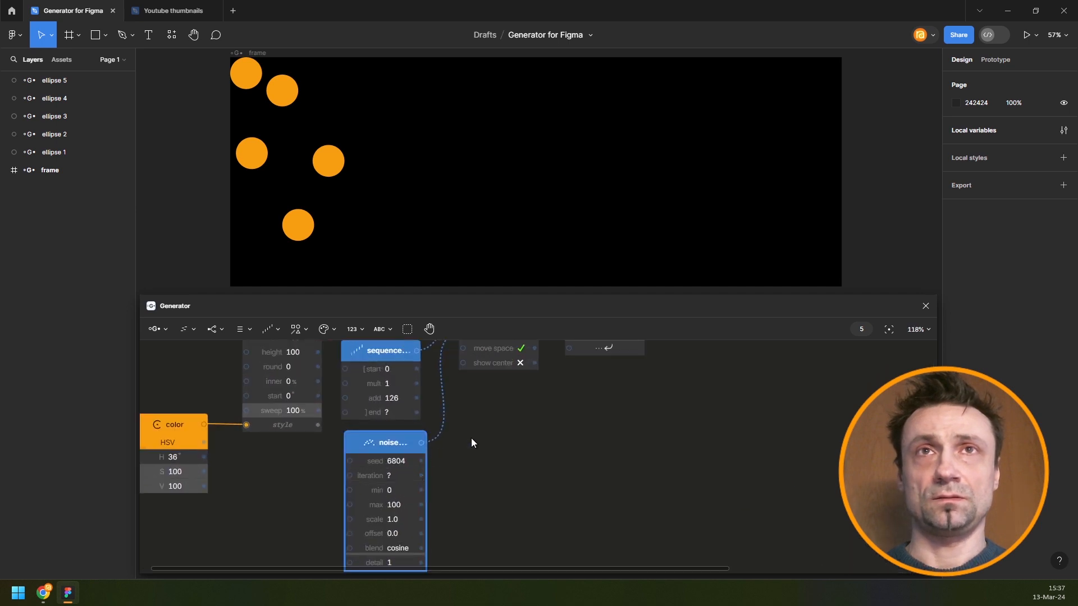
{"action": "left_click", "coordinate": [406, 520]}
{"action": "type", "text": "50"}
{"action": "key", "text": "Return"}
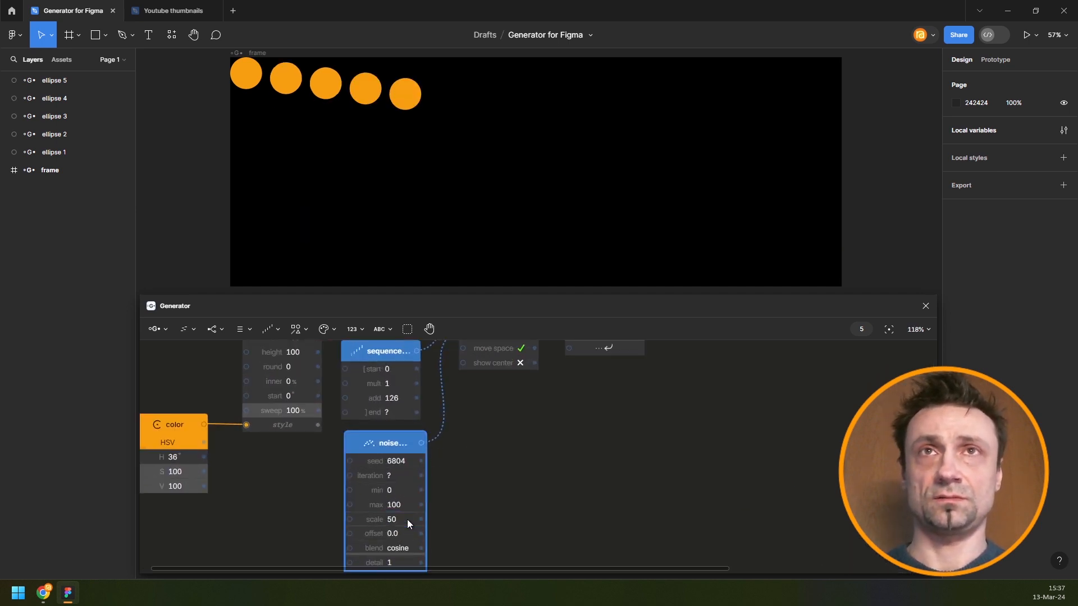
{"action": "left_click_drag", "start_coordinate": [396, 516], "coordinate": [384, 515]}
- Raise the Repeat node's count to 13
{"action": "left_click_drag", "start_coordinate": [474, 511], "coordinate": [466, 461]}
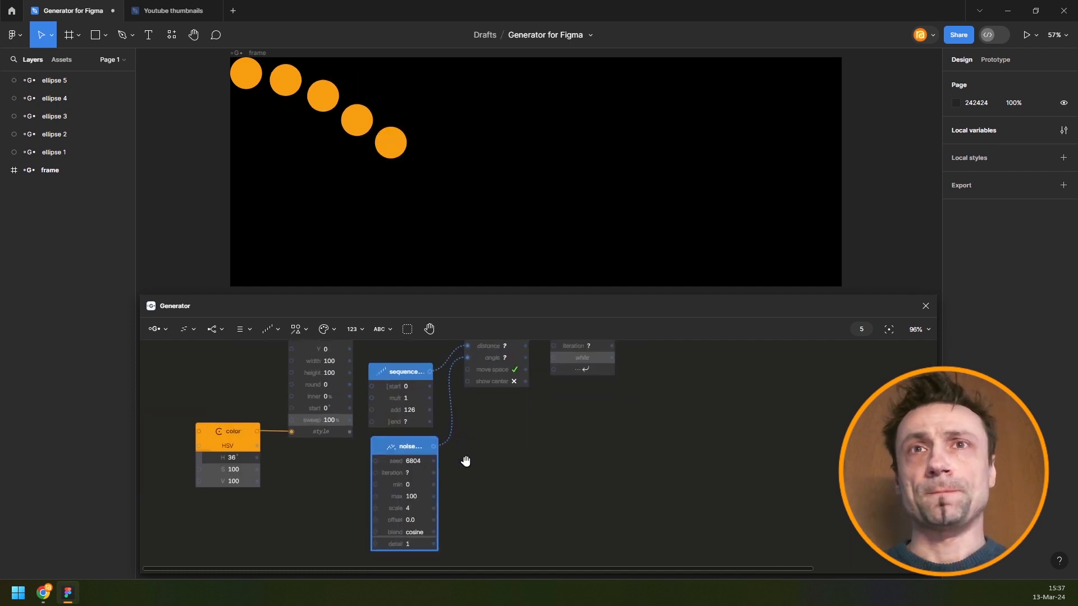
{"action": "scroll", "coordinate": [525, 440], "scroll_direction": "up", "scroll_amount": 2}
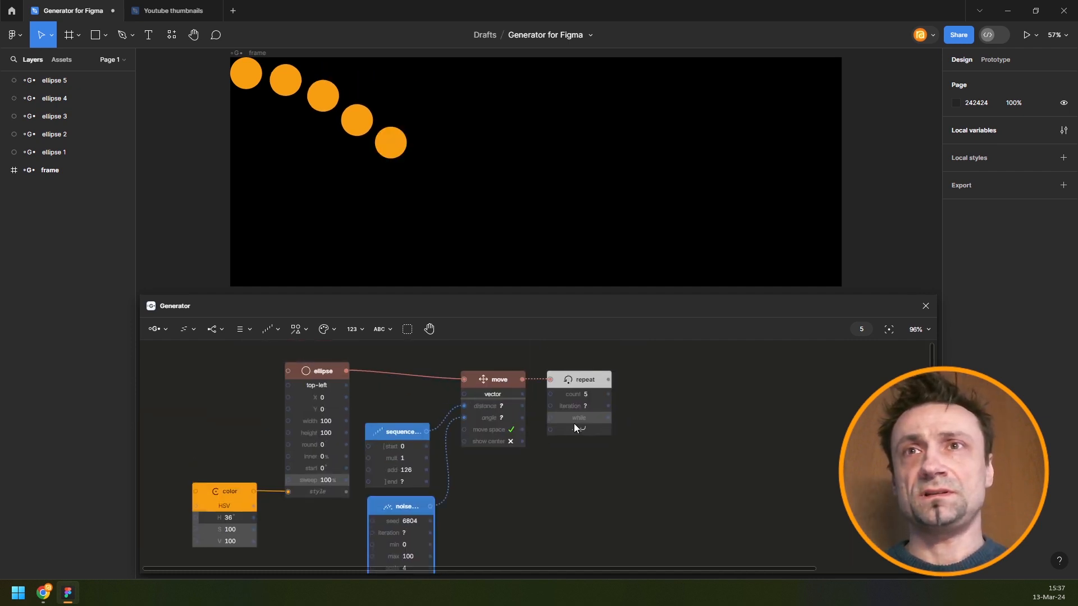
{"action": "left_click_drag", "start_coordinate": [586, 393], "coordinate": [587, 393]}
- Set the angle noise node's minimum to -10 and its maximum to 10
{"action": "scroll", "coordinate": [483, 488], "scroll_direction": "down", "scroll_amount": 2}
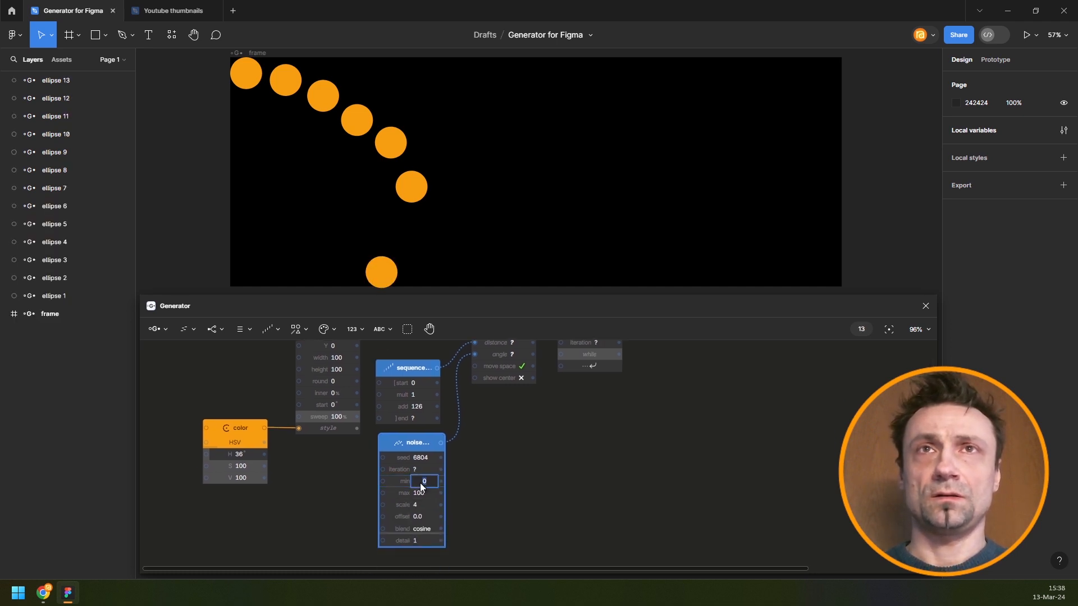
{"action": "type", "text": "-10"}
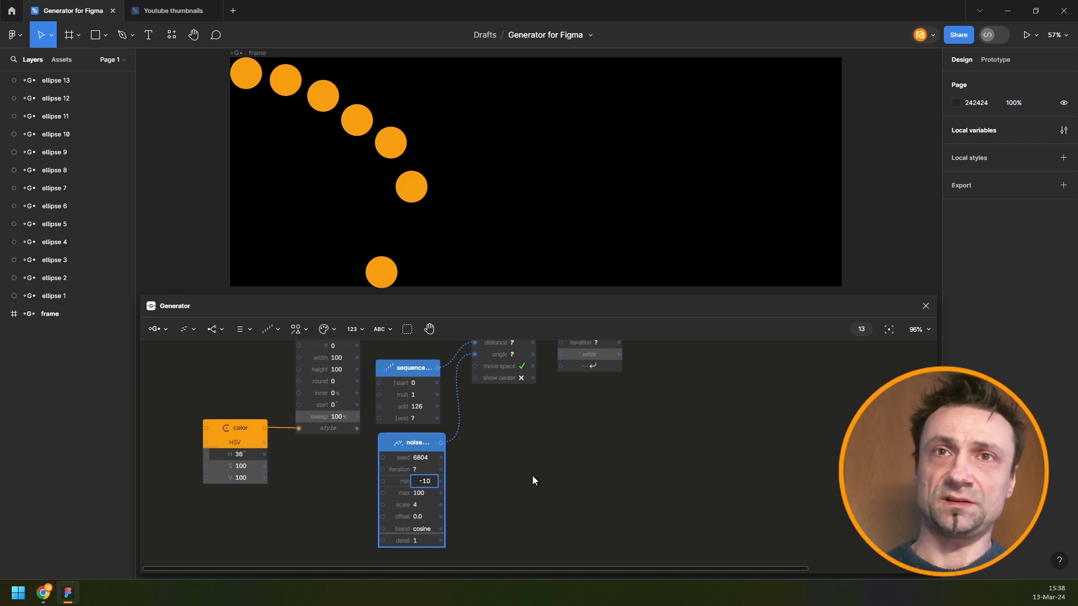
{"action": "key", "text": "Tab"}
{"action": "type", "text": "10"}
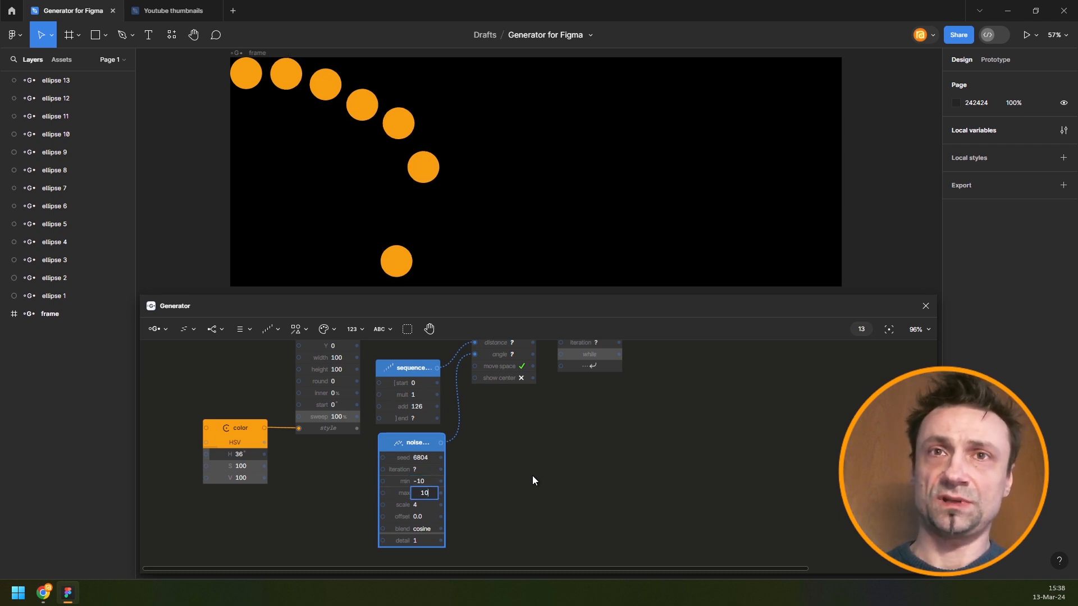
{"action": "key", "text": "Return"}
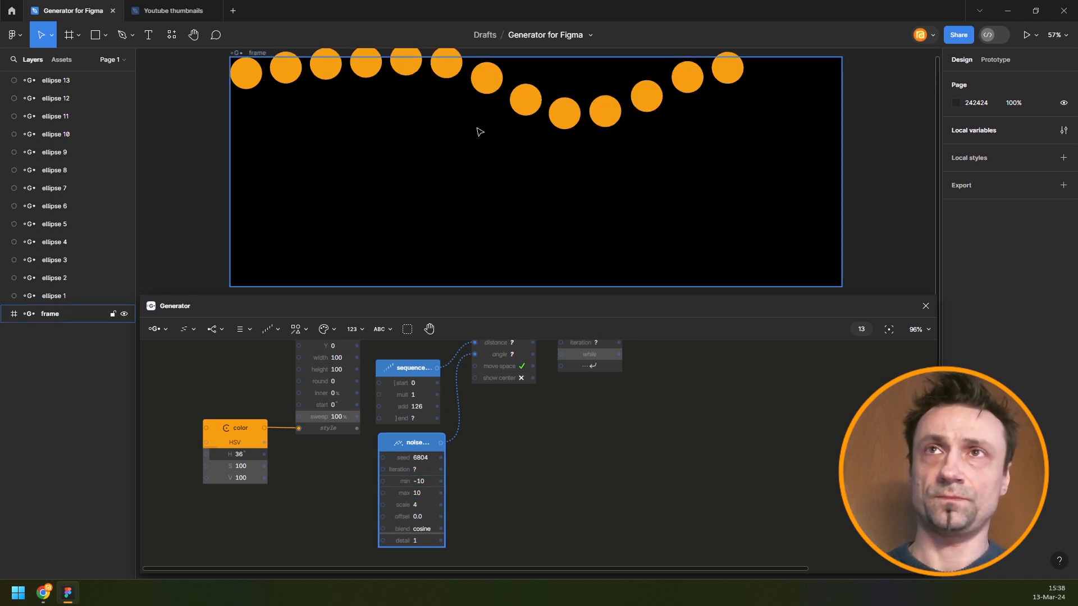
{"action": "left_click", "coordinate": [478, 162]}
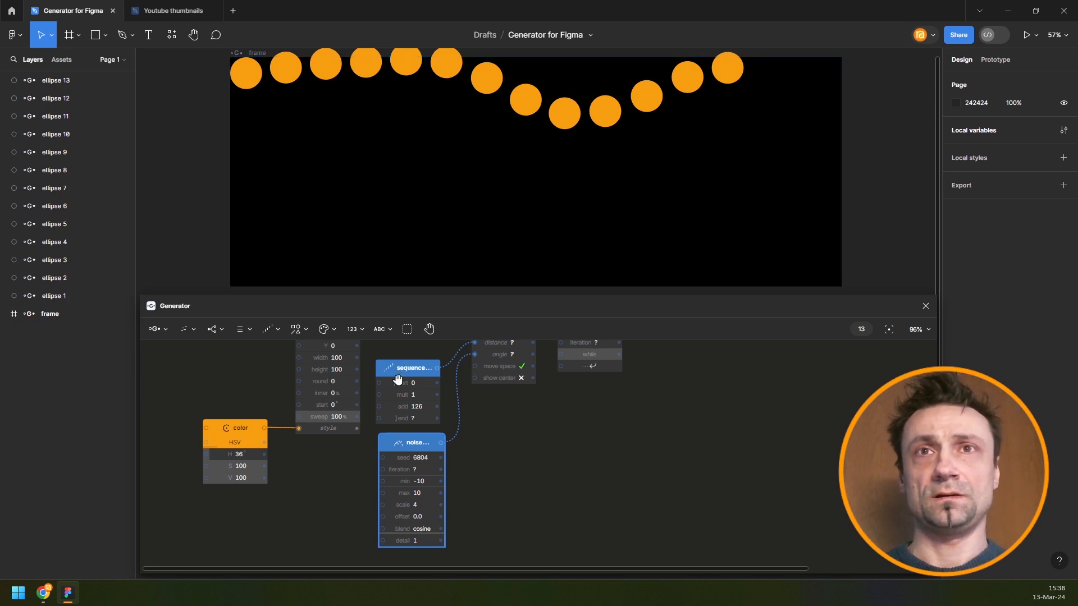
- Set the ellipse node's Y position to 267
{"action": "scroll", "coordinate": [398, 380], "scroll_direction": "up", "scroll_amount": 2}
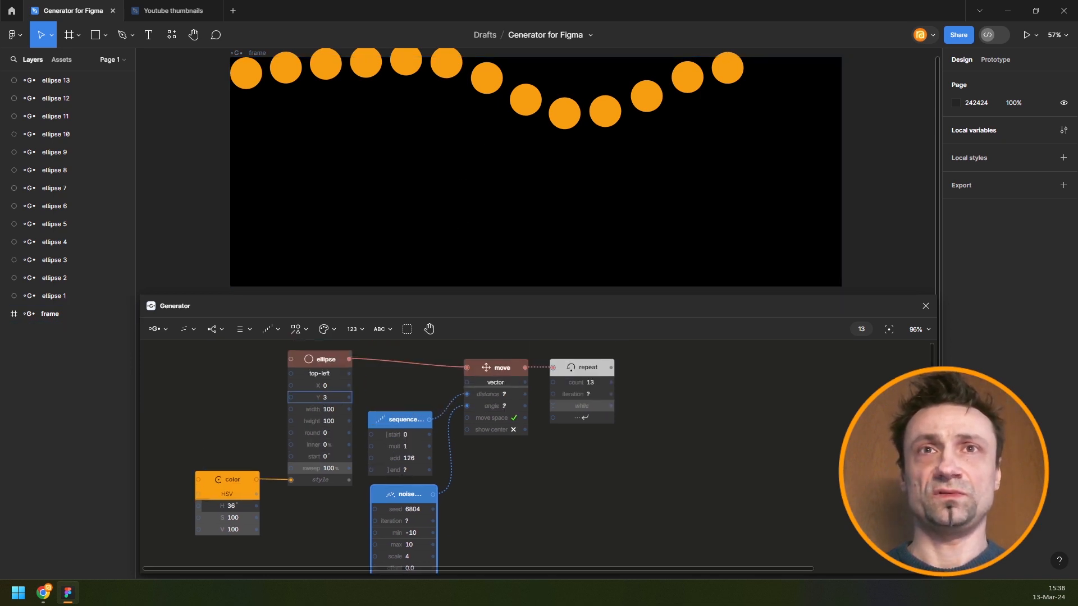
{"action": "left_click_drag", "start_coordinate": [326, 397], "coordinate": [343, 398]}
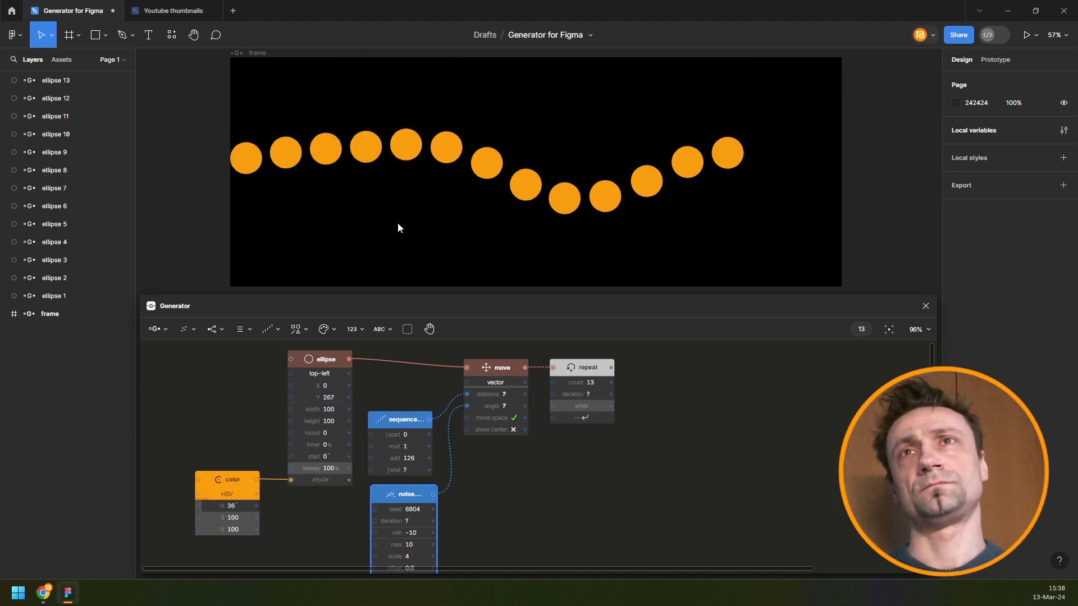
{"action": "scroll", "coordinate": [452, 405], "scroll_direction": "down", "scroll_amount": 5}
{"action": "left_click_drag", "start_coordinate": [533, 434], "coordinate": [510, 432]}
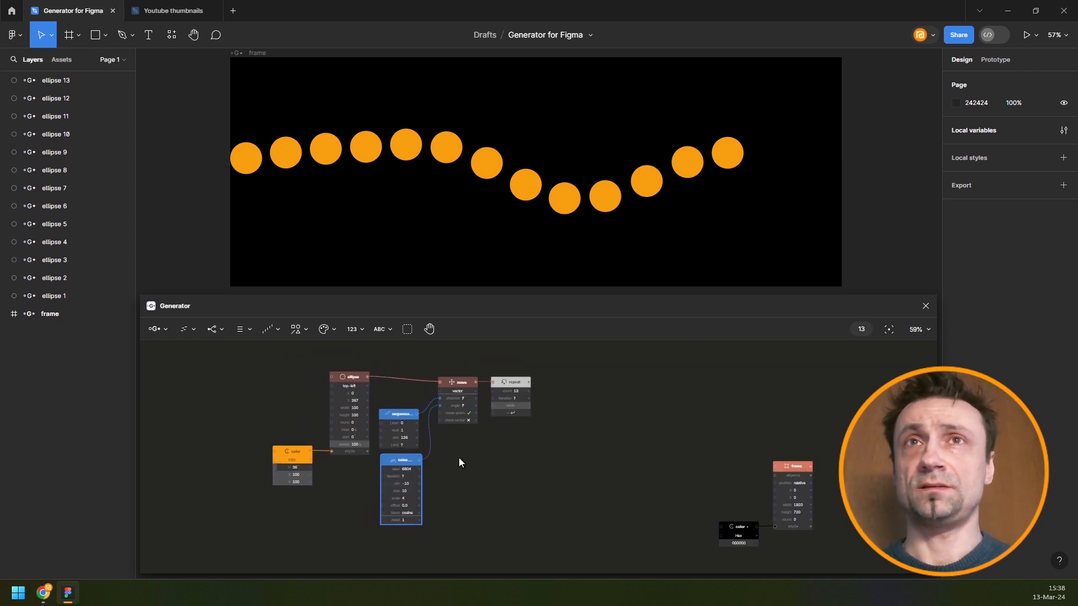
{"action": "scroll", "coordinate": [405, 452], "scroll_direction": "up", "scroll_amount": 5}
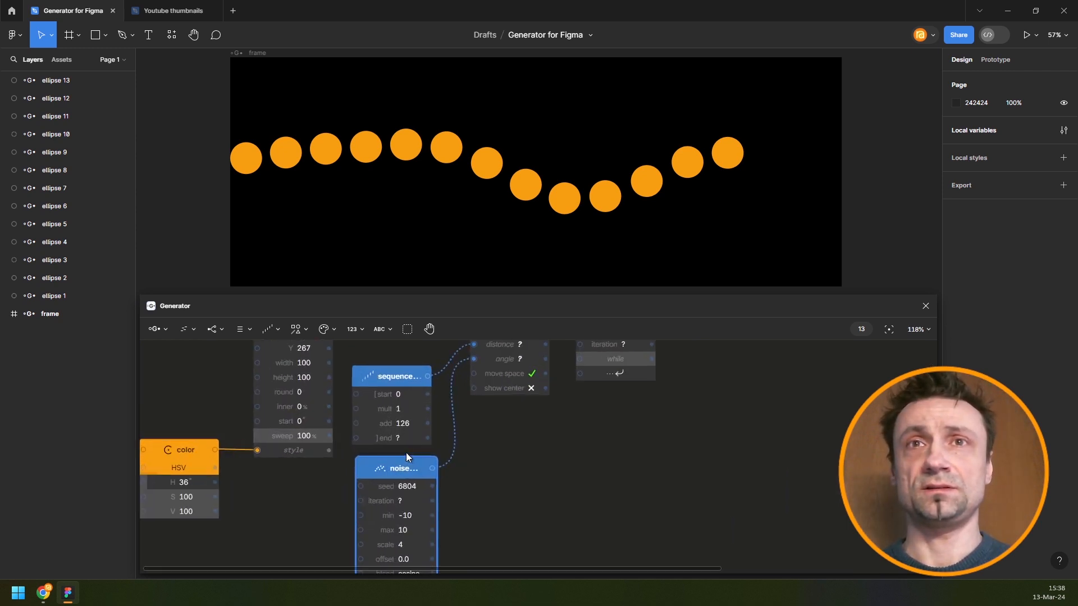
{"action": "left_click_drag", "start_coordinate": [392, 423], "coordinate": [479, 476]}
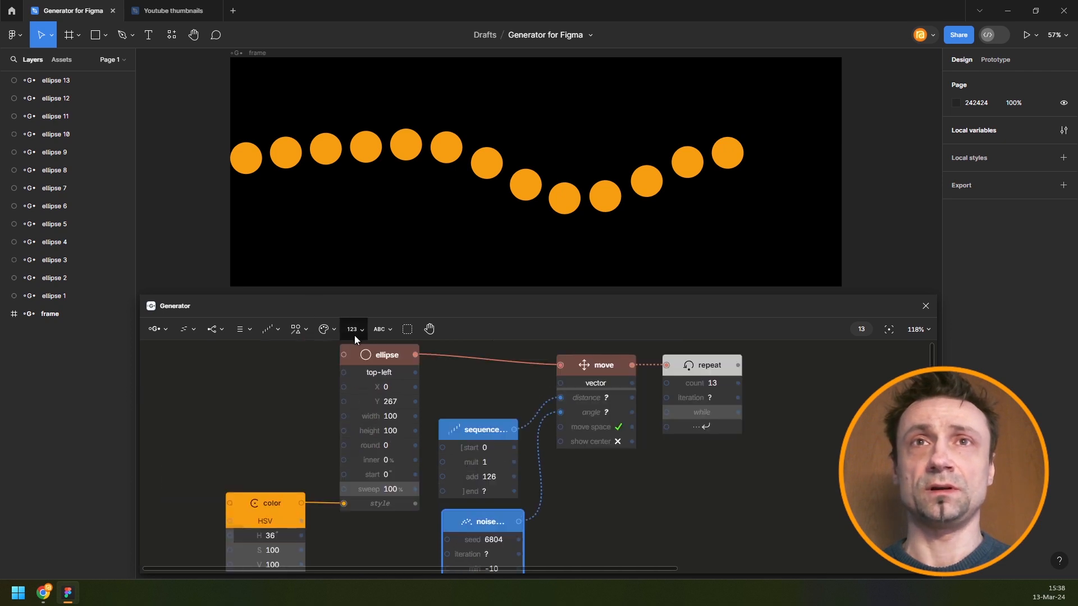
{"action": "left_click", "coordinate": [354, 335]}
{"action": "left_click", "coordinate": [359, 353]}
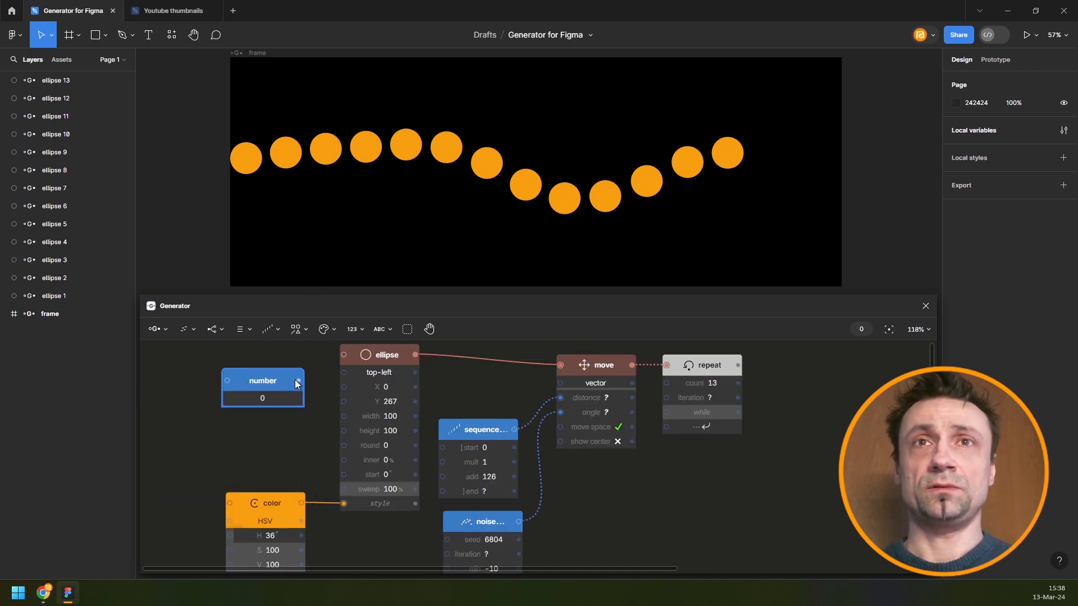
{"action": "key", "text": "Delete"}
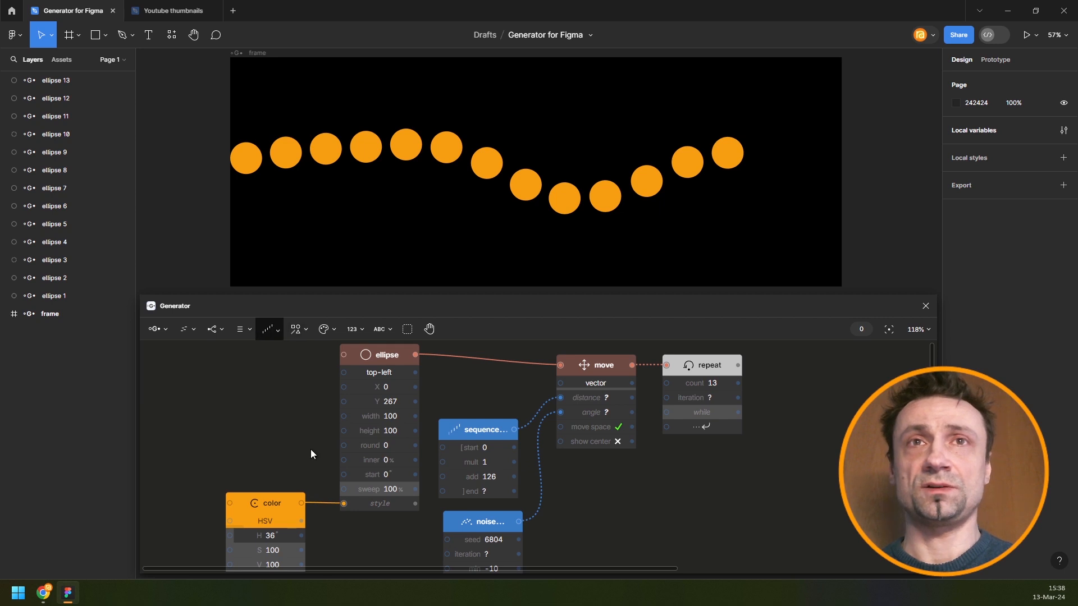
- Add a second noise node beside the ellipse node and connect it to the ellipse's width and height inputs
{"action": "left_click", "coordinate": [275, 329]}
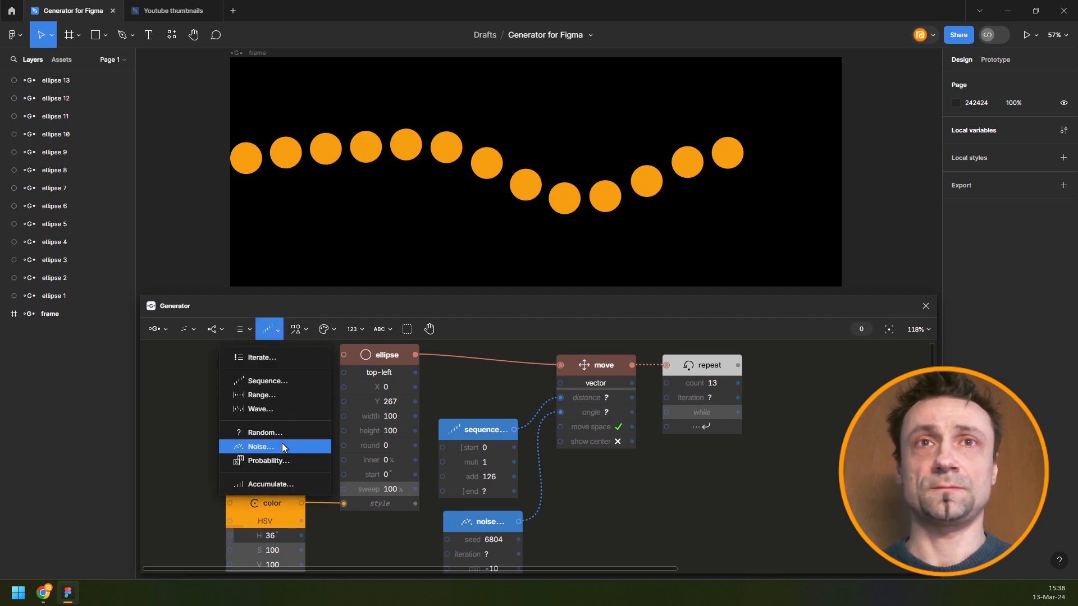
{"action": "left_click", "coordinate": [254, 443]}
{"action": "left_click_drag", "start_coordinate": [244, 411], "coordinate": [355, 431]}
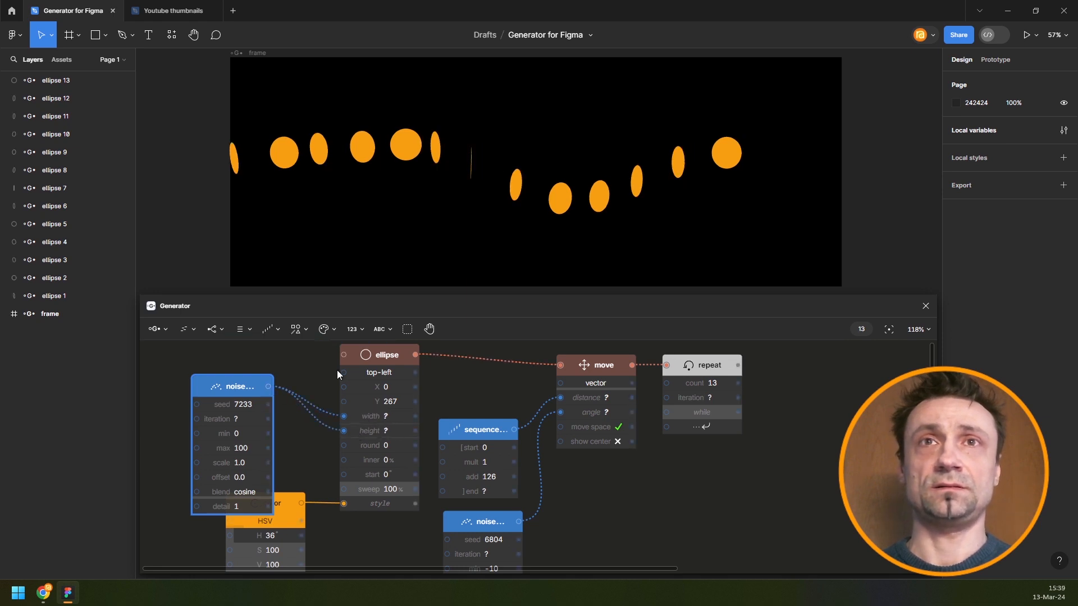
- Switch the ellipse node to center mode and spread the new noise node and the color node apart
{"action": "left_click", "coordinate": [385, 373]}
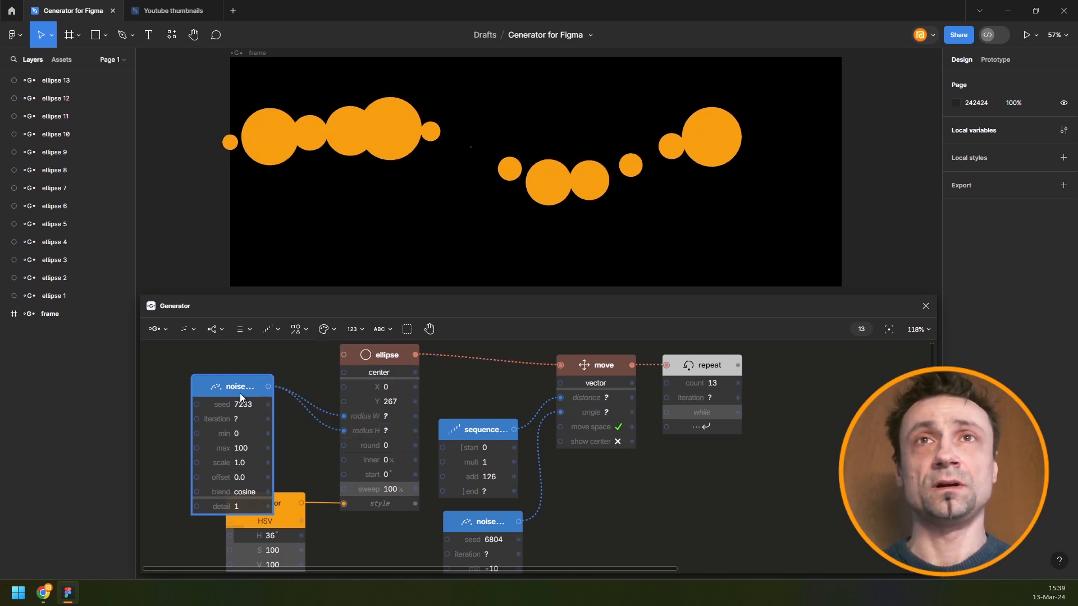
{"action": "left_click_drag", "start_coordinate": [240, 393], "coordinate": [207, 379]}
{"action": "left_click_drag", "start_coordinate": [282, 503], "coordinate": [277, 527]}
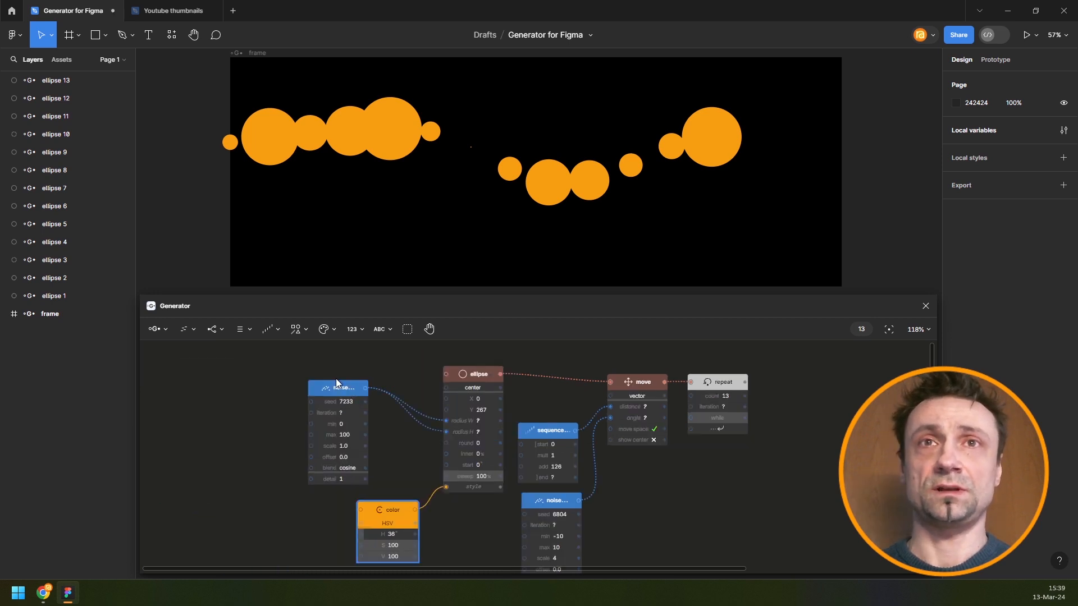
{"action": "mouse_move", "coordinate": [337, 379]}
{"action": "left_mouse_down"}
{"action": "mouse_move", "coordinate": [277, 372]}
{"action": "mouse_move", "coordinate": [335, 388]}
{"action": "mouse_move", "coordinate": [314, 390]}
{"action": "mouse_move", "coordinate": [318, 376]}
{"action": "left_mouse_up"}
{"action": "left_click", "coordinate": [520, 183]}
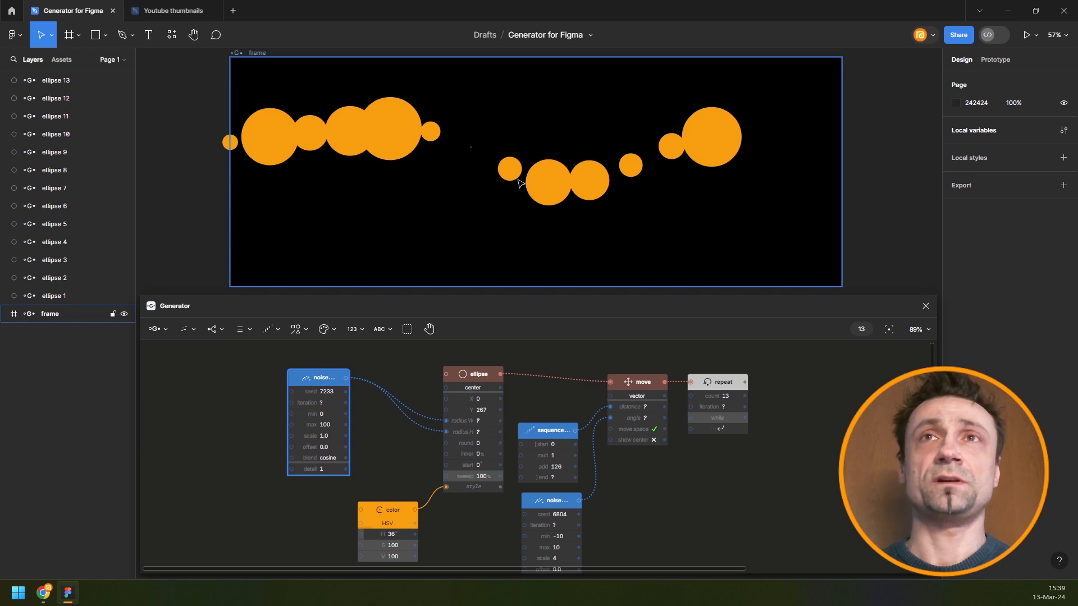
{"action": "left_click", "coordinate": [534, 244]}
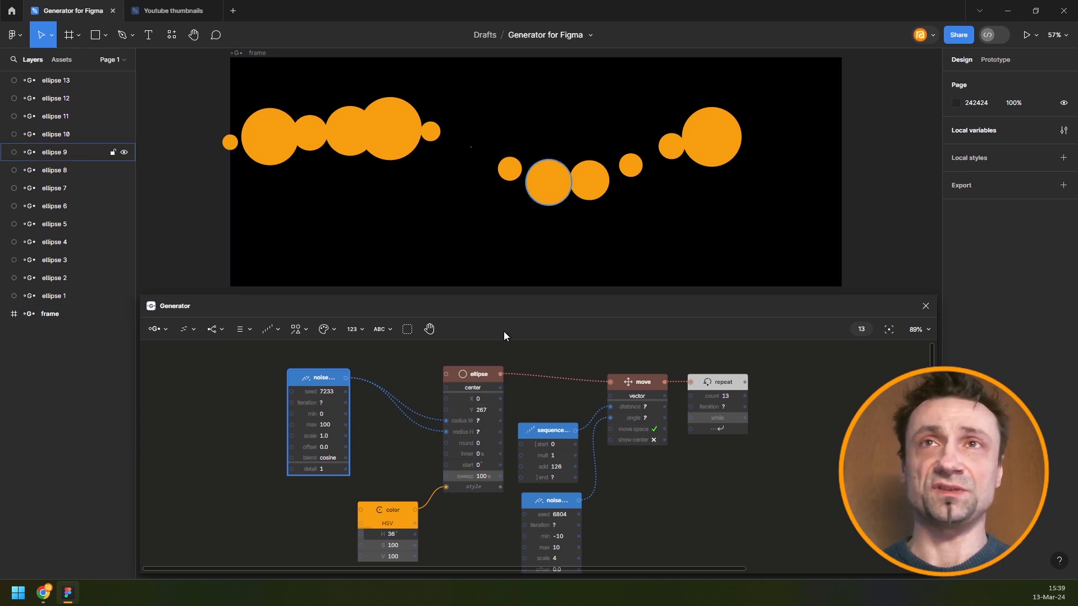
{"action": "left_click", "coordinate": [479, 387]}
{"action": "left_click", "coordinate": [476, 388]}
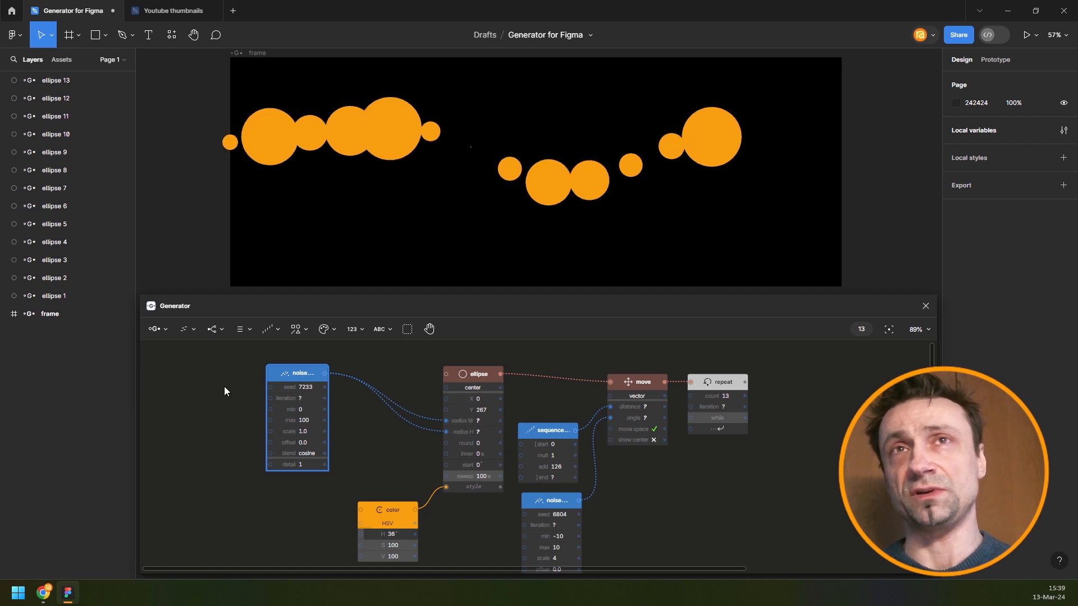
- Move the radius noise node closer to the ellipse node and set its scale to 3.2 and its seed to 7236
{"action": "left_click_drag", "start_coordinate": [288, 371], "coordinate": [346, 375]}
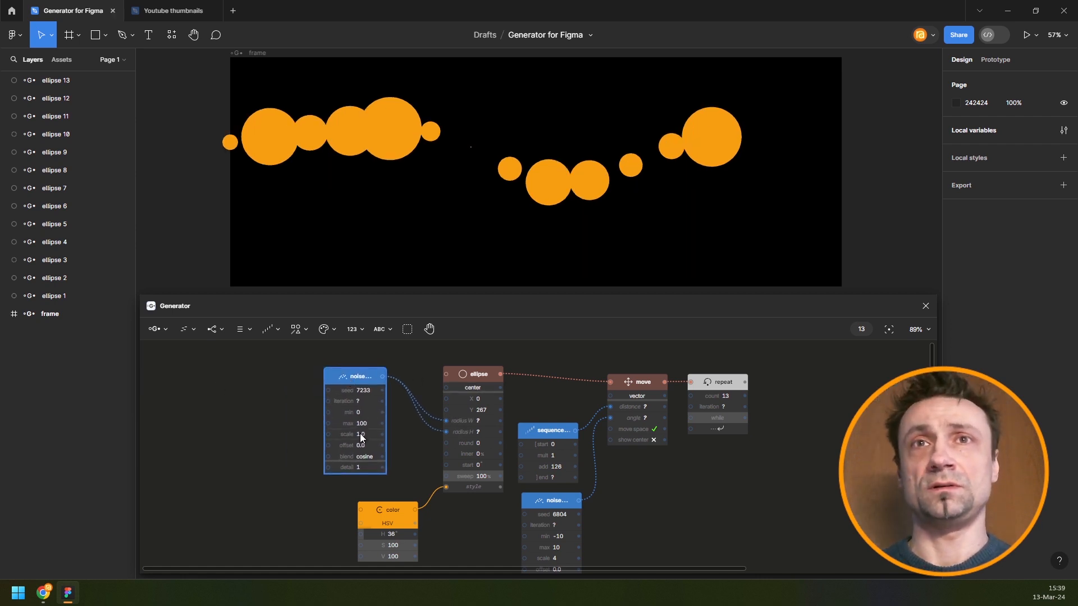
{"action": "left_click_drag", "start_coordinate": [355, 434], "coordinate": [367, 434]}
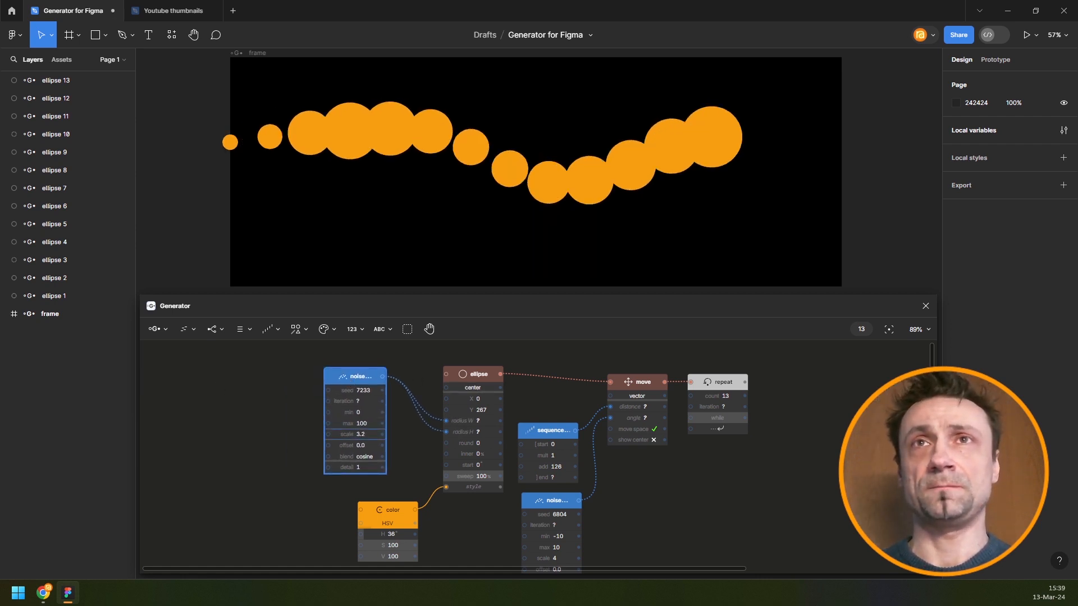
{"action": "scroll", "coordinate": [355, 395], "scroll_direction": "up", "scroll_amount": 1}
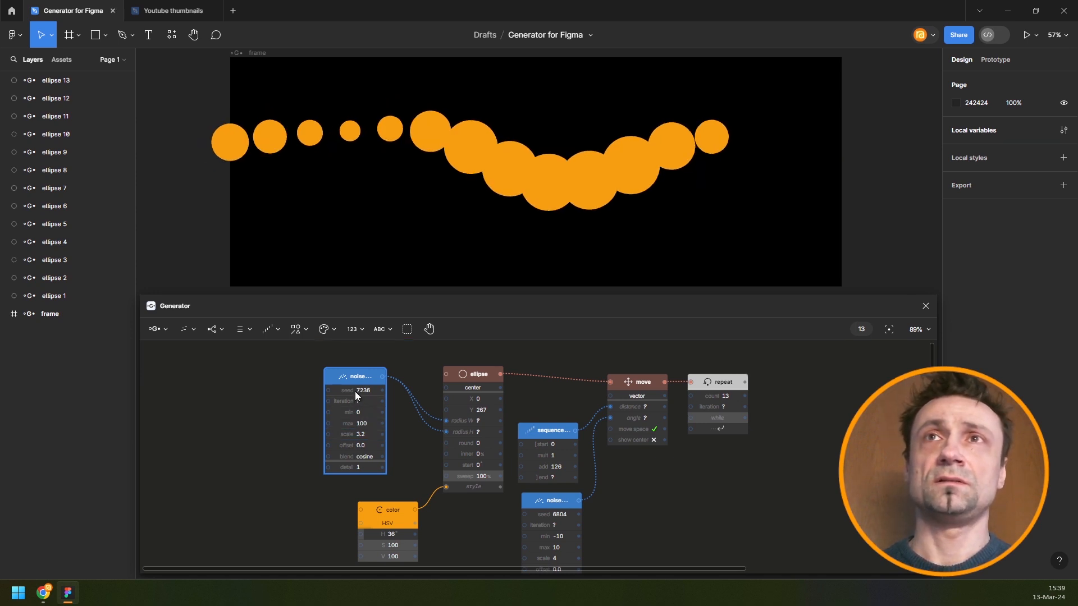
{"action": "scroll", "coordinate": [355, 392], "scroll_direction": "up", "scroll_amount": 1}
- Move the color node aside, insert a stroke node fed by it, and connect the stroke to the ellipse's style input
{"action": "scroll", "coordinate": [418, 464], "scroll_direction": "down", "scroll_amount": 1}
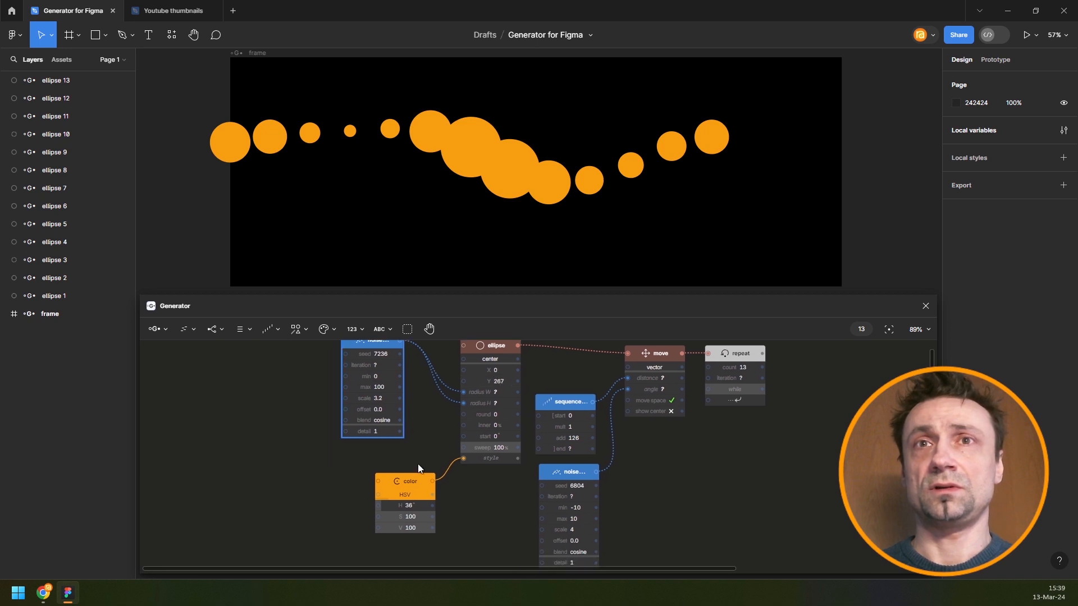
{"action": "left_click_drag", "start_coordinate": [411, 484], "coordinate": [345, 504]}
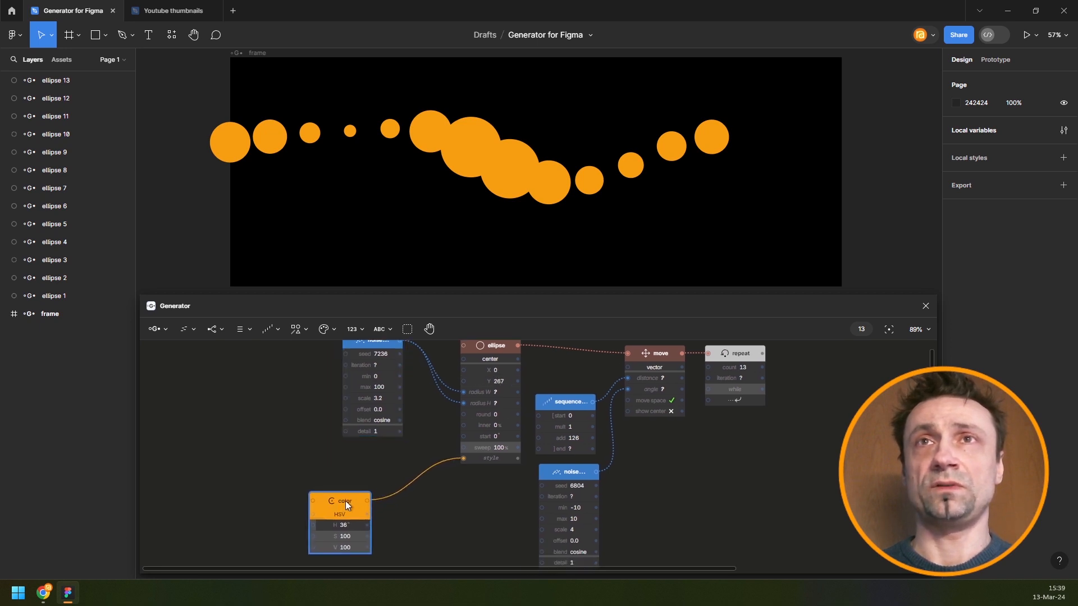
{"action": "left_click", "coordinate": [296, 329]}
{"action": "left_click", "coordinate": [323, 329]}
{"action": "left_click", "coordinate": [326, 399]}
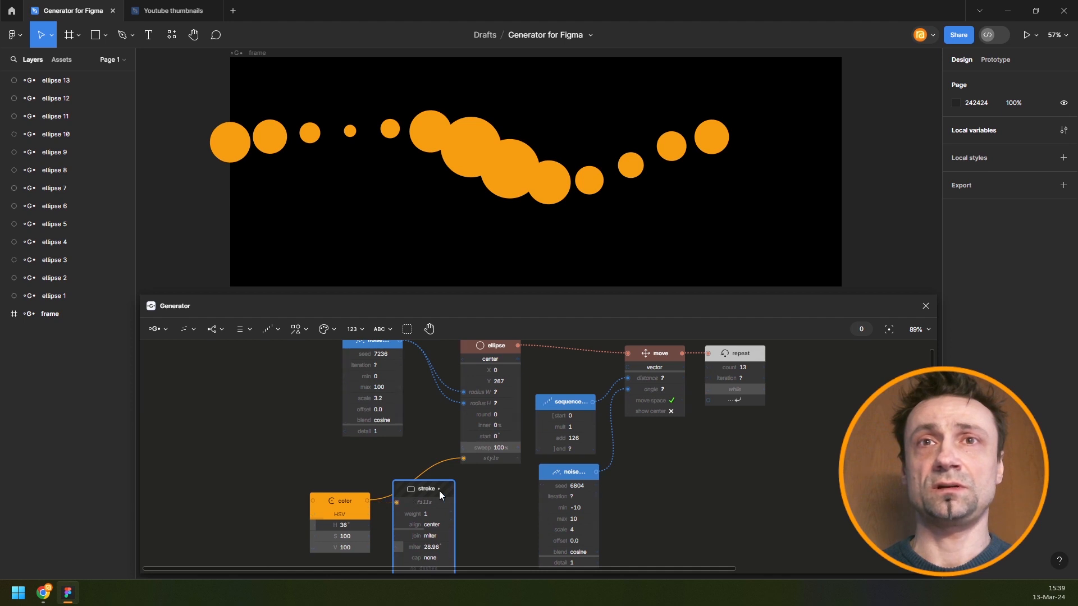
{"action": "left_click_drag", "start_coordinate": [466, 459], "coordinate": [466, 459]}
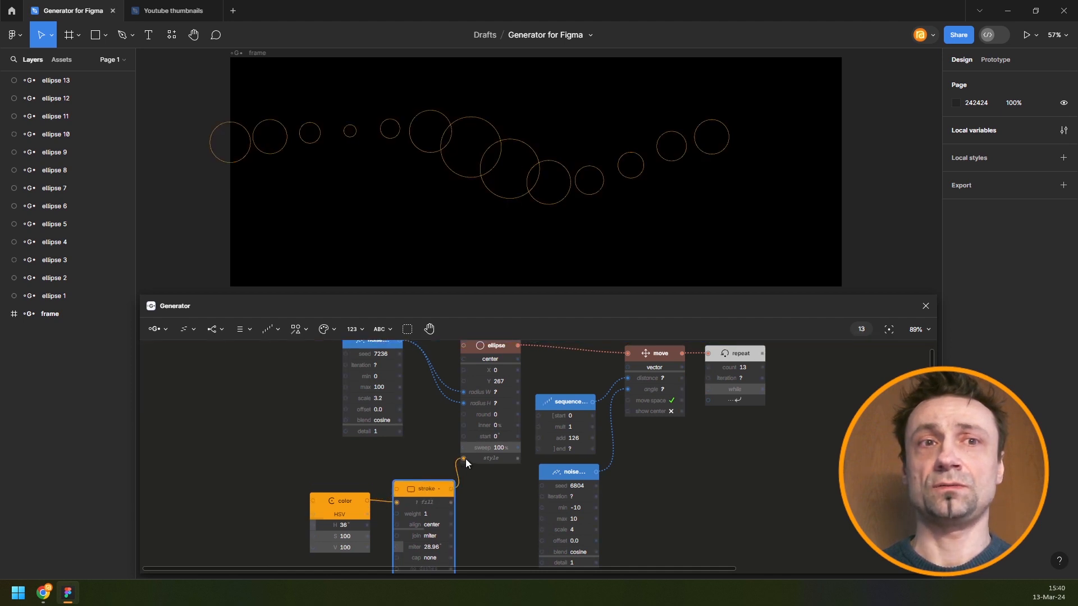
- Spread the graph out by moving the ellipse and its input nodes away from the move node, then the radius noise and repeat nodes outward
{"action": "left_click_drag", "start_coordinate": [419, 480], "coordinate": [405, 503]}
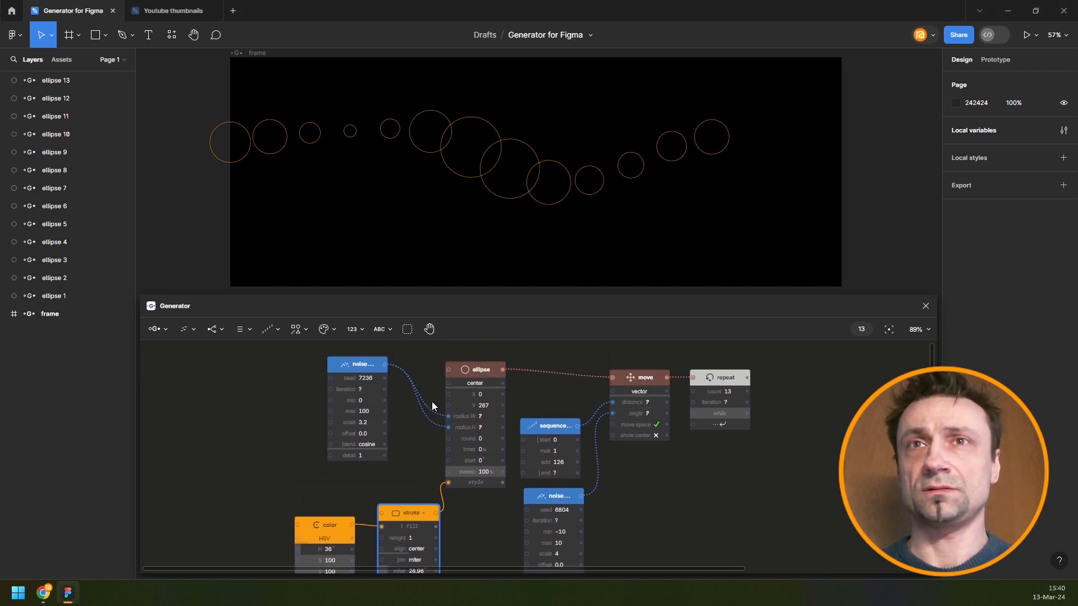
{"action": "scroll", "coordinate": [435, 403], "scroll_direction": "down", "scroll_amount": 4}
{"action": "left_click_drag", "start_coordinate": [354, 360], "coordinate": [453, 507]}
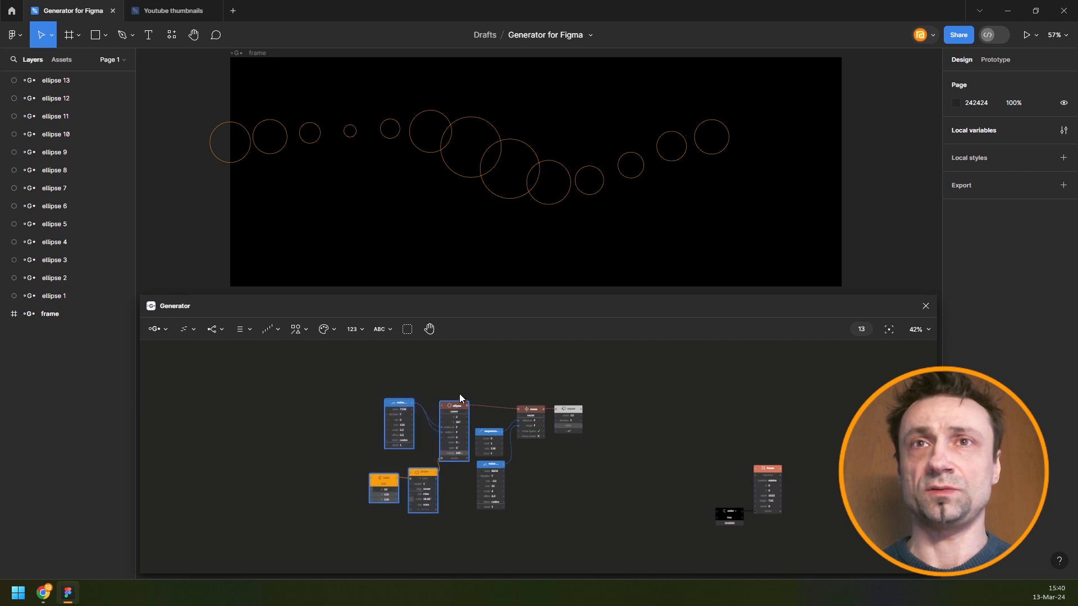
{"action": "mouse_move", "coordinate": [457, 403]}
{"action": "left_mouse_down"}
{"action": "mouse_move", "coordinate": [366, 393]}
{"action": "mouse_move", "coordinate": [360, 406]}
{"action": "mouse_move", "coordinate": [251, 364]}
{"action": "mouse_move", "coordinate": [255, 377]}
{"action": "left_mouse_up"}
{"action": "left_click", "coordinate": [409, 360]}
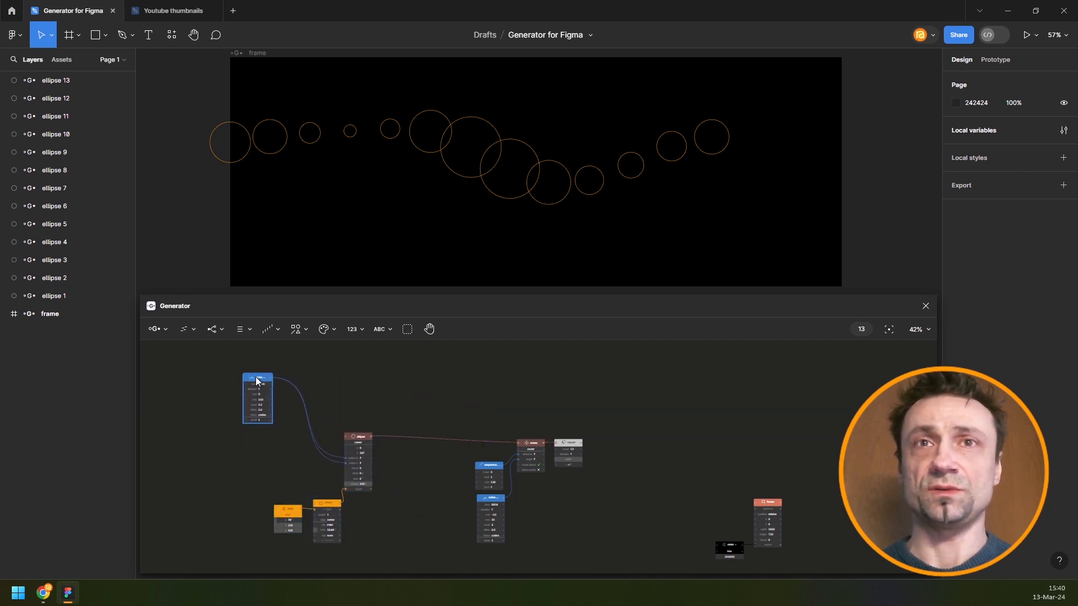
{"action": "left_click_drag", "start_coordinate": [546, 427], "coordinate": [577, 401]}
{"action": "left_click_drag", "start_coordinate": [444, 412], "coordinate": [444, 409]}
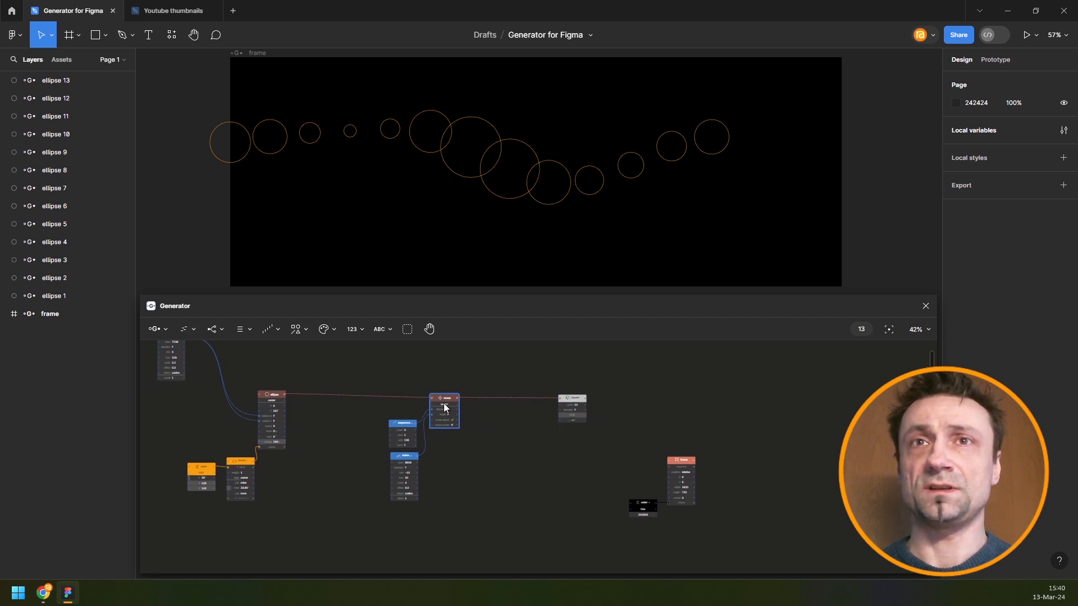
- Connect the repeat node's output to the frame node's objects input
{"action": "scroll", "coordinate": [594, 414], "scroll_direction": "up", "scroll_amount": 5}
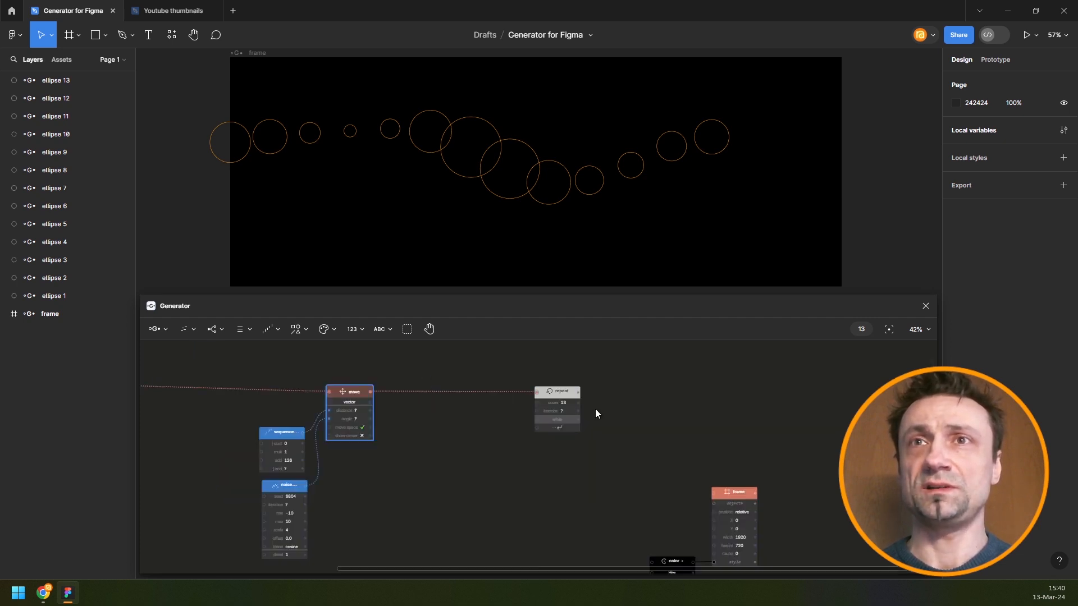
{"action": "left_click_drag", "start_coordinate": [559, 376], "coordinate": [838, 484]}
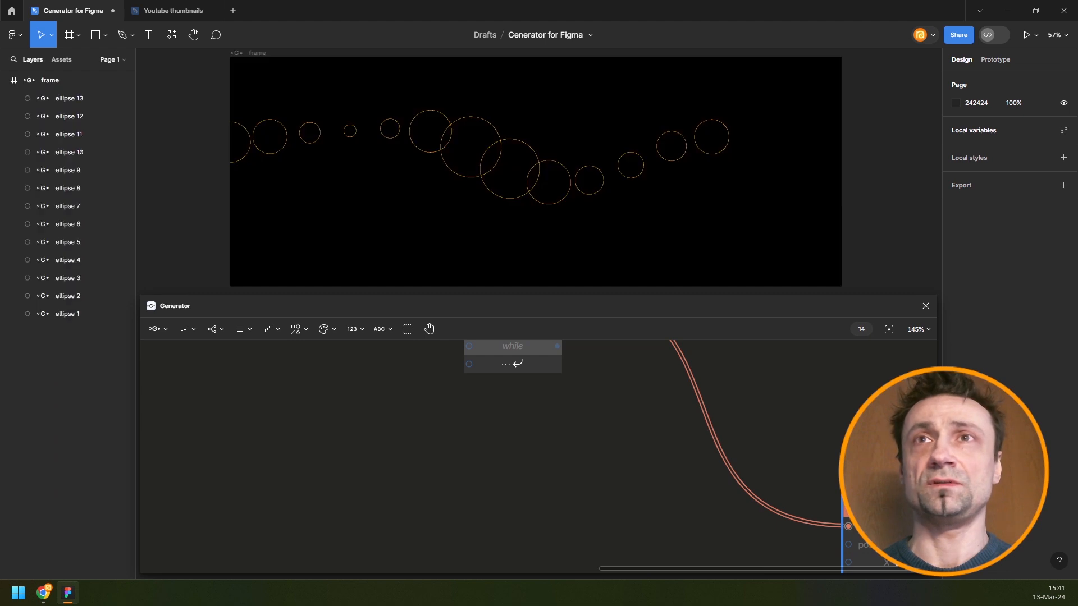
{"action": "left_click_drag", "start_coordinate": [786, 429], "coordinate": [666, 434]}
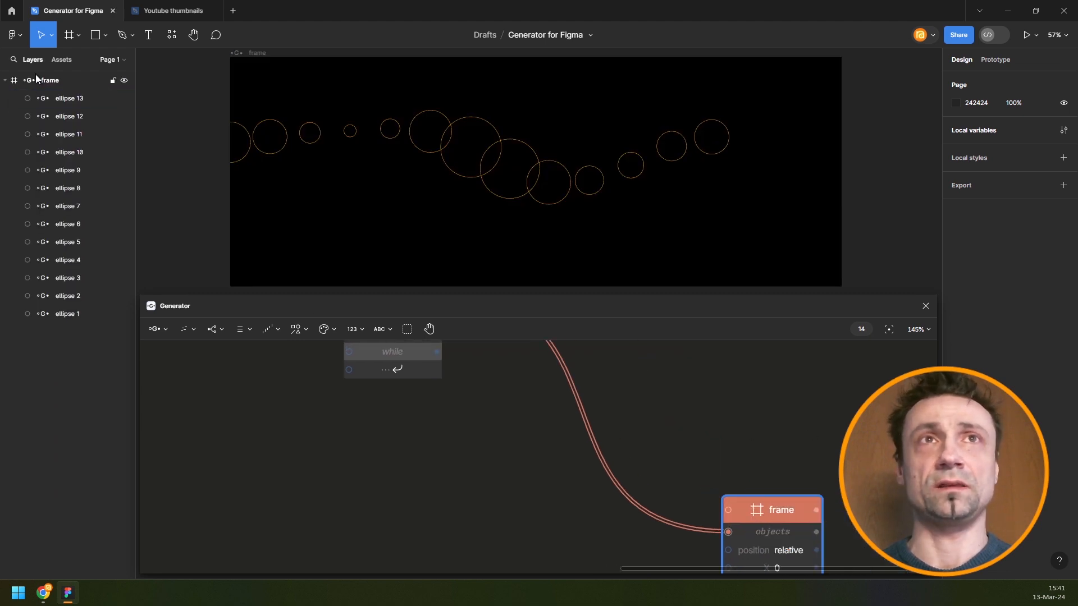
- Line up the frame node with the repeat node and move the black color node close to the frame node
{"action": "left_click_drag", "start_coordinate": [760, 509], "coordinate": [755, 385]}
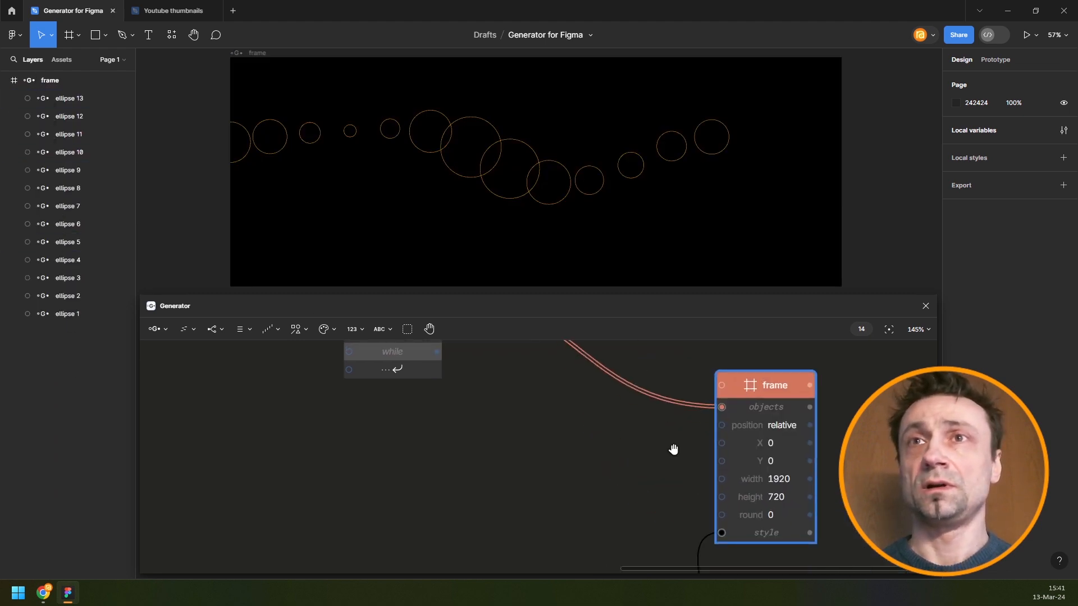
{"action": "left_click_drag", "start_coordinate": [674, 450], "coordinate": [673, 550]}
{"action": "left_click_drag", "start_coordinate": [761, 483], "coordinate": [804, 365]}
{"action": "scroll", "coordinate": [711, 453], "scroll_direction": "down", "scroll_amount": 5}
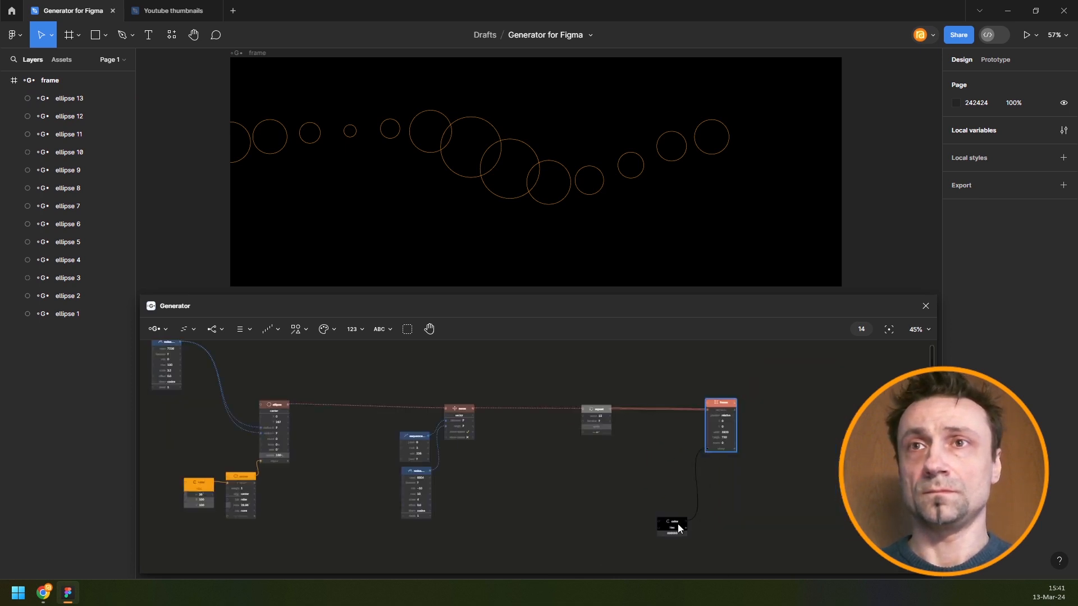
{"action": "left_click_drag", "start_coordinate": [678, 524], "coordinate": [681, 467]}
{"action": "left_click_drag", "start_coordinate": [456, 464], "coordinate": [592, 501]}
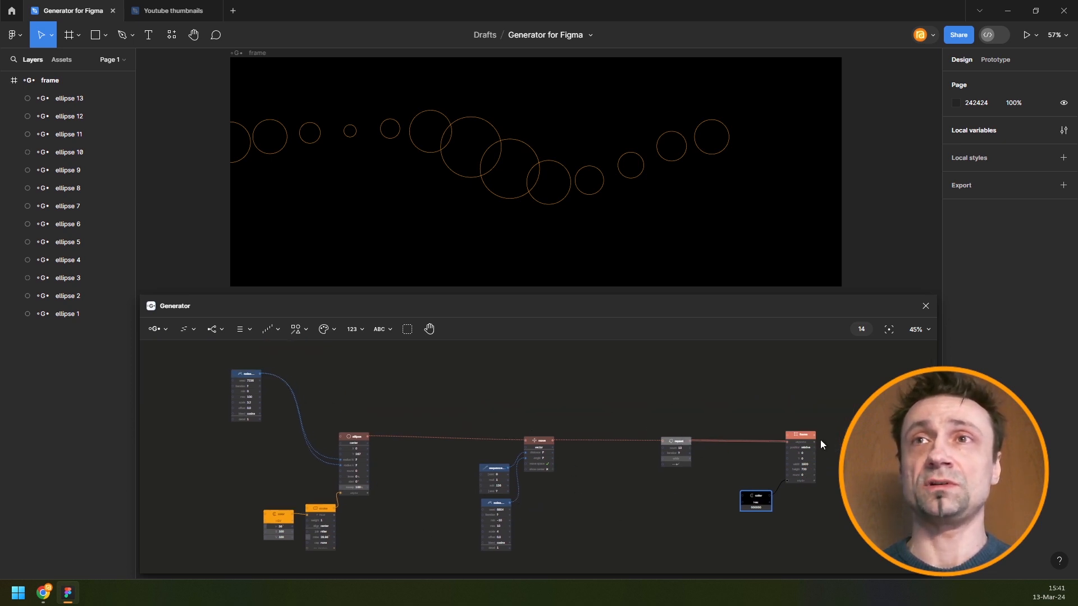
- Set the add value of the sequence node feeding the move distance to 13
{"action": "scroll", "coordinate": [526, 480], "scroll_direction": "up", "scroll_amount": 1}
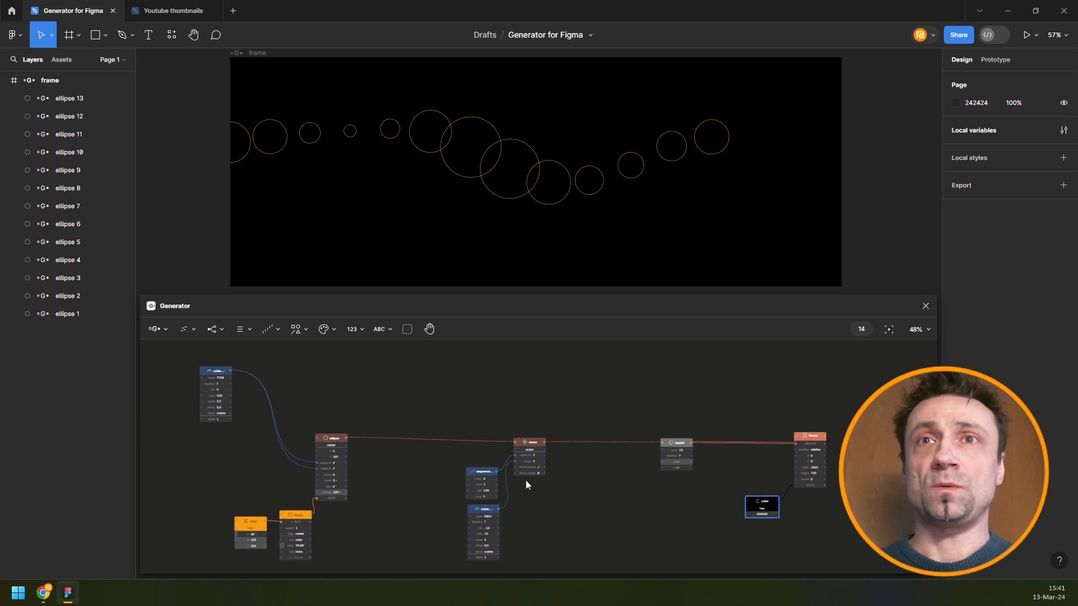
{"action": "scroll", "coordinate": [508, 487], "scroll_direction": "up", "scroll_amount": 5}
{"action": "scroll", "coordinate": [467, 491], "scroll_direction": "up", "scroll_amount": 3}
{"action": "mouse_move", "coordinate": [477, 500]}
{"action": "left_mouse_down"}
{"action": "mouse_move", "coordinate": [452, 501]}
{"action": "mouse_move", "coordinate": [476, 497]}
{"action": "left_mouse_up"}
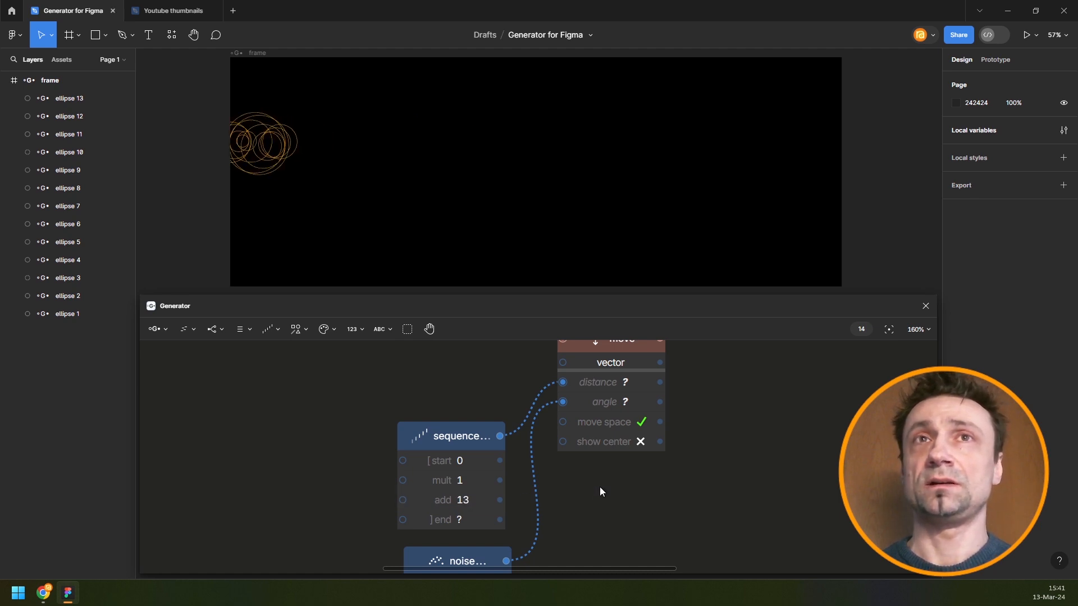
- Set the repeat node's count to 100
{"action": "scroll", "coordinate": [595, 487], "scroll_direction": "down", "scroll_amount": 2}
{"action": "scroll", "coordinate": [594, 486], "scroll_direction": "down", "scroll_amount": 4}
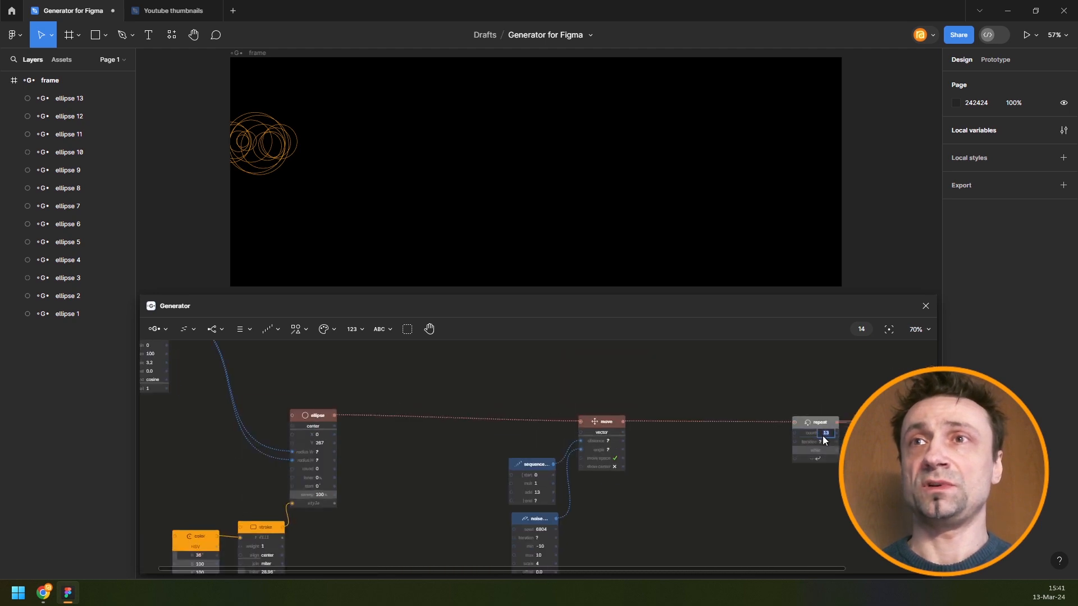
{"action": "type", "text": "100"}
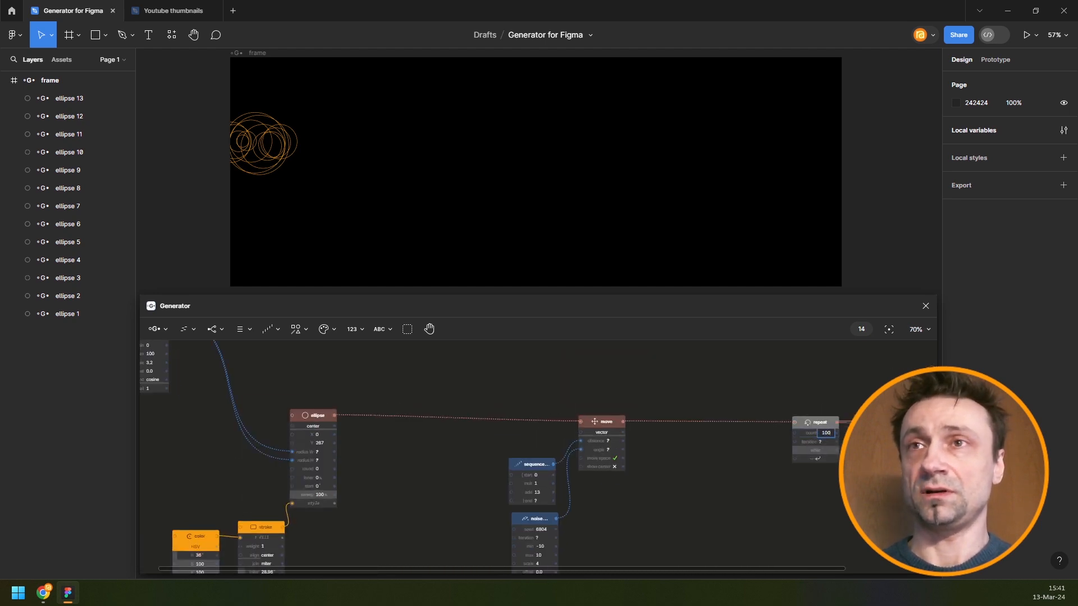
{"action": "key", "text": "Return"}
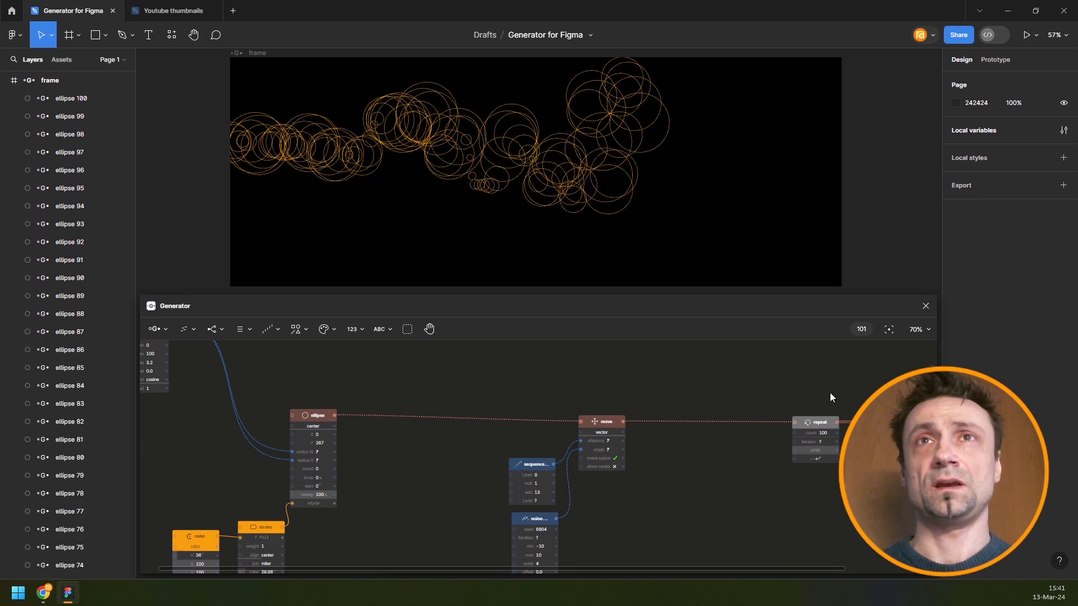
- Set the scale of the noise node driving the move angle to 20
{"action": "scroll", "coordinate": [645, 477], "scroll_direction": "up", "scroll_amount": 3}
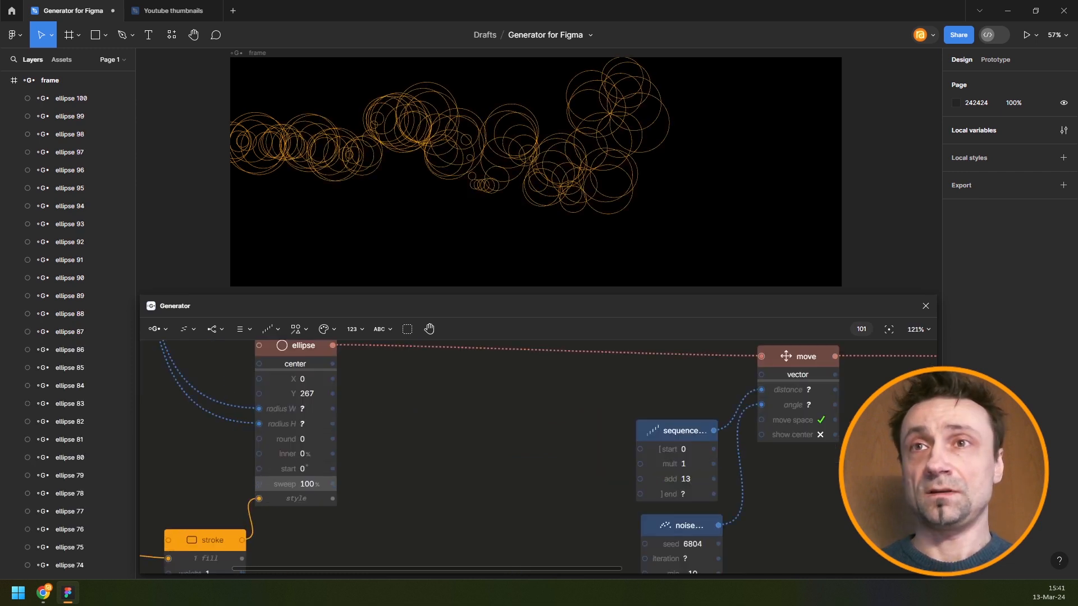
{"action": "left_click_drag", "start_coordinate": [821, 493], "coordinate": [577, 432]}
{"action": "scroll", "coordinate": [455, 530], "scroll_direction": "up", "scroll_amount": 3}
{"action": "scroll", "coordinate": [456, 530], "scroll_direction": "down", "scroll_amount": 3}
{"action": "left_click_drag", "start_coordinate": [524, 411], "coordinate": [575, 380]}
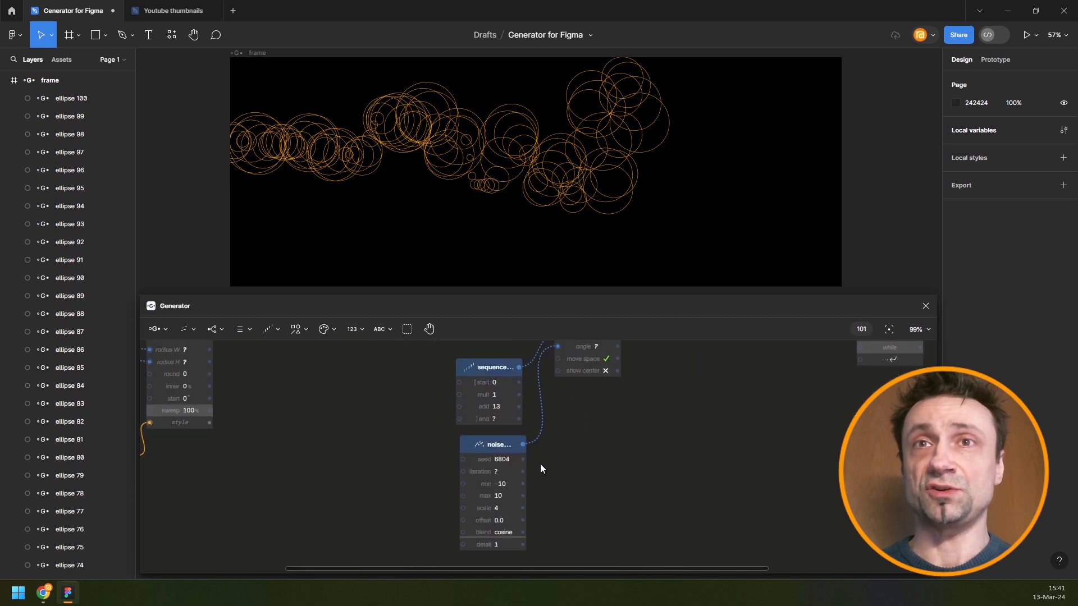
{"action": "scroll", "coordinate": [500, 493], "scroll_direction": "up", "scroll_amount": 2}
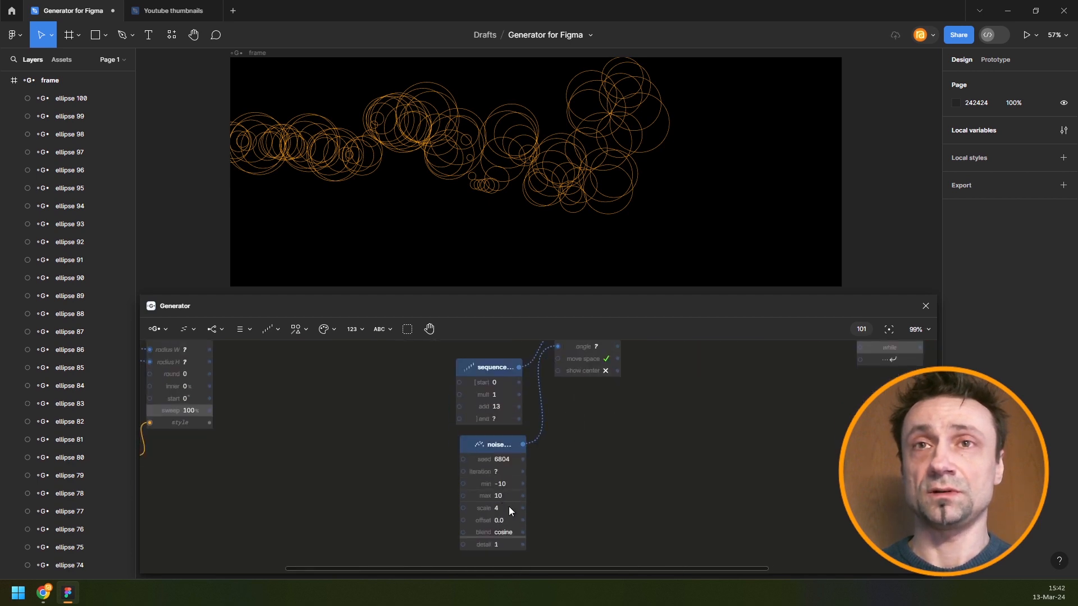
{"action": "left_click", "coordinate": [504, 507]}
{"action": "type", "text": "20"}
{"action": "key", "text": "Return"}
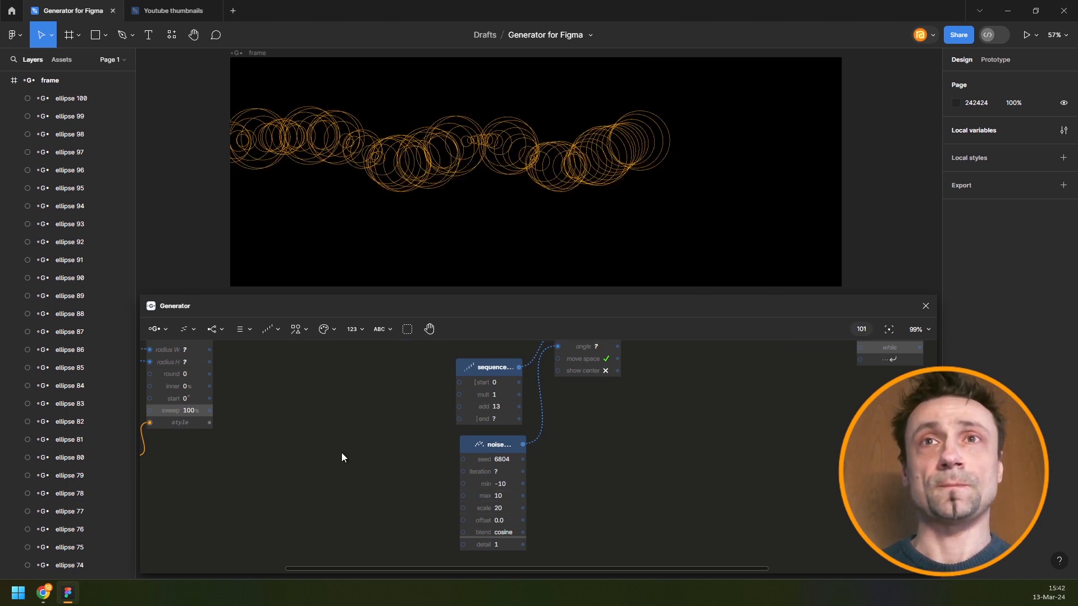
- Set the scale of the noise node driving the ellipse radii to 20
{"action": "scroll", "coordinate": [342, 452], "scroll_direction": "down", "scroll_amount": 4}
{"action": "left_click_drag", "start_coordinate": [278, 423], "coordinate": [547, 439]}
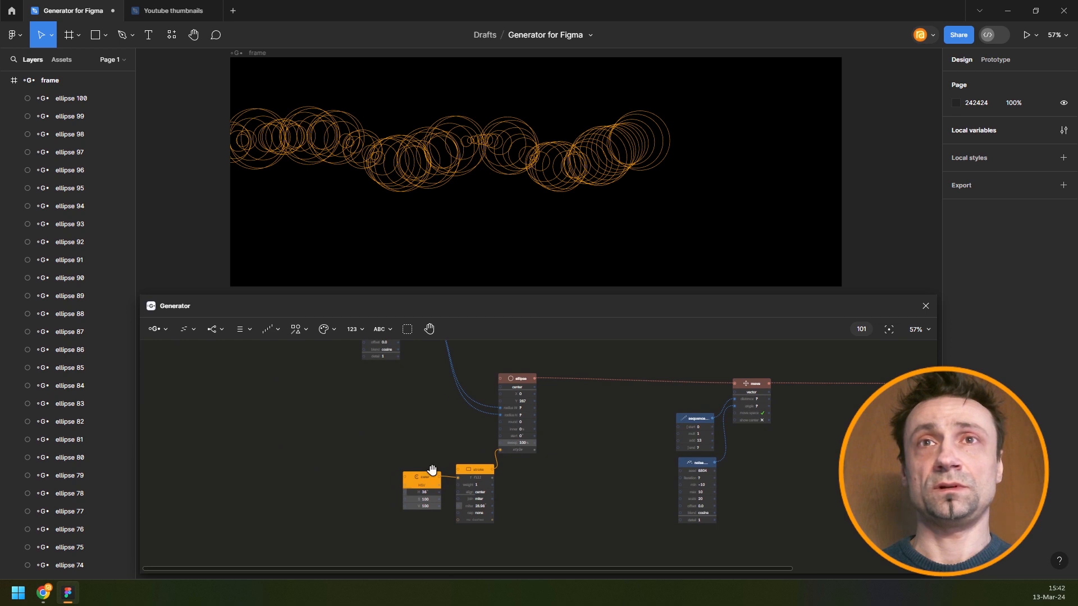
{"action": "scroll", "coordinate": [403, 438], "scroll_direction": "up", "scroll_amount": 5}
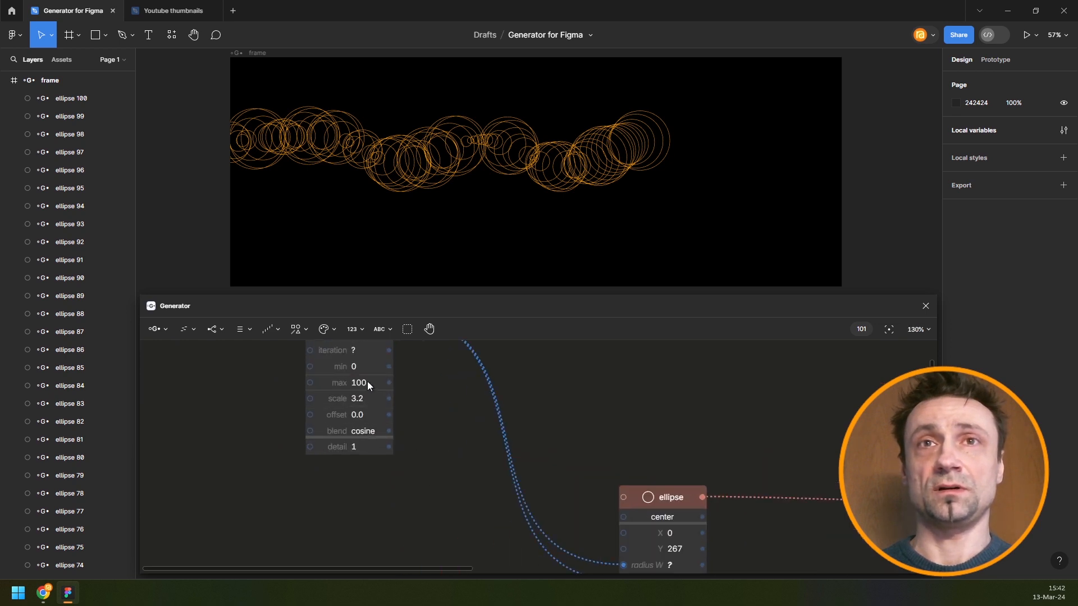
{"action": "double_click", "coordinate": [369, 399]}
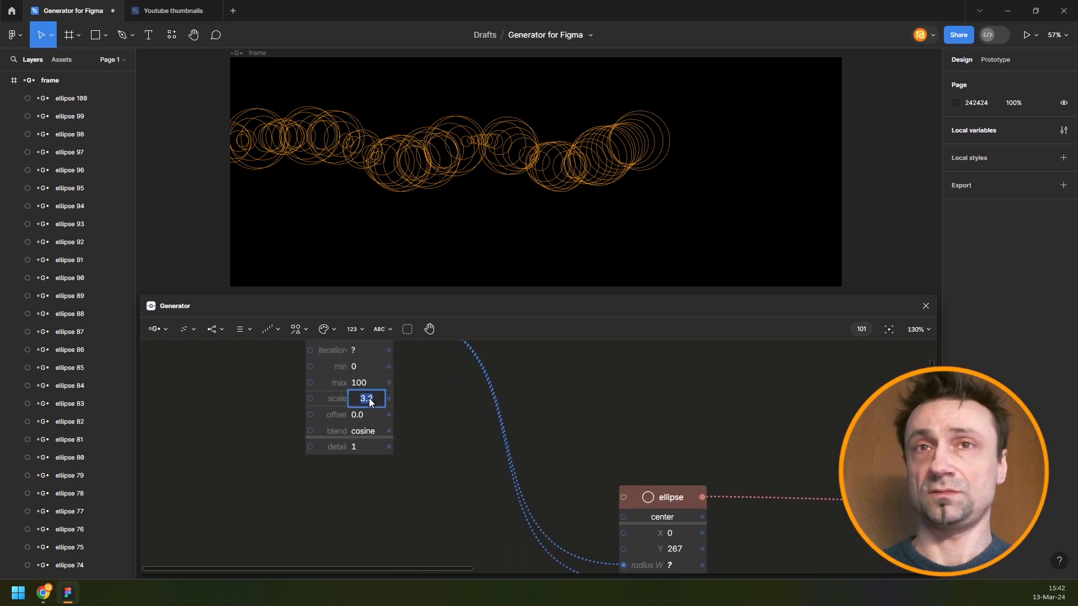
{"action": "type", "text": "20"}
{"action": "key", "text": "Return"}
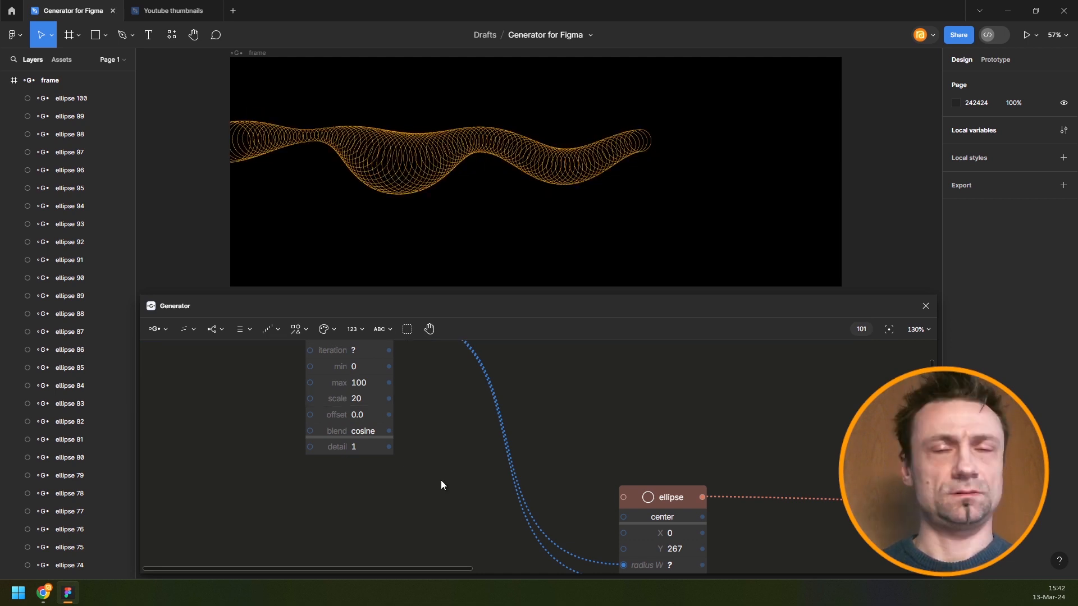
- Select all nodes, try several randomized variations of the noise seeds and colors, and restore the original design
{"action": "key", "text": "ctrl+a"}
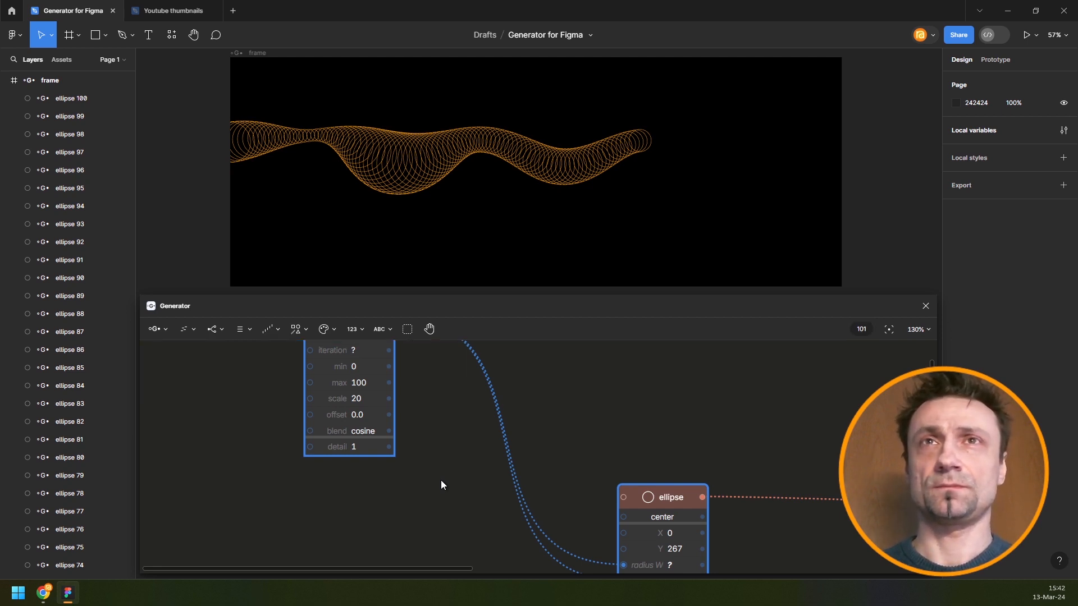
{"action": "key", "text": "r"}
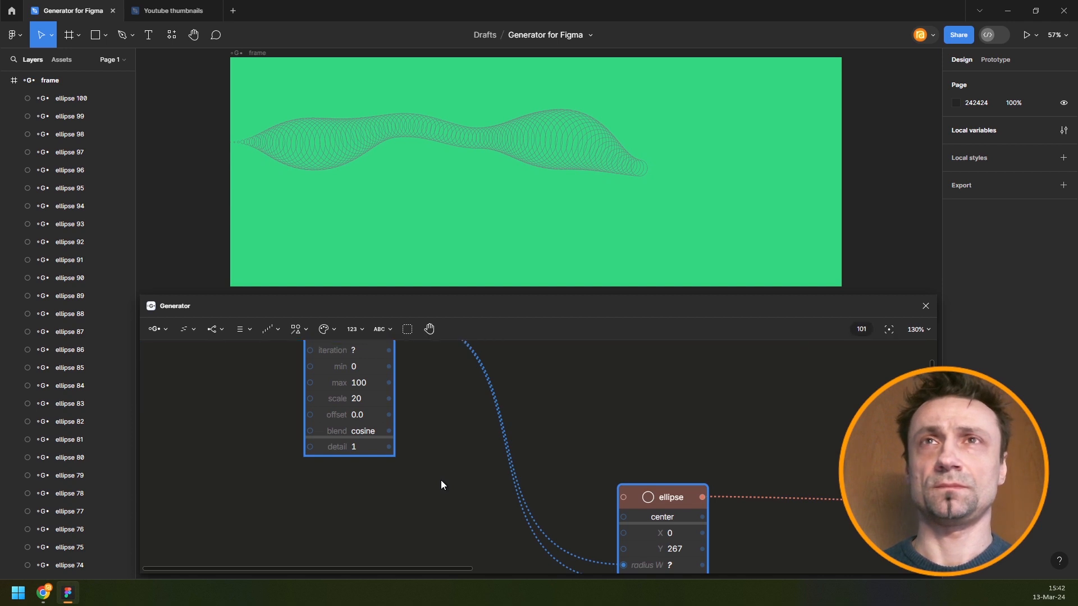
{"action": "key", "text": "r"}
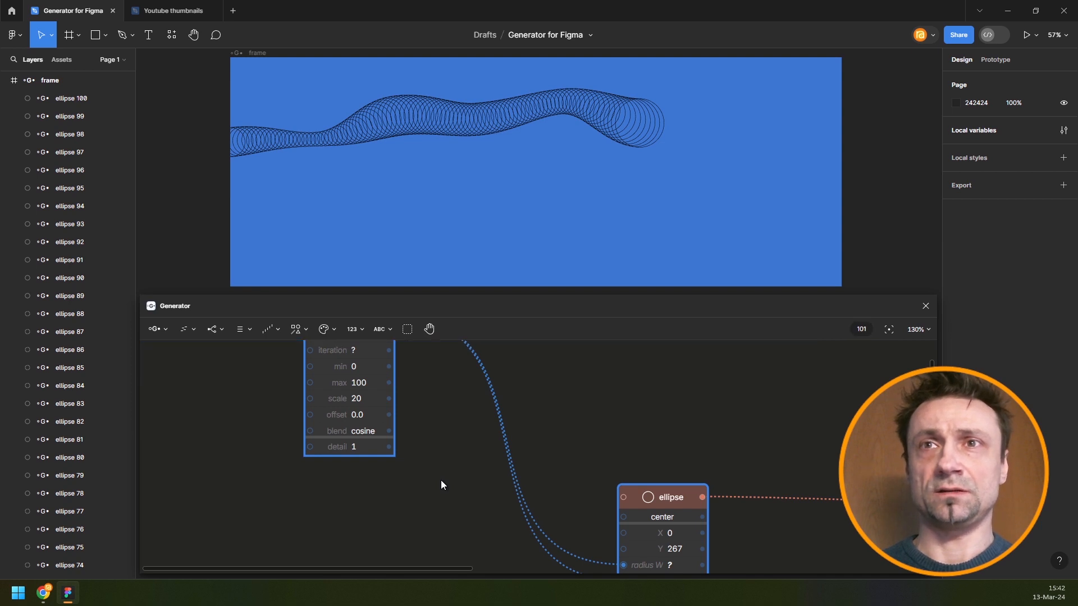
{"action": "key", "text": "r"}
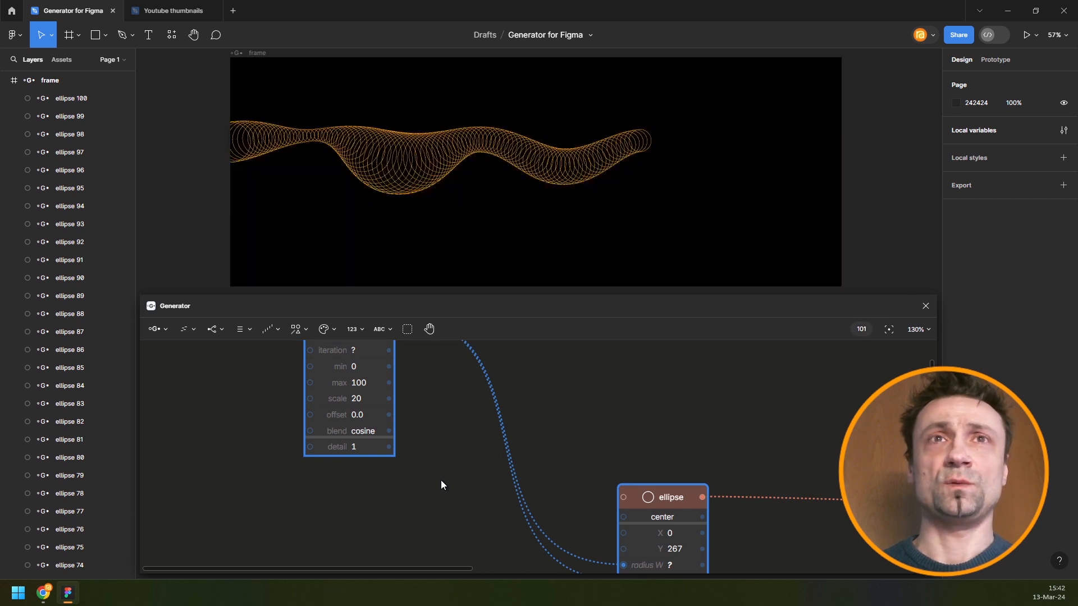
- Exclude color nodes from randomization in the preferences and randomize the noise seeds of all nodes
{"action": "left_click", "coordinate": [157, 329]}
{"action": "mouse_move", "coordinate": [193, 406]}
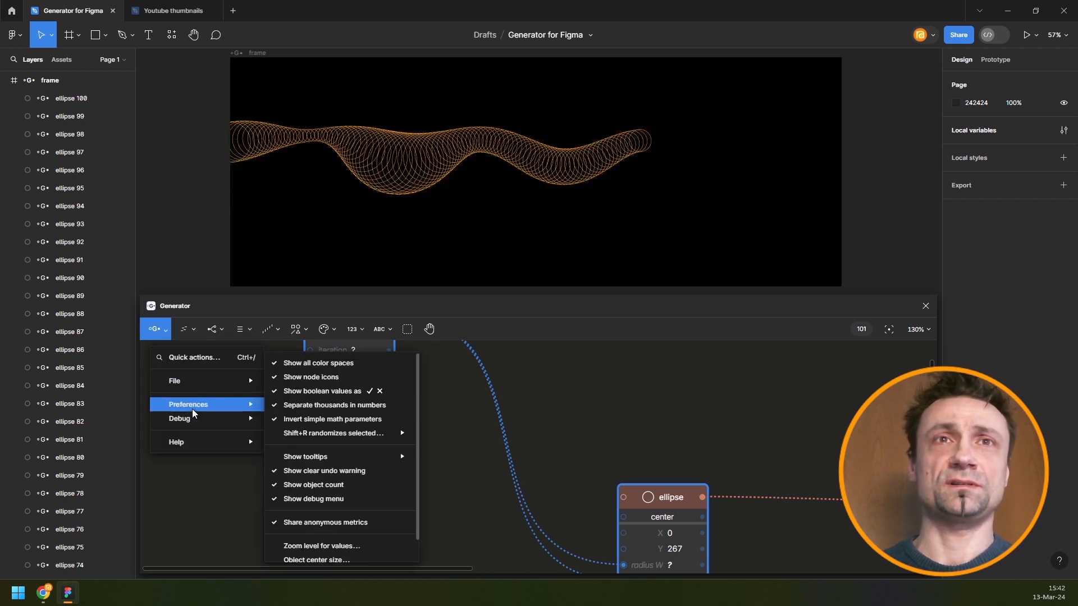
{"action": "mouse_move", "coordinate": [329, 440]}
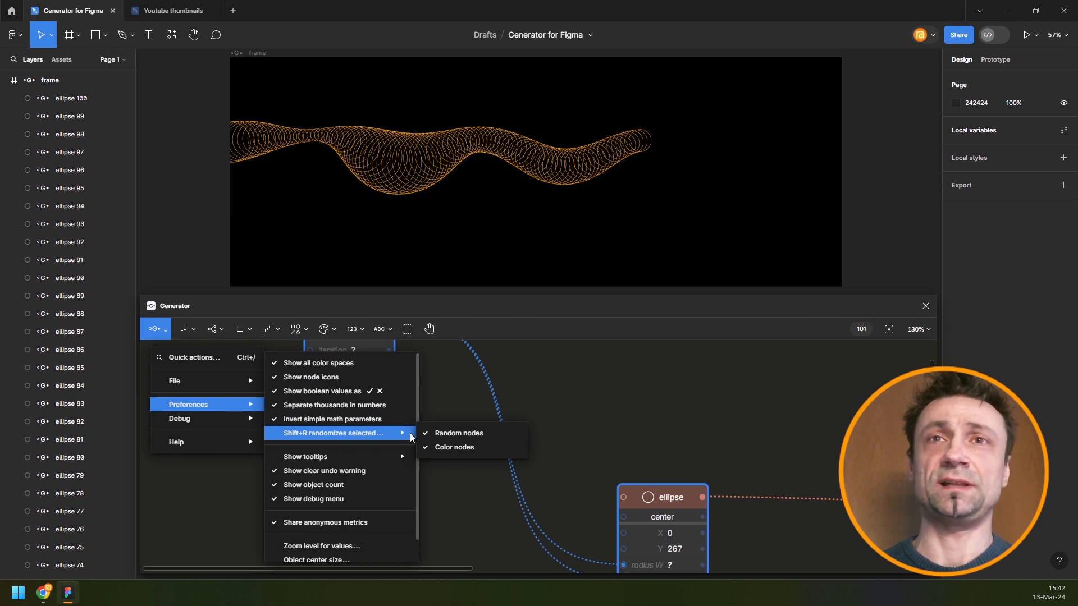
{"action": "left_click", "coordinate": [447, 447]}
{"action": "left_click", "coordinate": [437, 490]}
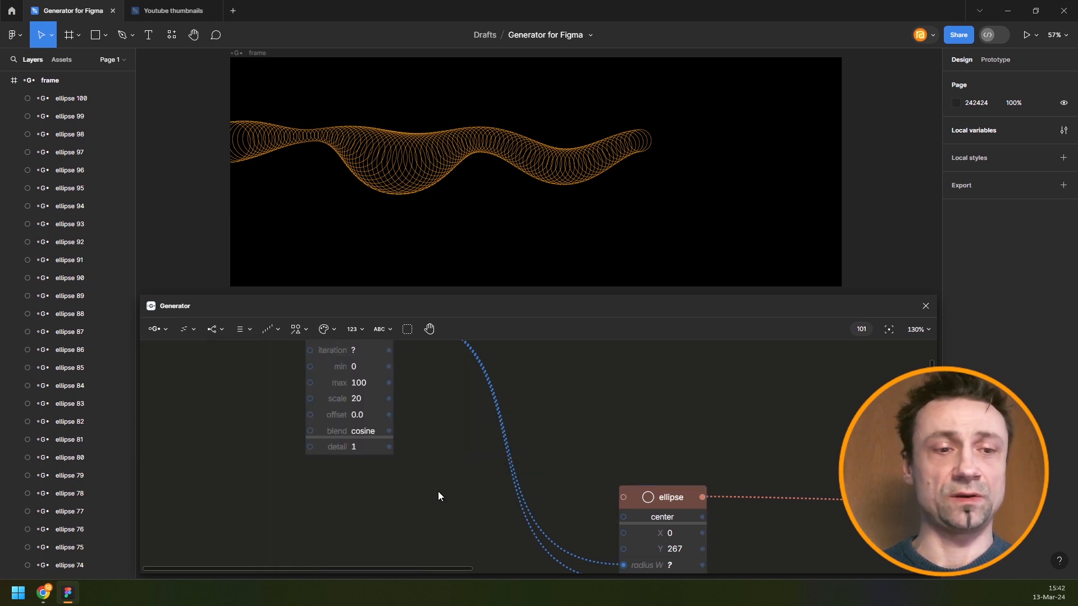
{"action": "key", "text": "ctrl+a"}
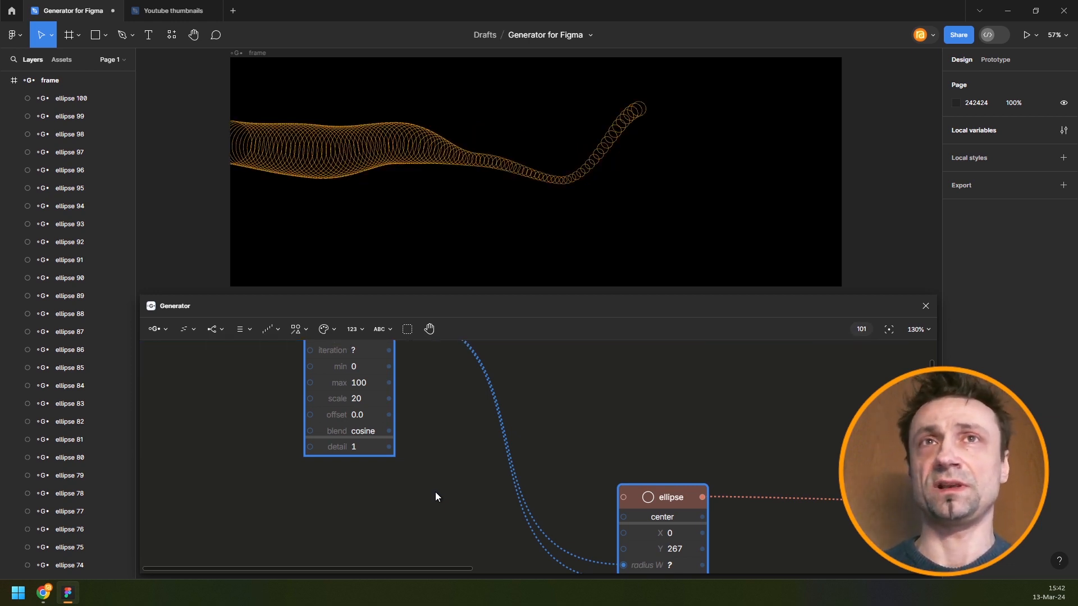
- Set the ellipse node's X position to -83
{"action": "scroll", "coordinate": [471, 435], "scroll_direction": "down", "scroll_amount": 5}
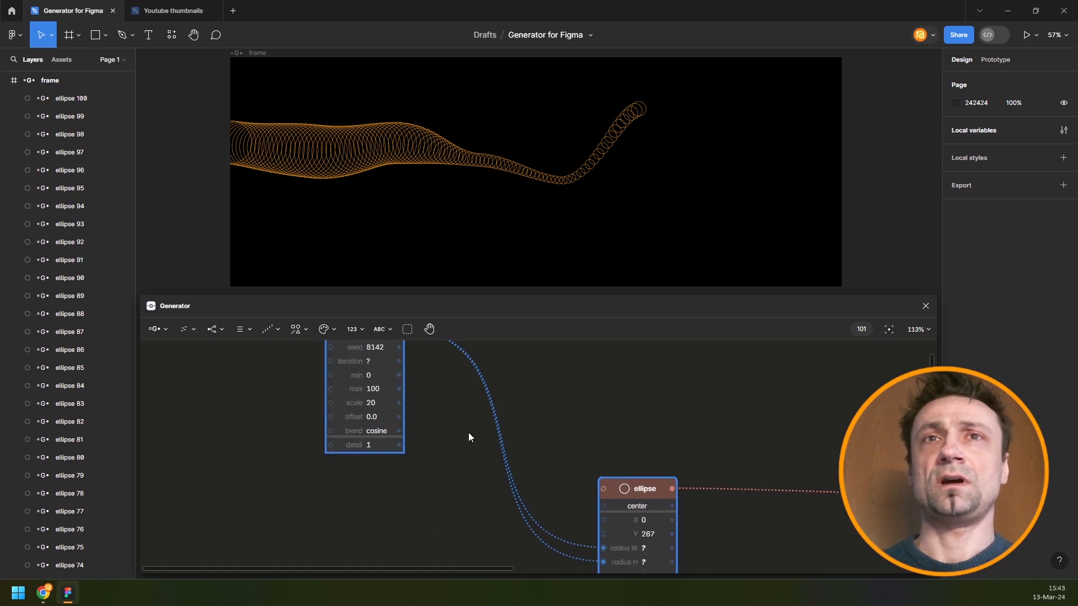
{"action": "scroll", "coordinate": [578, 462], "scroll_direction": "down", "scroll_amount": 2}
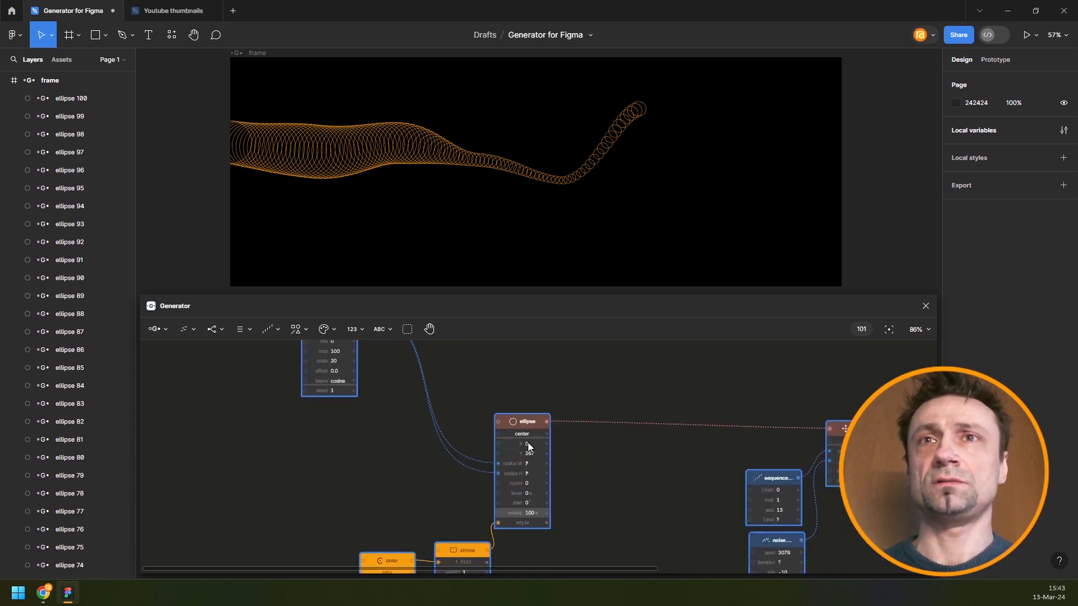
{"action": "scroll", "coordinate": [531, 443], "scroll_direction": "up", "scroll_amount": 6}
{"action": "left_click_drag", "start_coordinate": [540, 445], "coordinate": [544, 442]}
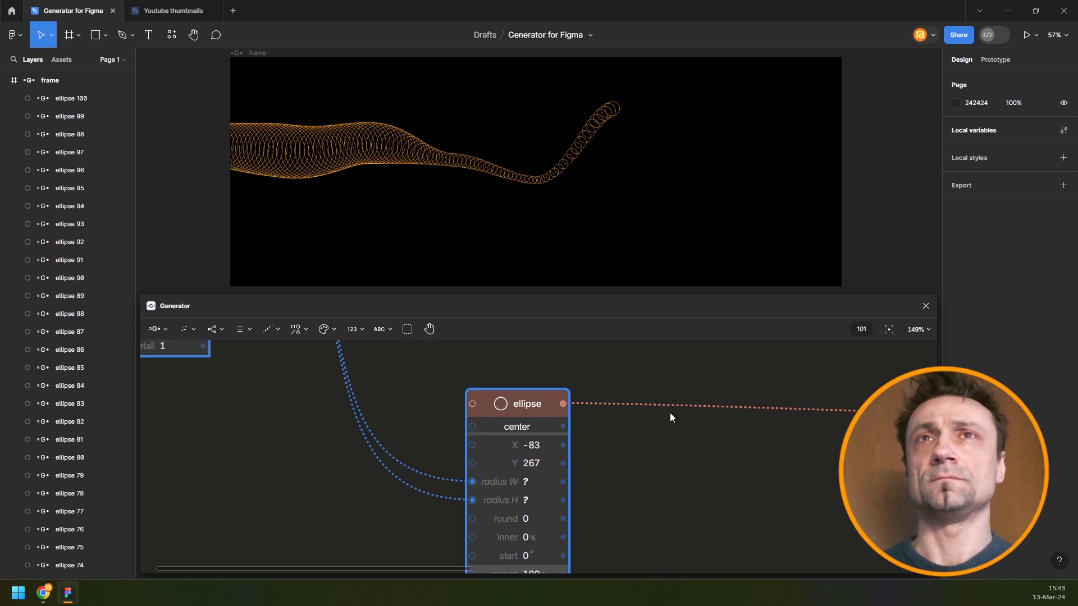
{"action": "scroll", "coordinate": [369, 397], "scroll_direction": "down", "scroll_amount": 5}
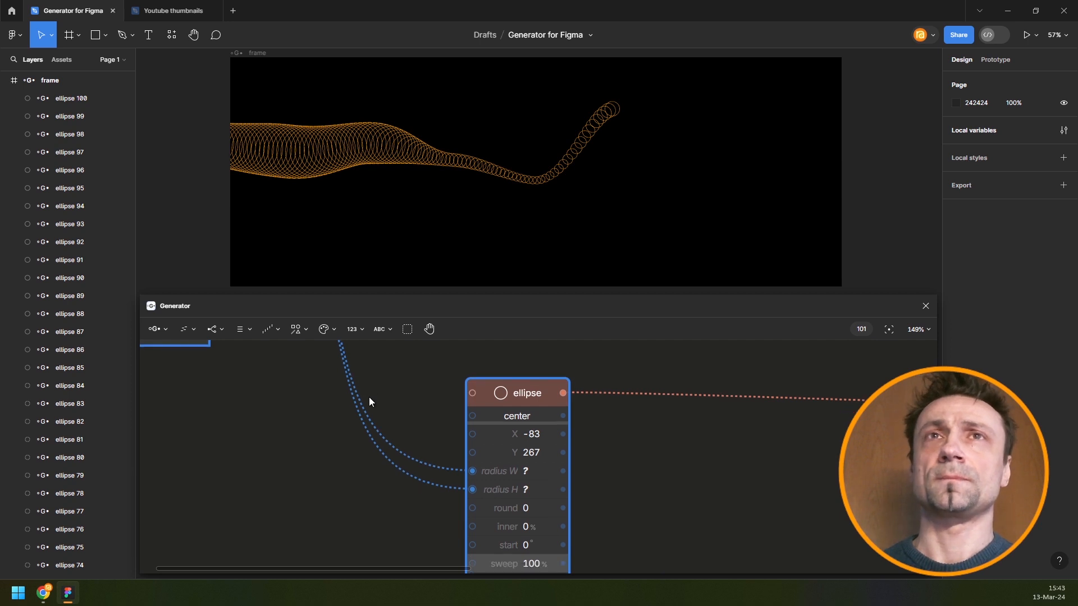
- Set the add value of the sequence node driving the move distance to 20
{"action": "scroll", "coordinate": [369, 423], "scroll_direction": "left", "scroll_amount": 2}
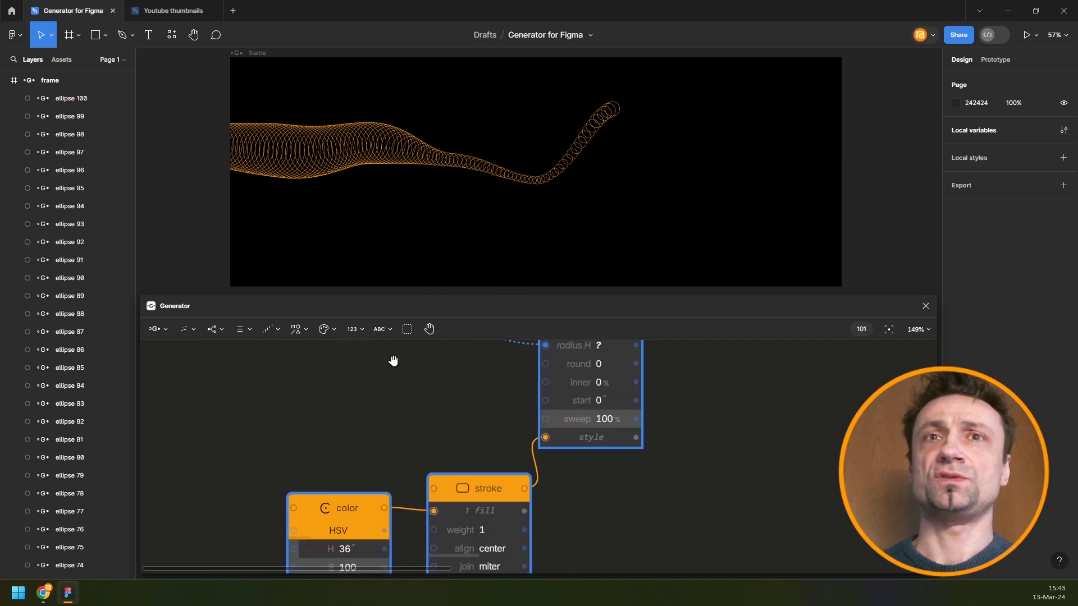
{"action": "scroll", "coordinate": [413, 392], "scroll_direction": "down", "scroll_amount": 6}
{"action": "scroll", "coordinate": [613, 472], "scroll_direction": "right", "scroll_amount": 3}
{"action": "scroll", "coordinate": [613, 472], "scroll_direction": "up", "scroll_amount": 1}
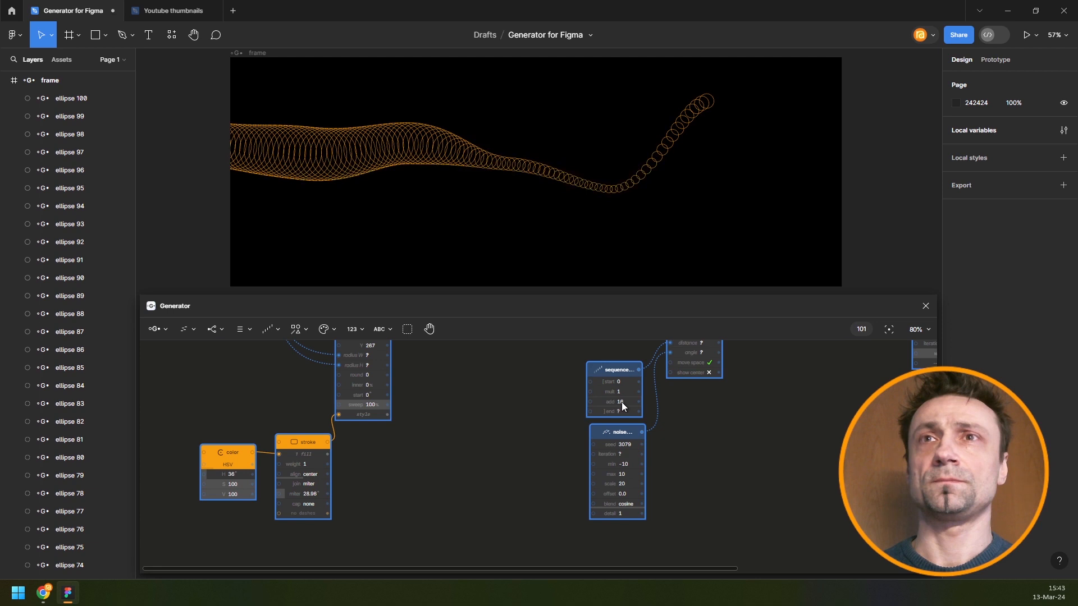
{"action": "type", "text": "20"}
{"action": "key", "text": "Return"}
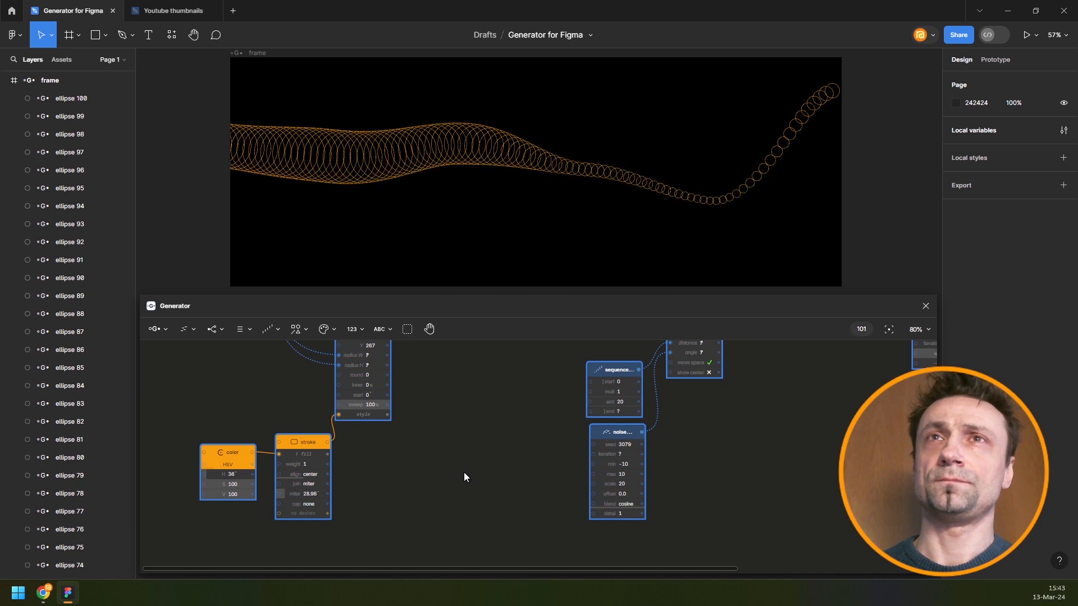
- Add a new noise node in the empty area below the color node
{"action": "scroll", "coordinate": [451, 436], "scroll_direction": "down", "scroll_amount": 2}
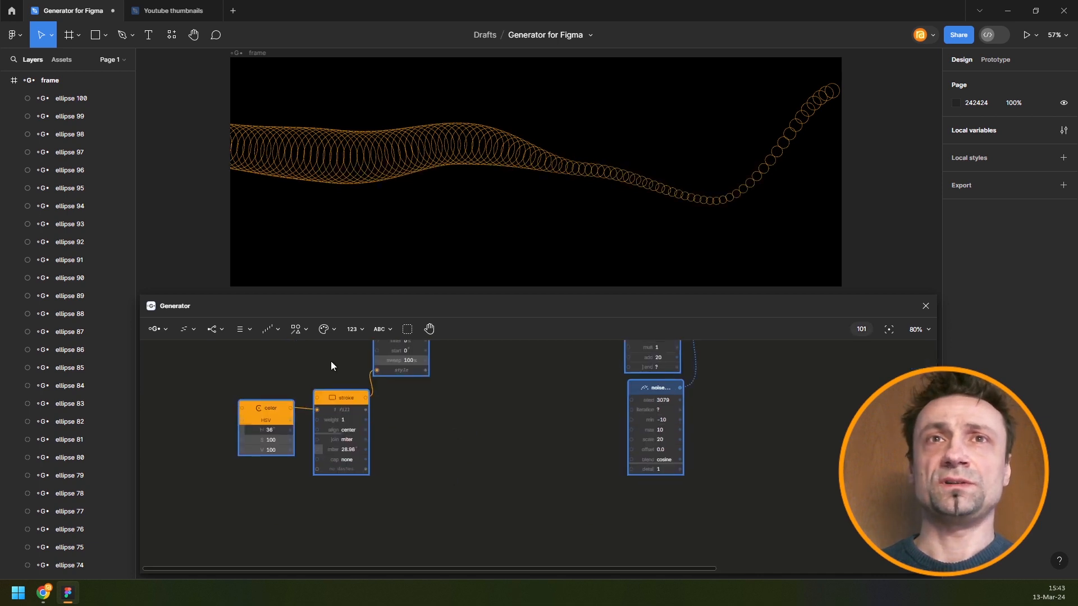
{"action": "left_click", "coordinate": [295, 329]}
{"action": "mouse_move", "coordinate": [268, 329]}
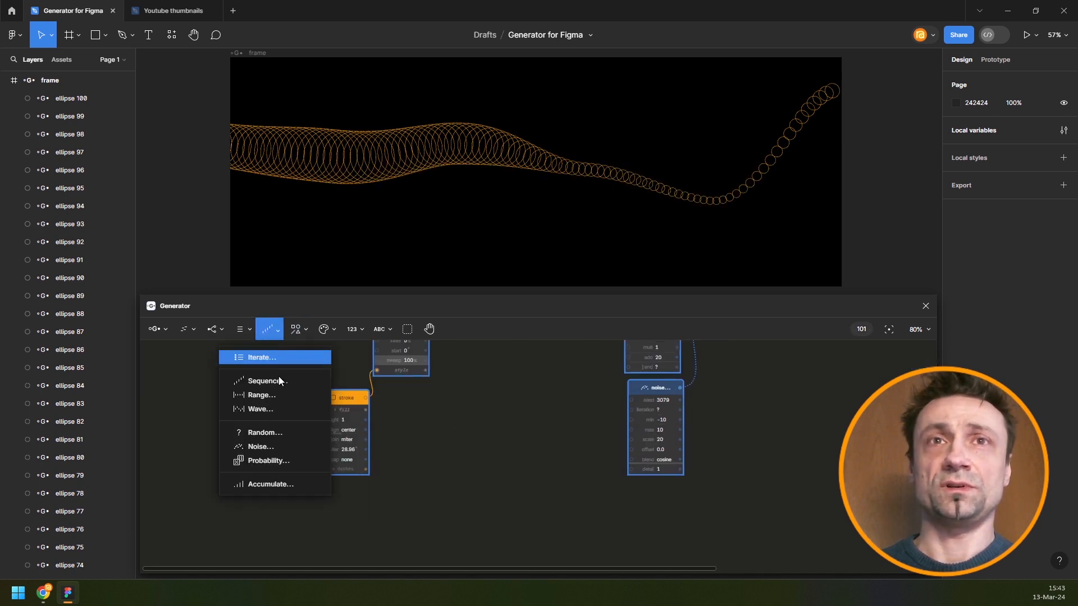
{"action": "left_click", "coordinate": [275, 447]}
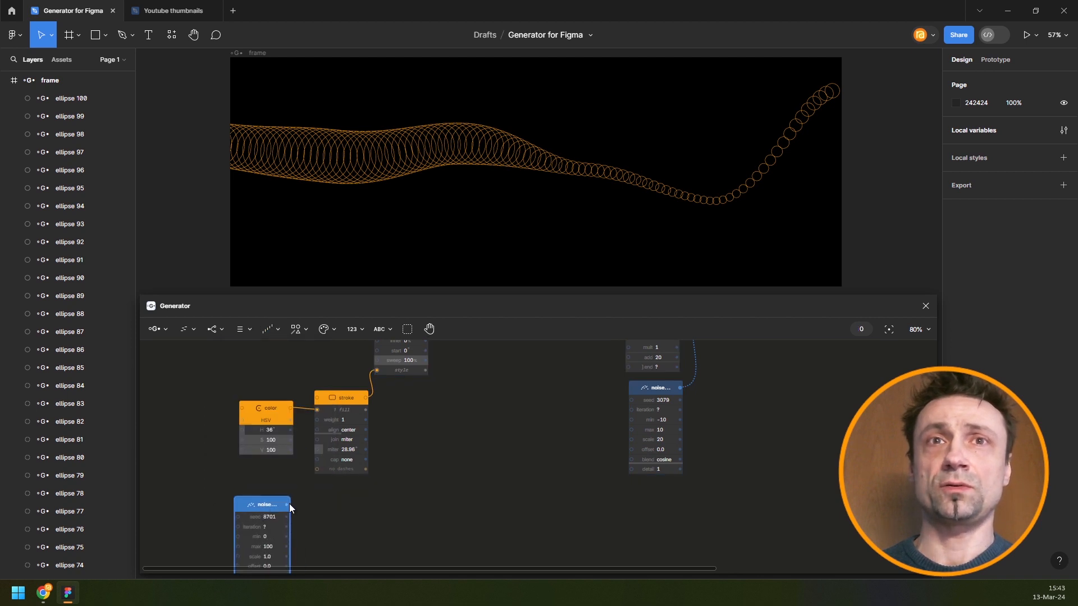
{"action": "scroll", "coordinate": [499, 461], "scroll_direction": "down", "scroll_amount": 2}
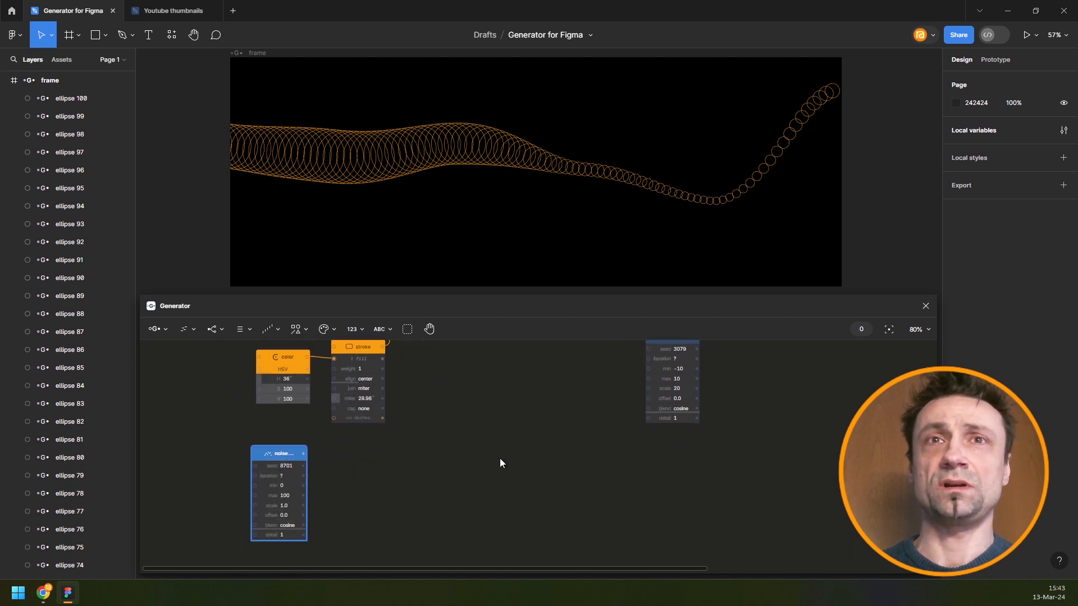
- Try a weight of 5 on the stroke node and raise it to 50
{"action": "left_click", "coordinate": [372, 370]}
{"action": "key", "text": "Return"}
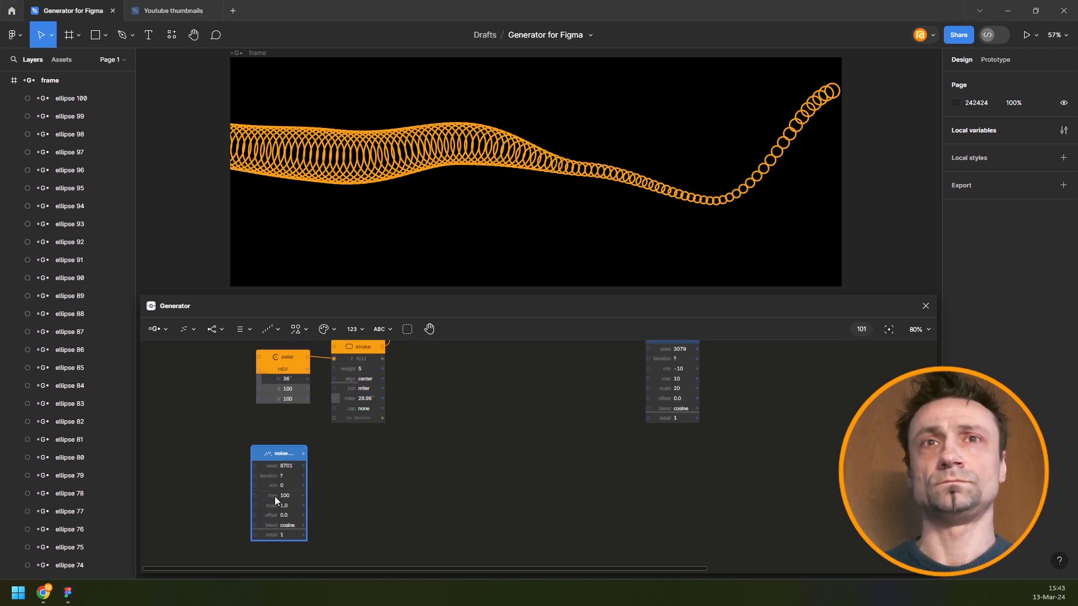
{"action": "left_click", "coordinate": [369, 369]}
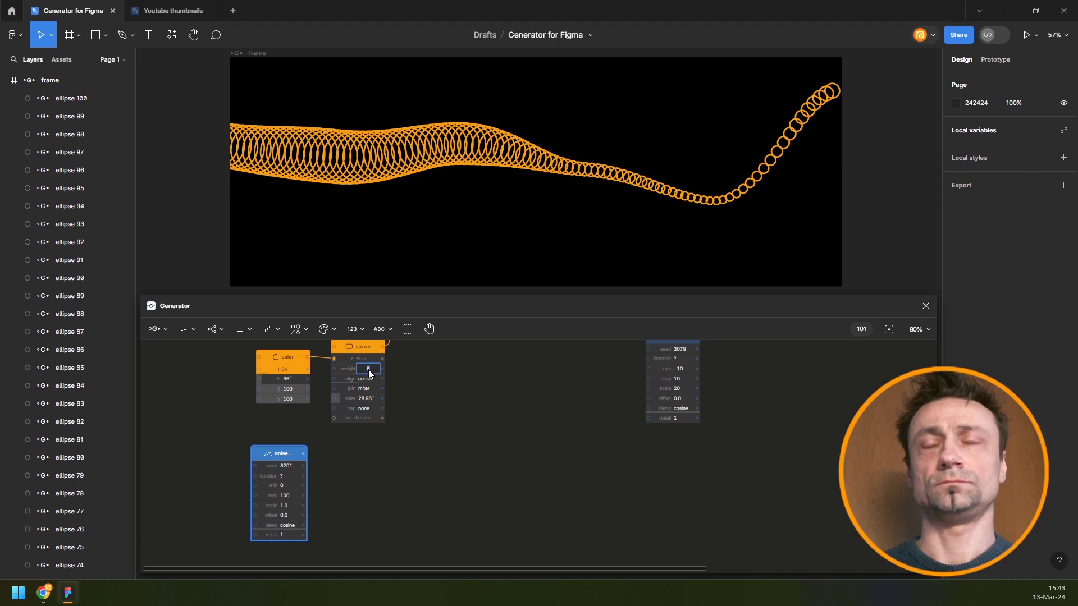
{"action": "type", "text": "50"}
{"action": "key", "text": "Return"}
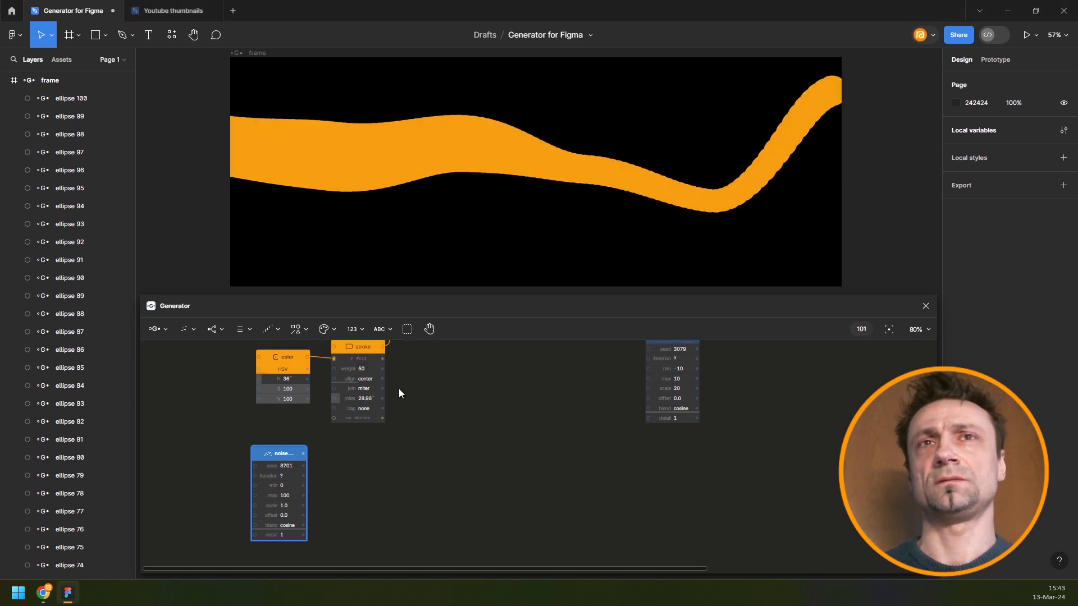
- Insert a fill node between the color and stroke nodes, wiring the color into the fill and the fill into the stroke
{"action": "left_click_drag", "start_coordinate": [399, 388], "coordinate": [489, 421]}
{"action": "left_click_drag", "start_coordinate": [385, 392], "coordinate": [298, 387]}
{"action": "left_click", "coordinate": [315, 334]}
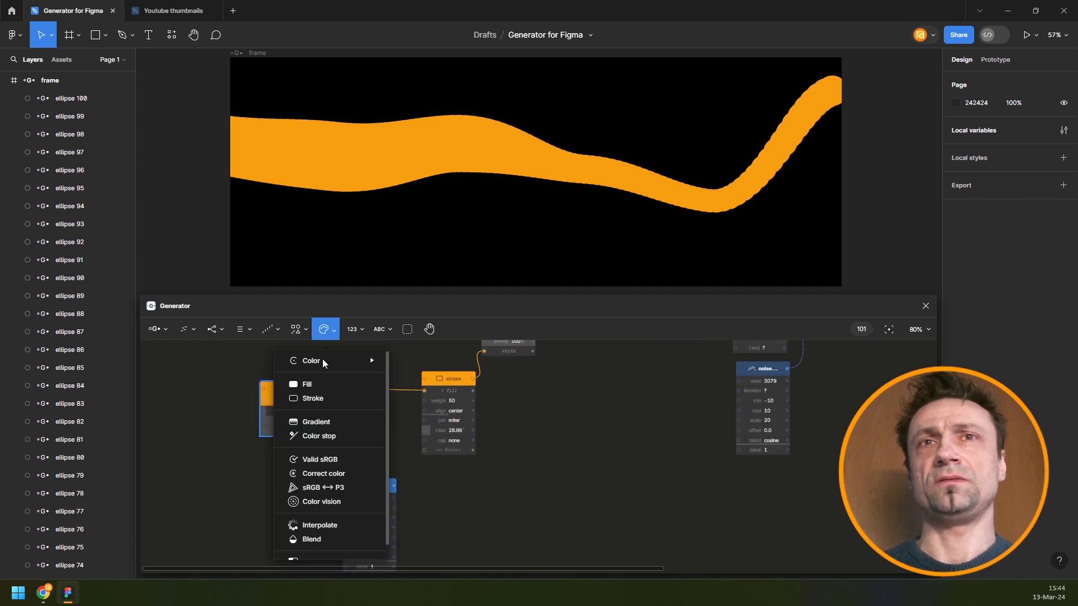
{"action": "left_click", "coordinate": [326, 385]}
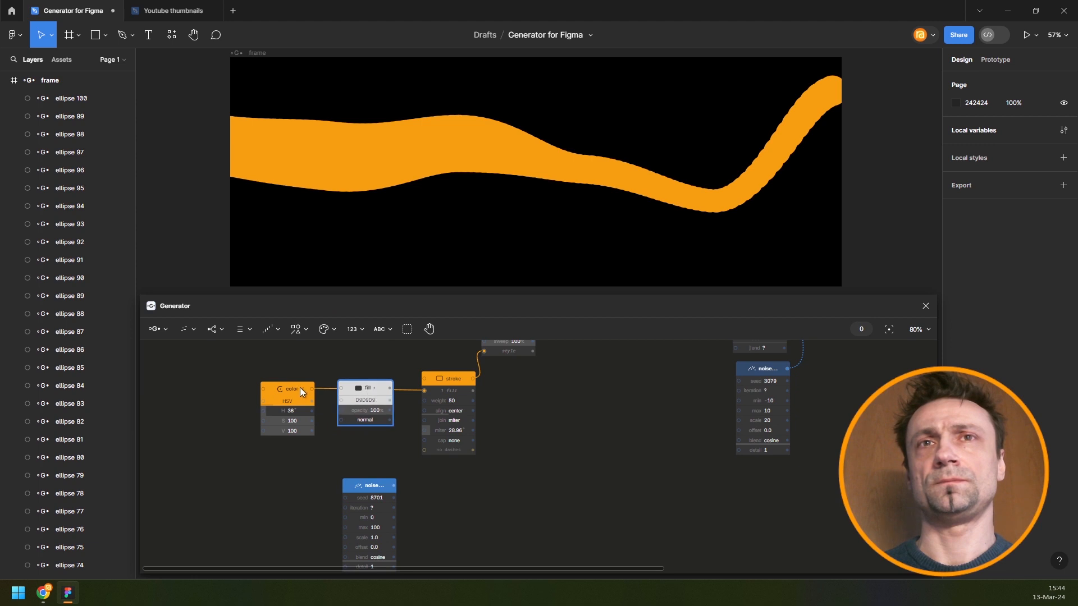
{"action": "left_click_drag", "start_coordinate": [352, 401], "coordinate": [436, 389]}
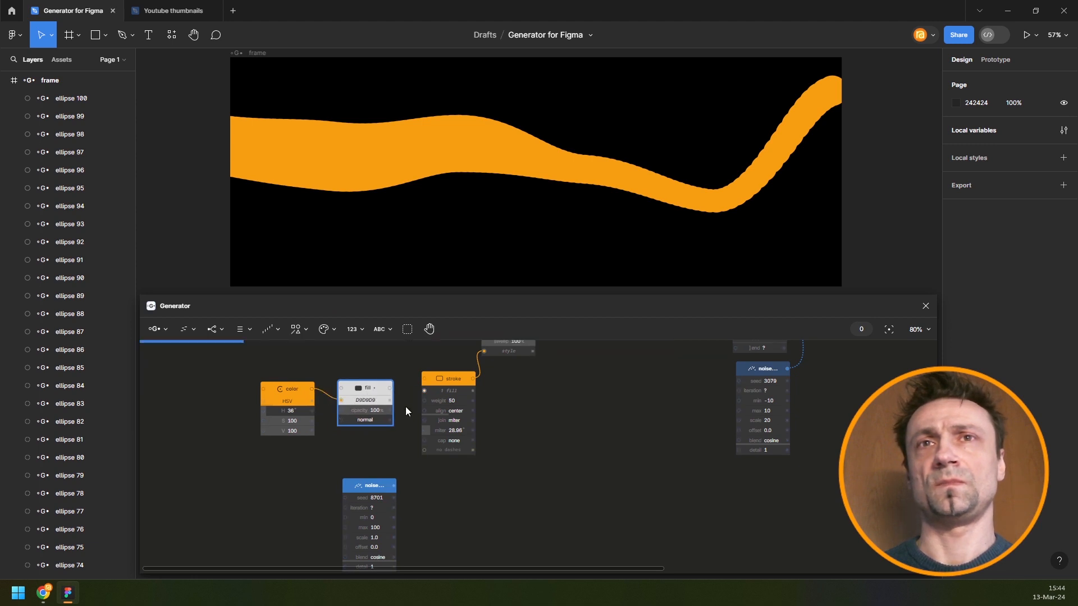
- Try 50% opacity on the fill node and reduce it to 20%
{"action": "left_click", "coordinate": [379, 410]}
{"action": "type", "text": "50"}
{"action": "key", "text": "Return"}
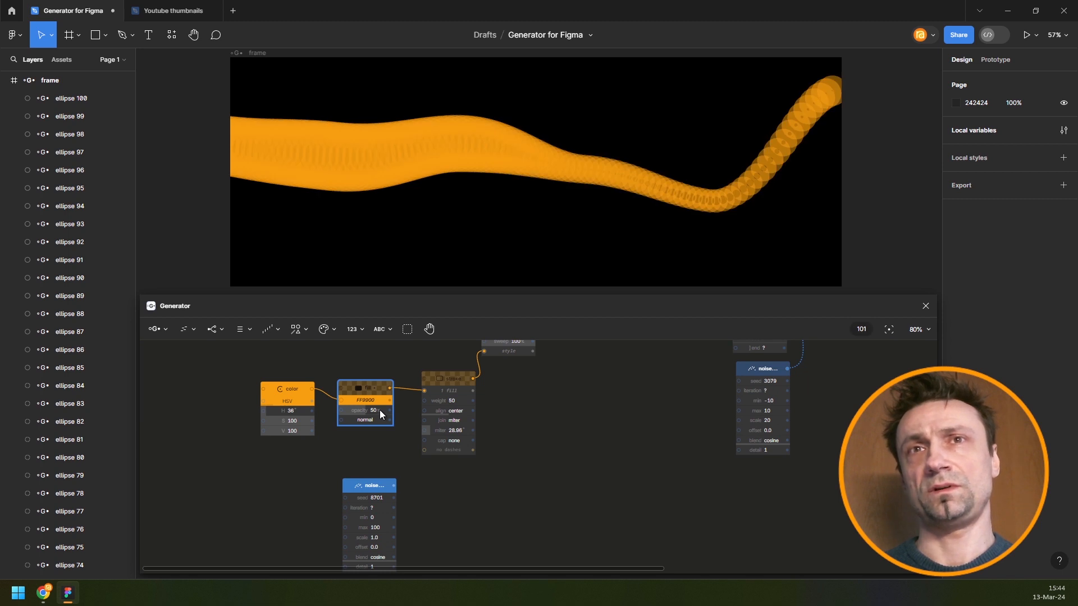
{"action": "left_click", "coordinate": [379, 410]}
{"action": "type", "text": "2"}
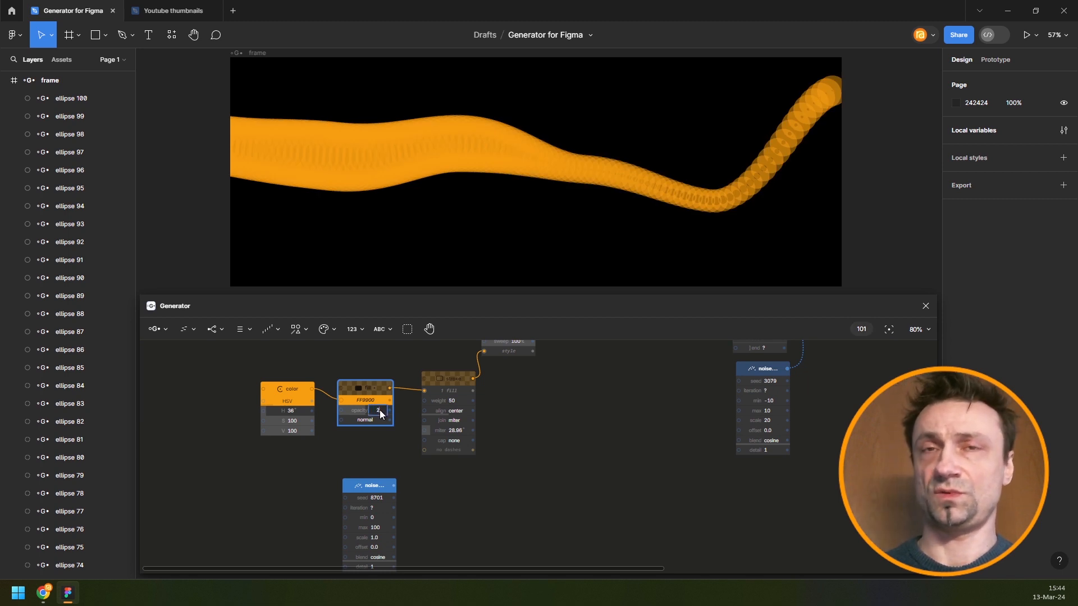
{"action": "type", "text": "0"}
{"action": "key", "text": "Return"}
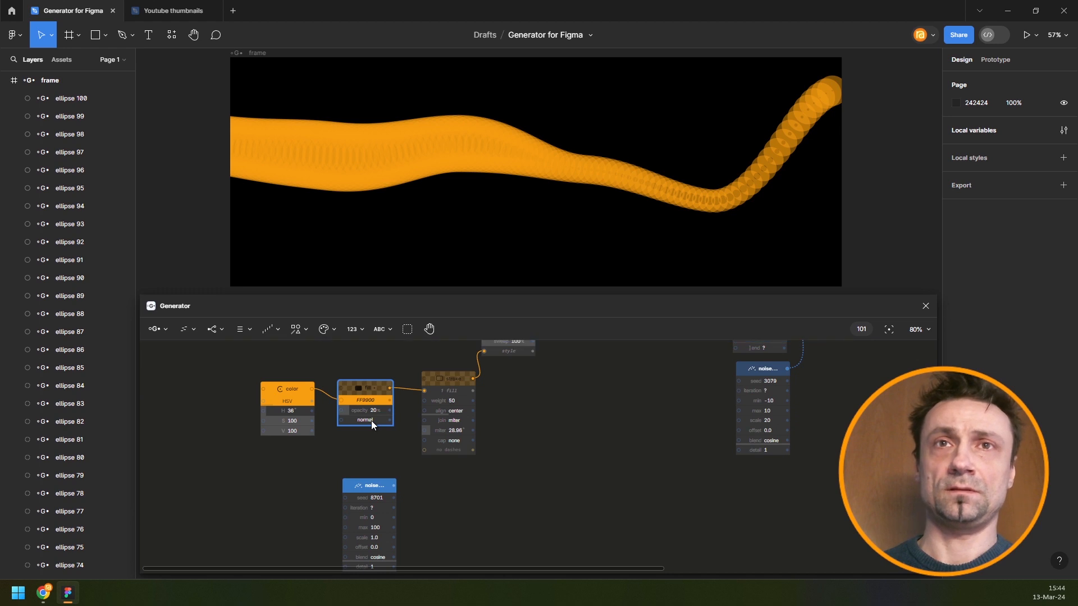
- Set the fill node's blend mode to plus lighter and the color node's hue to 23°
{"action": "left_click", "coordinate": [372, 420]}
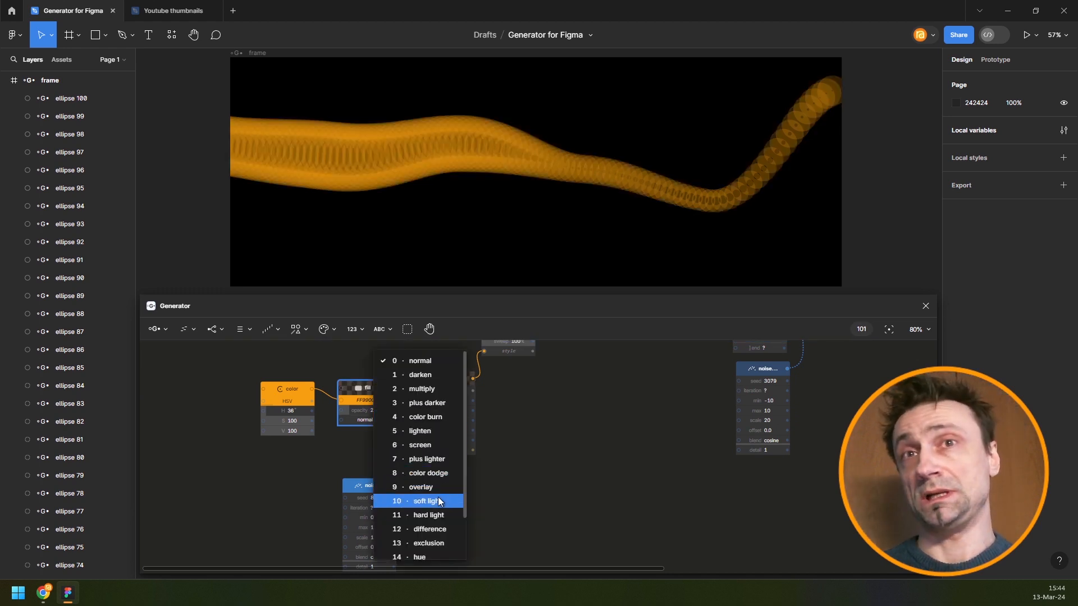
{"action": "left_click", "coordinate": [440, 459]}
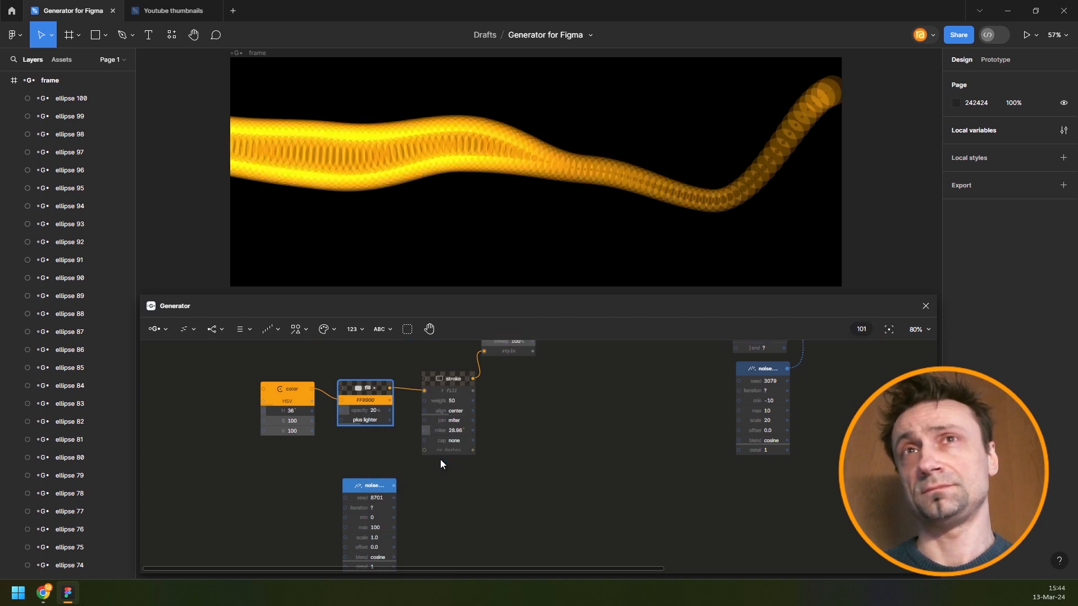
{"action": "left_click_drag", "start_coordinate": [303, 409], "coordinate": [294, 408]}
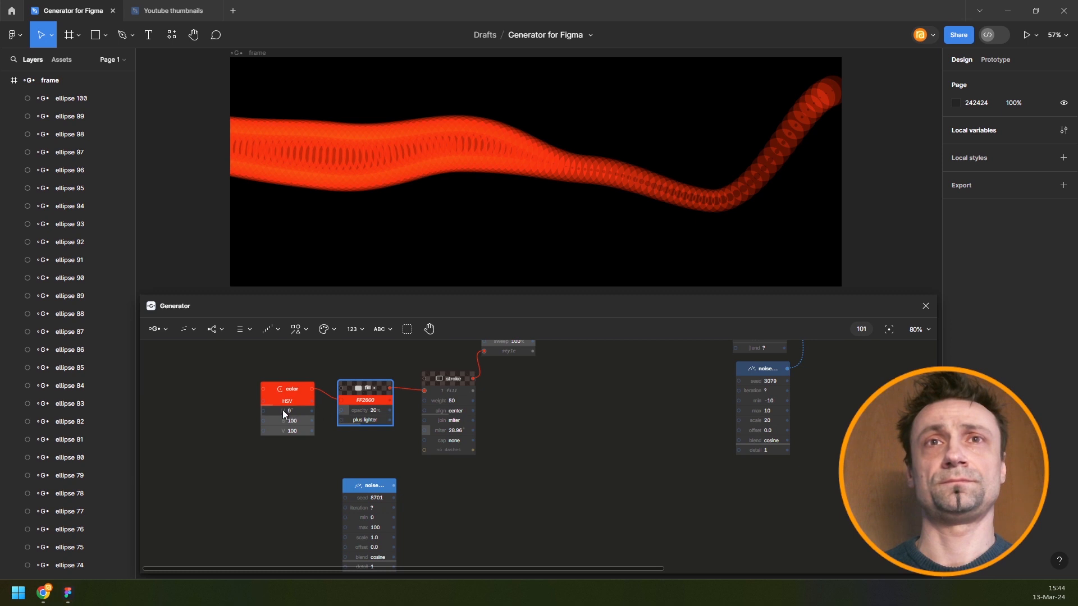
{"action": "left_click_drag", "start_coordinate": [281, 410], "coordinate": [290, 410]}
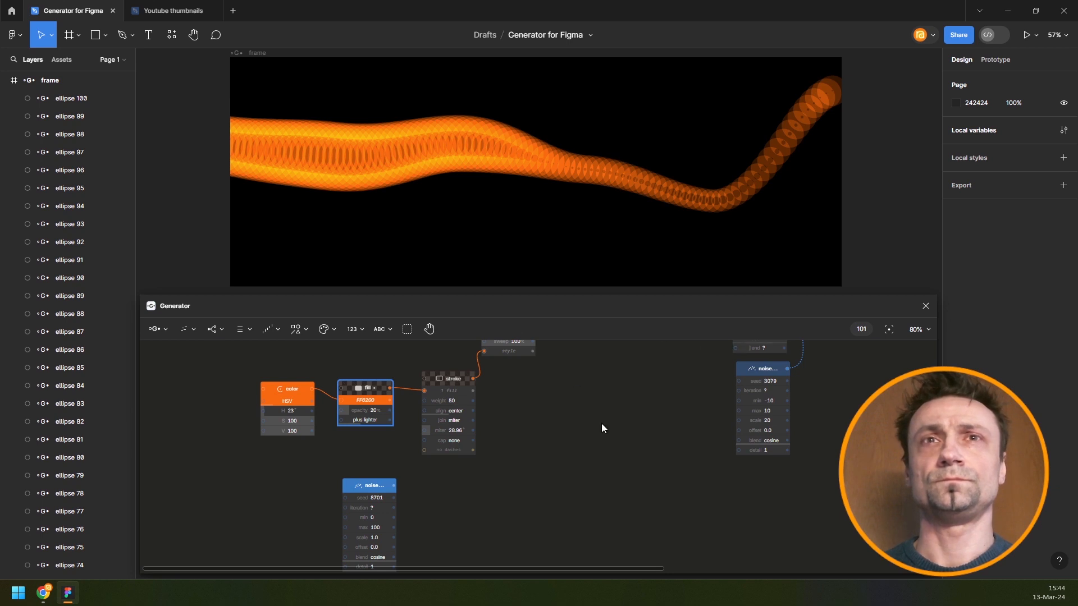
- Select all nodes and randomize their noise seeds several times to generate new tube shapes
{"action": "key", "text": "ctrl+a"}
{"action": "key", "text": "r"}
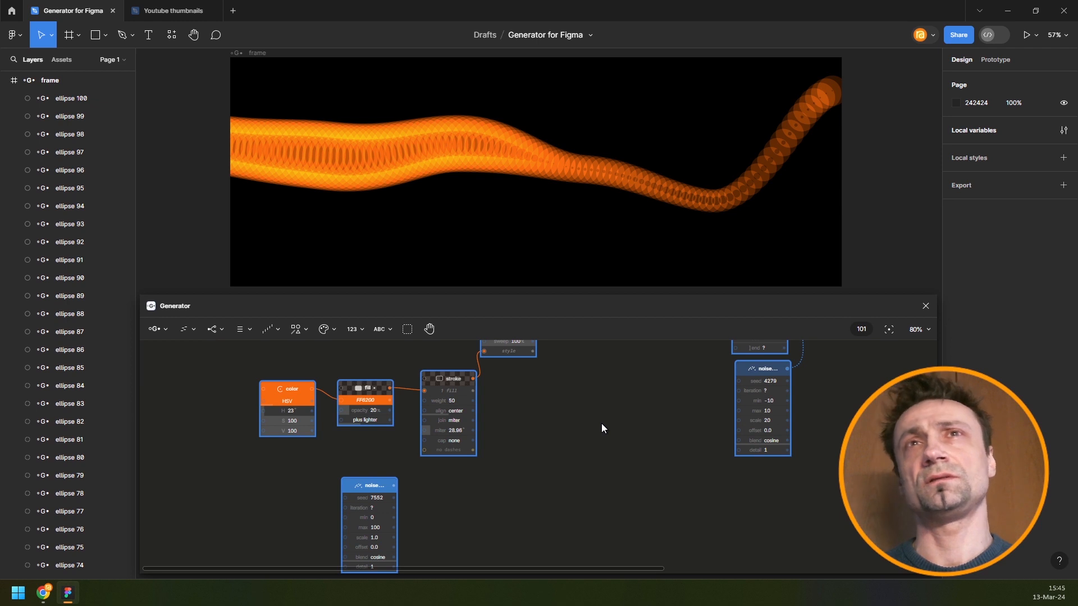
{"action": "key", "text": "r"}
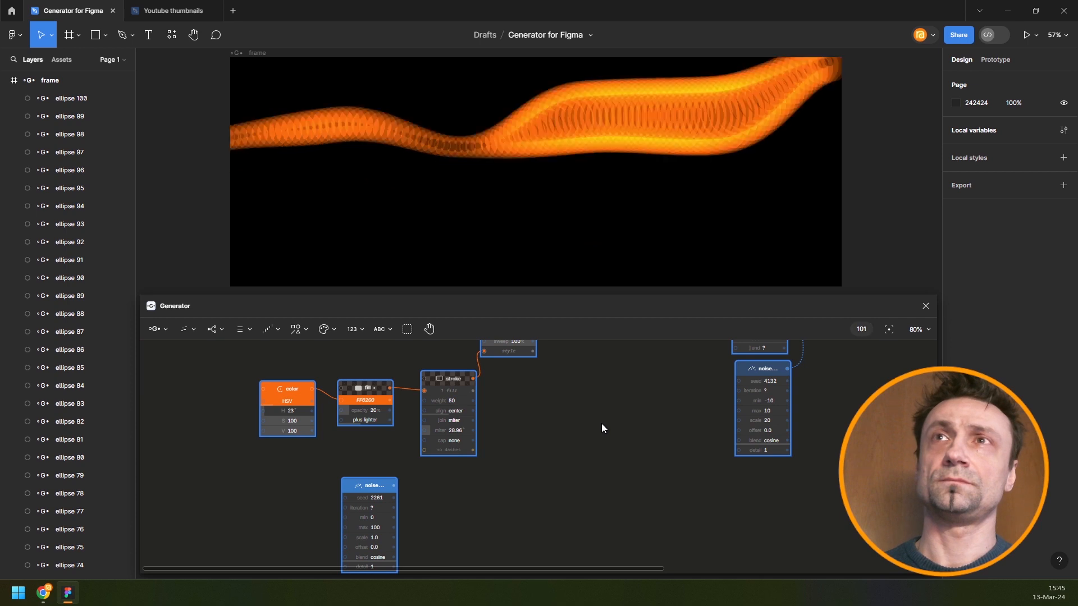
{"action": "key", "text": "r"}
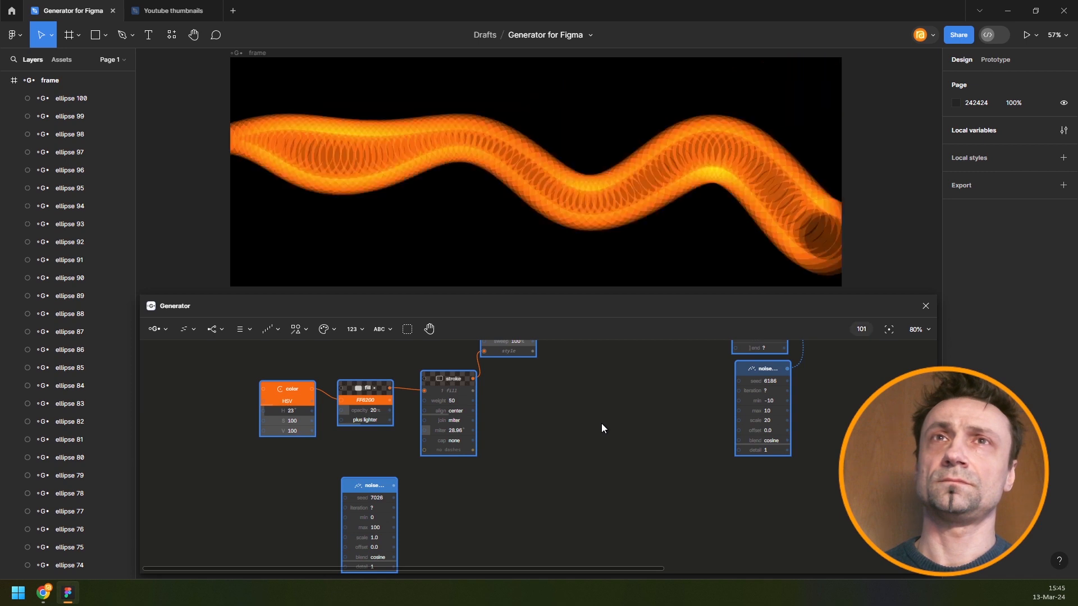
- Set the repeat node's count to 110 and randomize the noise seeds again
{"action": "mouse_move", "coordinate": [849, 385]}
{"action": "left_mouse_down"}
{"action": "mouse_move", "coordinate": [838, 409]}
{"action": "mouse_move", "coordinate": [563, 487]}
{"action": "left_mouse_up"}
{"action": "left_click_drag", "start_coordinate": [746, 456], "coordinate": [525, 472]}
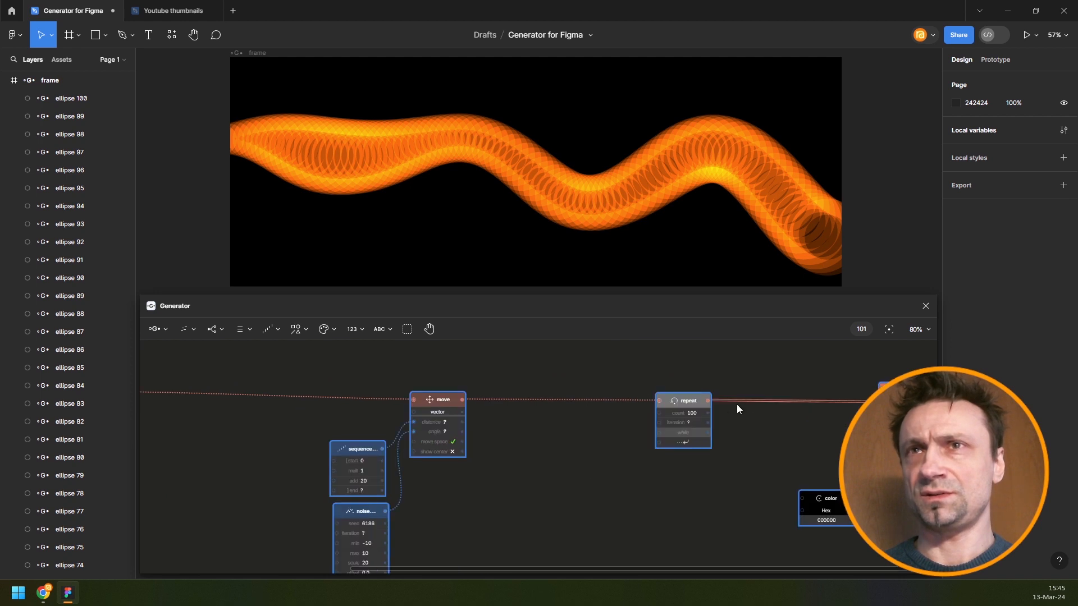
{"action": "type", "text": "1"}
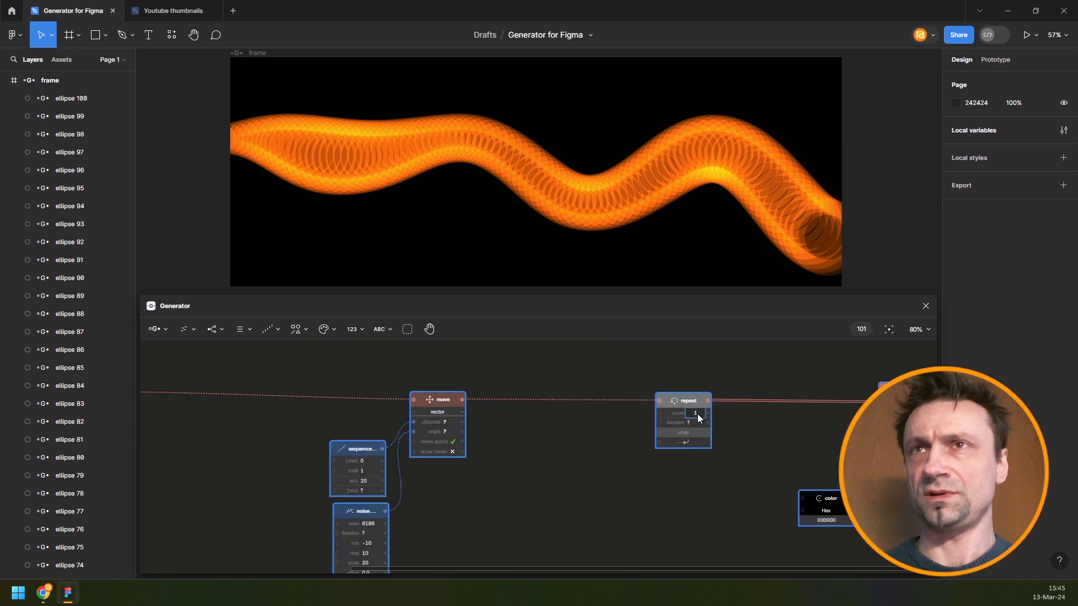
{"action": "type", "text": "10"}
{"action": "key", "text": "Return"}
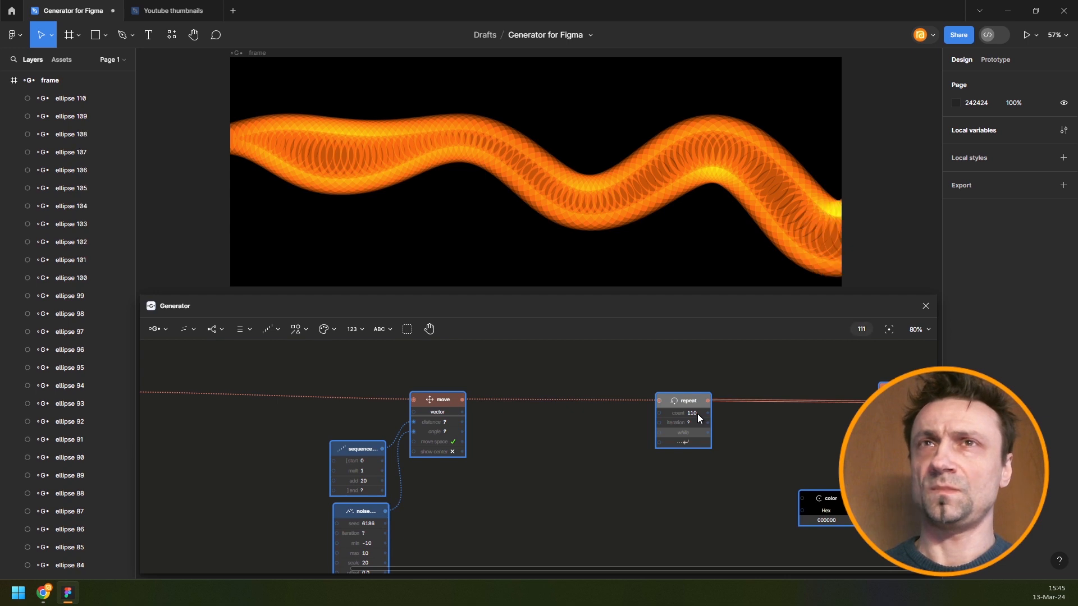
{"action": "key", "text": "ctrl+r"}
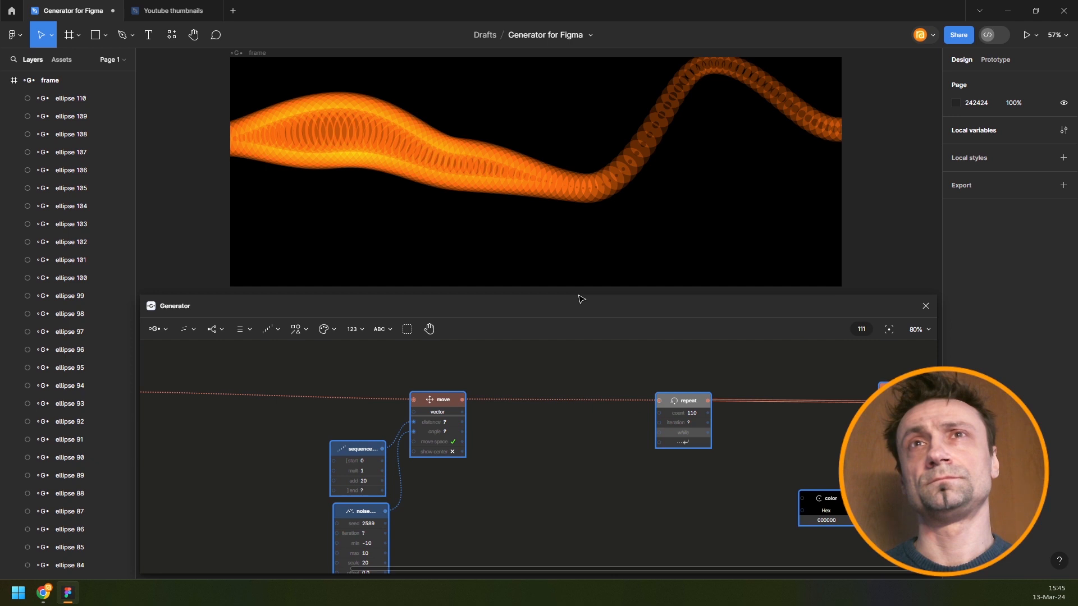
- Set the maximum of the noise node driving the ellipse radii to 600
{"action": "scroll", "coordinate": [697, 411], "scroll_direction": "down", "scroll_amount": 3}
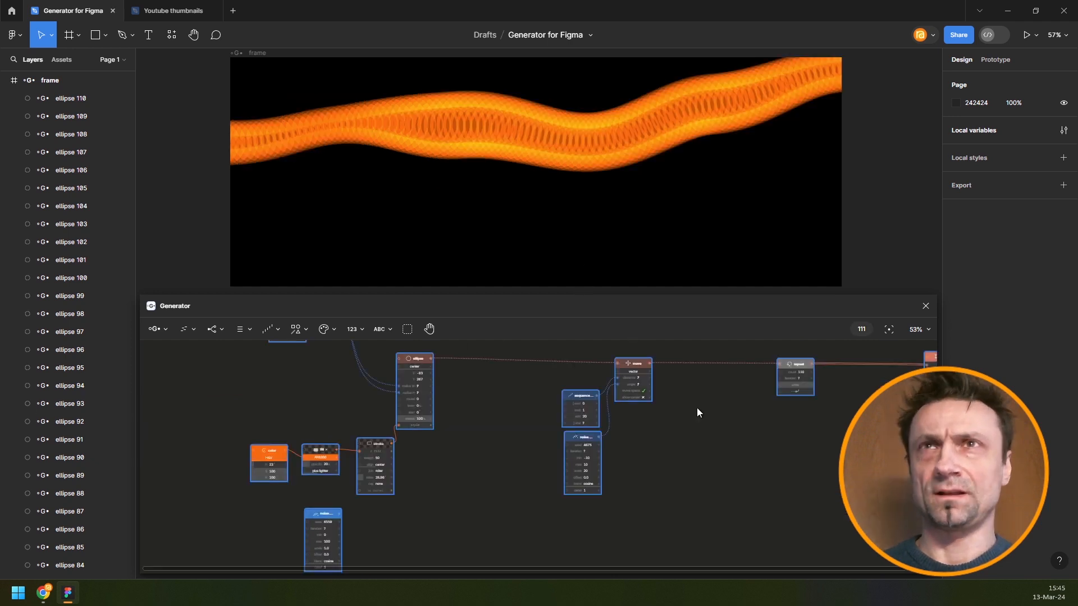
{"action": "left_click", "coordinate": [697, 411]}
{"action": "scroll", "coordinate": [697, 411], "scroll_direction": "down", "scroll_amount": 5}
{"action": "left_click_drag", "start_coordinate": [611, 435], "coordinate": [520, 510]}
{"action": "scroll", "coordinate": [452, 465], "scroll_direction": "up", "scroll_amount": 5}
{"action": "scroll", "coordinate": [417, 428], "scroll_direction": "up", "scroll_amount": 7}
{"action": "scroll", "coordinate": [464, 424], "scroll_direction": "down", "scroll_amount": 5}
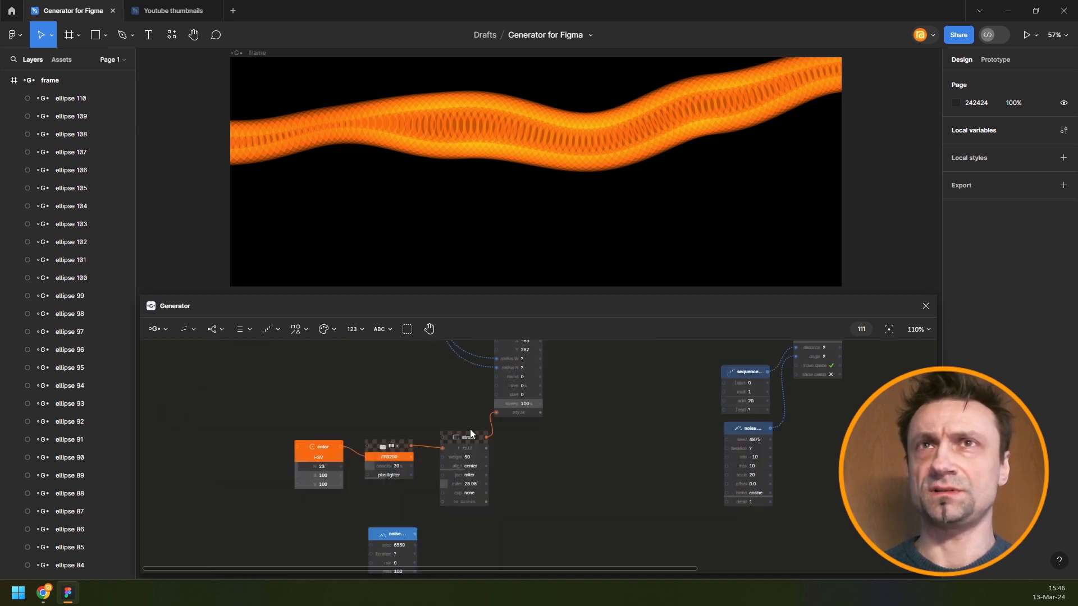
{"action": "left_click_drag", "start_coordinate": [538, 407], "coordinate": [491, 461]}
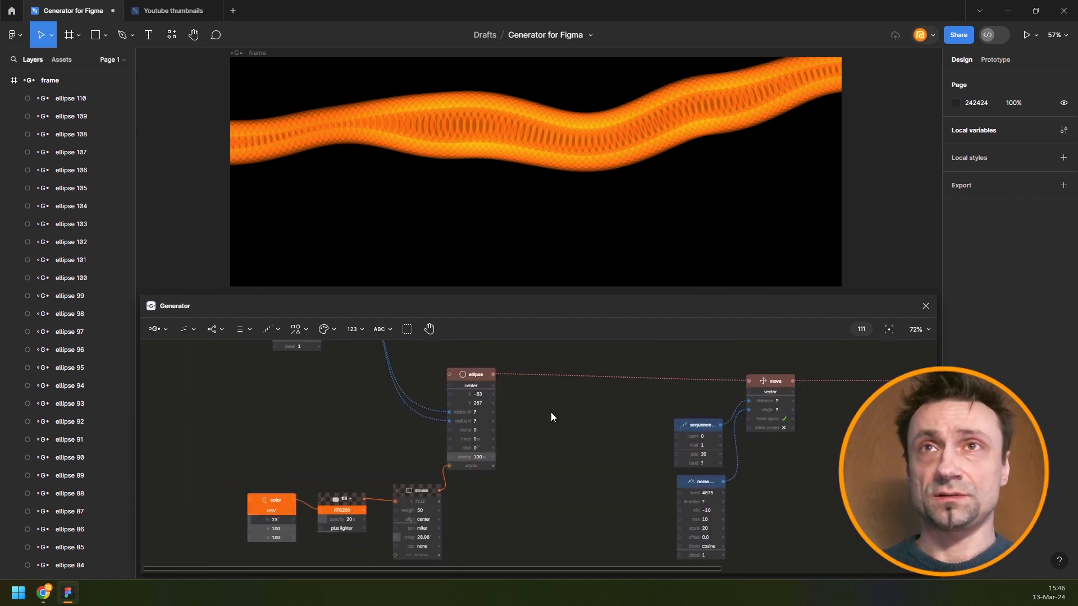
{"action": "left_click_drag", "start_coordinate": [550, 410], "coordinate": [642, 541]}
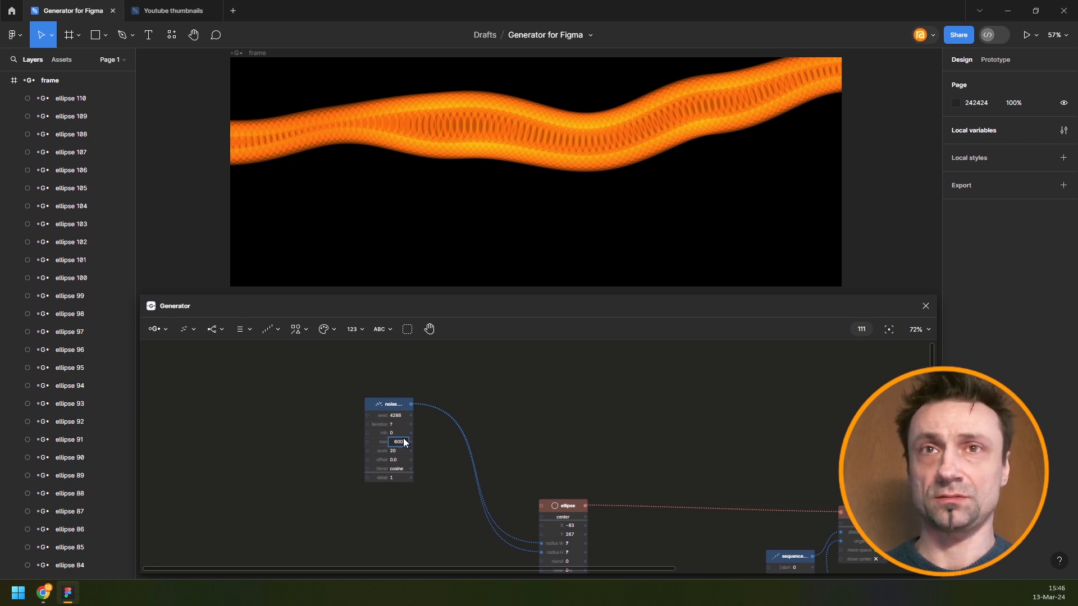
{"action": "key", "text": "Return"}
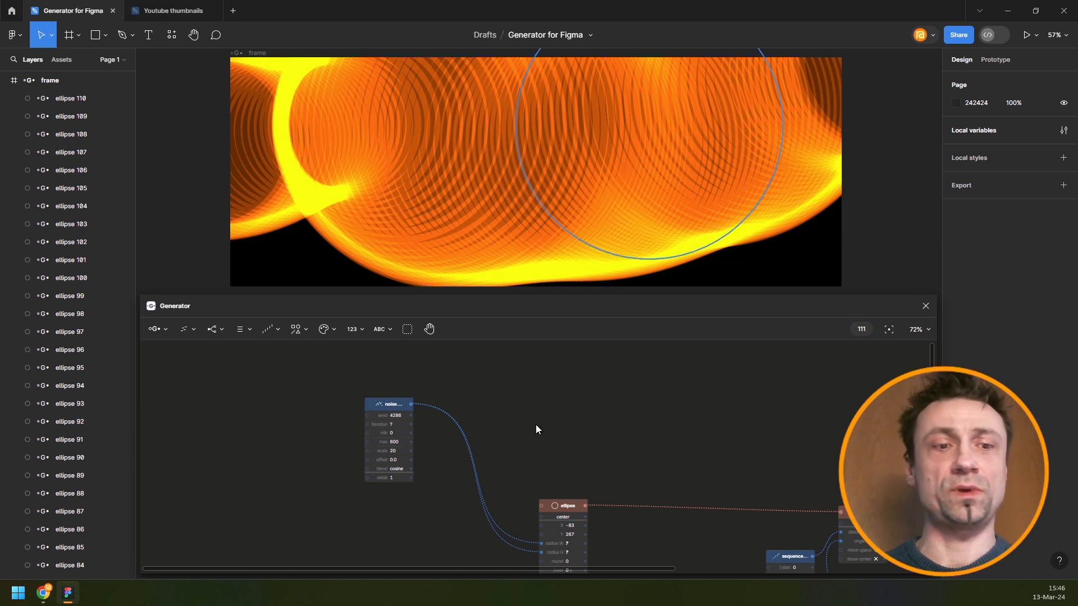
- Select all nodes, randomize their noise seeds, and set the color node's hue to 14°
{"action": "key", "text": "ctrl+a"}
{"action": "key", "text": "ctrl+r"}
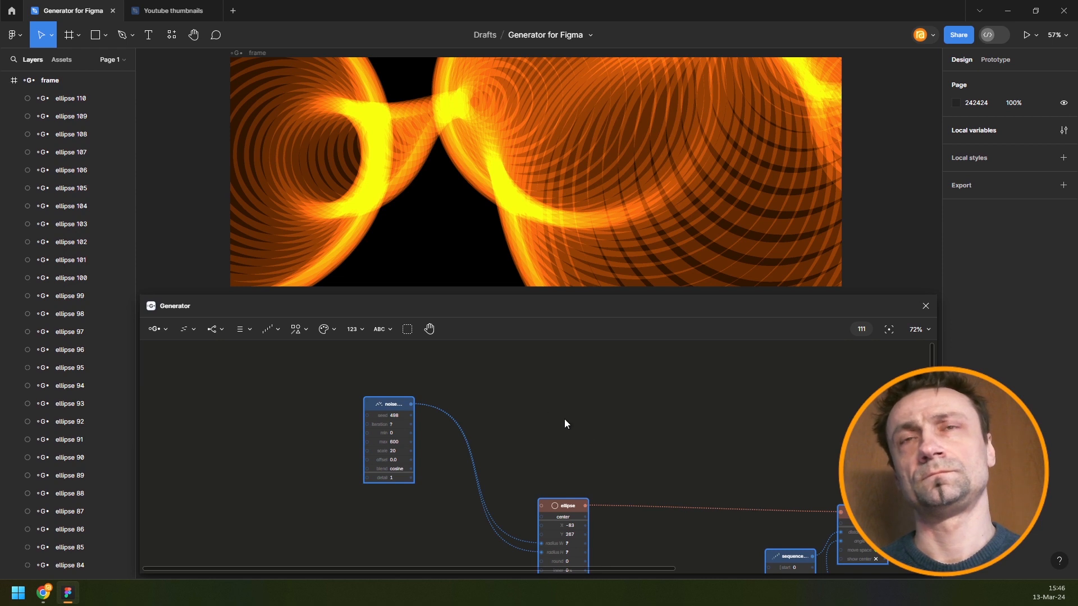
{"action": "scroll", "coordinate": [459, 495], "scroll_direction": "down", "scroll_amount": 3}
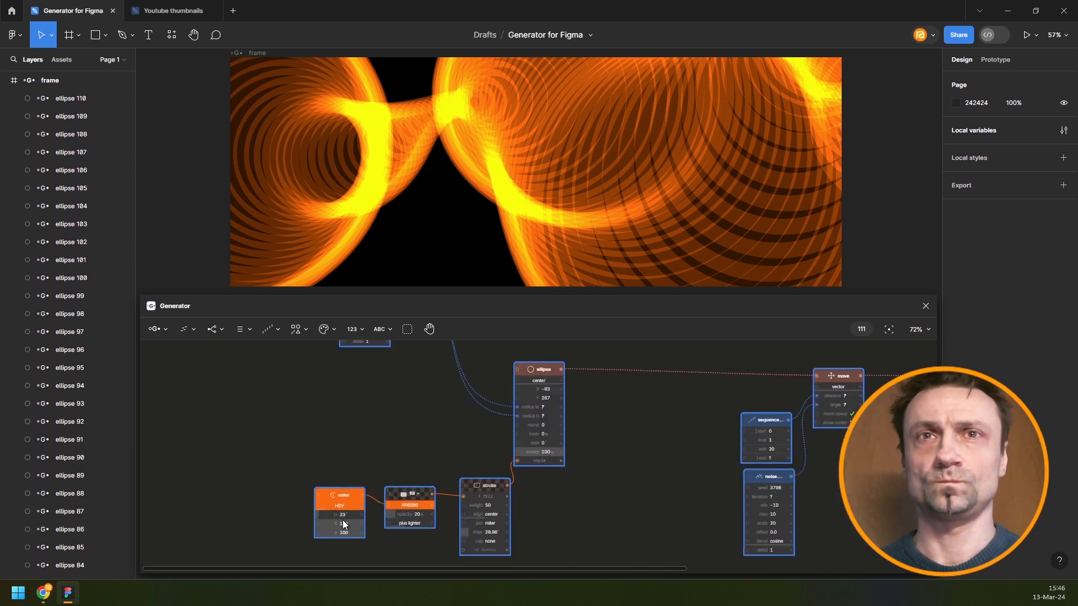
{"action": "scroll", "coordinate": [348, 514], "scroll_direction": "down", "scroll_amount": 1}
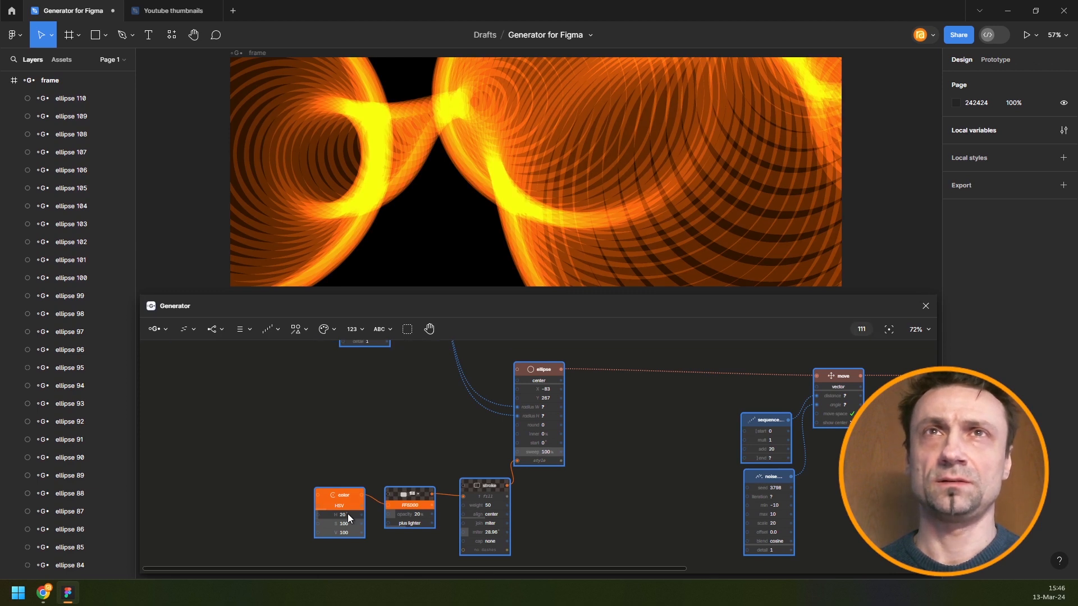
{"action": "scroll", "coordinate": [348, 514], "scroll_direction": "down", "scroll_amount": 1}
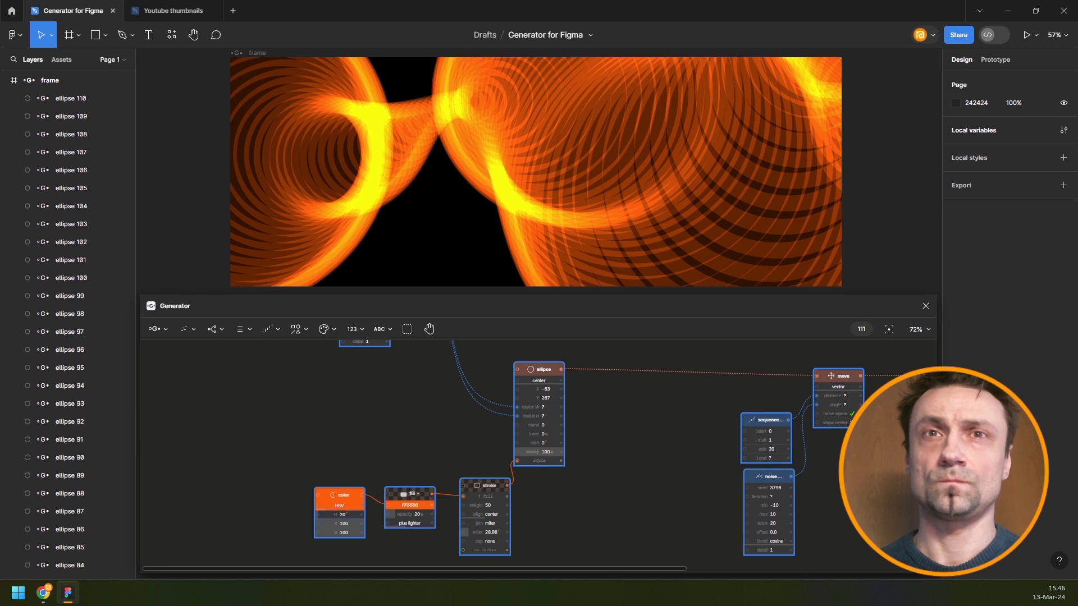
{"action": "left_click_drag", "start_coordinate": [342, 515], "coordinate": [339, 515]}
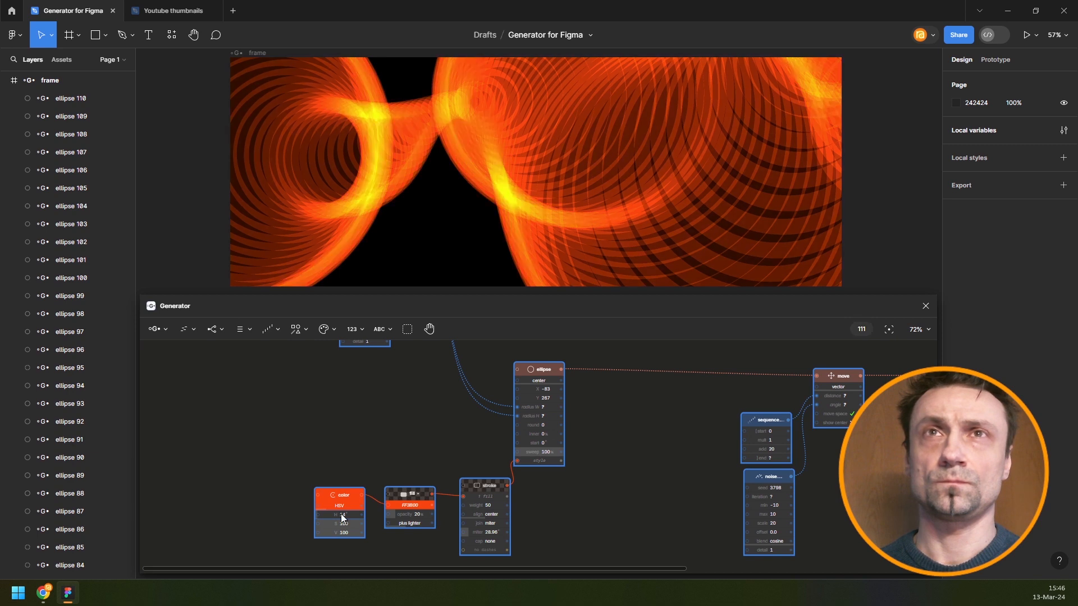
{"action": "key", "text": "r"}
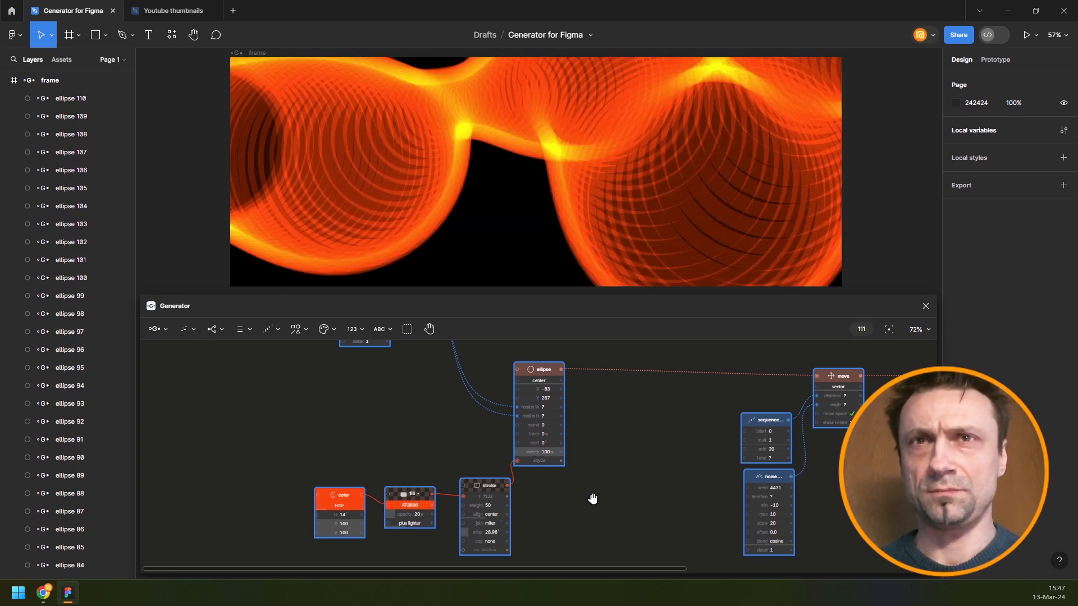
- Connect the output of the noise node below the fill node to the stroke node's weight
{"action": "scroll", "coordinate": [561, 446], "scroll_direction": "up", "scroll_amount": 3}
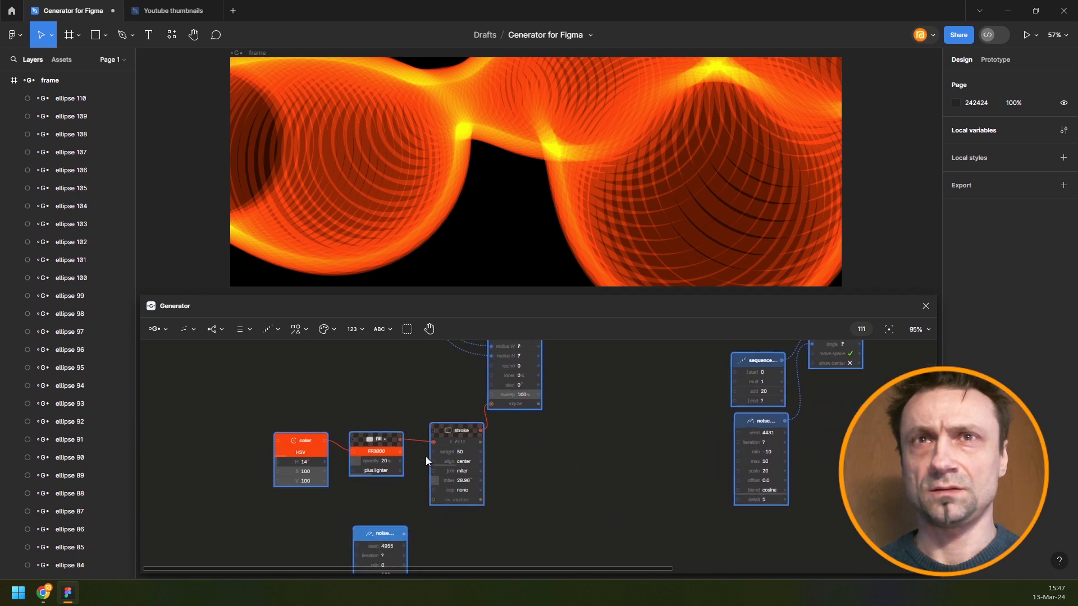
{"action": "scroll", "coordinate": [426, 456], "scroll_direction": "up", "scroll_amount": 1}
{"action": "scroll", "coordinate": [509, 503], "scroll_direction": "down", "scroll_amount": 2}
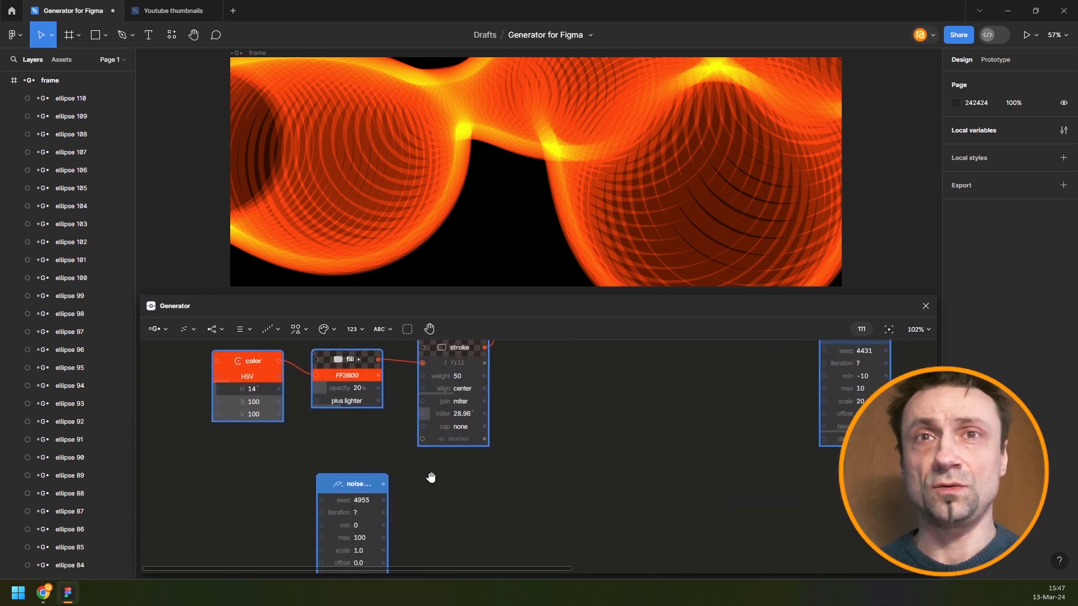
{"action": "scroll", "coordinate": [436, 483], "scroll_direction": "left", "scroll_amount": 1}
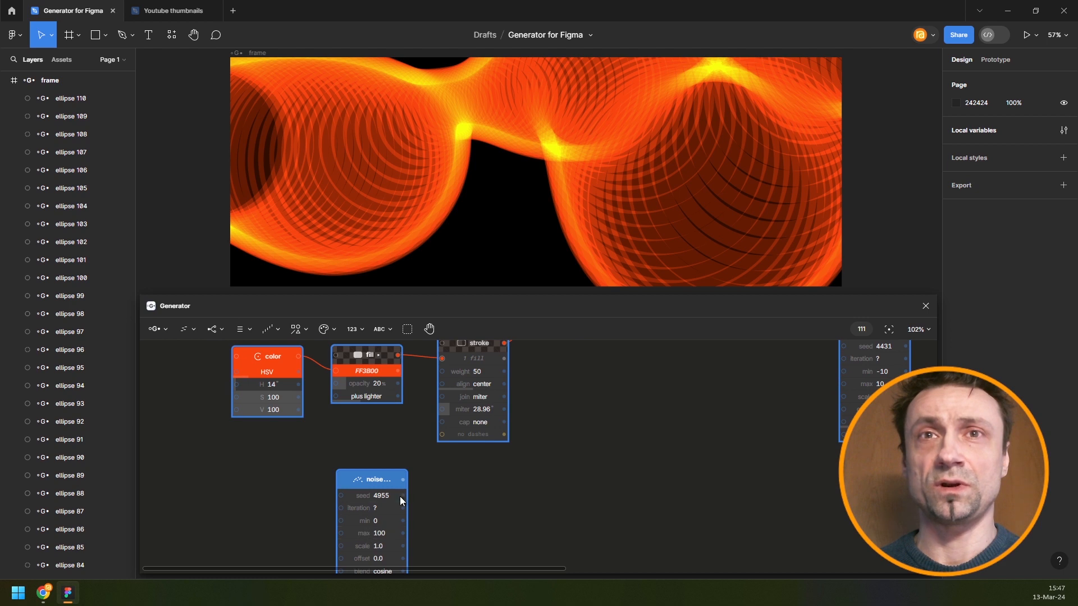
{"action": "left_click_drag", "start_coordinate": [405, 477], "coordinate": [447, 374]}
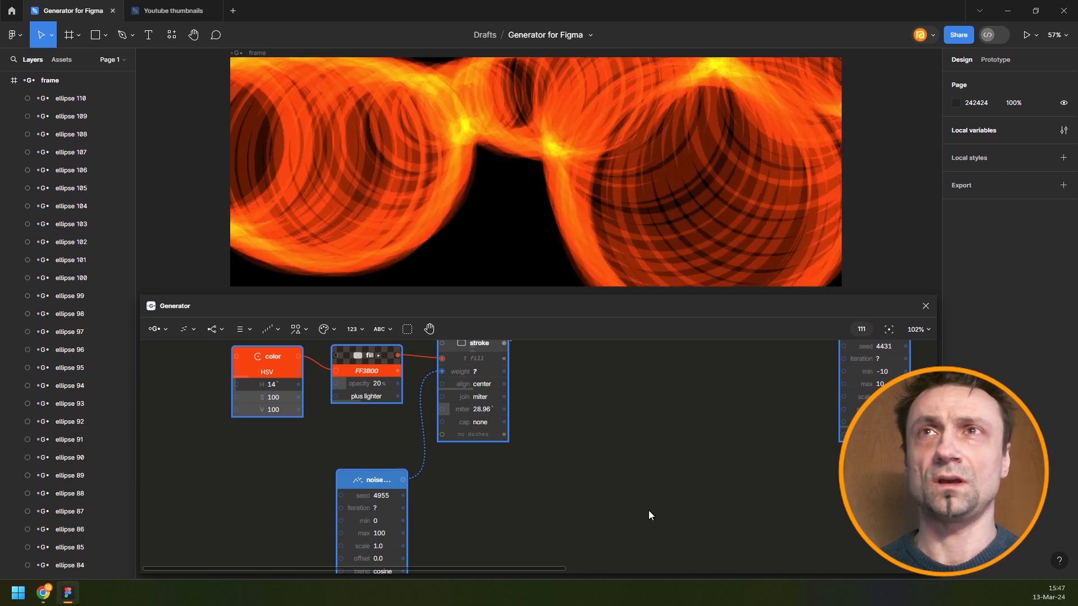
- Set the scale of the noise node driving the stroke weight to 23
{"action": "scroll", "coordinate": [569, 390], "scroll_direction": "down", "scroll_amount": 3}
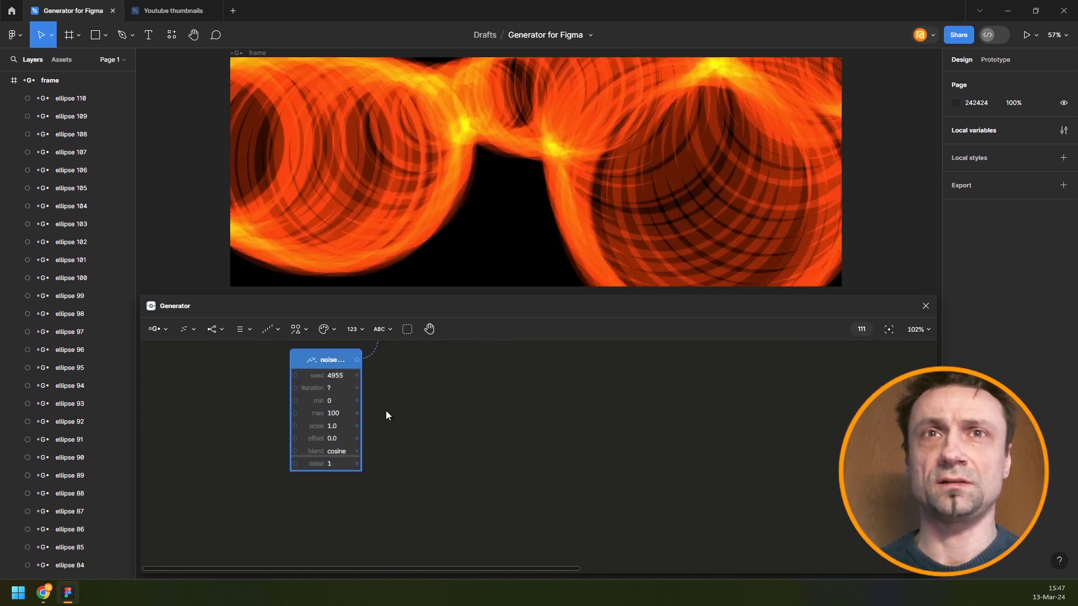
{"action": "scroll", "coordinate": [385, 412], "scroll_direction": "down", "scroll_amount": 1}
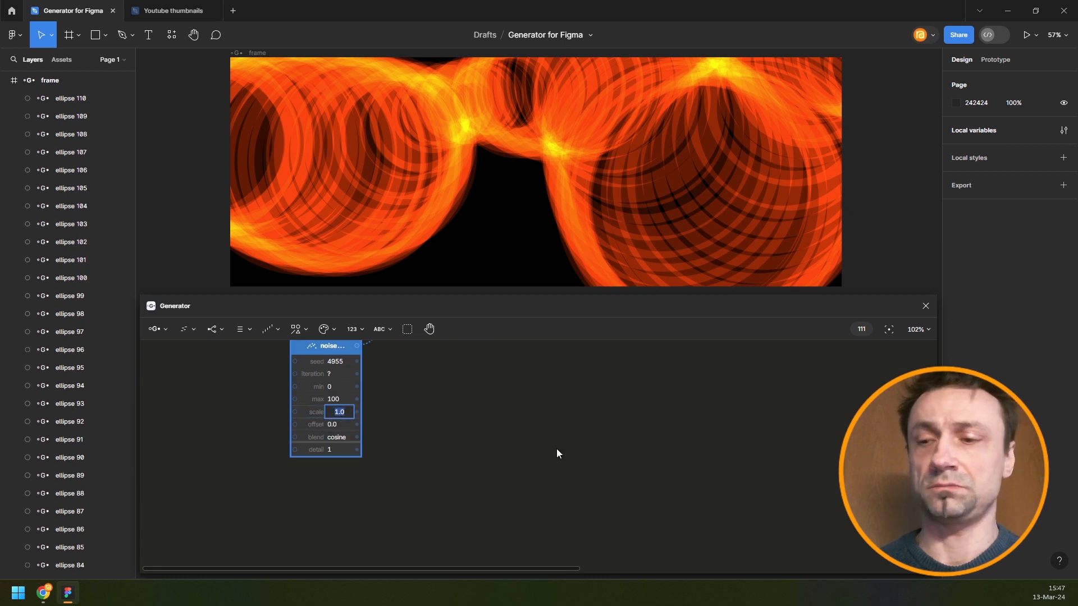
{"action": "type", "text": "23"}
{"action": "key", "text": "Return"}
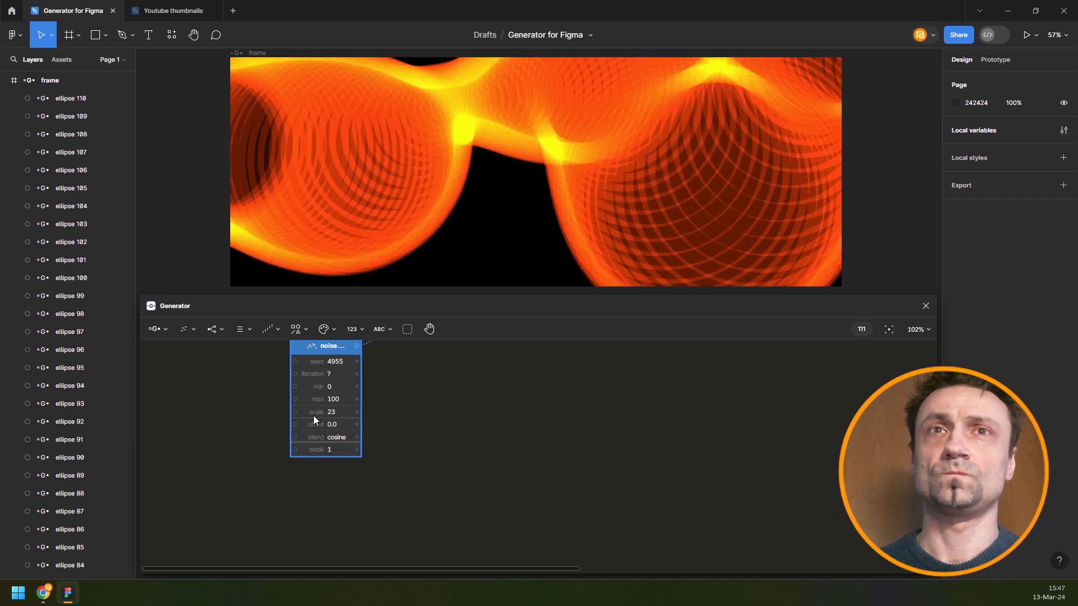
- Set the stroke-weight noise node's scale to 4
{"action": "left_click", "coordinate": [343, 413]}
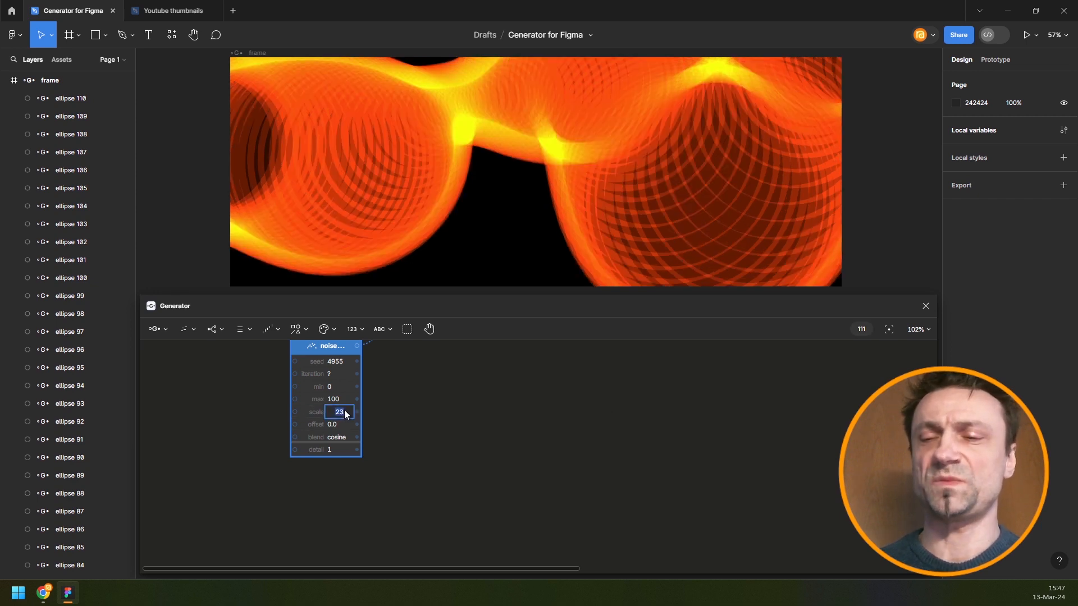
{"action": "type", "text": "4"}
{"action": "key", "text": "Return"}
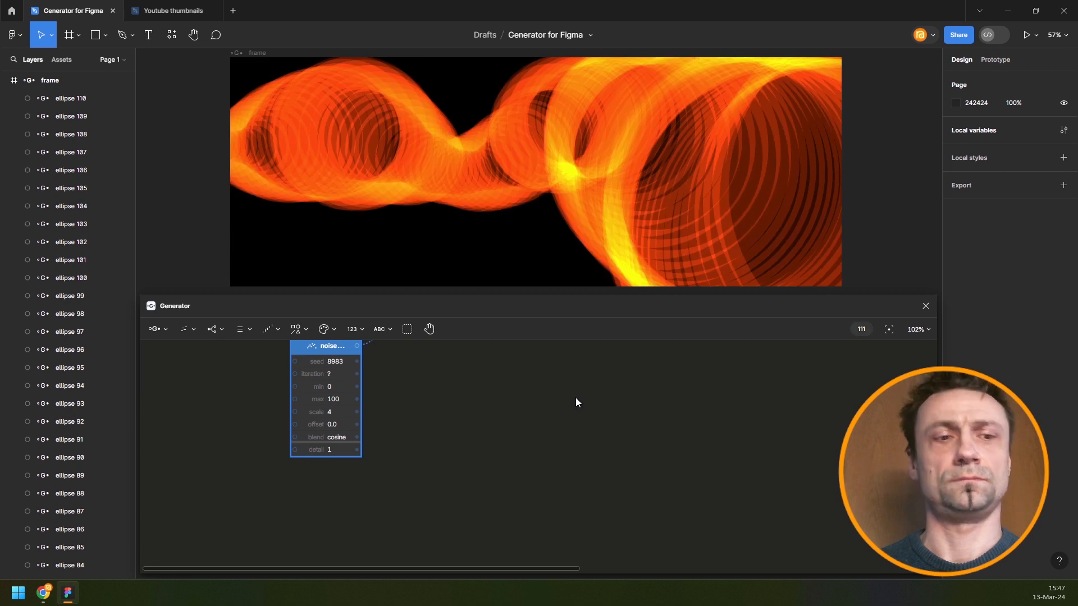
- Fit the whole node graph in view and randomize the noise seeds of all selected nodes
{"action": "key", "text": "shift+1"}
{"action": "key", "text": "r"}
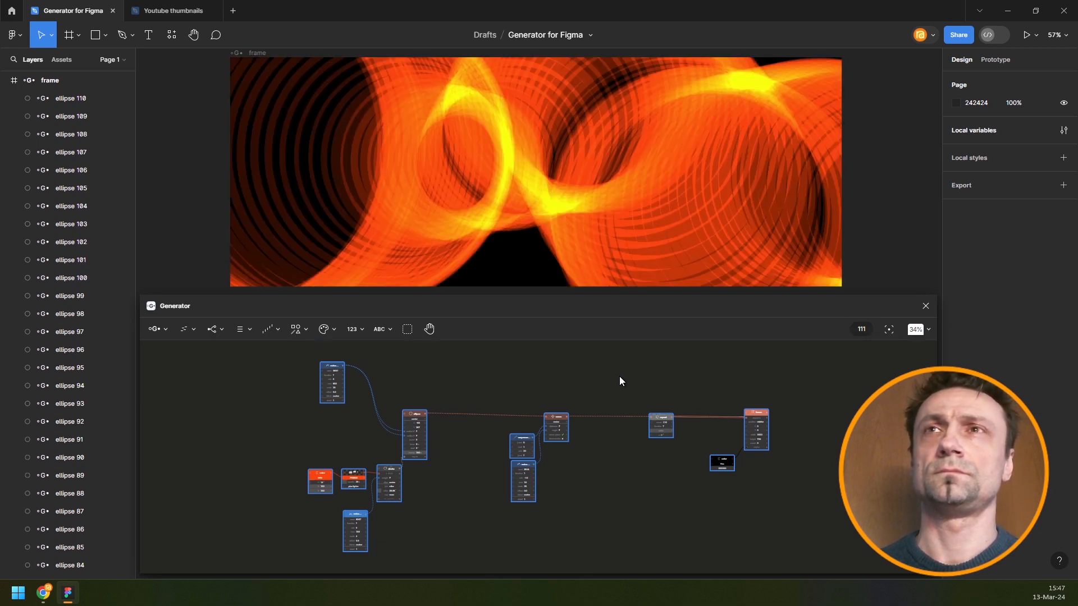
{"action": "scroll", "coordinate": [631, 380], "scroll_direction": "down", "scroll_amount": 3}
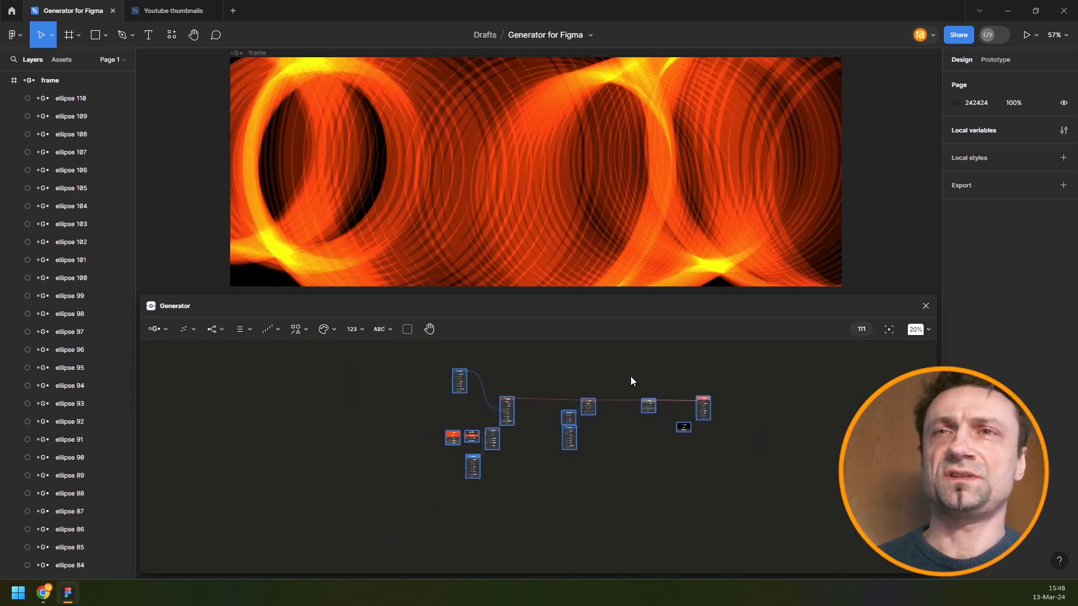
- Deselect the nodes and set the maximum of the noise node driving the ellipse radii to 300
{"action": "left_click_drag", "start_coordinate": [630, 380], "coordinate": [590, 445]}
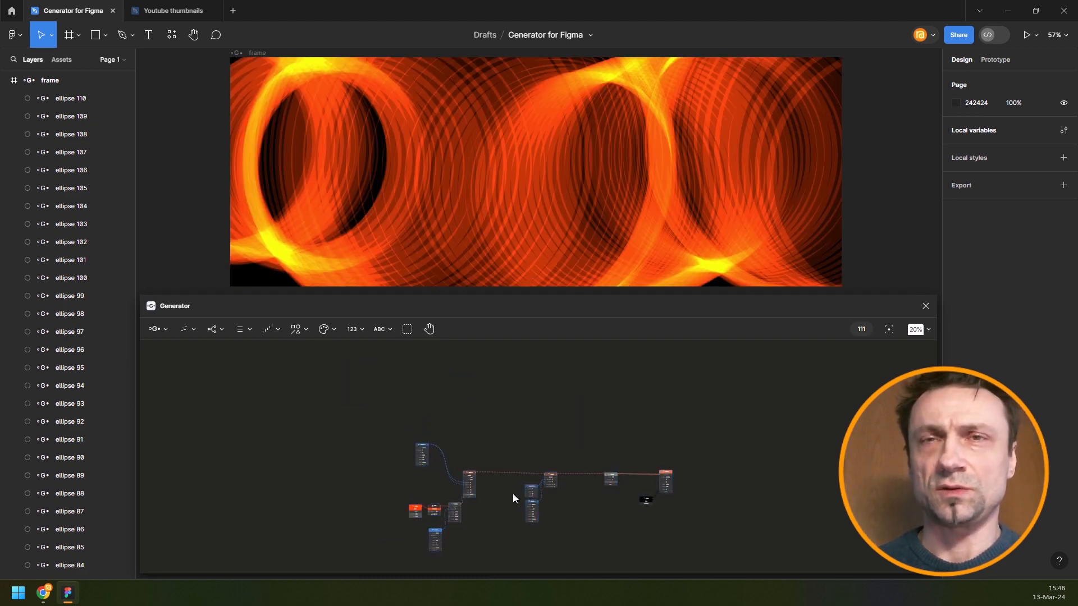
{"action": "scroll", "coordinate": [513, 494], "scroll_direction": "up", "scroll_amount": 6}
{"action": "left_click_drag", "start_coordinate": [492, 437], "coordinate": [531, 424]}
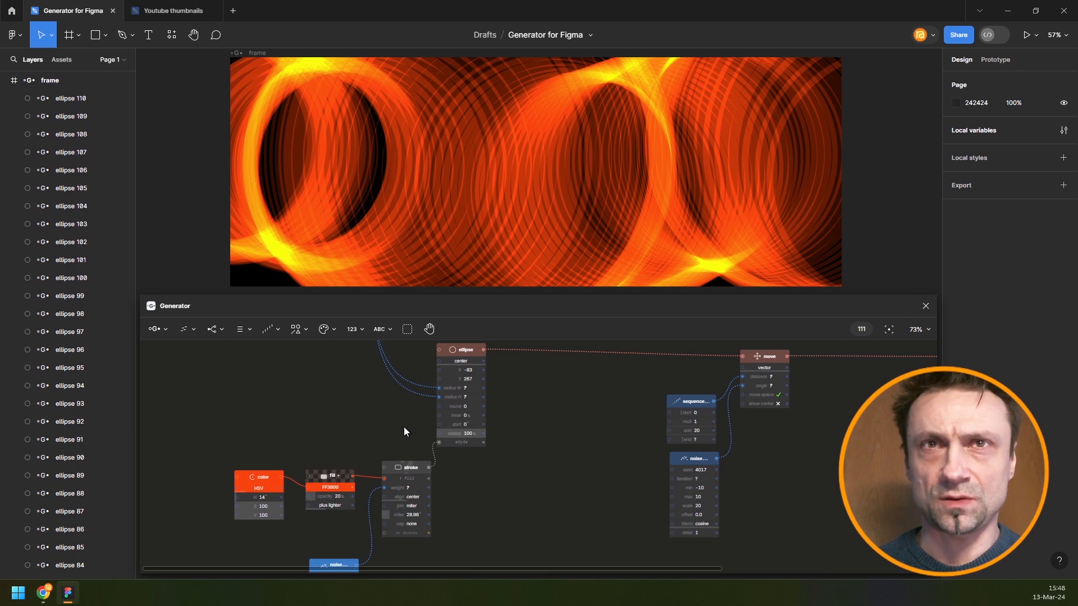
{"action": "left_click_drag", "start_coordinate": [413, 424], "coordinate": [453, 545]}
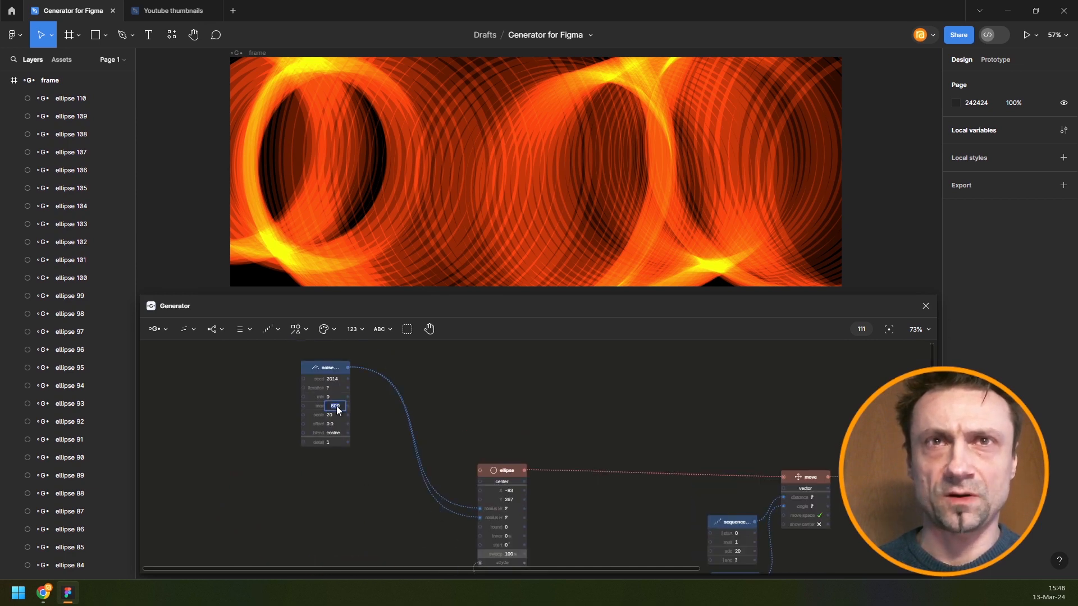
{"action": "type", "text": "300"}
{"action": "key", "text": "Return"}
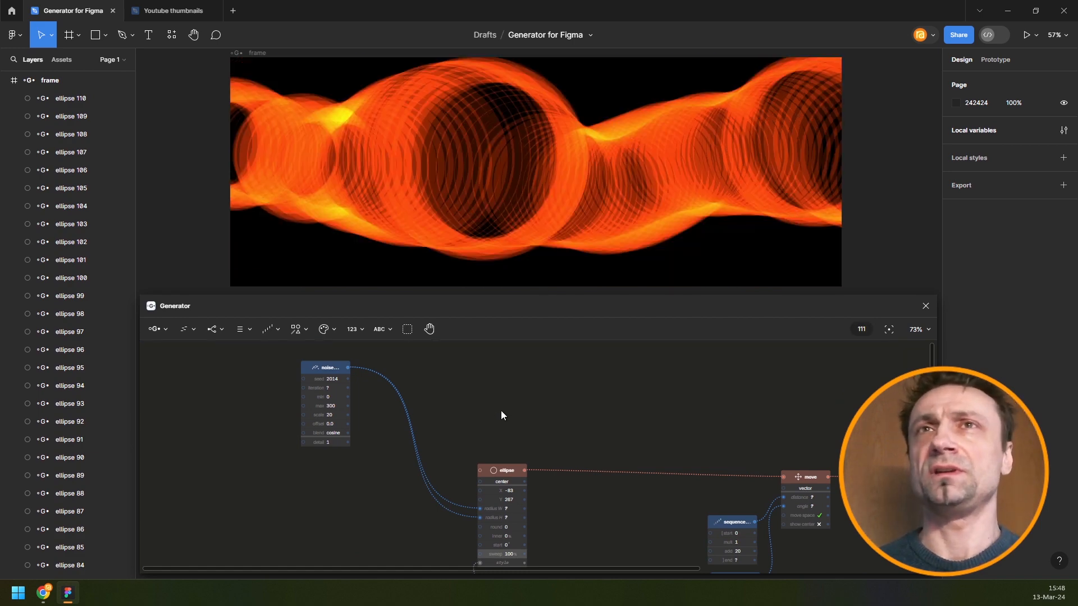
- Duplicate the whole circle node chain, from the noise nodes through the repeat node, and place the copy above the original
{"action": "scroll", "coordinate": [501, 415], "scroll_direction": "down", "scroll_amount": 5}
{"action": "left_click_drag", "start_coordinate": [631, 428], "coordinate": [500, 402]}
{"action": "left_click_drag", "start_coordinate": [202, 361], "coordinate": [474, 510]}
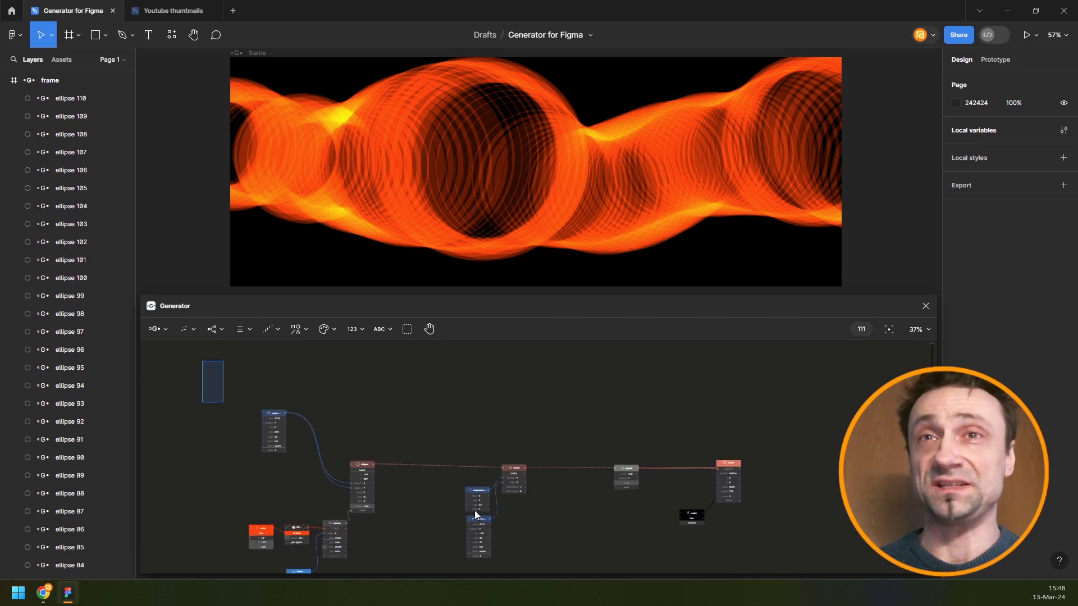
{"action": "left_click_drag", "start_coordinate": [540, 574], "coordinate": [585, 496]}
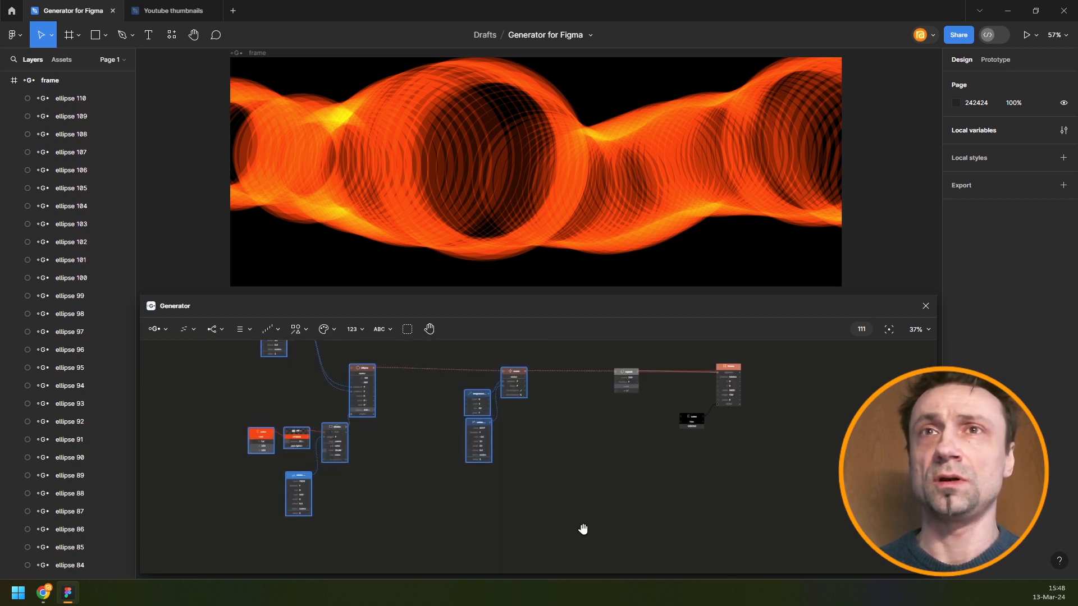
{"action": "scroll", "coordinate": [595, 466], "scroll_direction": "up", "scroll_amount": 3}
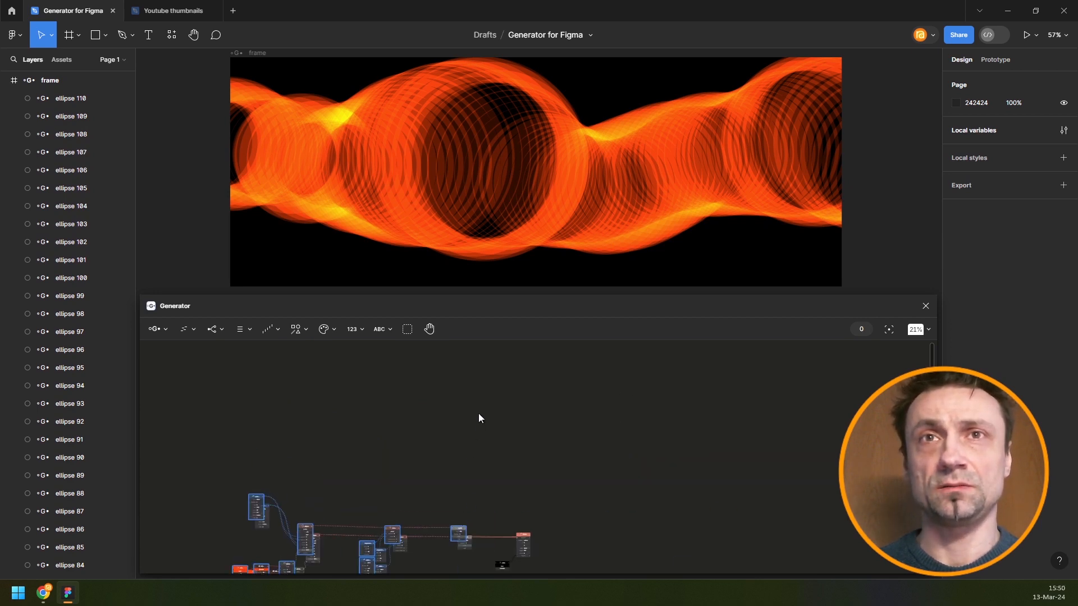
{"action": "left_click_drag", "start_coordinate": [478, 413], "coordinate": [479, 584]}
{"action": "left_click", "coordinate": [488, 391]}
{"action": "left_click_drag", "start_coordinate": [480, 554], "coordinate": [474, 504]}
- Select both repeat nodes and add a Combine node that takes both as inputs
{"action": "left_click_drag", "start_coordinate": [560, 421], "coordinate": [527, 517]}
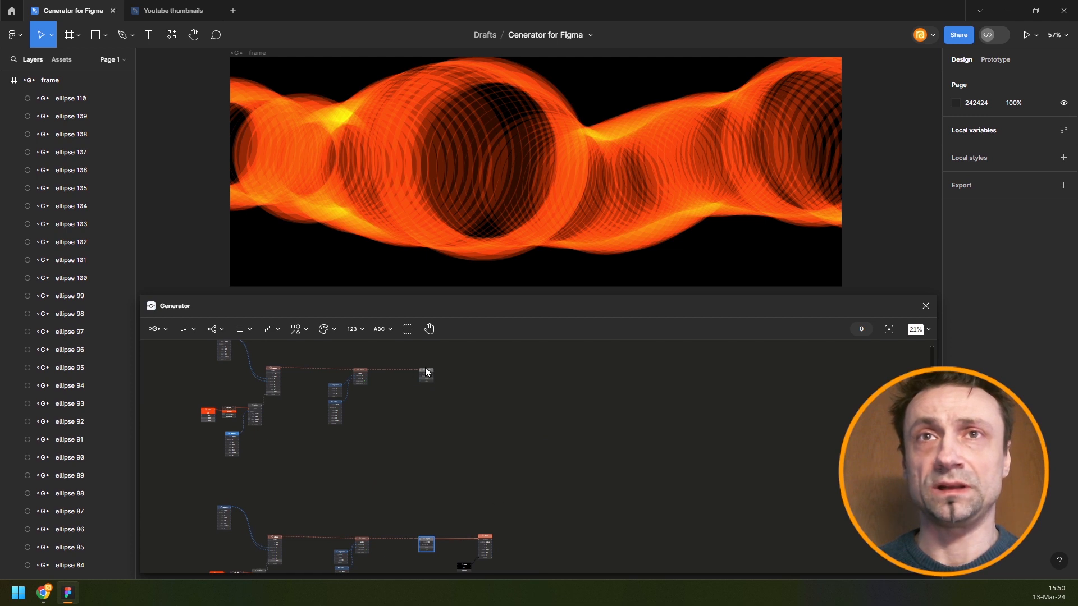
{"action": "key", "text": "Tab"}
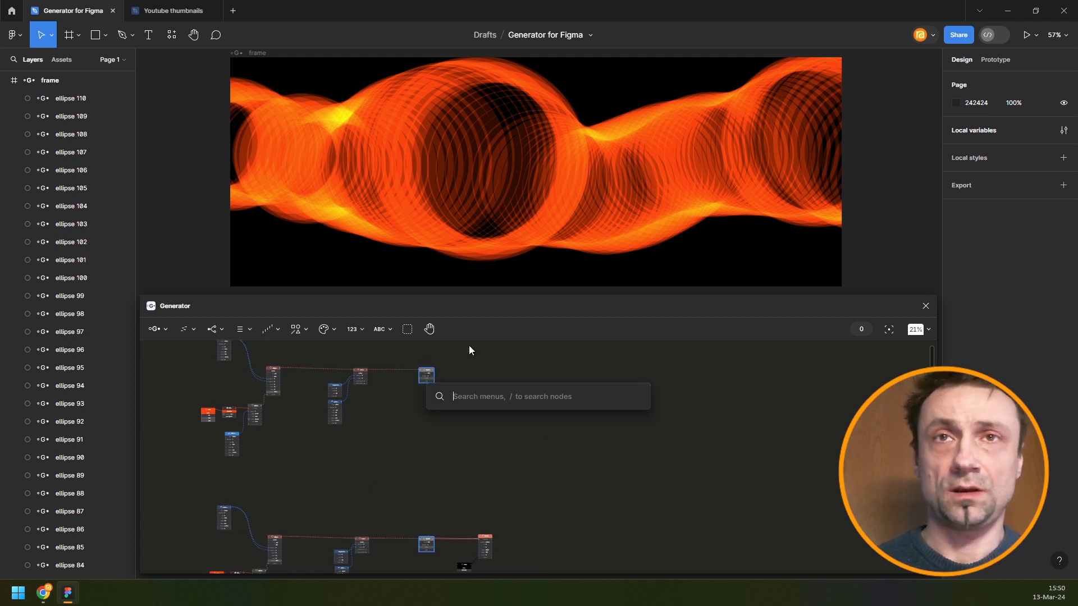
{"action": "type", "text": "co"}
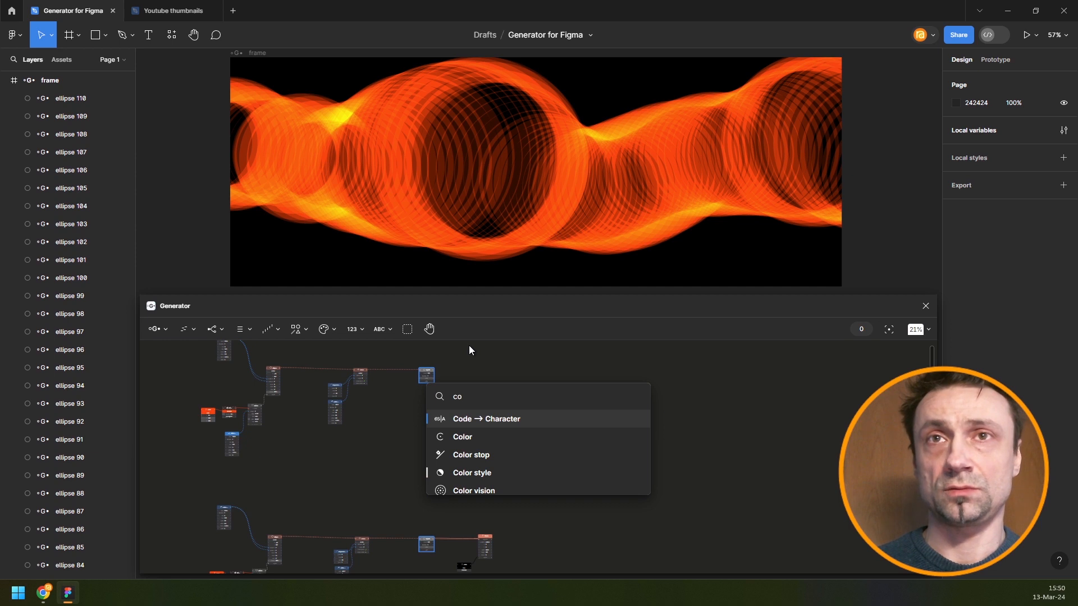
{"action": "type", "text": "m"}
{"action": "key", "text": "Return"}
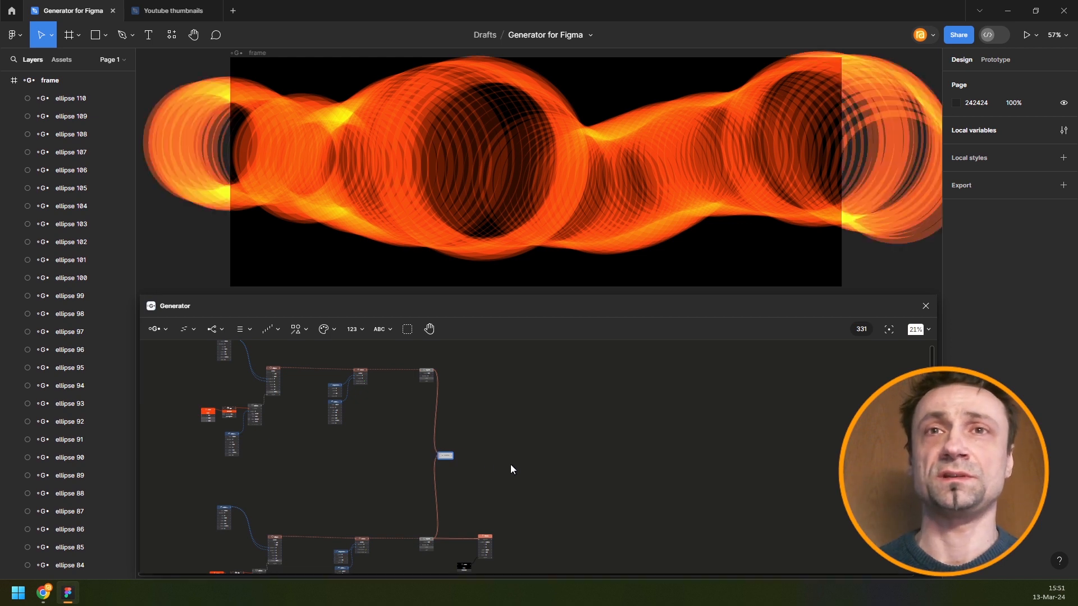
- Connect the combine node's output to the objects input of the frame node
{"action": "scroll", "coordinate": [457, 466], "scroll_direction": "up", "scroll_amount": 5}
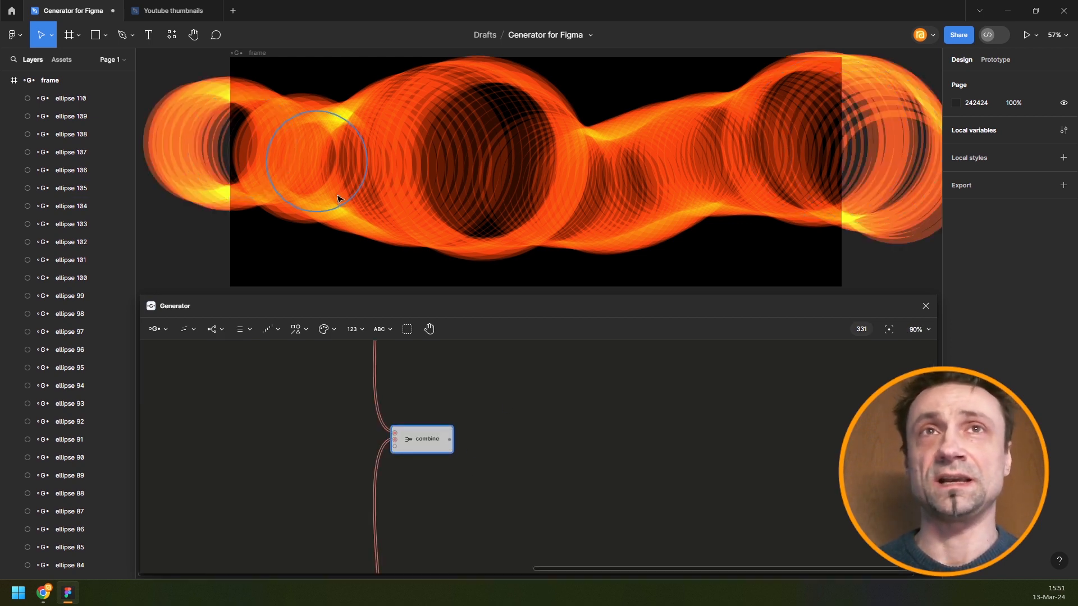
{"action": "left_click_drag", "start_coordinate": [593, 527], "coordinate": [589, 403]}
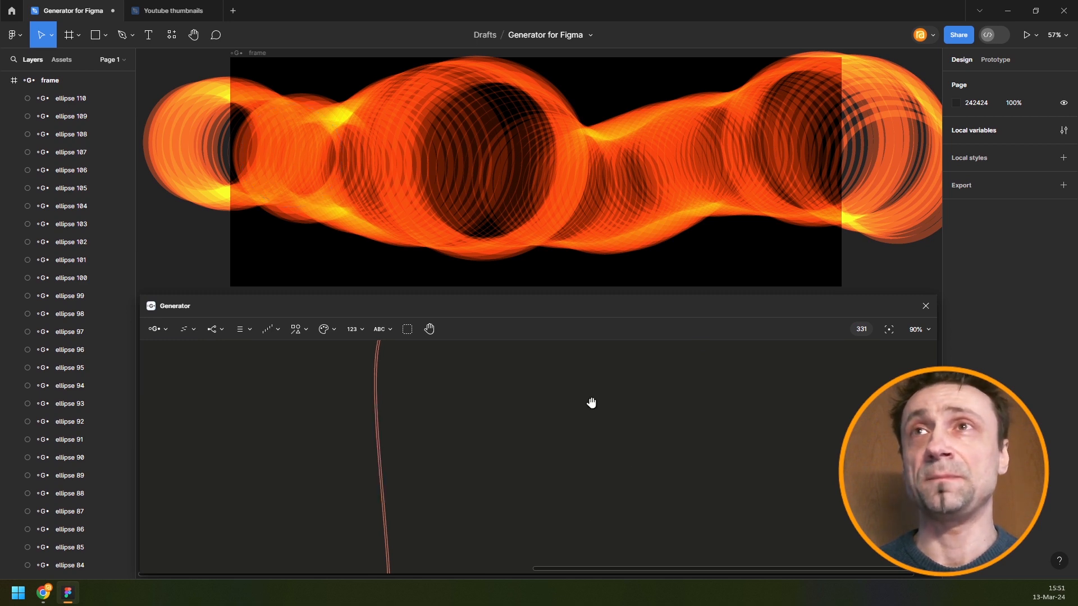
{"action": "left_click_drag", "start_coordinate": [538, 462], "coordinate": [532, 380]}
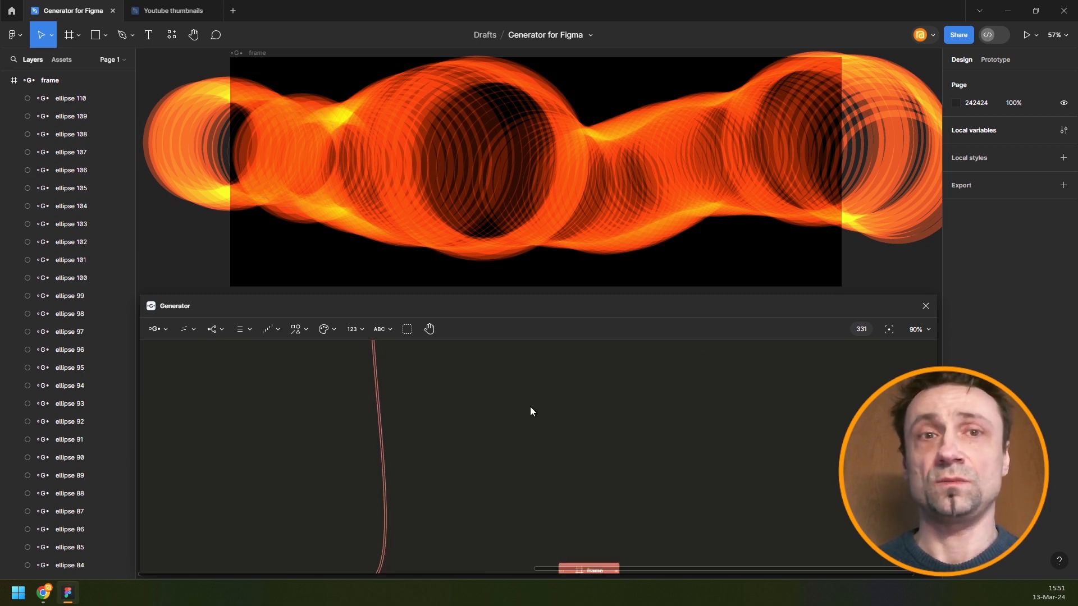
{"action": "key", "text": "shift+1"}
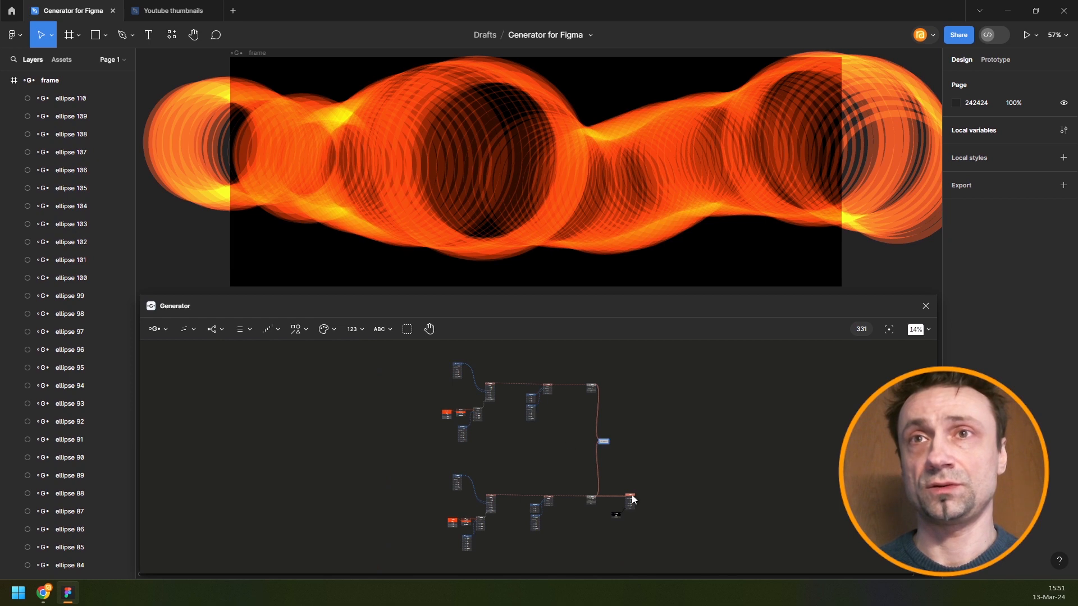
{"action": "scroll", "coordinate": [633, 482], "scroll_direction": "up", "scroll_amount": 5}
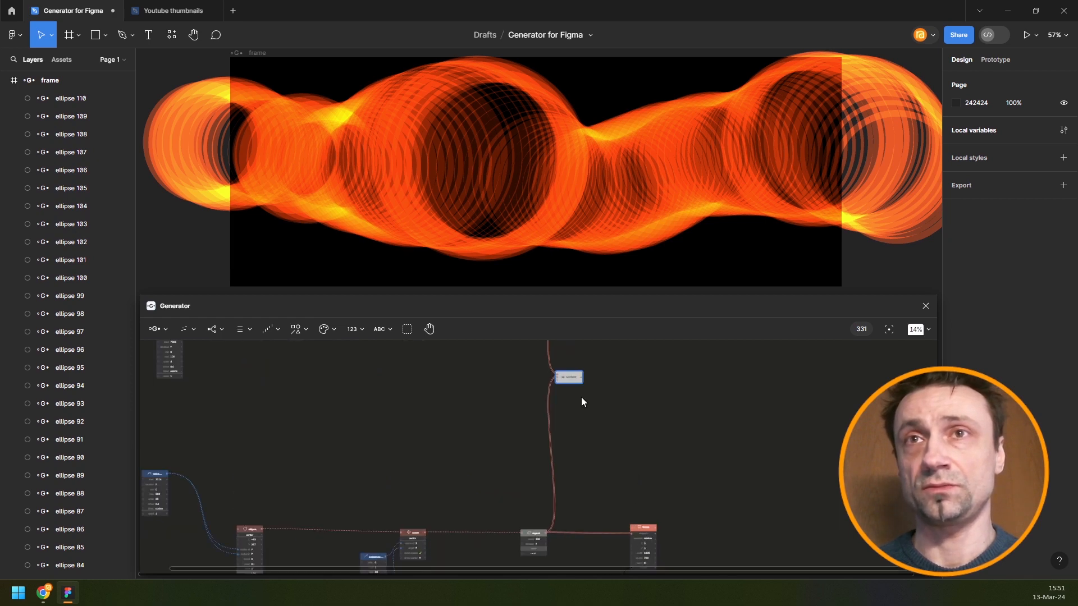
{"action": "left_click", "coordinate": [607, 415]}
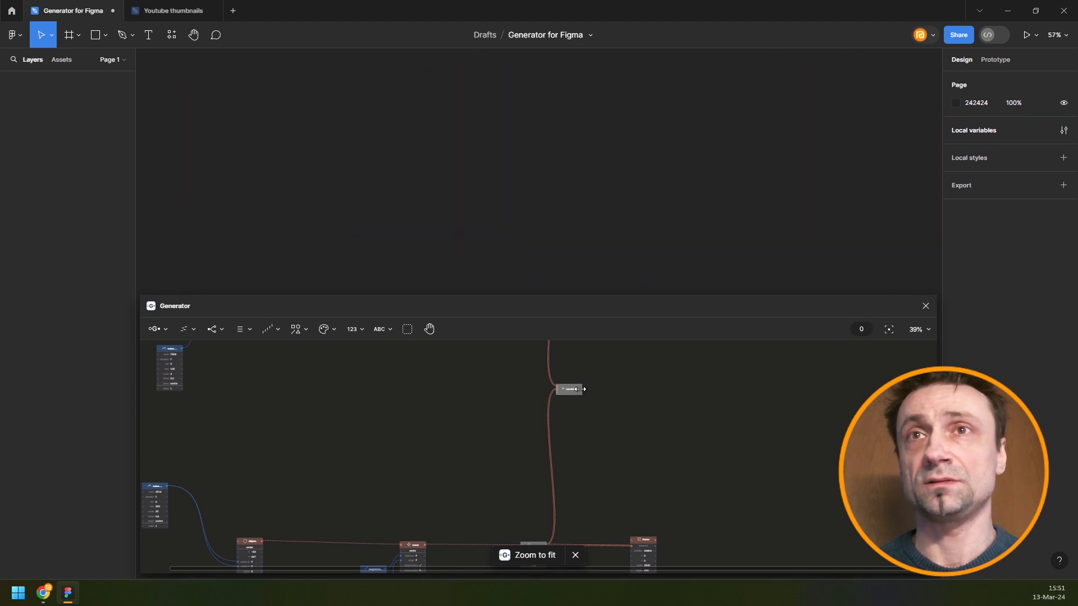
{"action": "scroll", "coordinate": [579, 389], "scroll_direction": "up", "scroll_amount": 3}
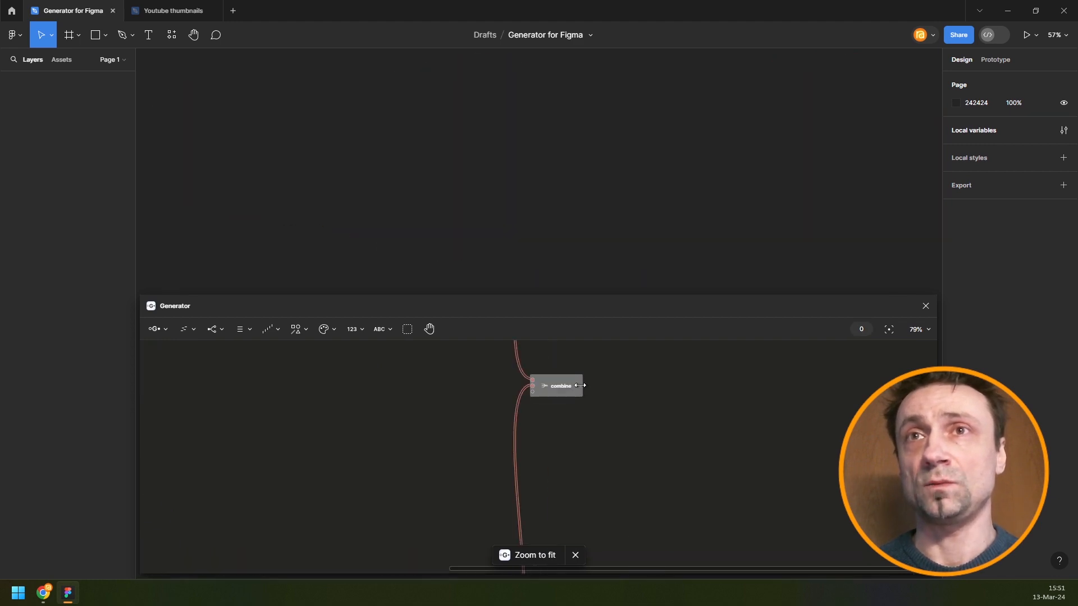
{"action": "left_click_drag", "start_coordinate": [580, 386], "coordinate": [686, 496]}
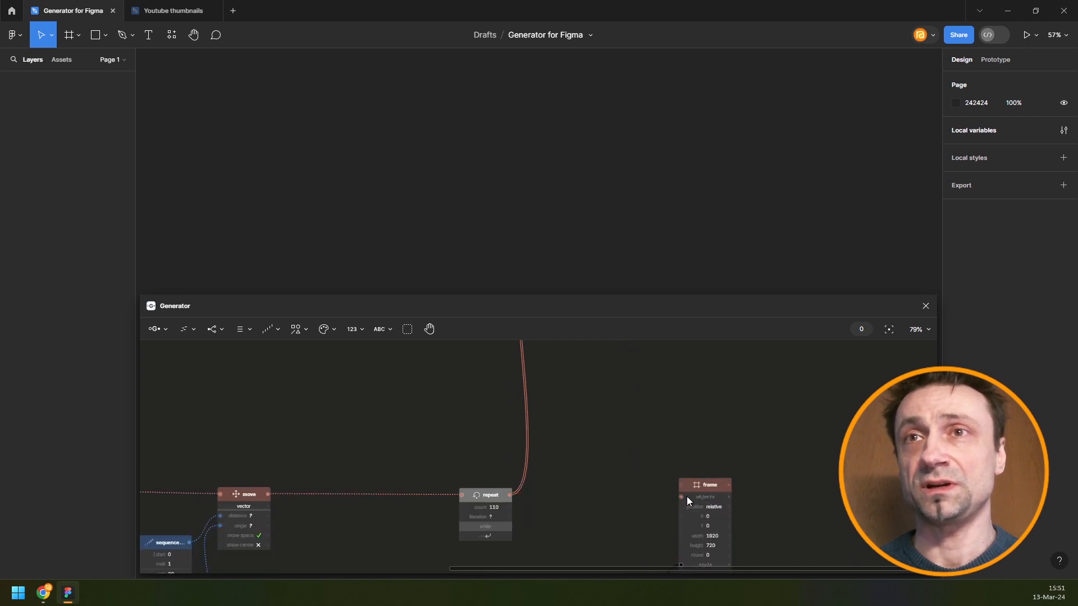
- Move the frame node together with its black color node up so they line up beside the combine node
{"action": "scroll", "coordinate": [664, 406], "scroll_direction": "down", "scroll_amount": 5}
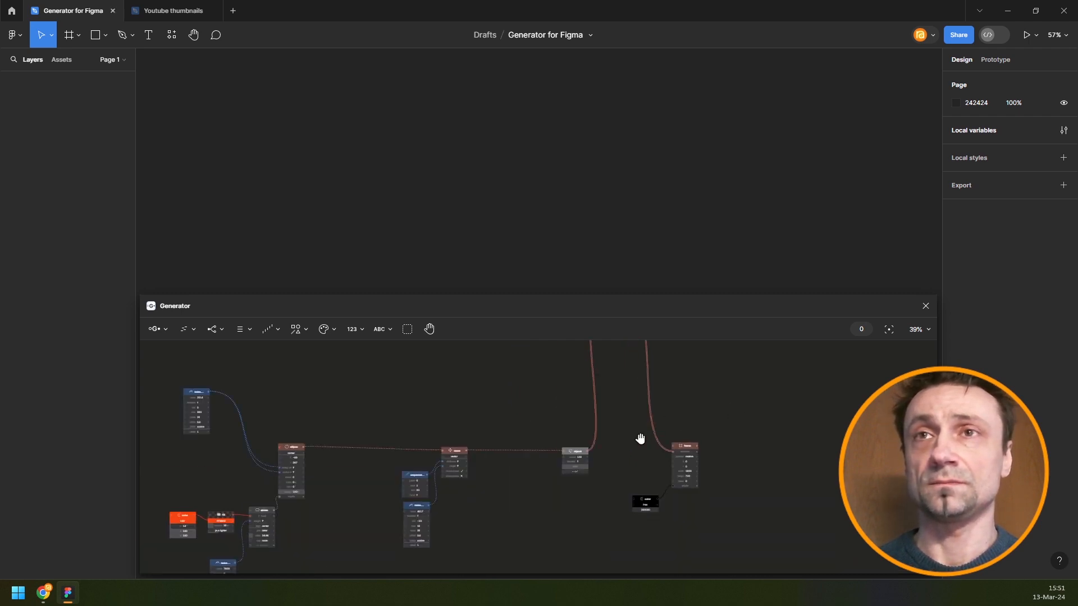
{"action": "scroll", "coordinate": [596, 449], "scroll_direction": "down", "scroll_amount": 3}
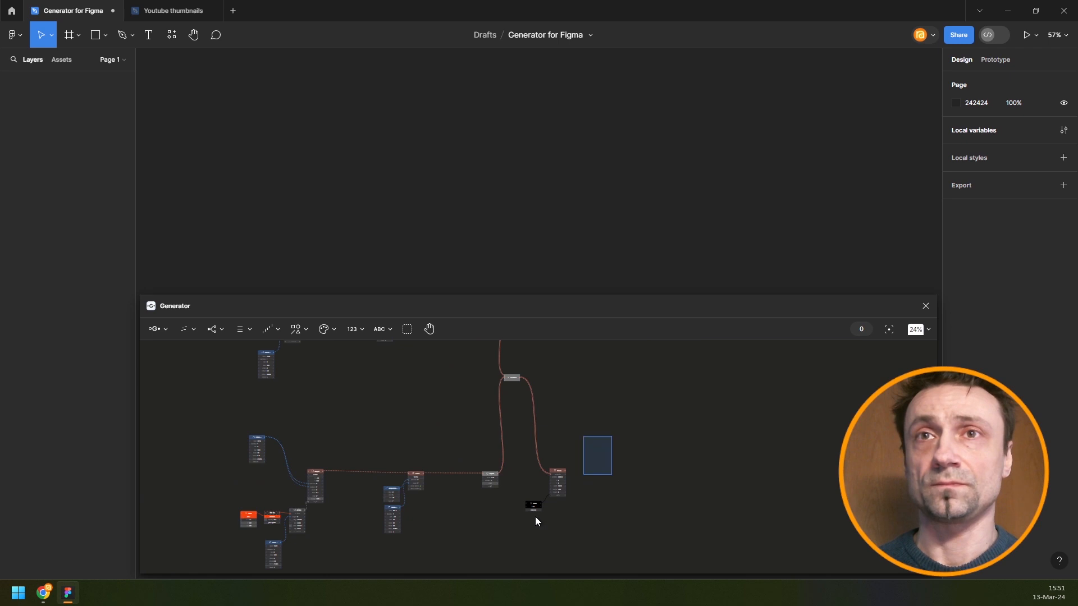
{"action": "left_click_drag", "start_coordinate": [535, 516], "coordinate": [537, 514]}
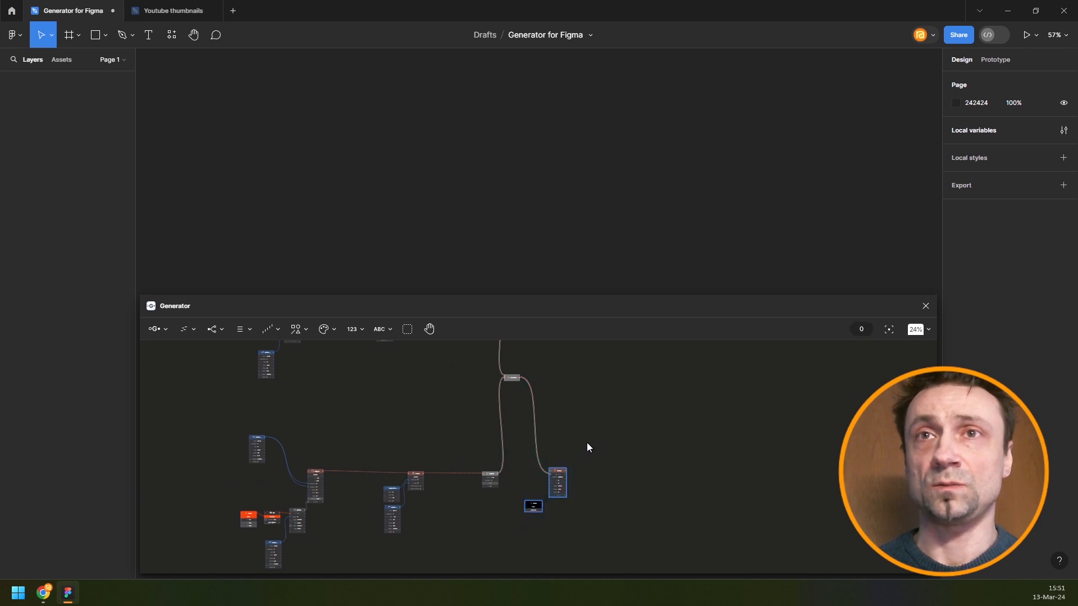
{"action": "left_click_drag", "start_coordinate": [558, 473], "coordinate": [598, 376]}
{"action": "left_click", "coordinate": [659, 414]}
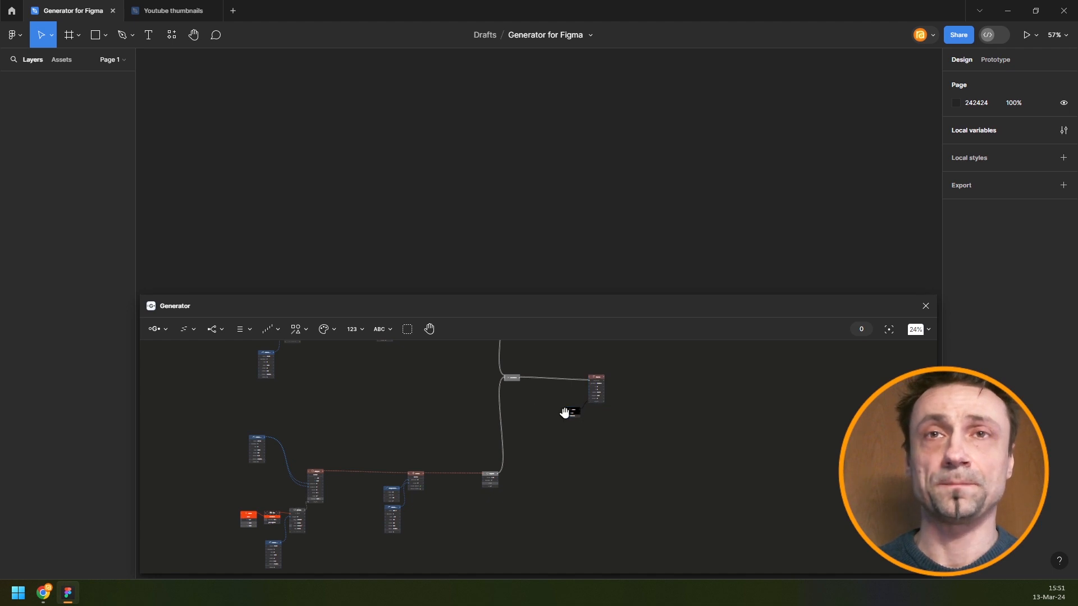
- Add a panel to the graph and size it around the upper circle node chain
{"action": "scroll", "coordinate": [553, 434], "scroll_direction": "down", "scroll_amount": 5}
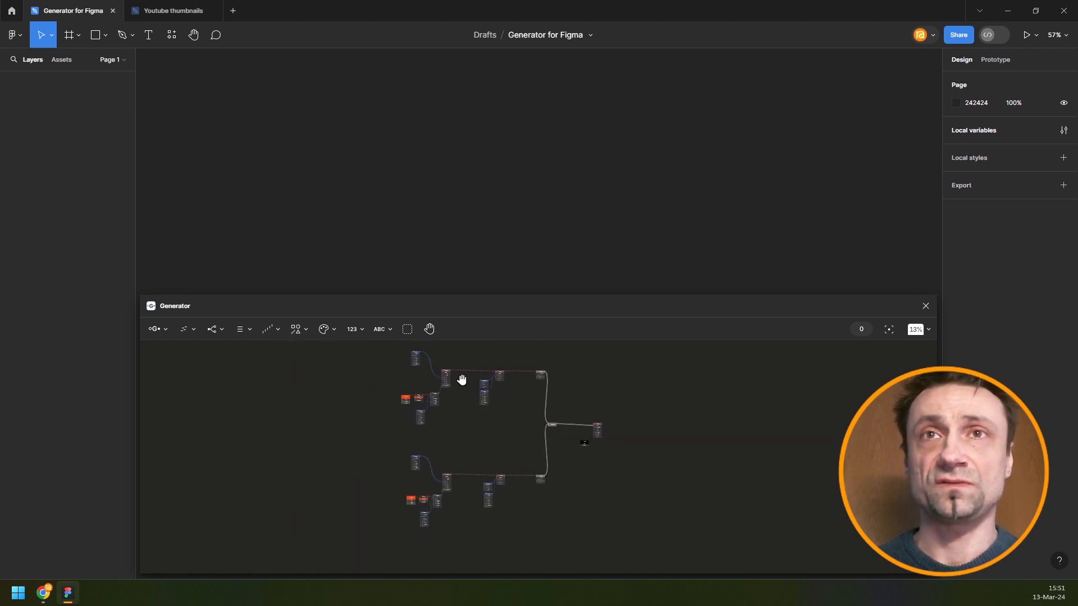
{"action": "left_click_drag", "start_coordinate": [496, 363], "coordinate": [462, 380]}
{"action": "scroll", "coordinate": [449, 376], "scroll_direction": "down", "scroll_amount": 1}
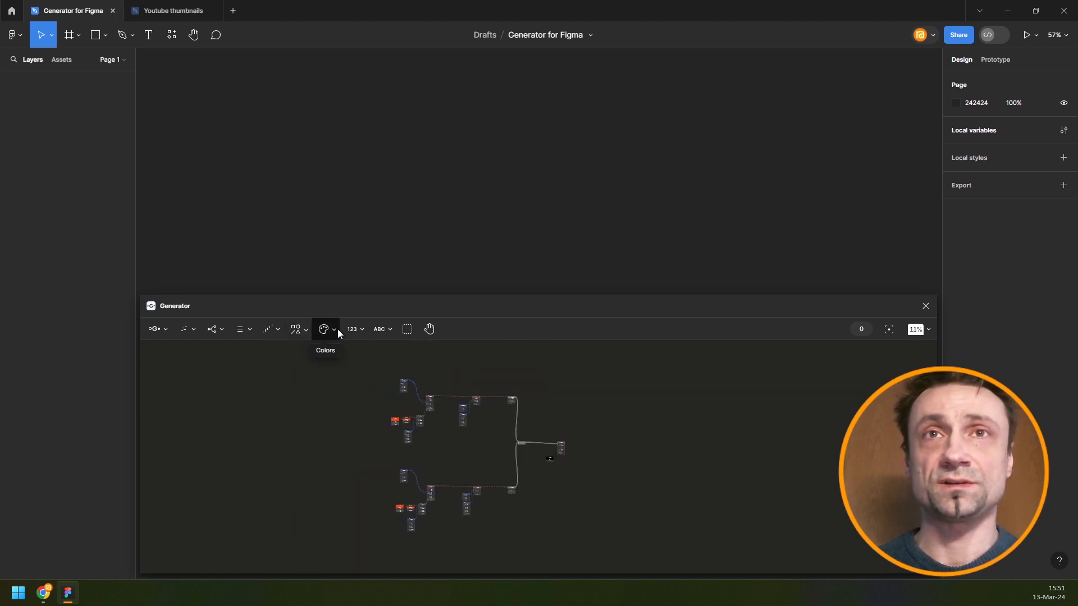
{"action": "left_click", "coordinate": [408, 329]}
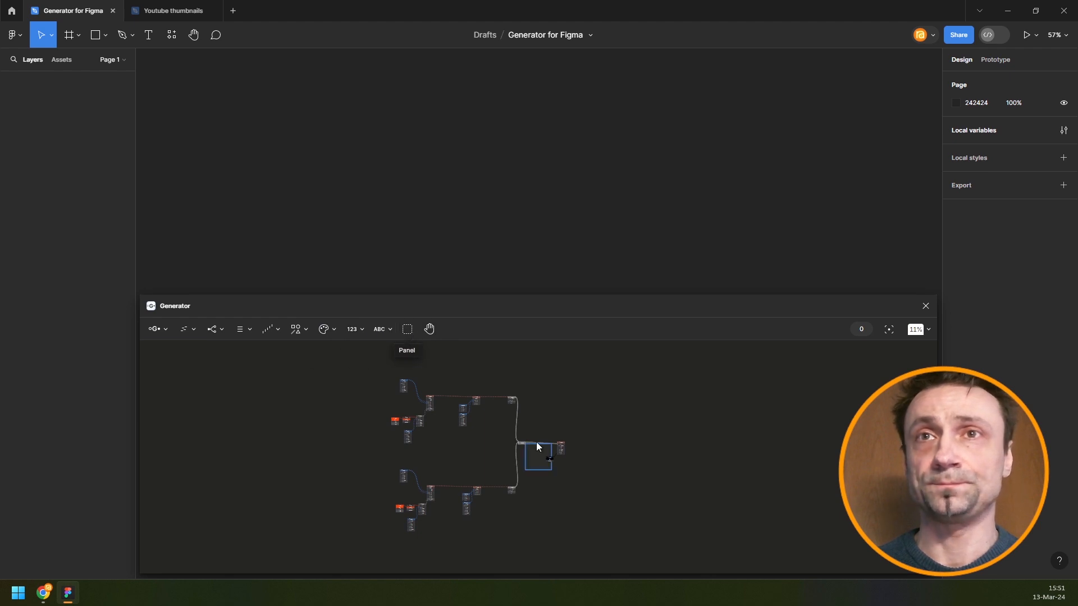
{"action": "scroll", "coordinate": [537, 443], "scroll_direction": "up", "scroll_amount": 5}
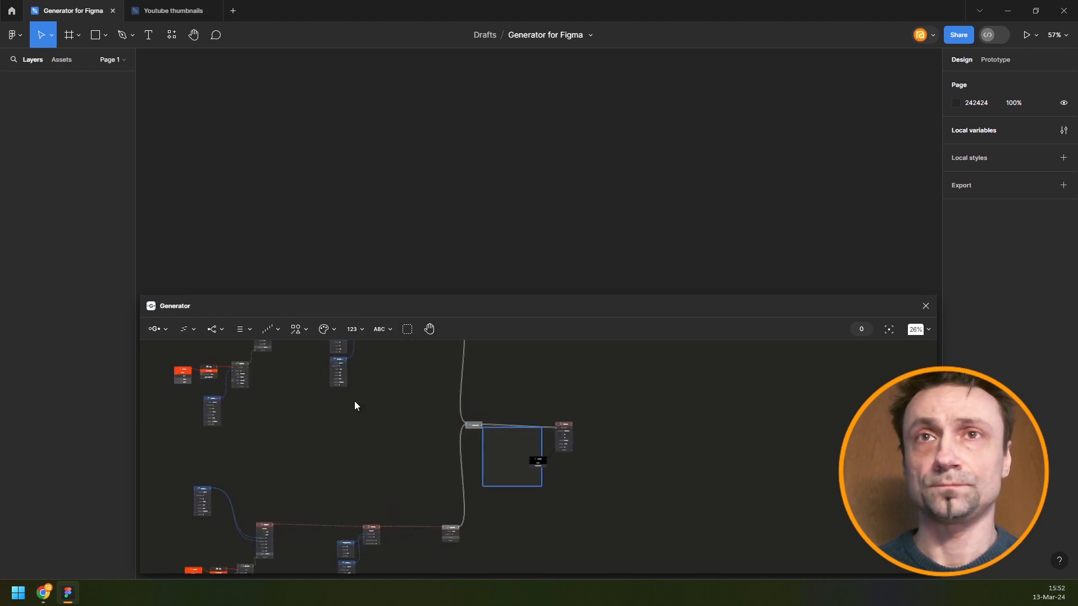
{"action": "left_click_drag", "start_coordinate": [511, 430], "coordinate": [487, 447]}
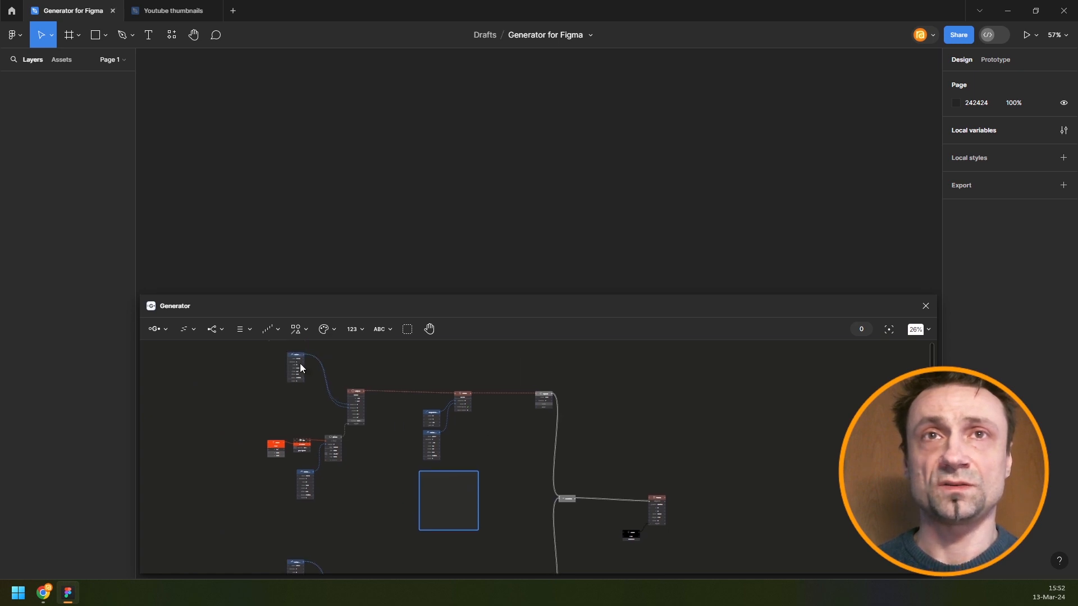
{"action": "left_click_drag", "start_coordinate": [300, 363], "coordinate": [289, 439]}
{"action": "left_click_drag", "start_coordinate": [287, 498], "coordinate": [292, 496]}
{"action": "left_click_drag", "start_coordinate": [351, 420], "coordinate": [339, 377]}
{"action": "left_click_drag", "start_coordinate": [281, 424], "coordinate": [536, 514]}
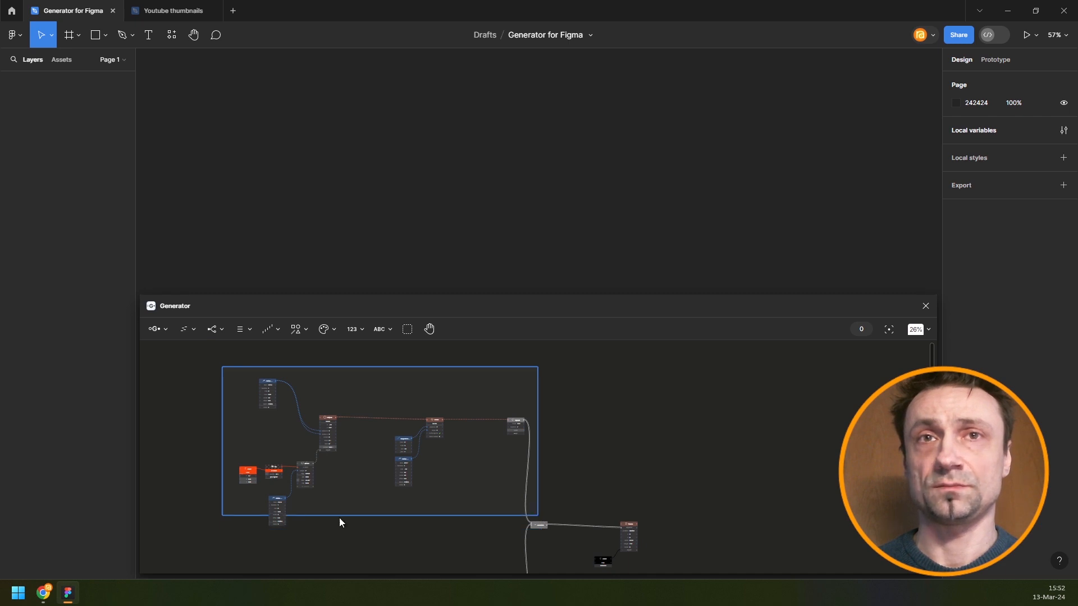
- Move the upper chain's color, fill, stroke and noise nodes up and shift the panel down so it encloses them
{"action": "left_click_drag", "start_coordinate": [234, 442], "coordinate": [308, 504]}
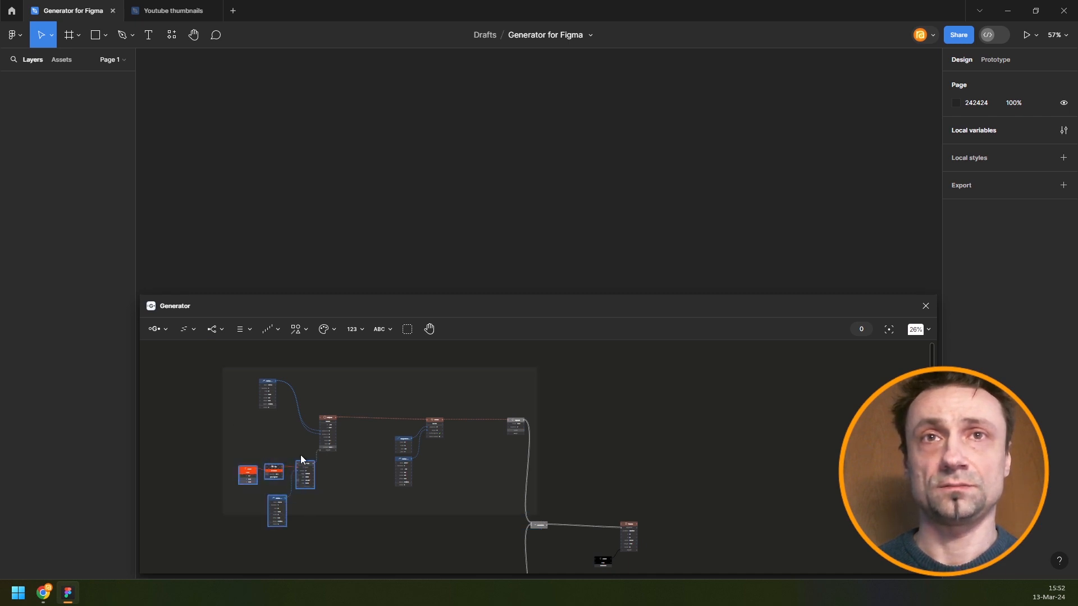
{"action": "left_click_drag", "start_coordinate": [301, 456], "coordinate": [298, 443]}
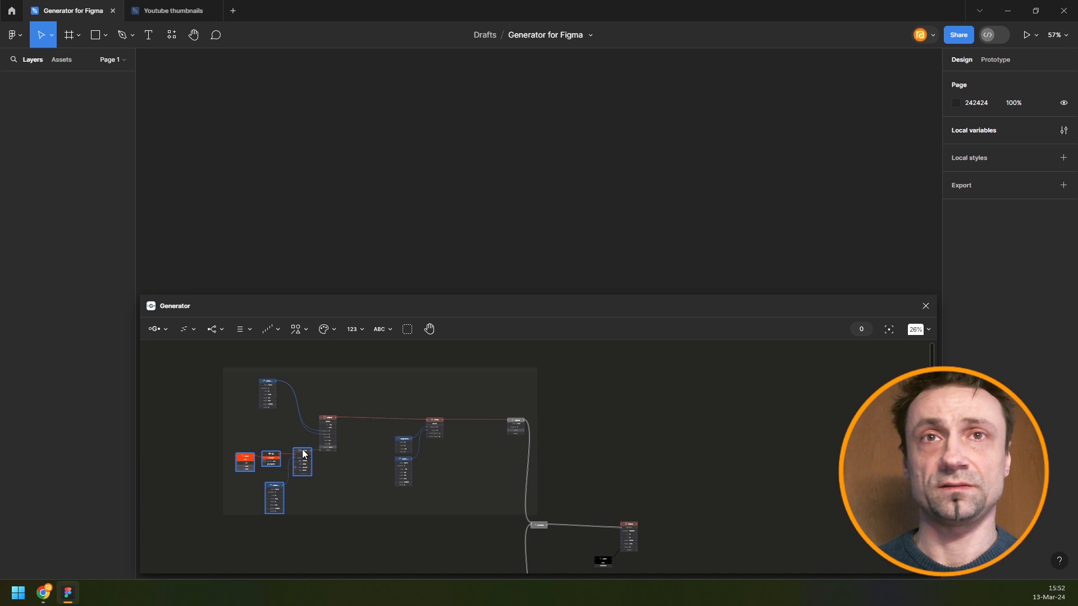
{"action": "left_click", "coordinate": [336, 395]}
{"action": "left_click", "coordinate": [343, 370]}
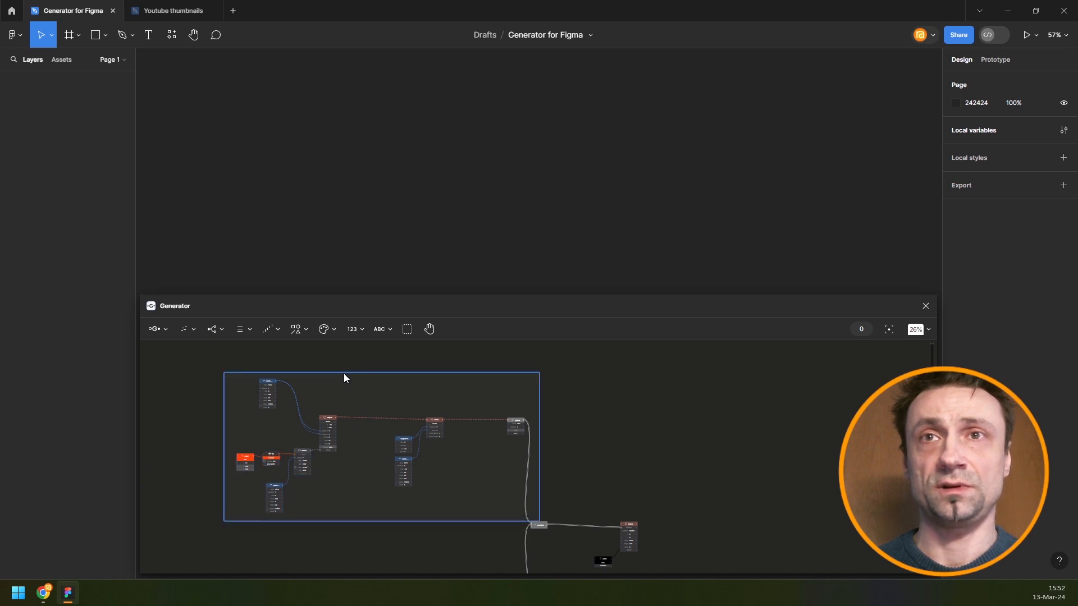
- Highlight the upper panel in blue and move the combine node clear of the panel's edge
{"action": "right_click", "coordinate": [344, 377]}
{"action": "mouse_move", "coordinate": [463, 451]}
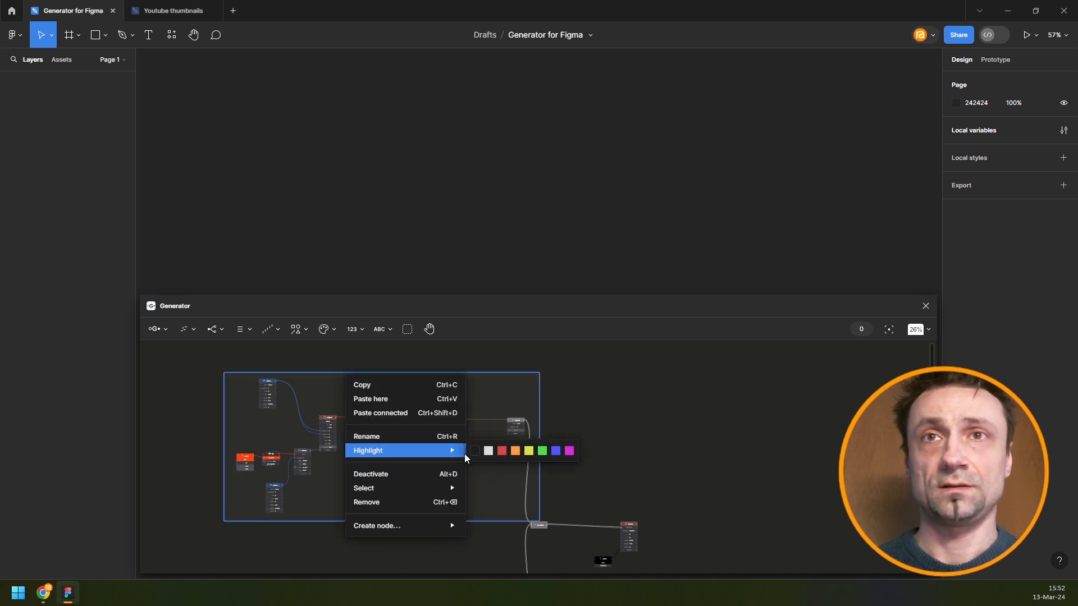
{"action": "left_click", "coordinate": [556, 451]}
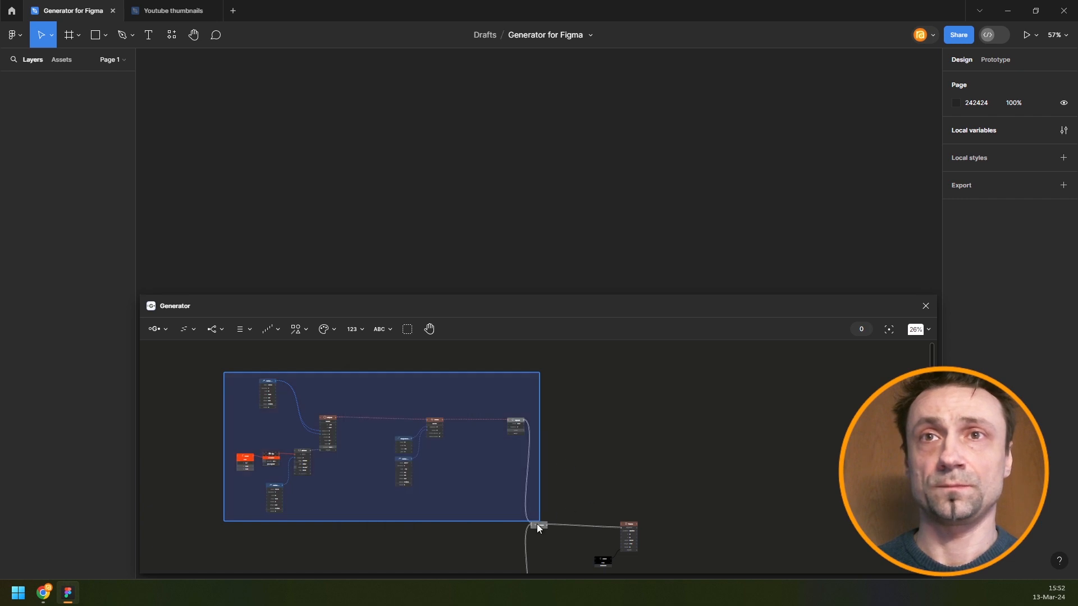
{"action": "left_click_drag", "start_coordinate": [537, 526], "coordinate": [577, 529]}
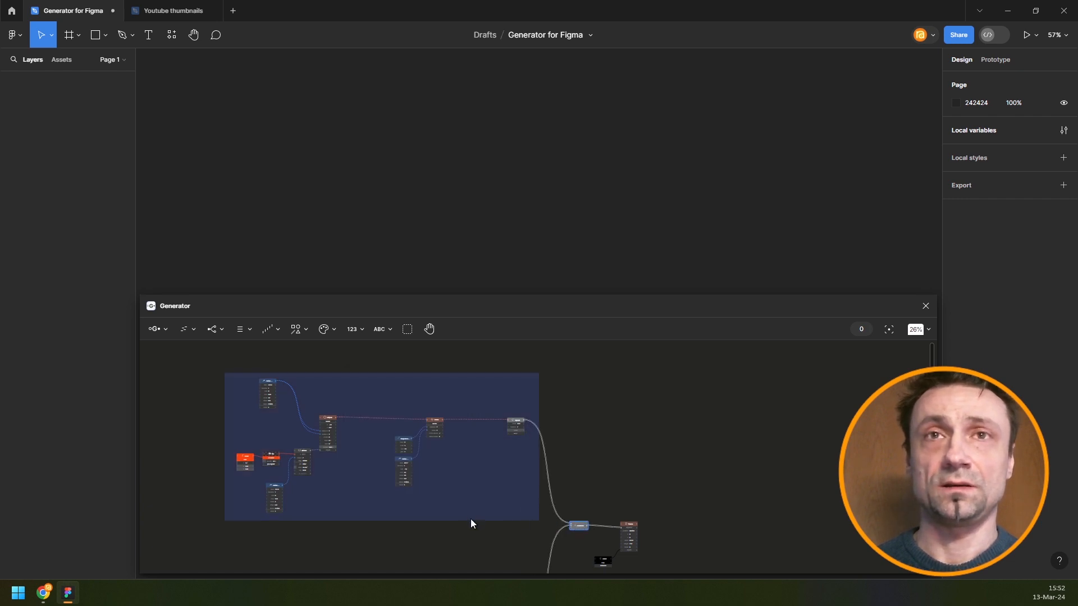
- Duplicate the blue panel over the lower circle node chain and highlight the copy in orange
{"action": "scroll", "coordinate": [470, 477], "scroll_direction": "down", "scroll_amount": 5}
{"action": "scroll", "coordinate": [427, 388], "scroll_direction": "down", "scroll_amount": 2}
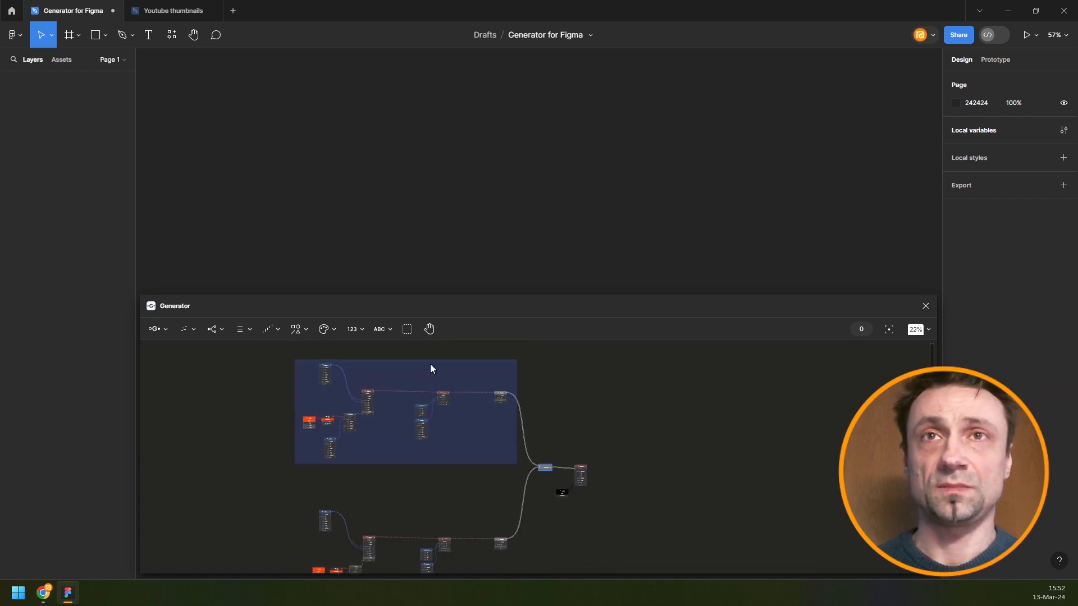
{"action": "left_click", "coordinate": [431, 361]}
{"action": "scroll", "coordinate": [432, 438], "scroll_direction": "up", "scroll_amount": 1}
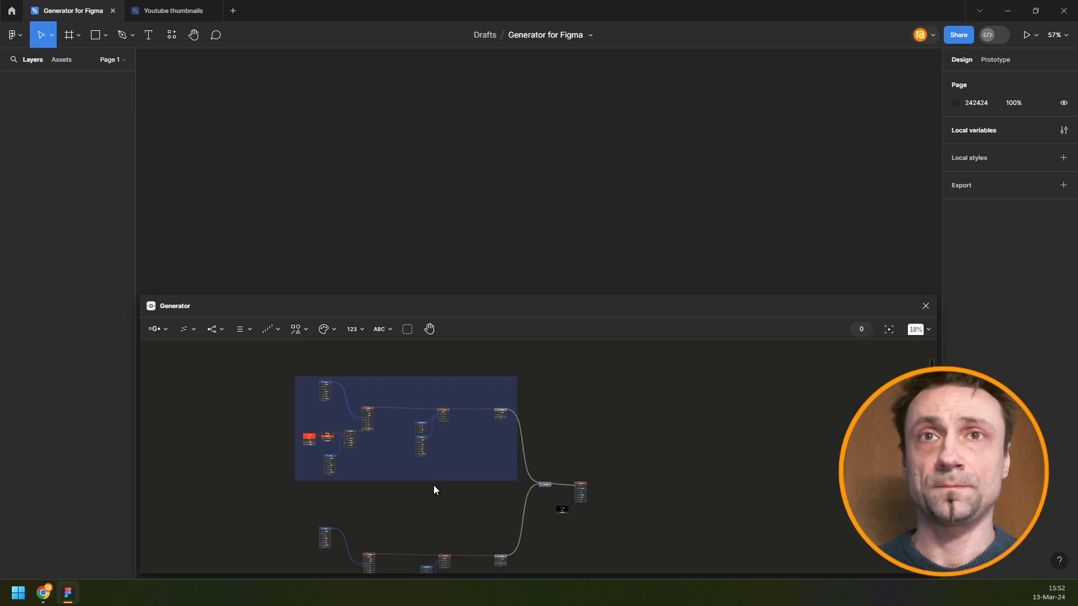
{"action": "mouse_move", "coordinate": [436, 507]}
{"action": "left_mouse_down"}
{"action": "mouse_move", "coordinate": [443, 527]}
{"action": "mouse_move", "coordinate": [442, 516]}
{"action": "left_mouse_up"}
{"action": "right_click", "coordinate": [371, 517]}
{"action": "mouse_move", "coordinate": [425, 476]}
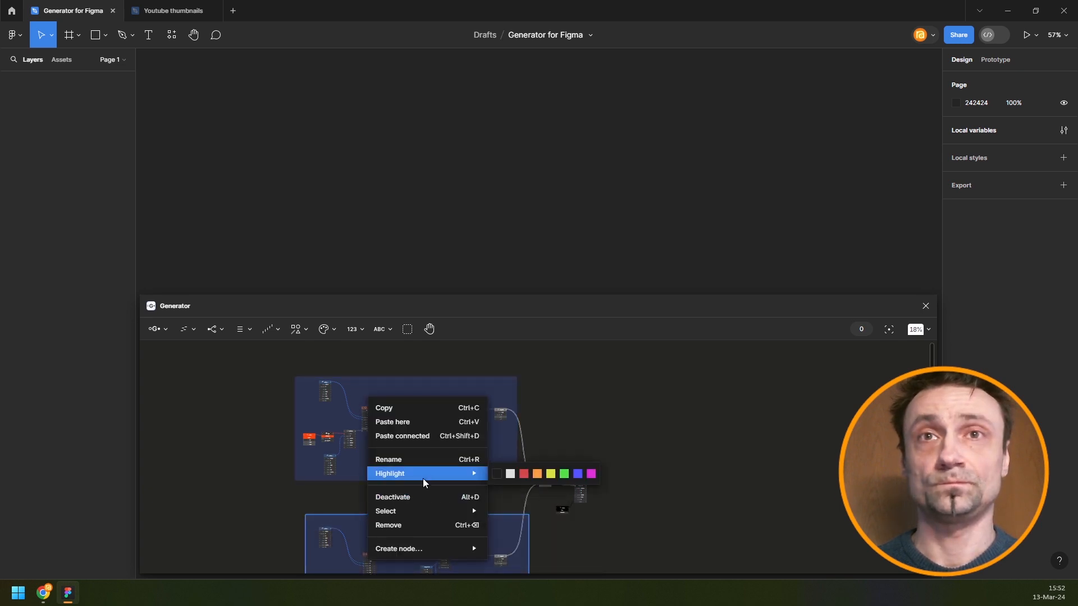
{"action": "left_click", "coordinate": [540, 476]}
{"action": "left_click_drag", "start_coordinate": [540, 476], "coordinate": [503, 398]}
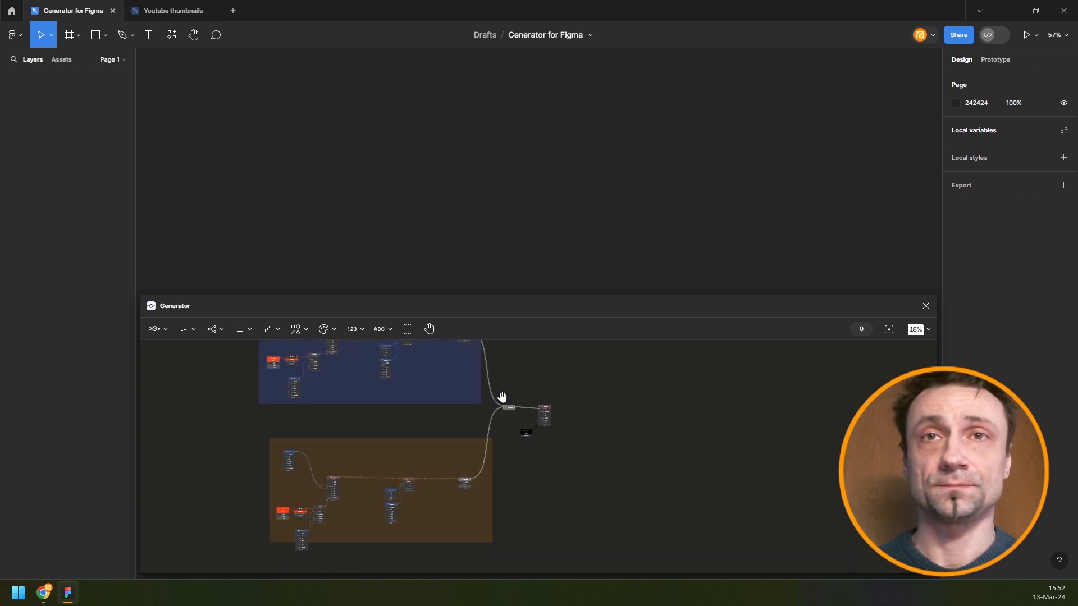
- Adjust the orange panel's position and height so it encloses the whole lower node chain
{"action": "left_click_drag", "start_coordinate": [367, 439], "coordinate": [366, 443]}
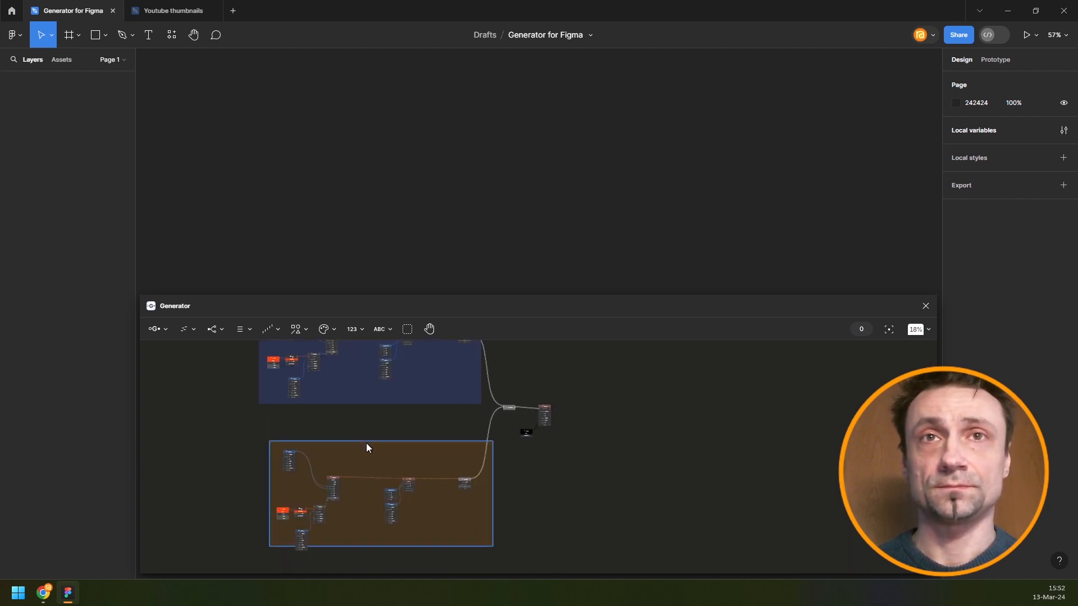
{"action": "left_click_drag", "start_coordinate": [397, 544], "coordinate": [396, 555]}
{"action": "left_click", "coordinate": [554, 518]}
- Activate the frame node so the combined tubes are generated on the canvas
{"action": "scroll", "coordinate": [531, 425], "scroll_direction": "up", "scroll_amount": 3}
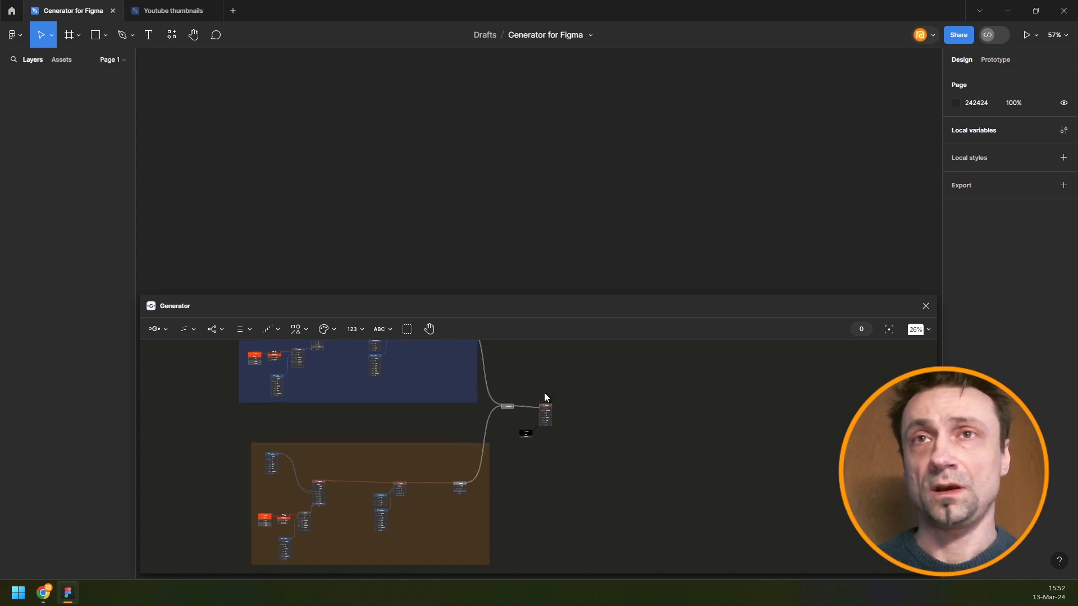
{"action": "double_click", "coordinate": [551, 401]}
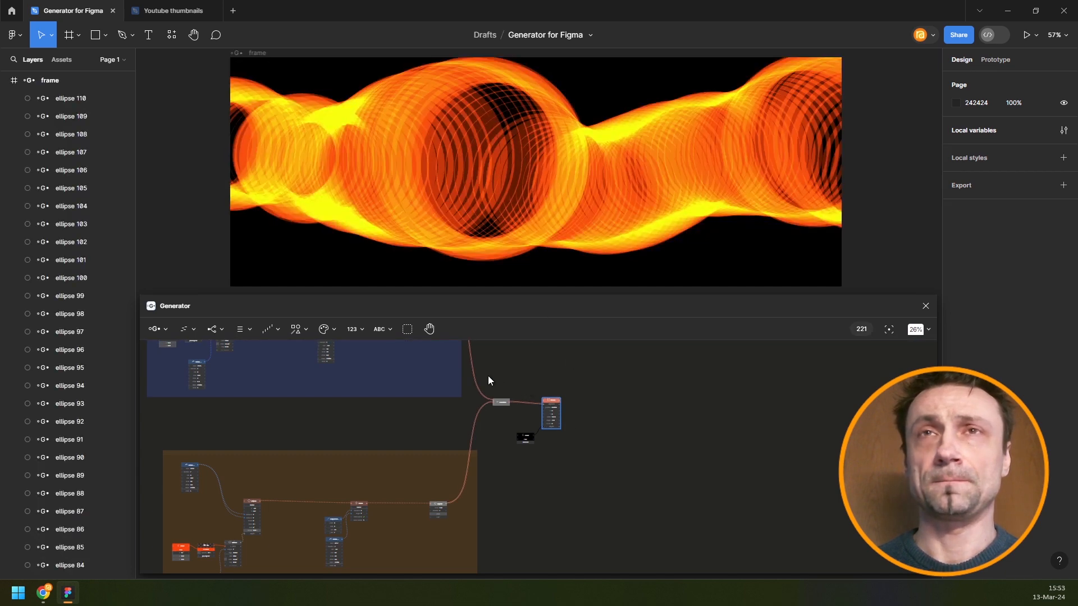
- Set the hue of the color node in the blue panel to 200 and randomize the noise seeds of all nodes
{"action": "left_click_drag", "start_coordinate": [418, 365], "coordinate": [572, 473]}
{"action": "scroll", "coordinate": [547, 447], "scroll_direction": "up", "scroll_amount": 3}
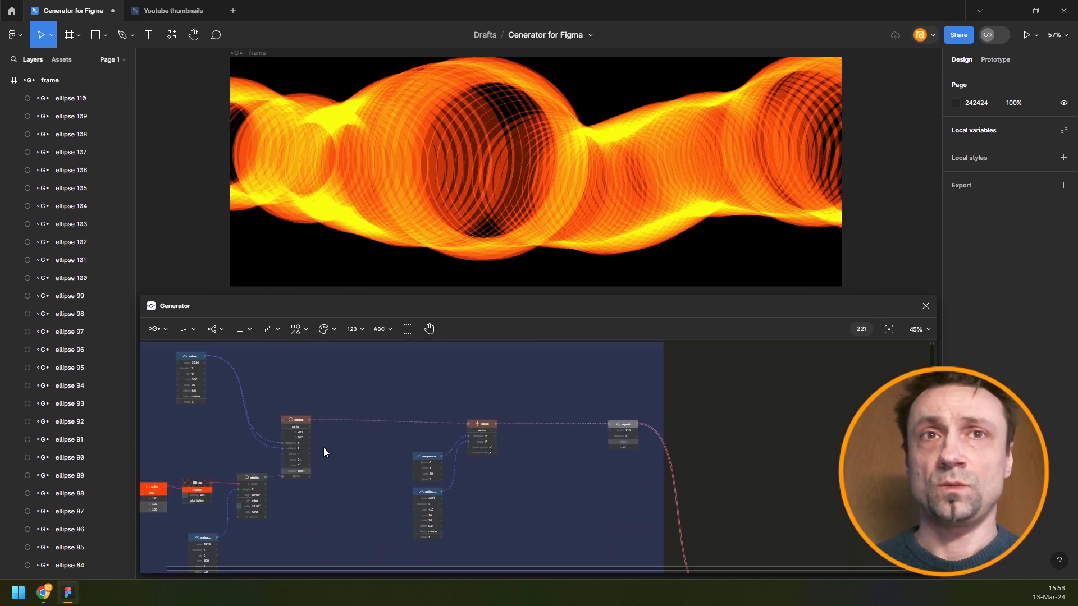
{"action": "left_click_drag", "start_coordinate": [323, 448], "coordinate": [511, 411]}
{"action": "scroll", "coordinate": [339, 456], "scroll_direction": "up", "scroll_amount": 4}
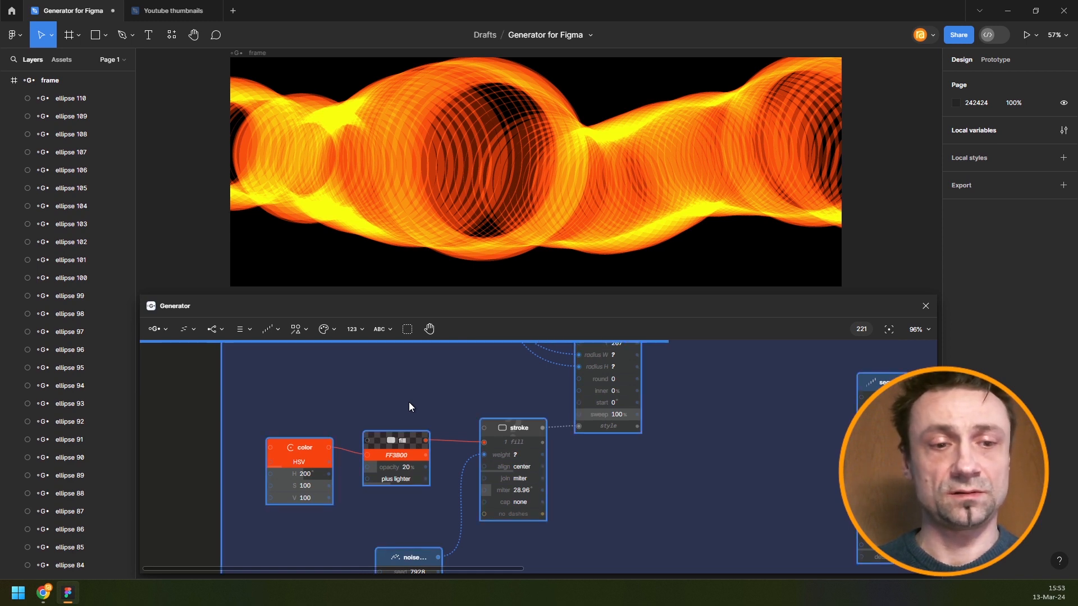
{"action": "key", "text": "shift+1"}
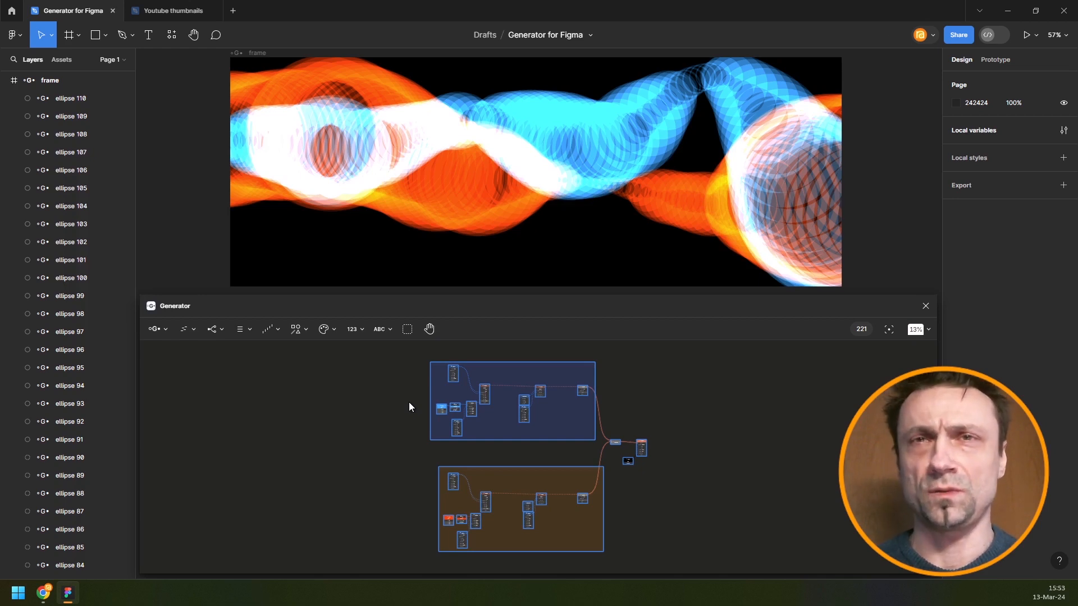
{"action": "scroll", "coordinate": [561, 455], "scroll_direction": "up", "scroll_amount": 3}
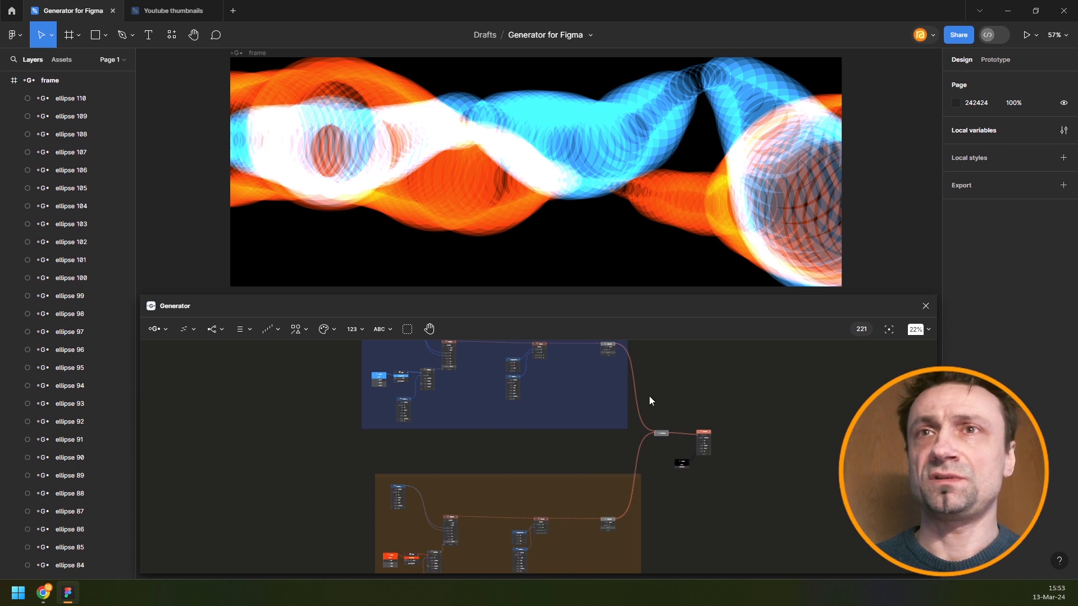
- Disable the last node of the orange panel's chain so only the blue tube is generated
{"action": "left_click", "coordinate": [608, 522]}
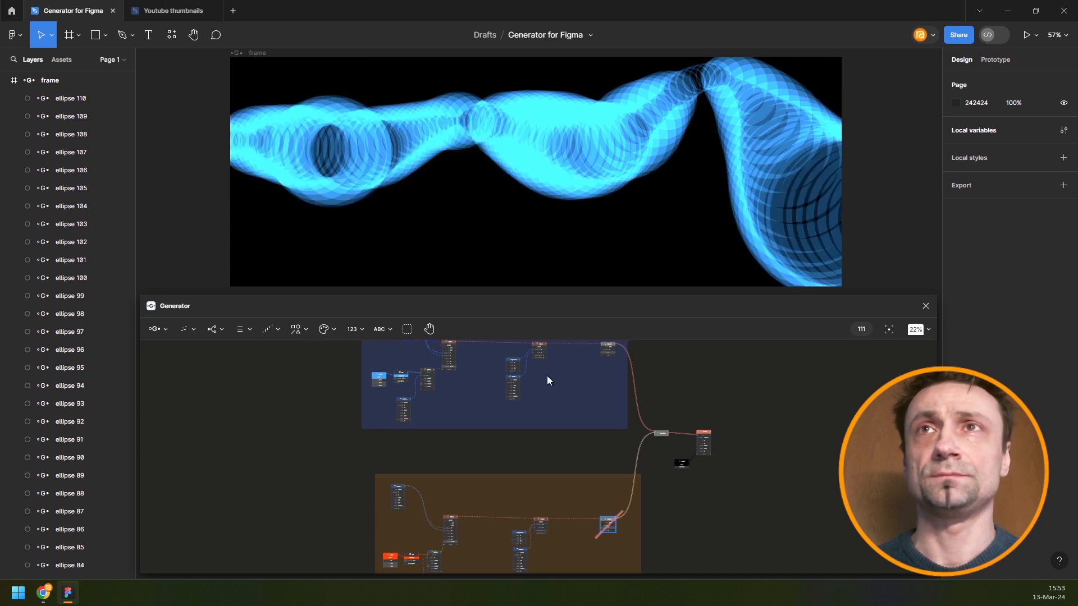
{"action": "left_click_drag", "start_coordinate": [565, 428], "coordinate": [586, 499]}
{"action": "scroll", "coordinate": [530, 394], "scroll_direction": "up", "scroll_amount": 5}
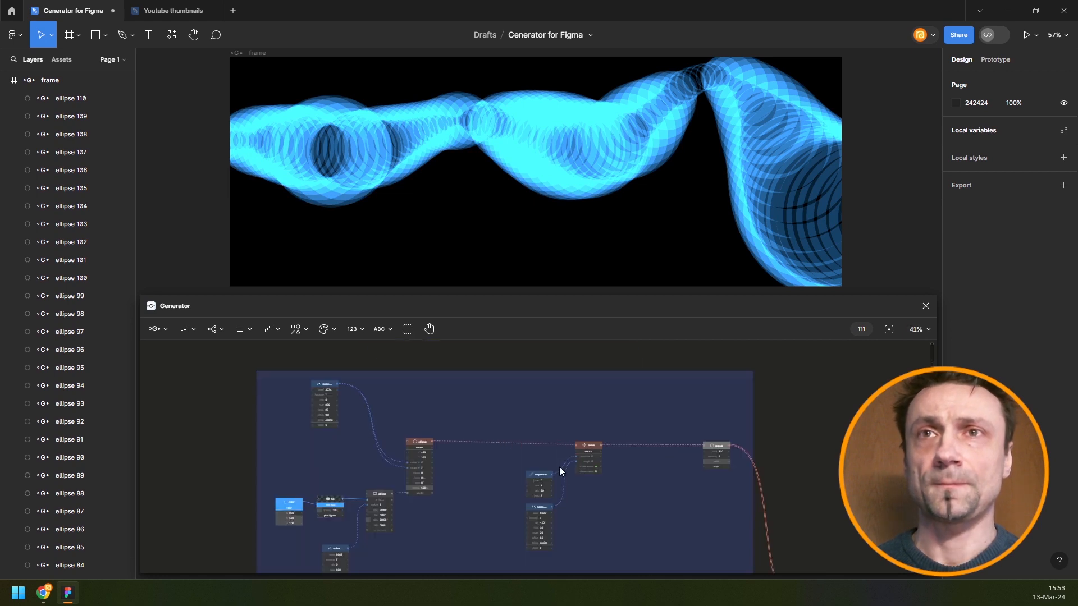
- Set the max of the noise node driving the ellipse radii in the blue panel to 1000
{"action": "left_click_drag", "start_coordinate": [452, 456], "coordinate": [512, 393]}
{"action": "scroll", "coordinate": [449, 444], "scroll_direction": "up", "scroll_amount": 10}
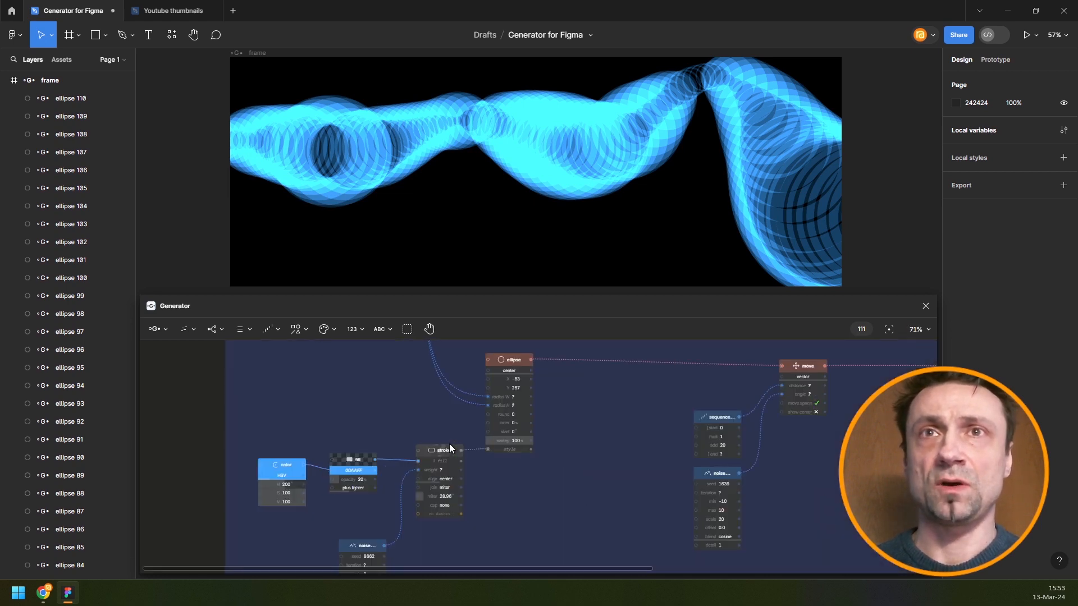
{"action": "scroll", "coordinate": [471, 387], "scroll_direction": "up", "scroll_amount": 10}
{"action": "scroll", "coordinate": [471, 387], "scroll_direction": "left", "scroll_amount": 7}
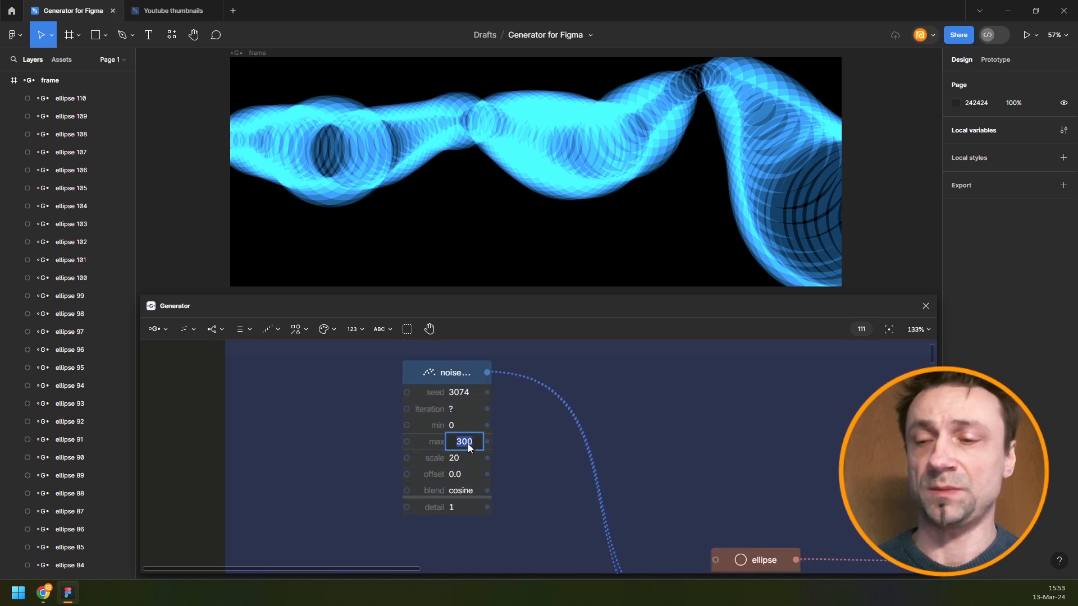
{"action": "type", "text": "0"}
{"action": "key", "text": "Return"}
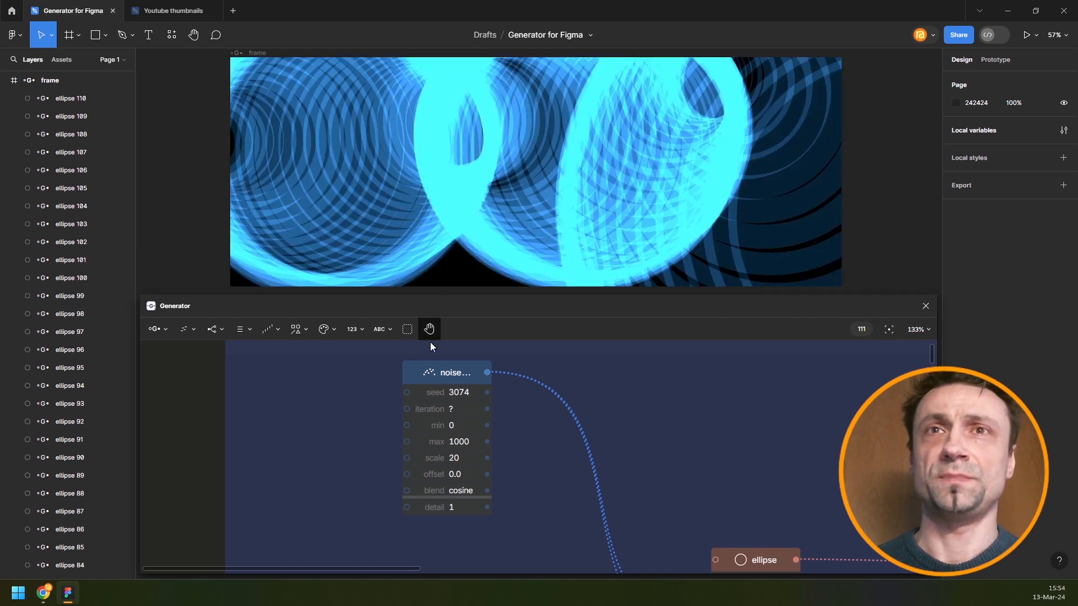
- Set the max of the blue panel's radius noise node to 1600
{"action": "left_click", "coordinate": [463, 442]}
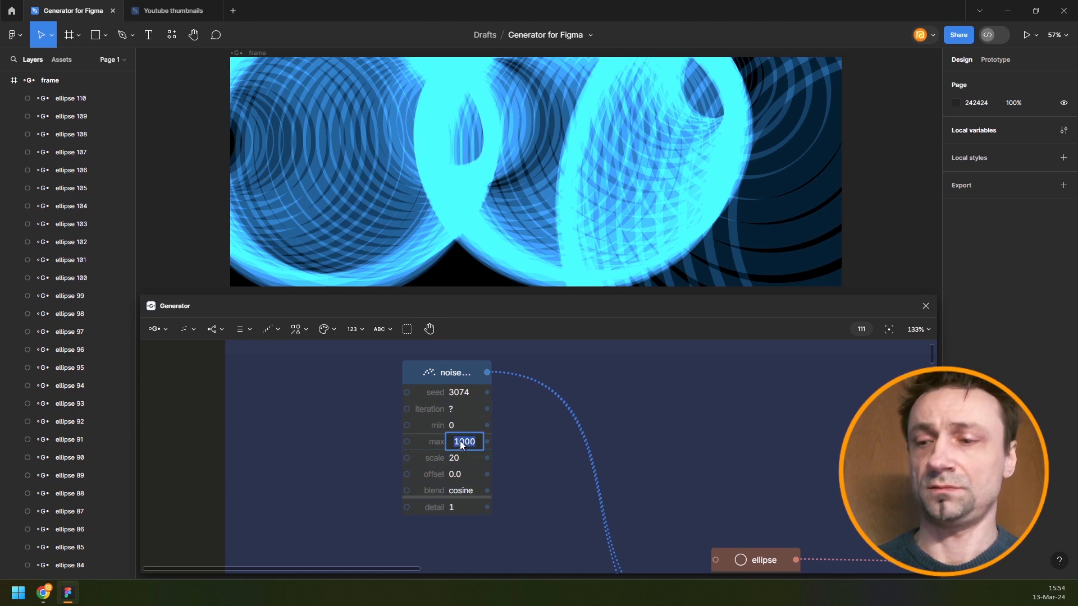
{"action": "type", "text": "1"}
{"action": "key", "text": "Return"}
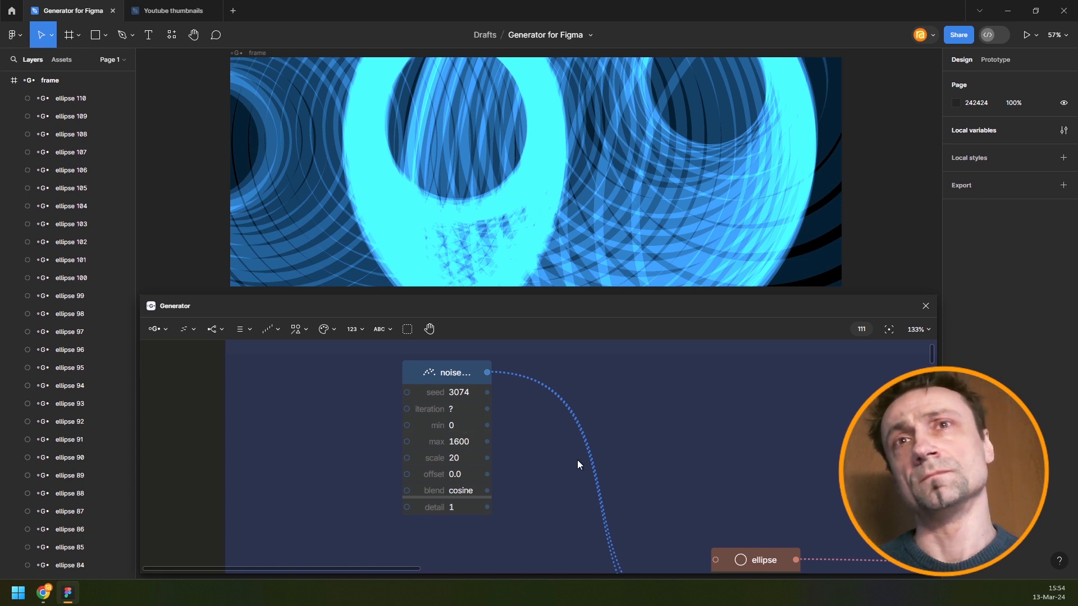
- Try hues of 250 and 225 for the color node in the blue panel
{"action": "scroll", "coordinate": [577, 460], "scroll_direction": "down", "scroll_amount": 3}
{"action": "scroll", "coordinate": [575, 466], "scroll_direction": "down", "scroll_amount": 5}
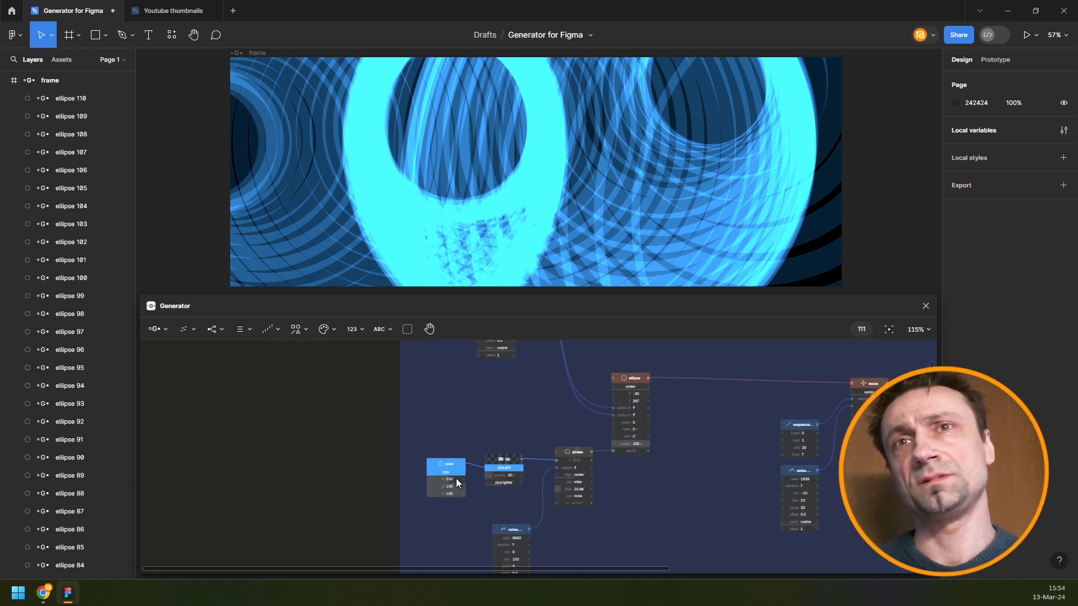
{"action": "scroll", "coordinate": [456, 478], "scroll_direction": "up", "scroll_amount": 3}
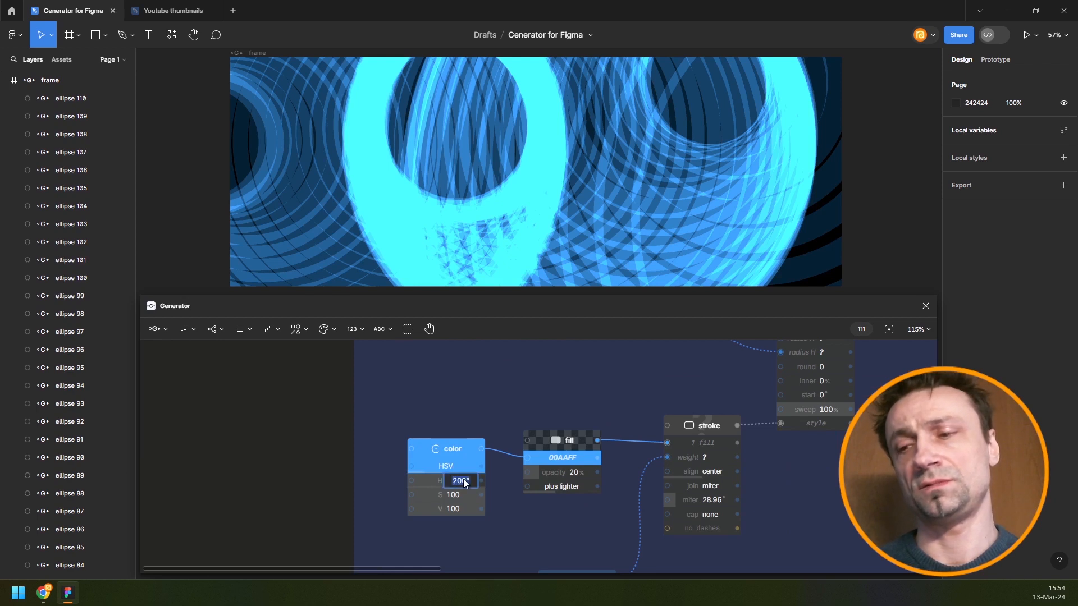
{"action": "key", "text": "Return"}
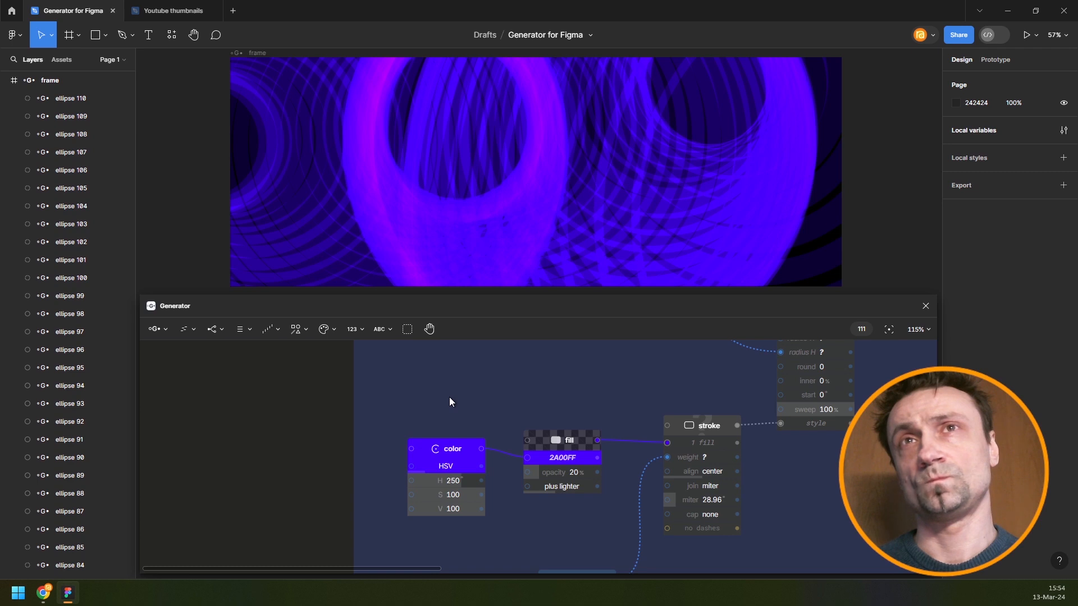
{"action": "left_click", "coordinate": [461, 481]}
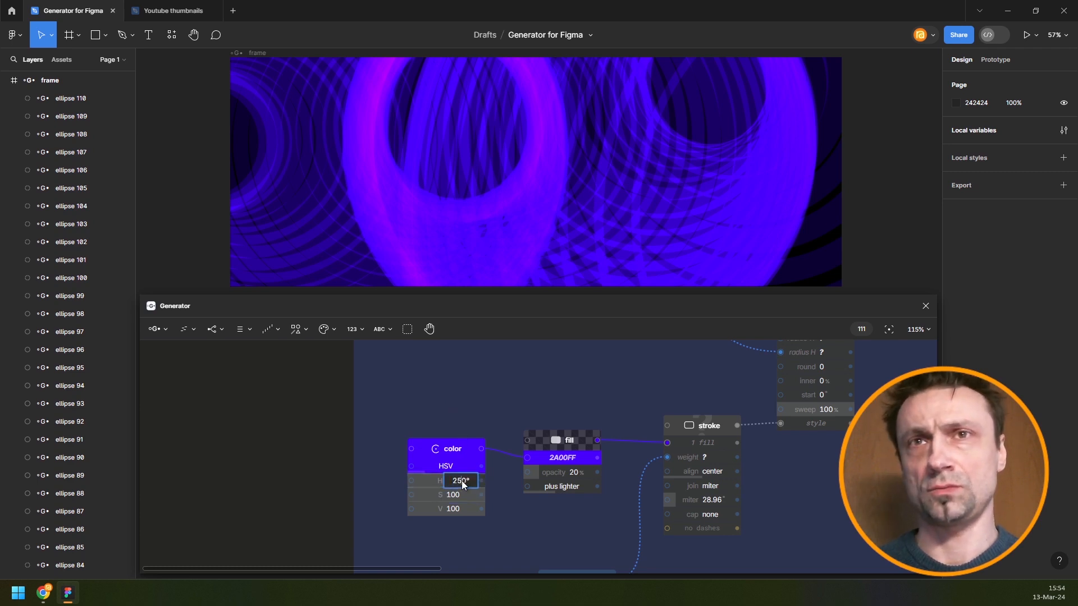
{"action": "type", "text": "225"}
{"action": "key", "text": "Return"}
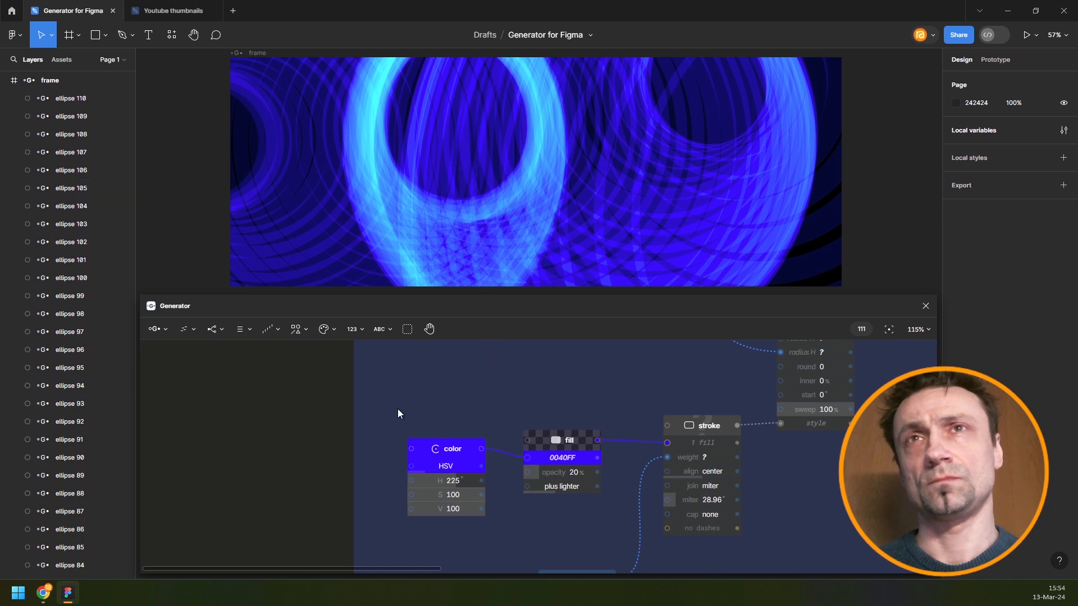
- Set the max of the noise node driving the stroke weight in the blue panel to 500
{"action": "scroll", "coordinate": [398, 408], "scroll_direction": "down", "scroll_amount": 5}
{"action": "left_click_drag", "start_coordinate": [640, 469], "coordinate": [457, 437]}
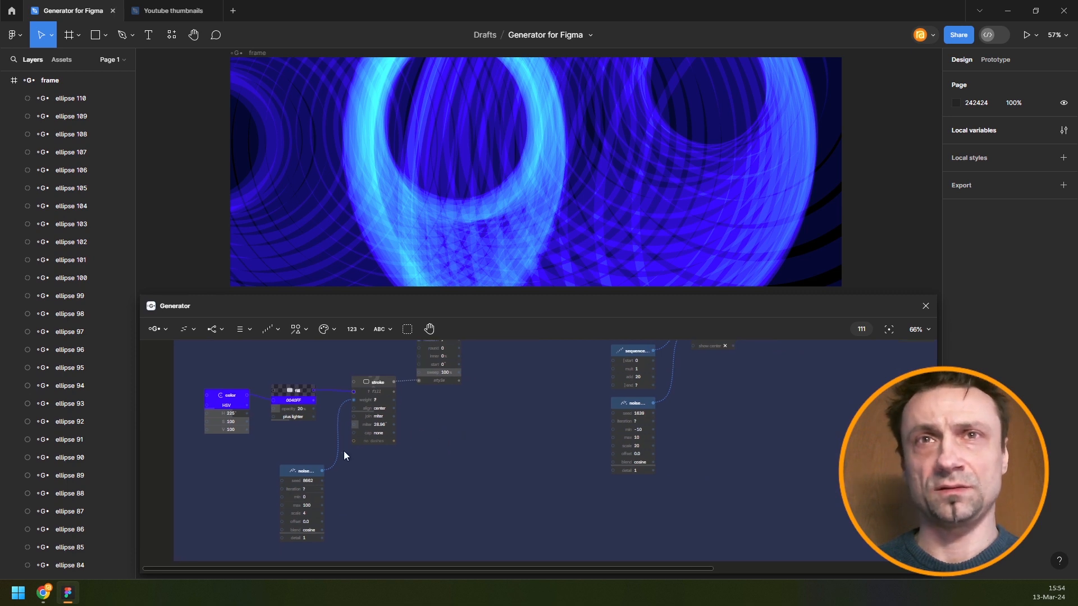
{"action": "scroll", "coordinate": [363, 409], "scroll_direction": "up", "scroll_amount": 6}
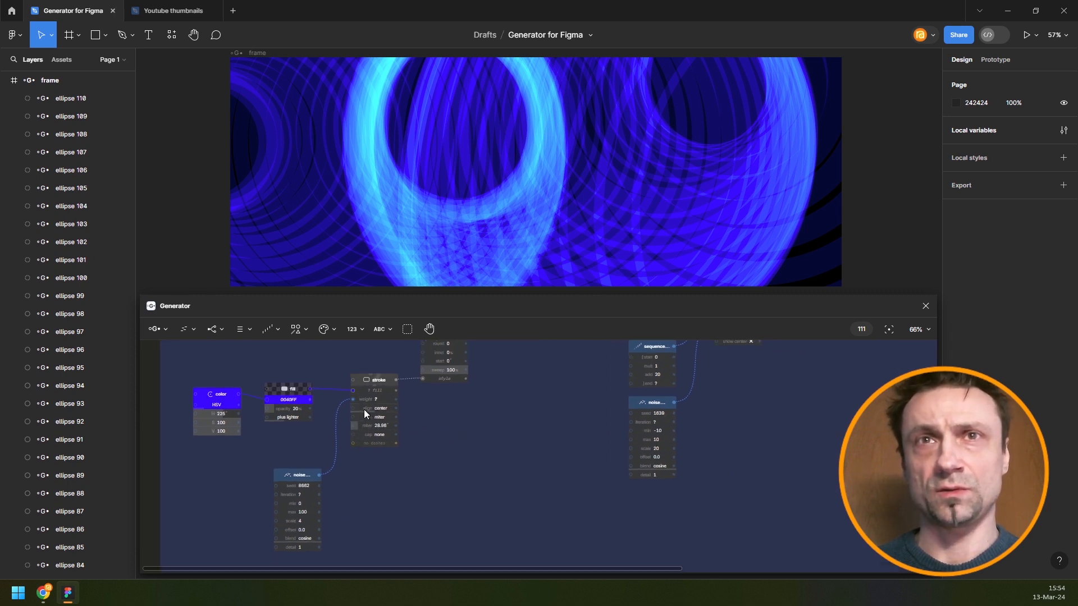
{"action": "left_click_drag", "start_coordinate": [319, 532], "coordinate": [368, 401]}
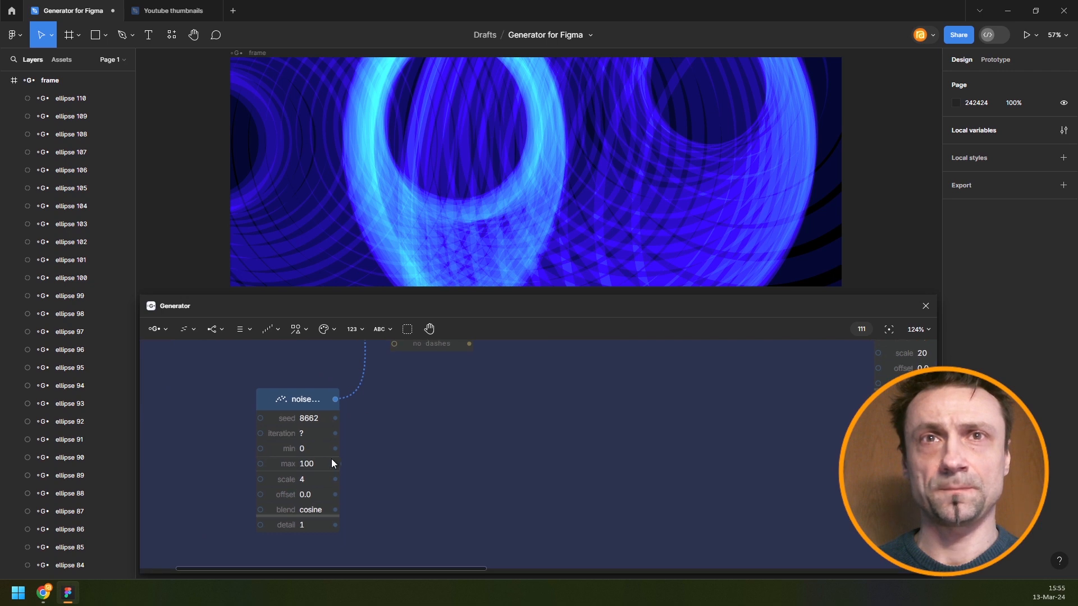
{"action": "type", "text": "500"}
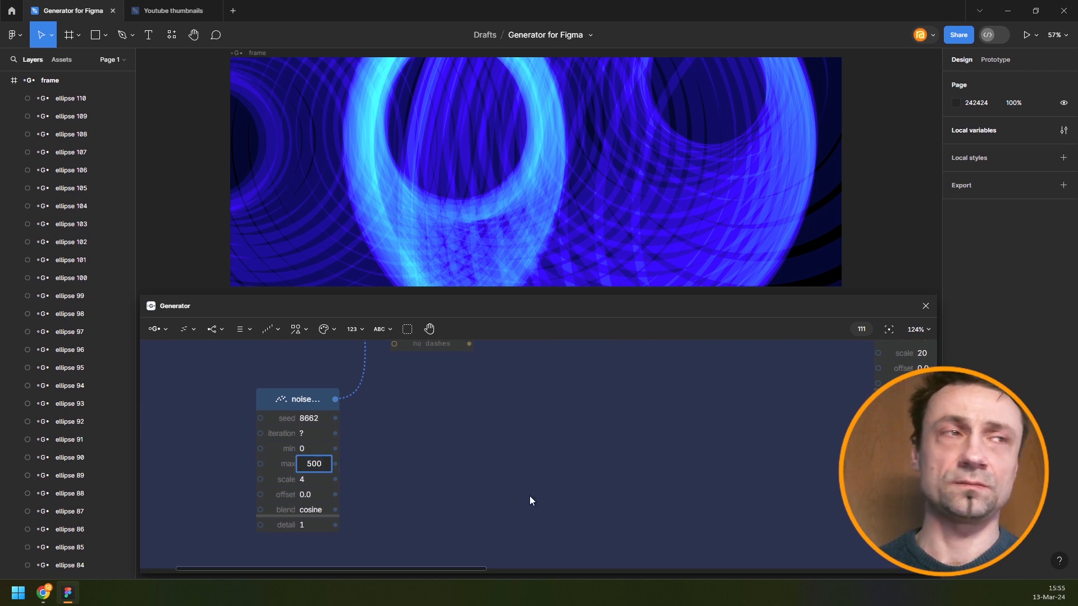
{"action": "key", "text": "Return"}
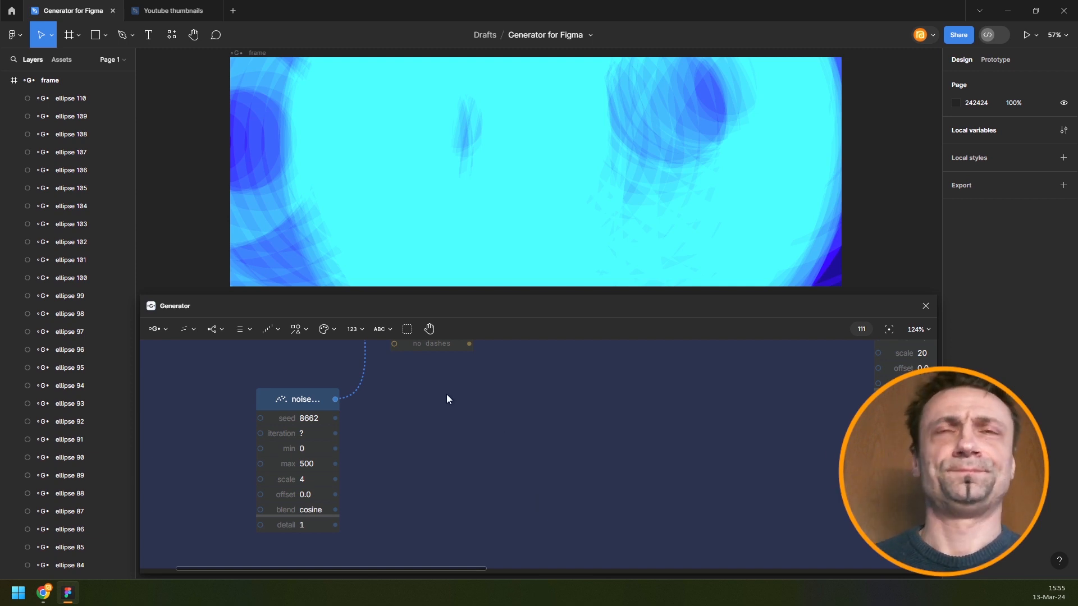
- Set the hue of the blue panel's color node to 240
{"action": "scroll", "coordinate": [437, 403], "scroll_direction": "down", "scroll_amount": 4}
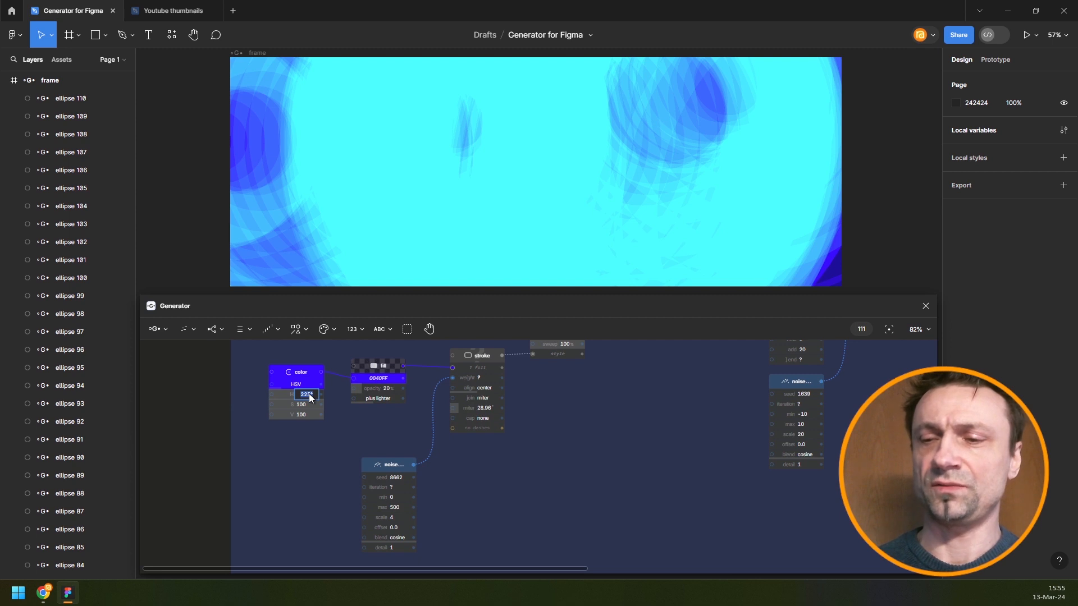
{"action": "type", "text": "240"}
{"action": "key", "text": "Return"}
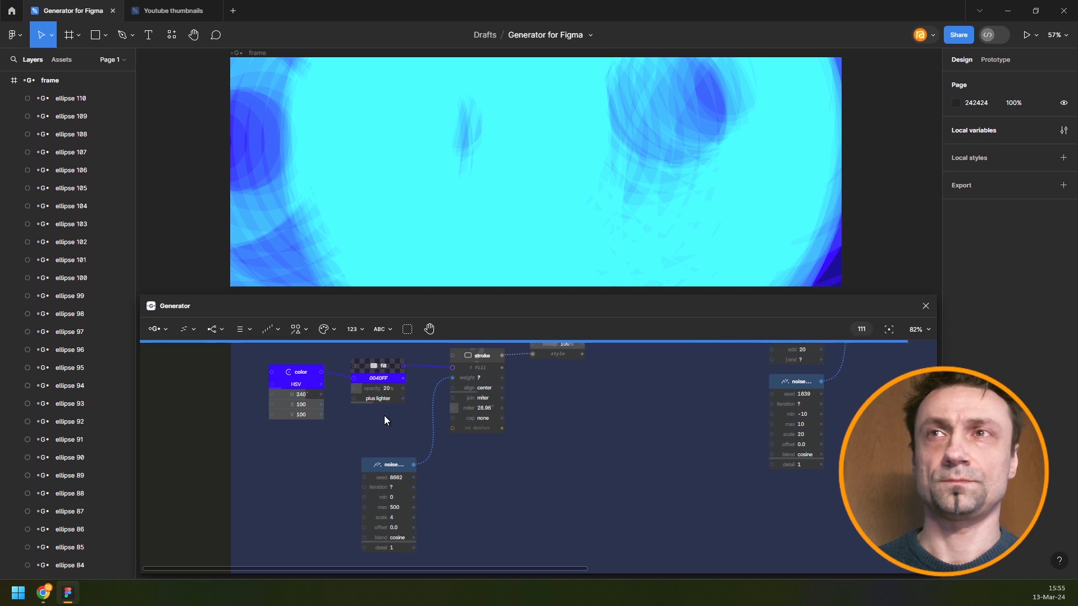
- Set the blue panel's color node hue to 230 and its fill opacity to 15%
{"action": "left_click", "coordinate": [308, 395]}
{"action": "type", "text": "230"}
{"action": "key", "text": "Return"}
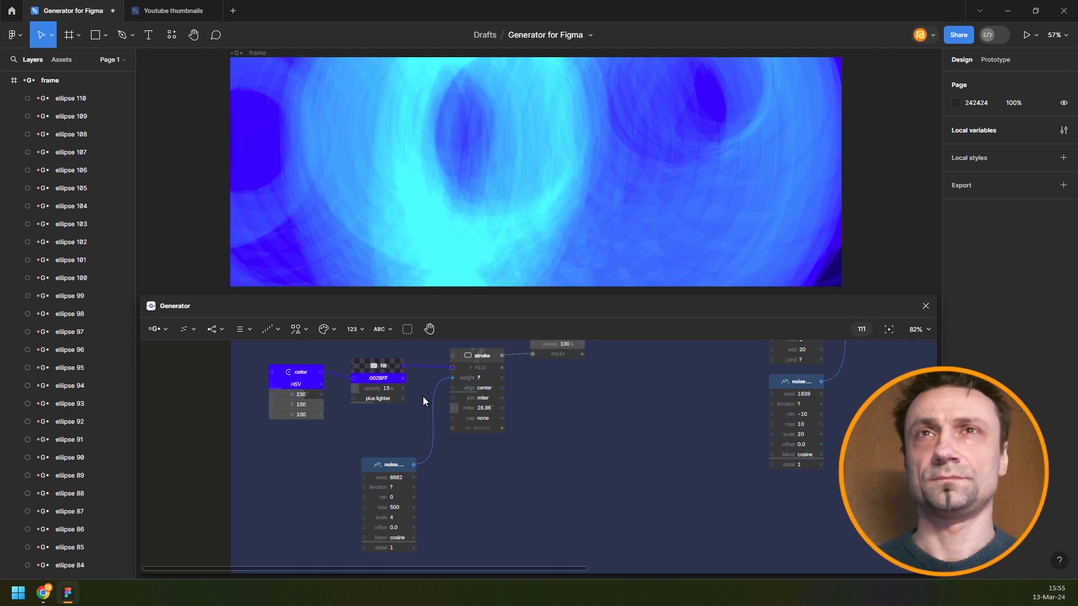
- Try the color dodge and lighten blend modes on the blue panel's fill node
{"action": "scroll", "coordinate": [732, 456], "scroll_direction": "down", "scroll_amount": 5}
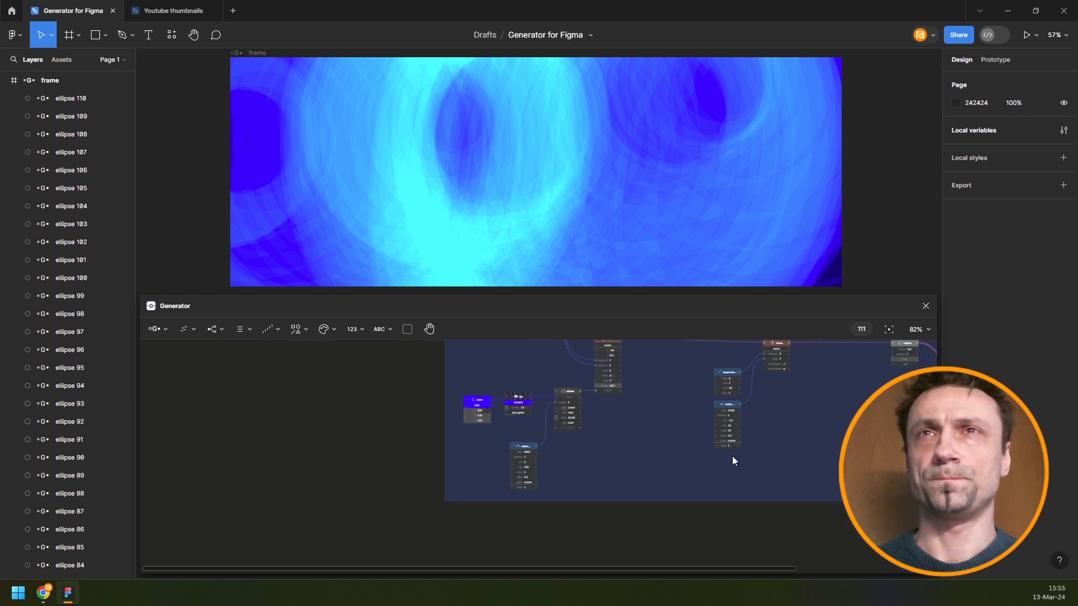
{"action": "left_click_drag", "start_coordinate": [732, 456], "coordinate": [473, 497]}
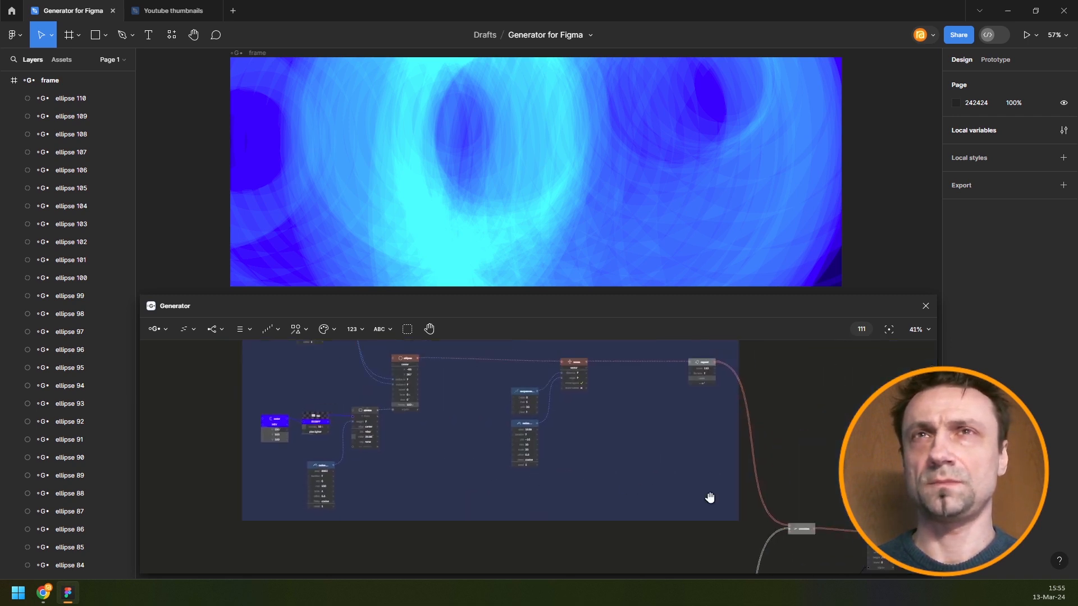
{"action": "left_click_drag", "start_coordinate": [710, 498], "coordinate": [635, 443]}
{"action": "left_click_drag", "start_coordinate": [504, 426], "coordinate": [667, 527]}
{"action": "scroll", "coordinate": [436, 451], "scroll_direction": "up", "scroll_amount": 5}
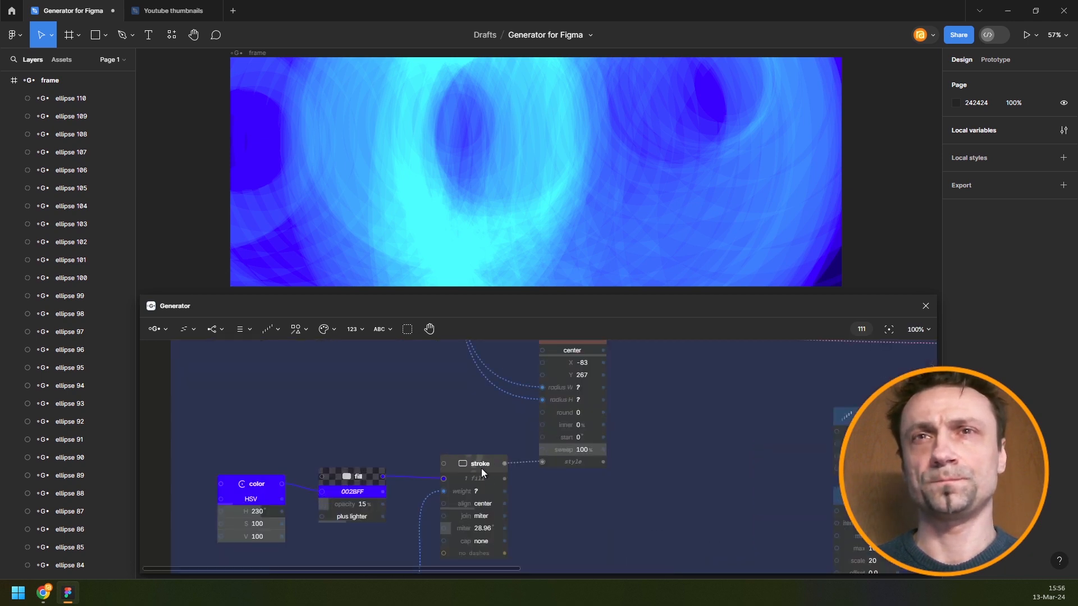
{"action": "left_click_drag", "start_coordinate": [544, 537], "coordinate": [428, 513]}
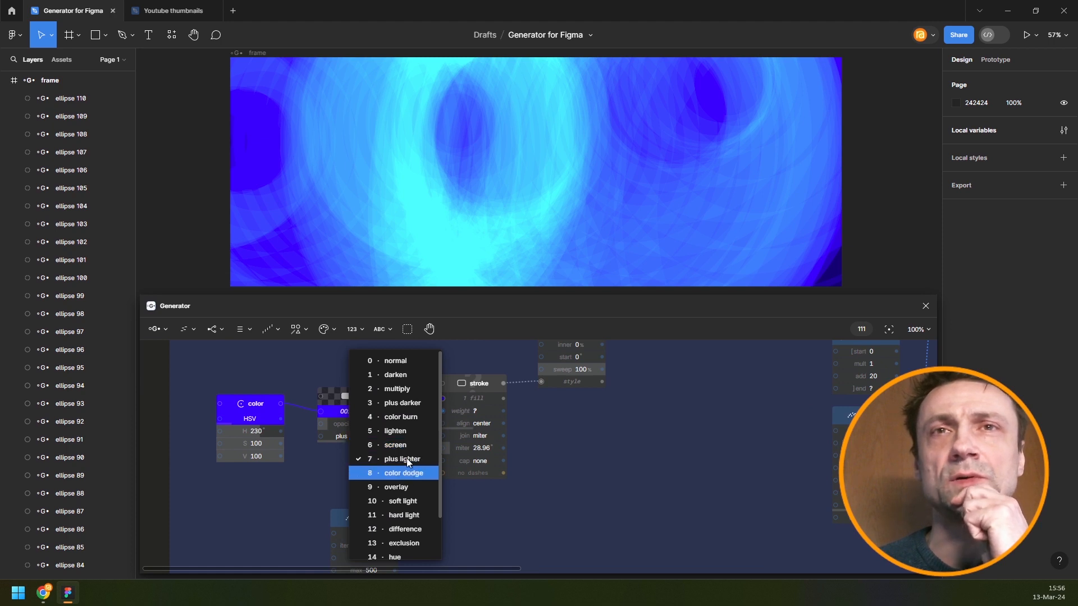
{"action": "left_click", "coordinate": [405, 474]}
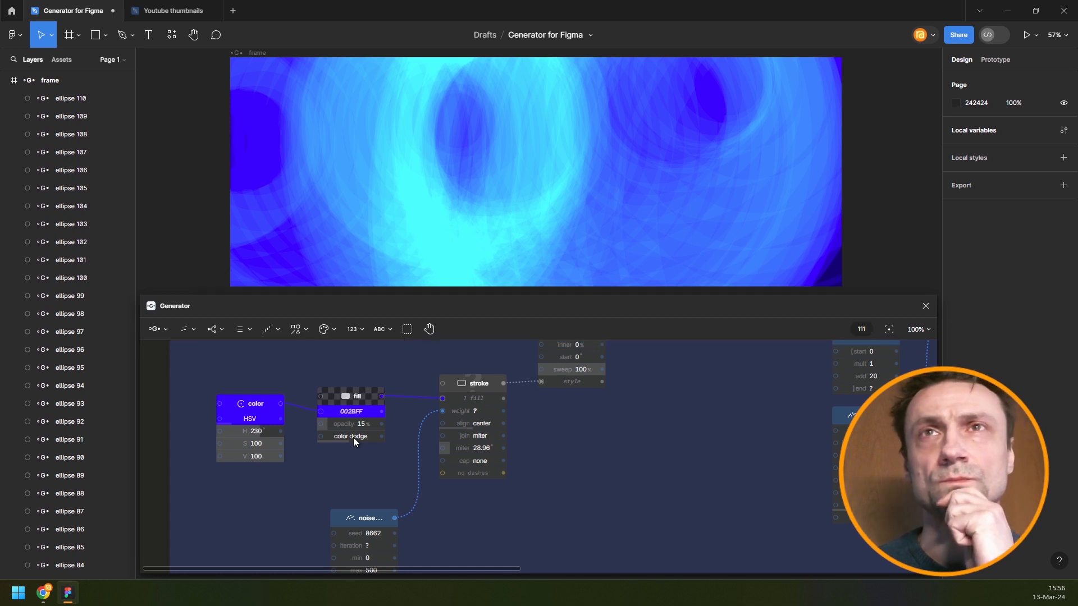
{"action": "left_click", "coordinate": [353, 437]}
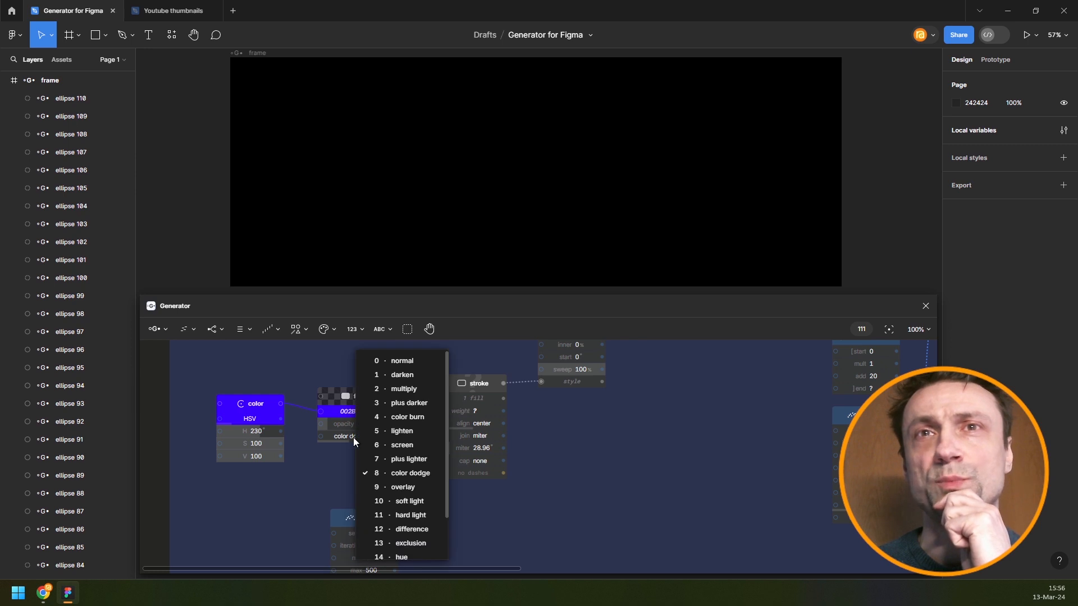
{"action": "left_click", "coordinate": [373, 431]}
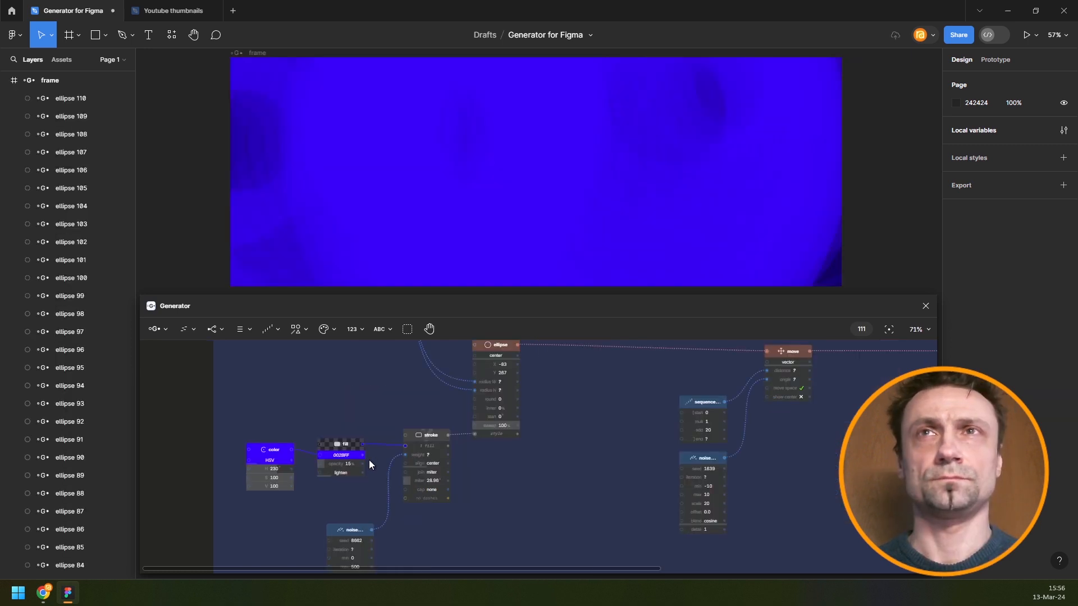
- Set the blend mode of the blue panel's fill node to screen
{"action": "scroll", "coordinate": [369, 461], "scroll_direction": "up", "scroll_amount": 2}
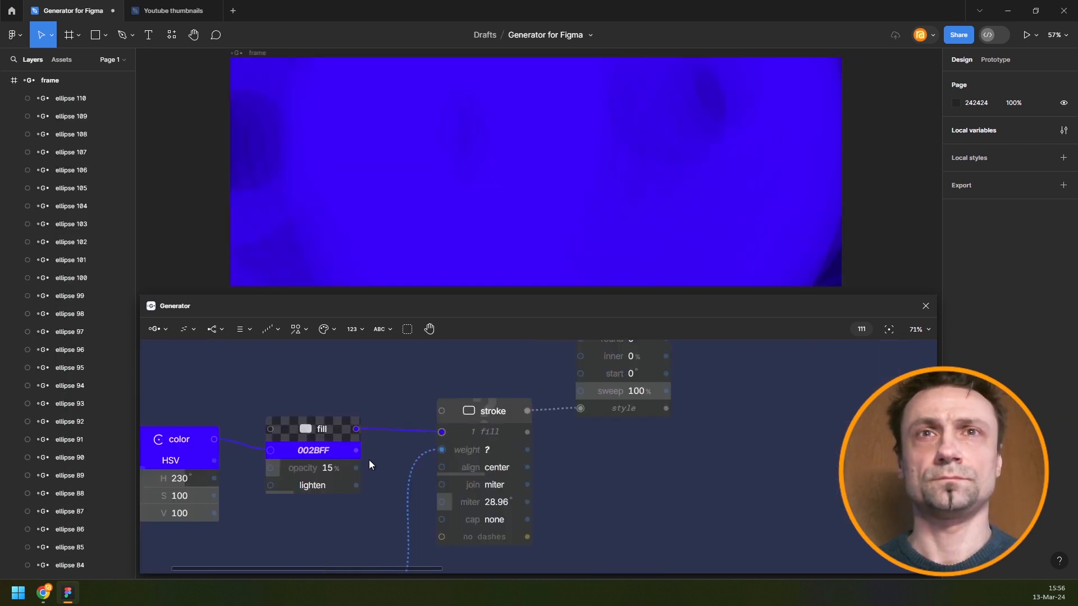
{"action": "left_click", "coordinate": [325, 482]}
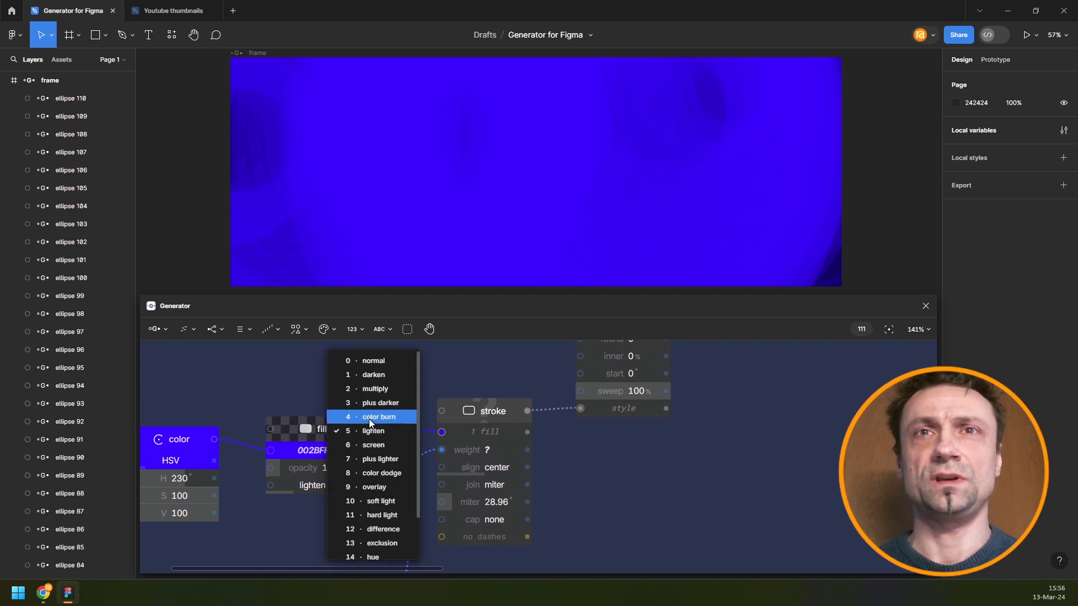
{"action": "left_click", "coordinate": [382, 442]}
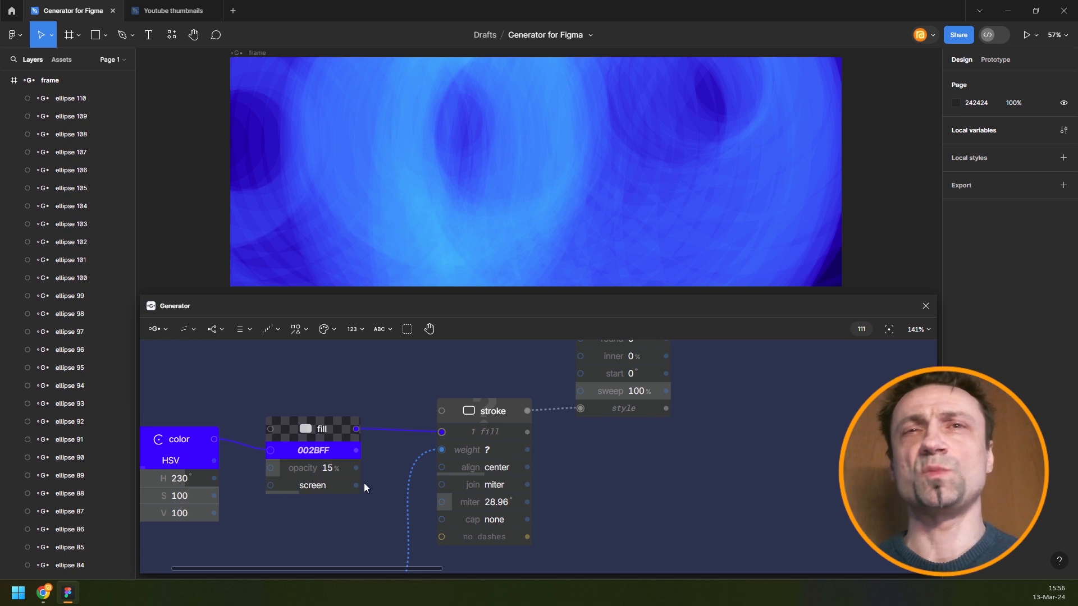
- Re-enable the last node of the orange panel's chain so its tube is generated too
{"action": "scroll", "coordinate": [379, 490], "scroll_direction": "down", "scroll_amount": 5}
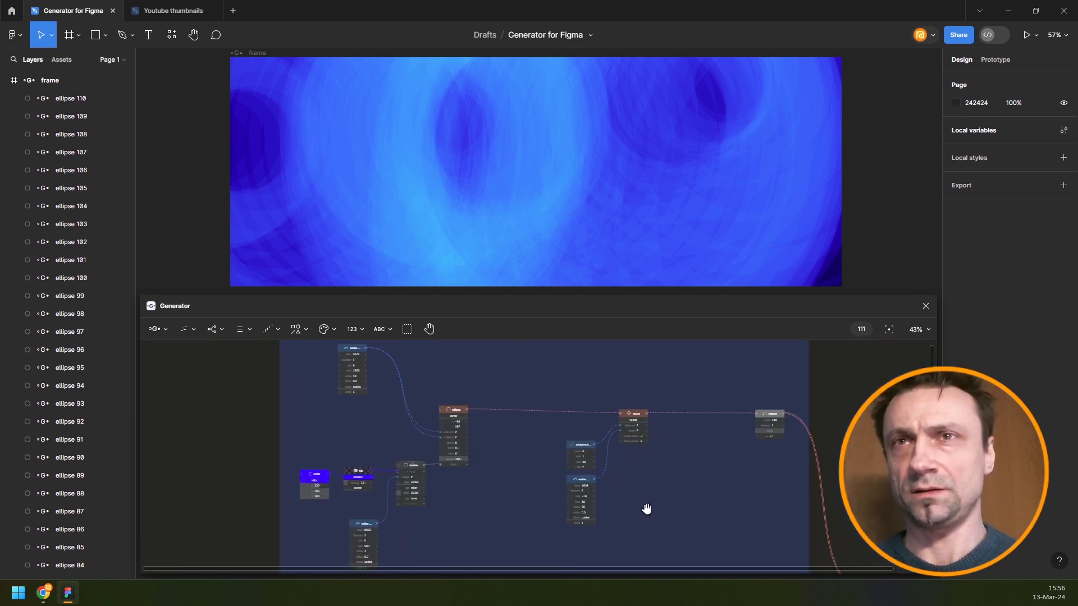
{"action": "left_click_drag", "start_coordinate": [646, 510], "coordinate": [573, 421]}
{"action": "left_click_drag", "start_coordinate": [645, 474], "coordinate": [629, 362]}
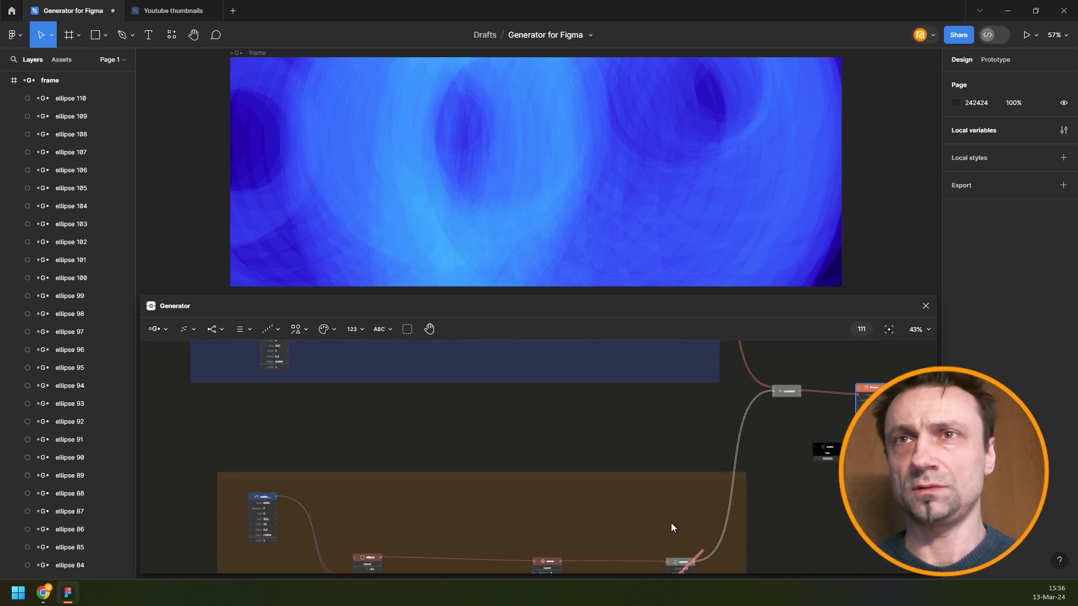
{"action": "left_click", "coordinate": [681, 558]}
- Select all nodes in the graph and randomize their noise seeds
{"action": "scroll", "coordinate": [679, 546], "scroll_direction": "down", "scroll_amount": 3}
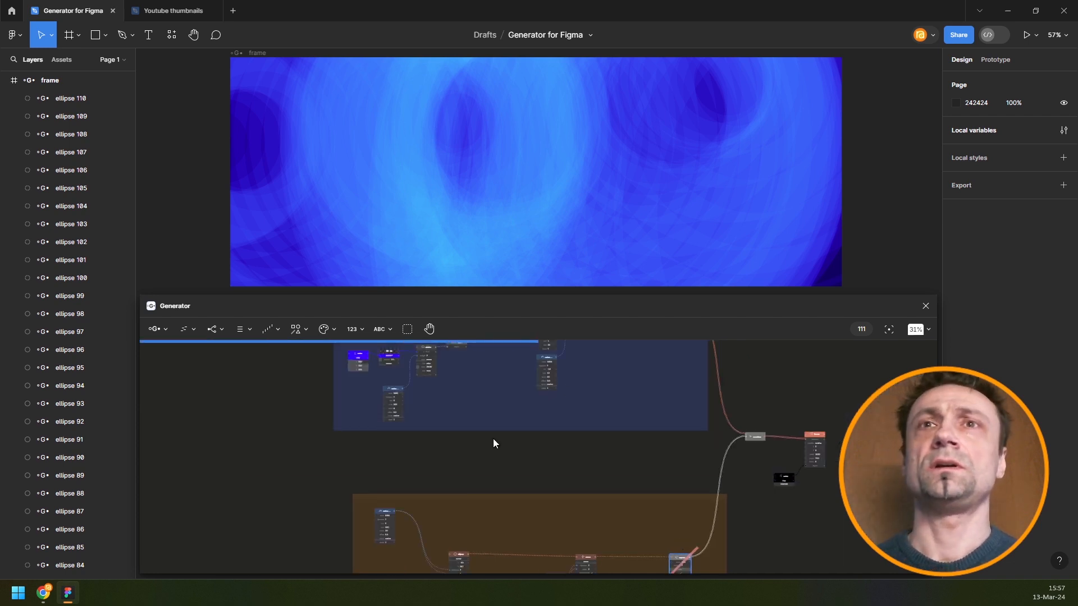
{"action": "left_click", "coordinate": [501, 463]}
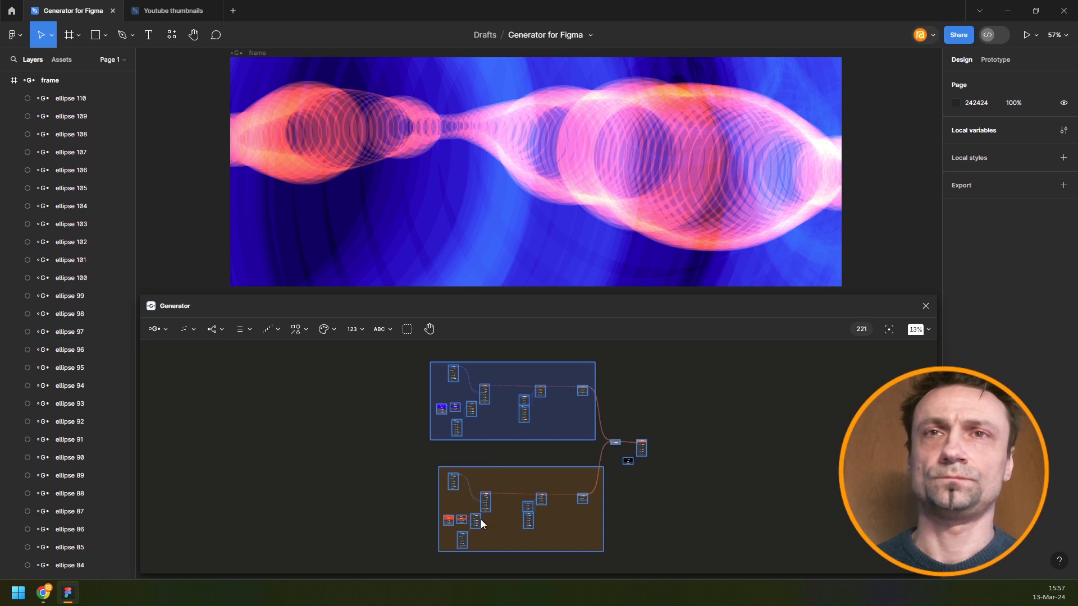
{"action": "scroll", "coordinate": [476, 528], "scroll_direction": "up", "scroll_amount": 3}
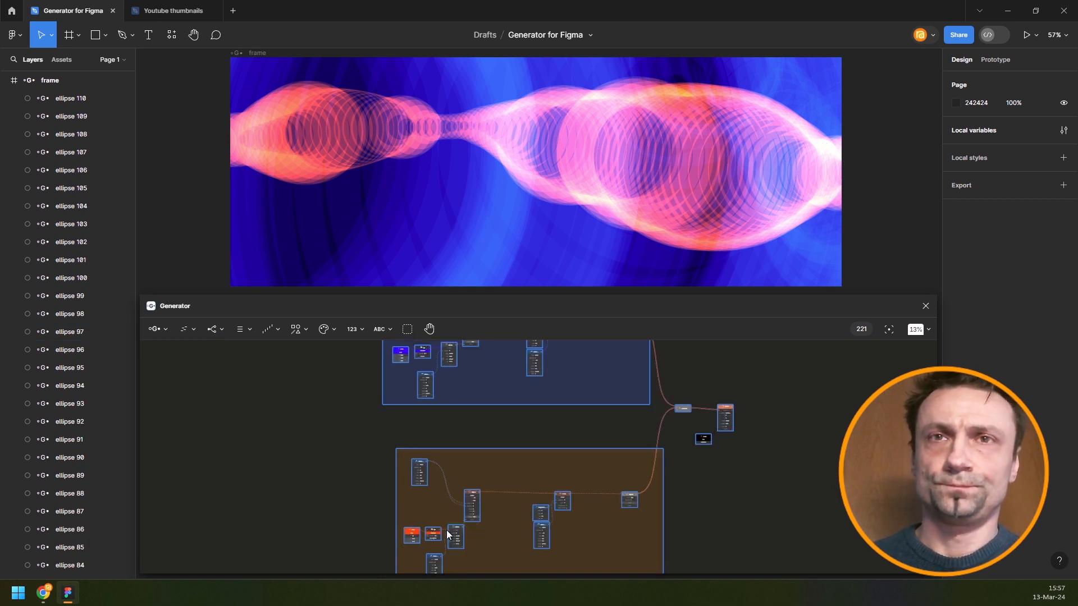
- Try the overlay, hard light, screen and soft light blend modes on the orange panel's fill node
{"action": "scroll", "coordinate": [443, 550], "scroll_direction": "up", "scroll_amount": 10}
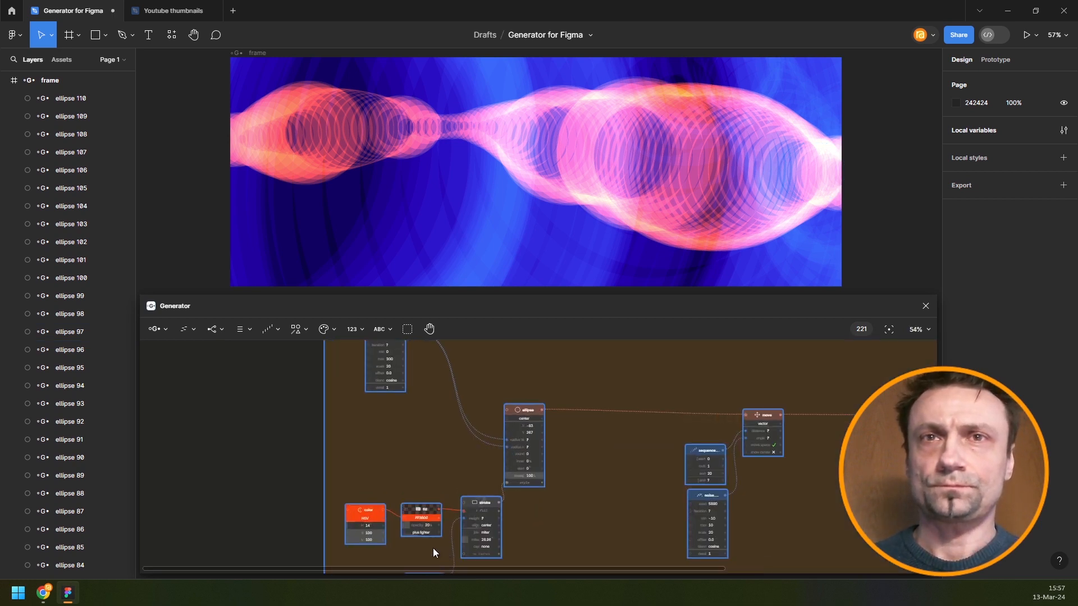
{"action": "scroll", "coordinate": [415, 543], "scroll_direction": "up", "scroll_amount": 4}
{"action": "scroll", "coordinate": [416, 541], "scroll_direction": "up", "scroll_amount": 2}
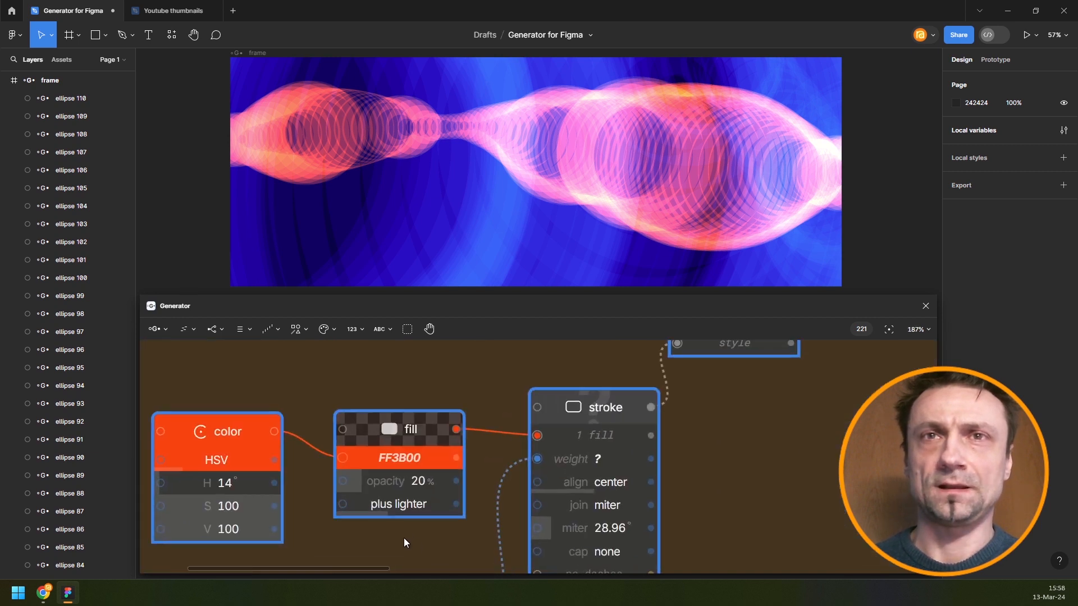
{"action": "left_click", "coordinate": [407, 506]}
{"action": "left_click", "coordinate": [459, 490]}
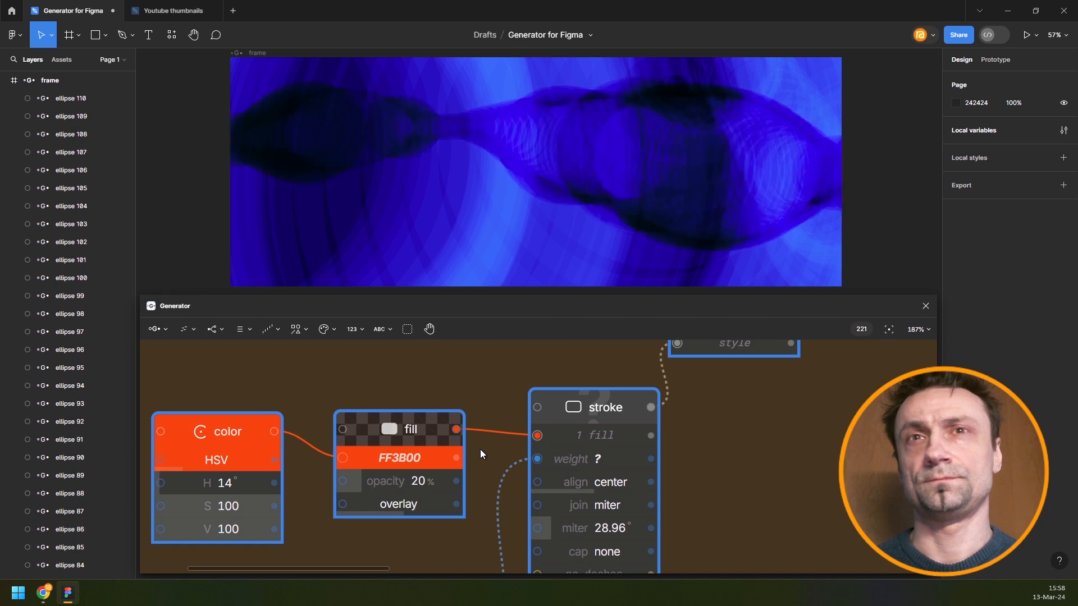
{"action": "left_click", "coordinate": [423, 504]}
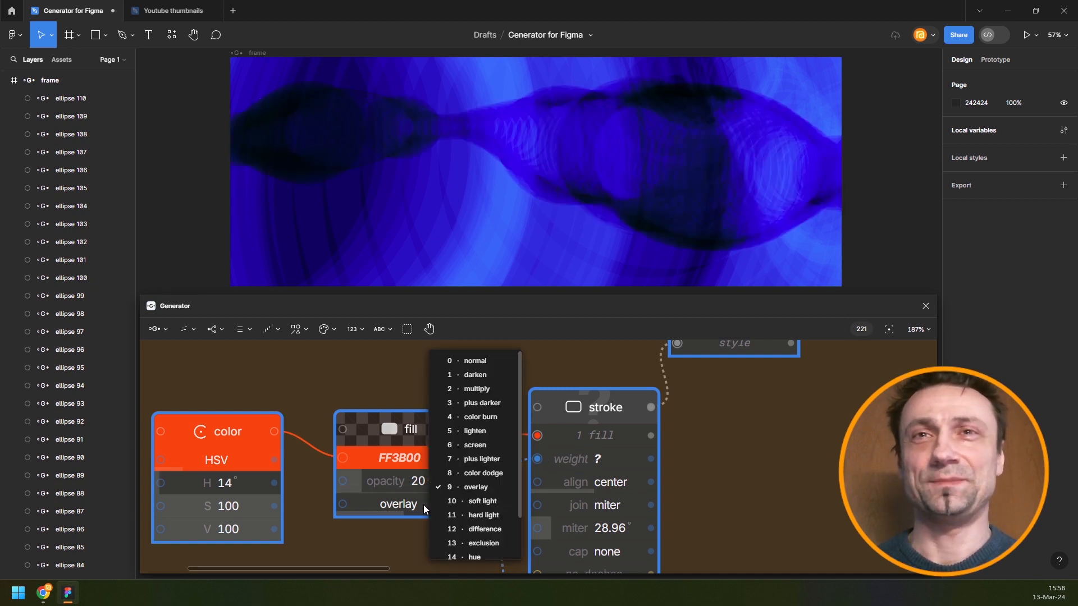
{"action": "left_click", "coordinate": [499, 513]}
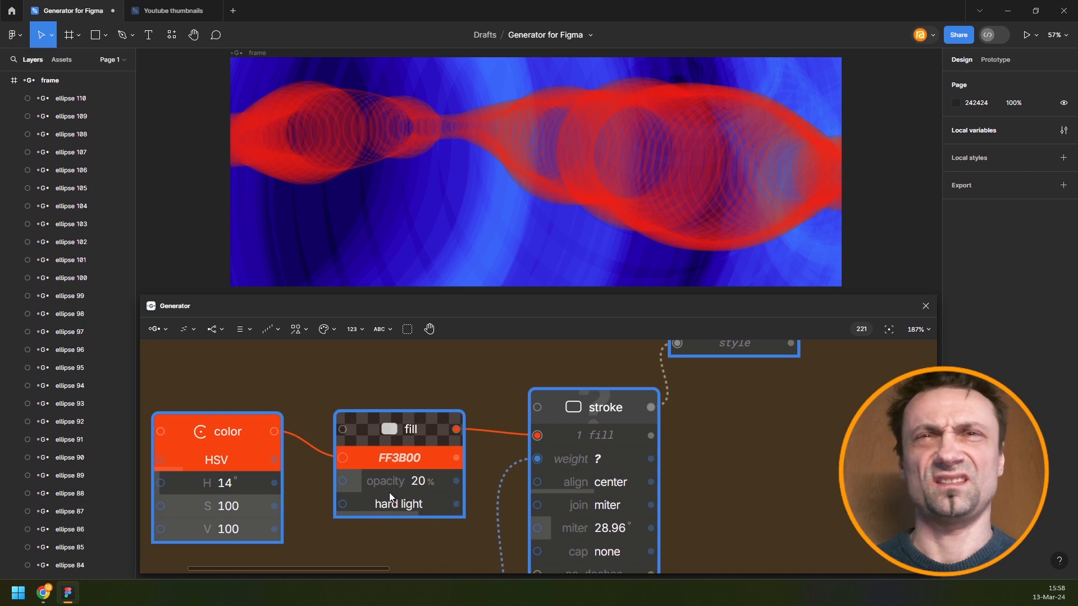
{"action": "left_click", "coordinate": [408, 506]}
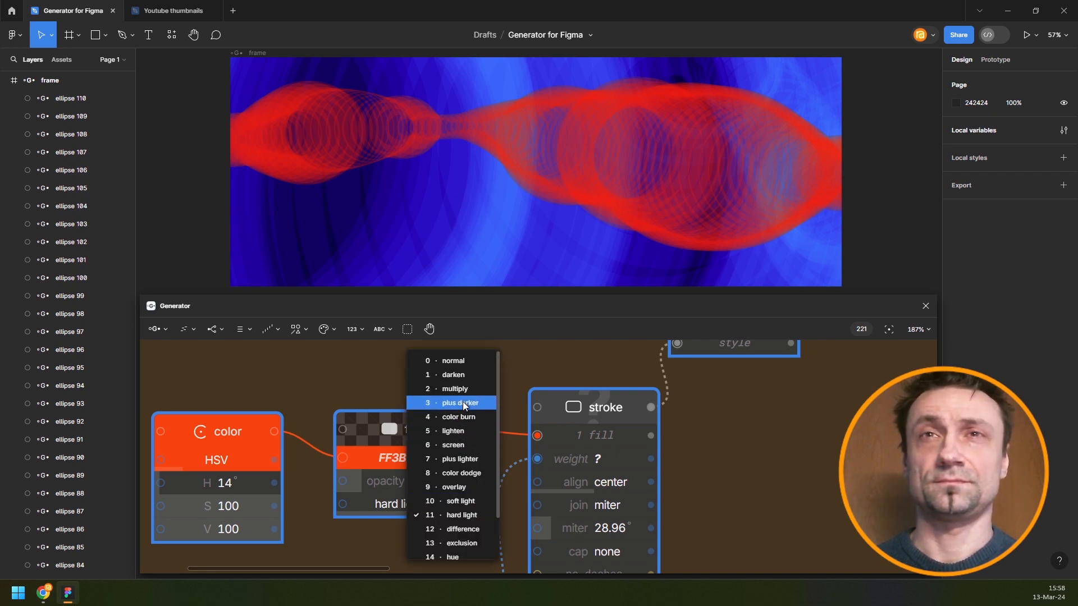
{"action": "left_click", "coordinate": [474, 443]}
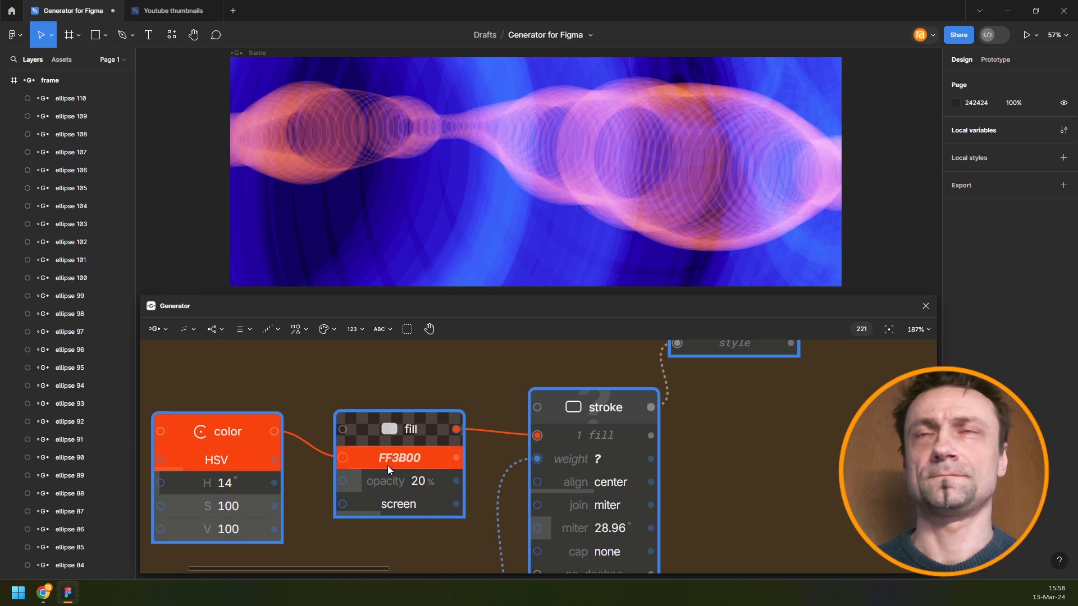
{"action": "left_click", "coordinate": [403, 504]}
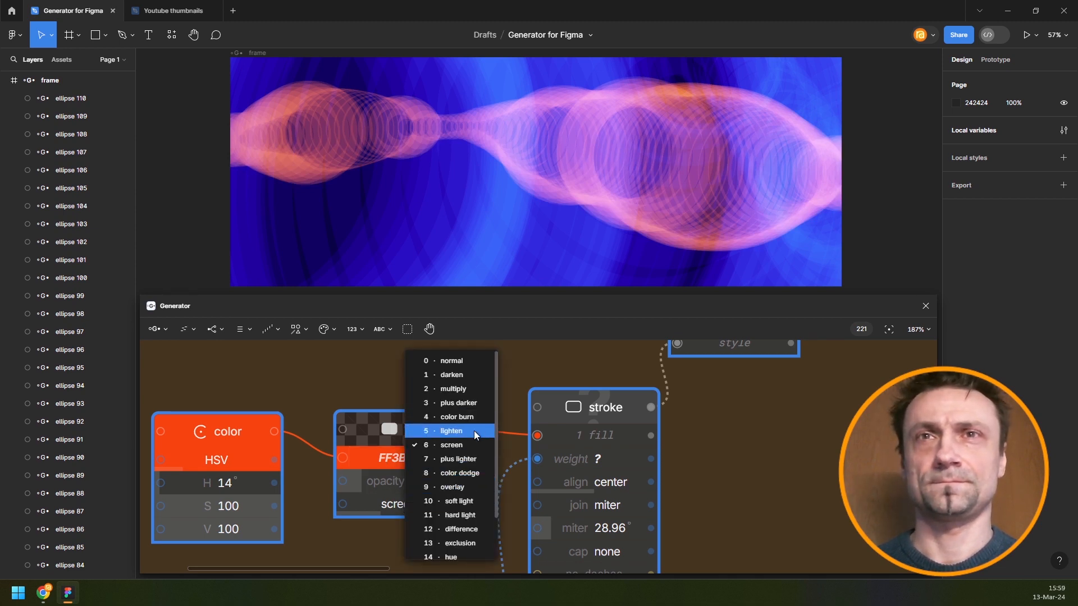
{"action": "left_click", "coordinate": [462, 497]}
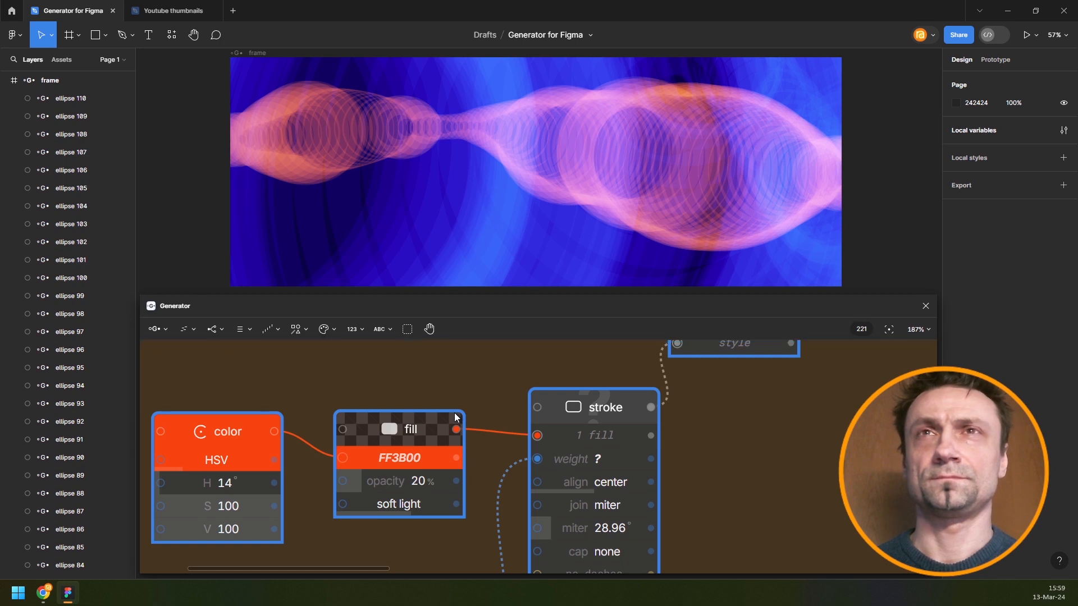
- Set the blend mode of the orange panel's fill node to plus lighter
{"action": "left_click", "coordinate": [405, 510]}
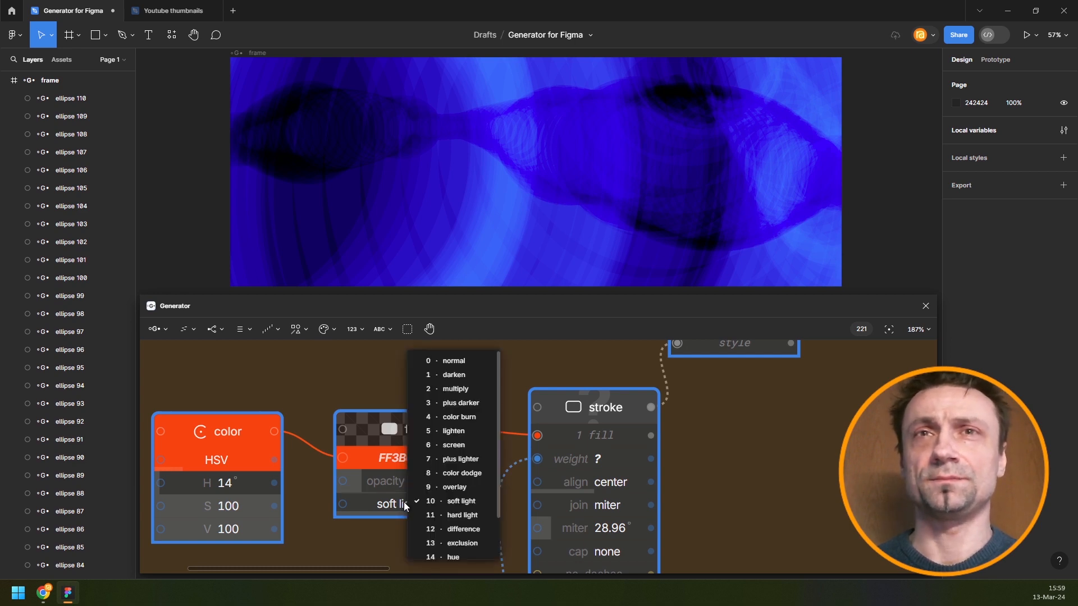
{"action": "left_click", "coordinate": [456, 460]}
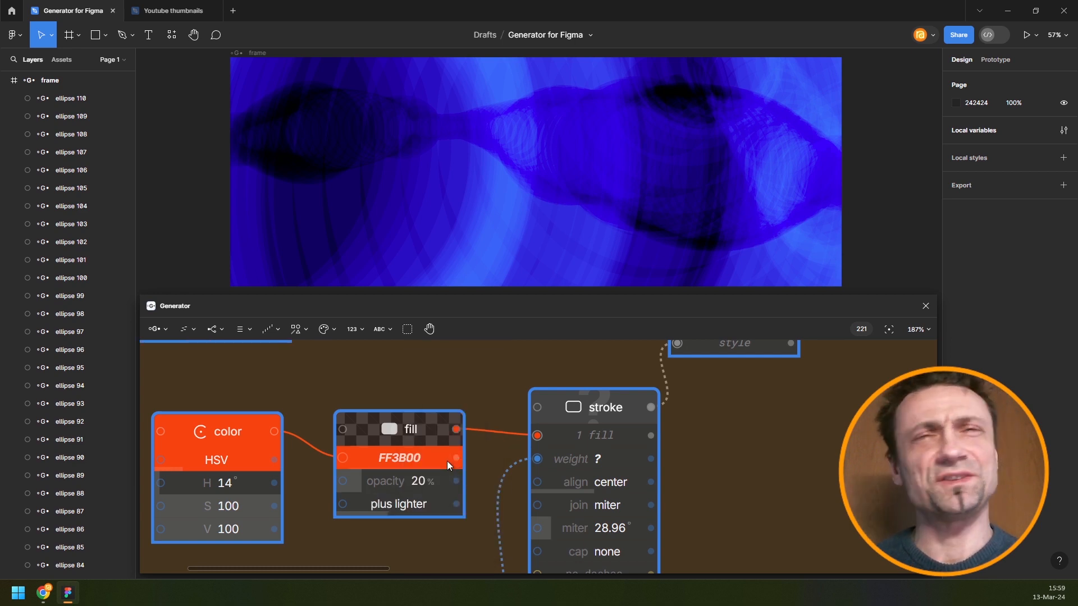
- Try hue values of 25, 0 and 5 on the orange panel's HSV color node
{"action": "left_click", "coordinate": [221, 483]}
{"action": "type", "text": "25"}
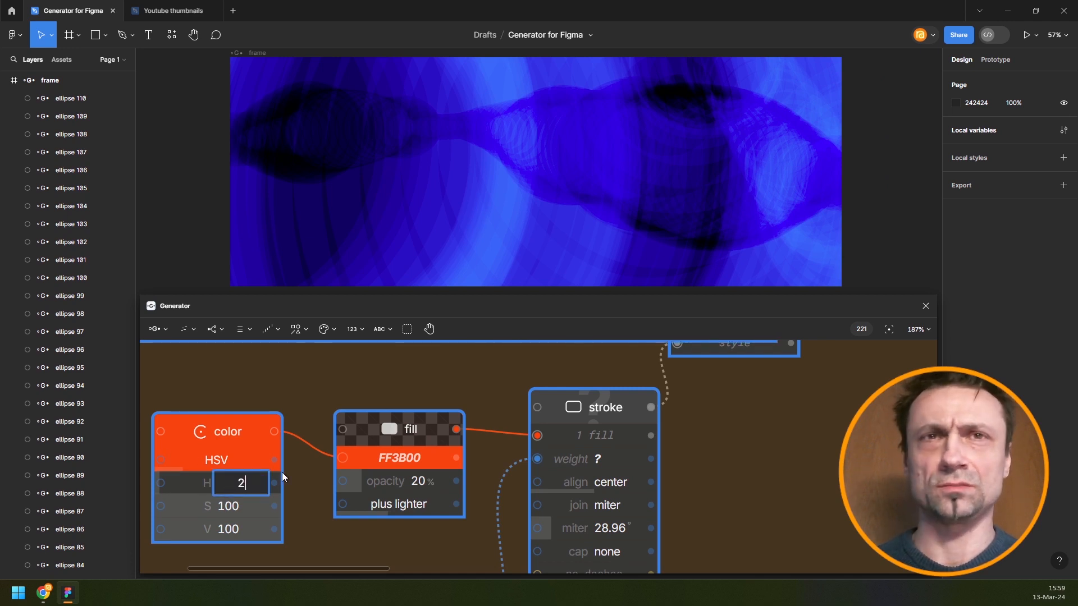
{"action": "key", "text": "Return"}
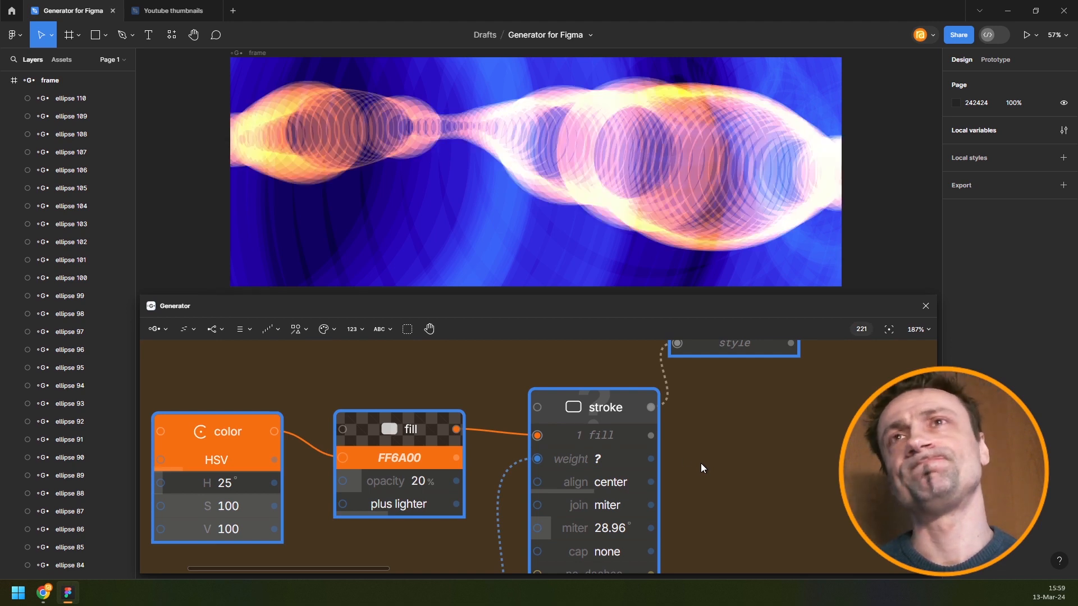
{"action": "left_click", "coordinate": [211, 481]}
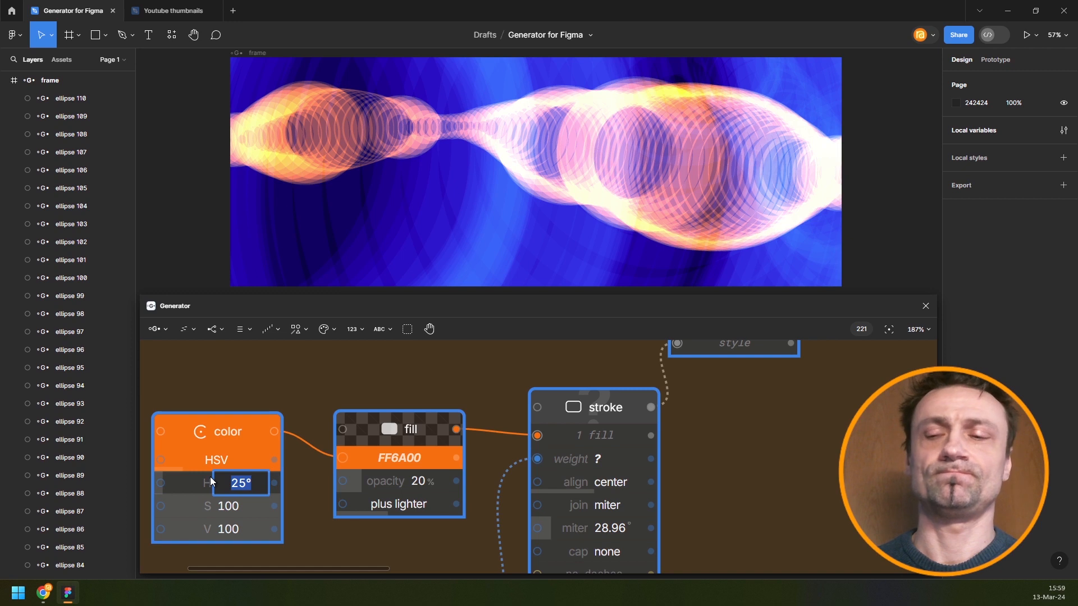
{"action": "type", "text": "0"}
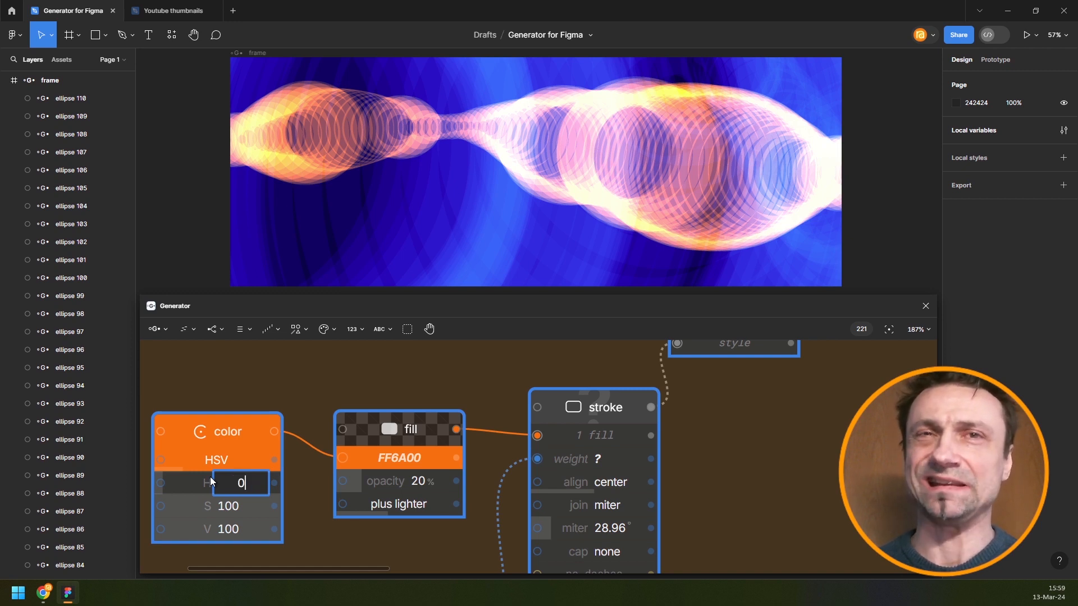
{"action": "key", "text": "Return"}
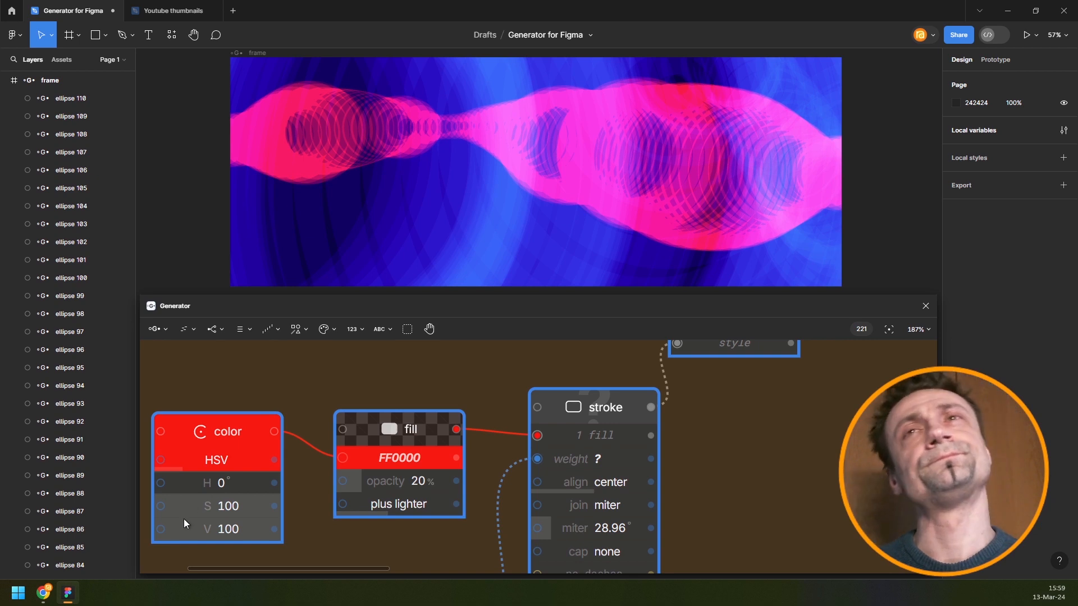
{"action": "left_click", "coordinate": [227, 482]}
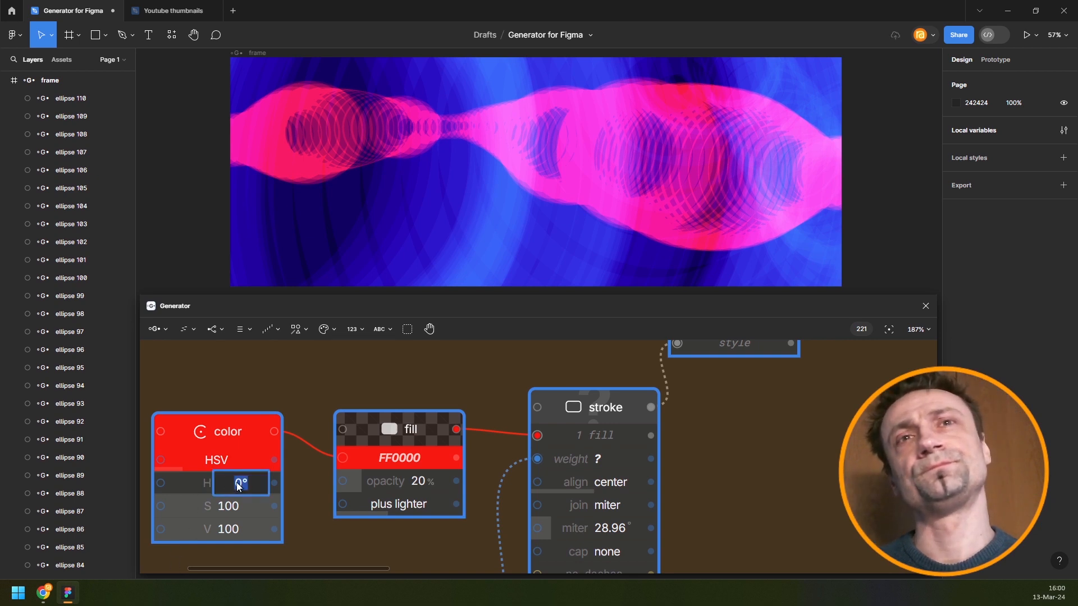
{"action": "type", "text": "5"}
{"action": "key", "text": "Return"}
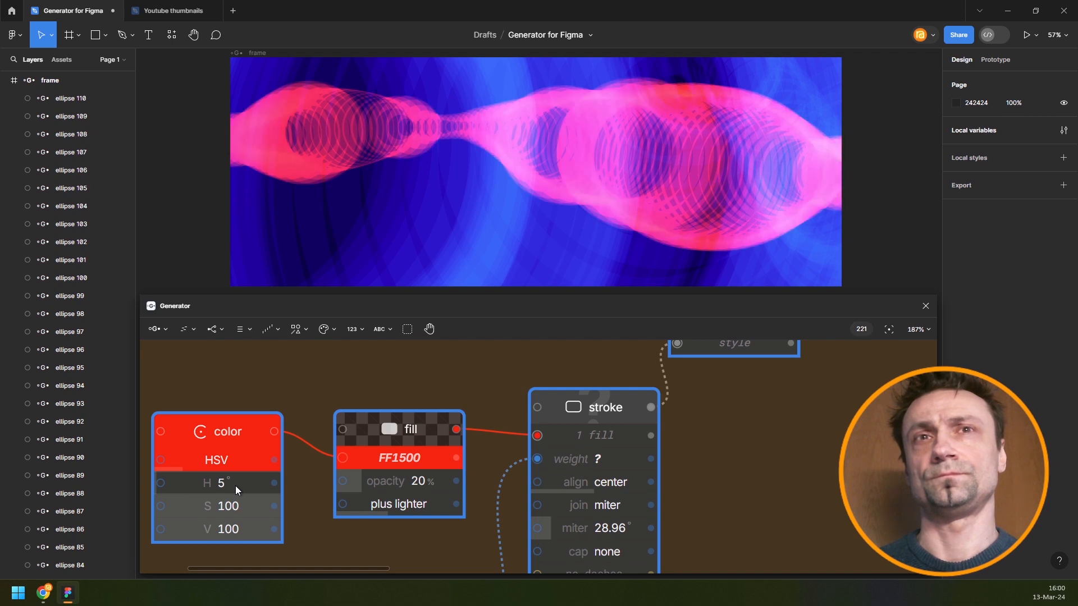
- Set the hue of the orange panel's color node to 15
{"action": "left_click", "coordinate": [236, 487]}
{"action": "type", "text": "1"}
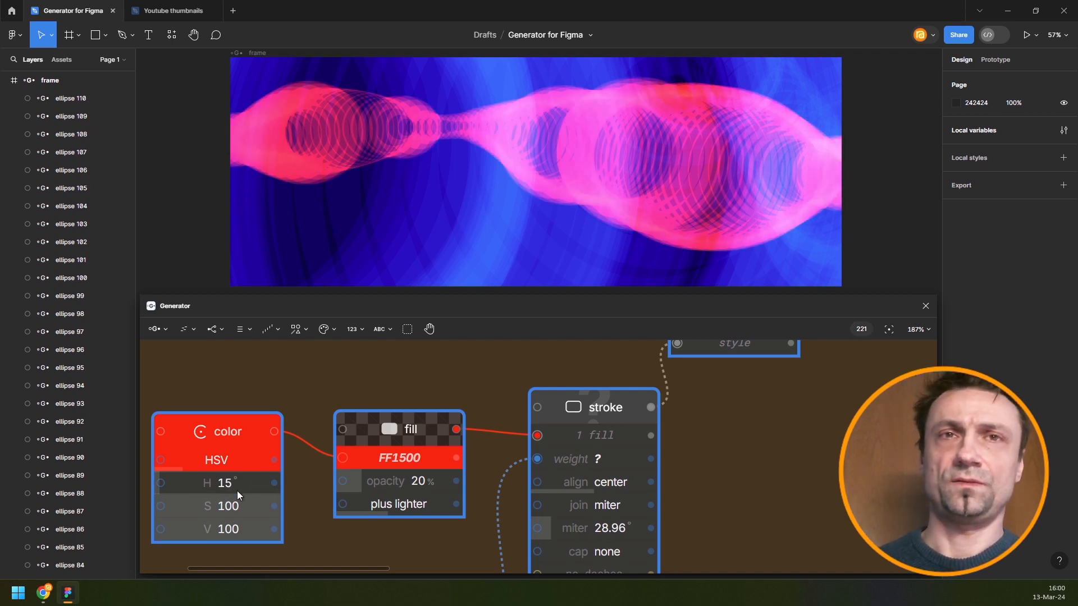
{"action": "key", "text": "Return"}
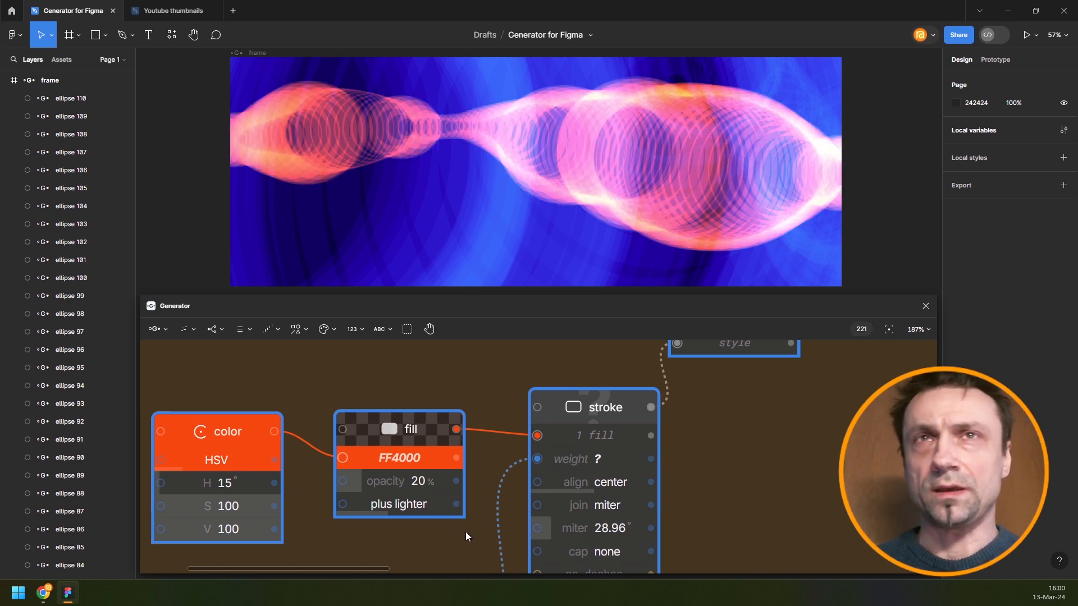
- Deselect all nodes and set the noise node driving the orange panel's move angle to min -20 and max 20
{"action": "scroll", "coordinate": [571, 507], "scroll_direction": "down", "scroll_amount": 4}
{"action": "left_click_drag", "start_coordinate": [649, 449], "coordinate": [416, 544]}
{"action": "scroll", "coordinate": [584, 500], "scroll_direction": "right", "scroll_amount": 3}
{"action": "scroll", "coordinate": [549, 458], "scroll_direction": "down", "scroll_amount": 3}
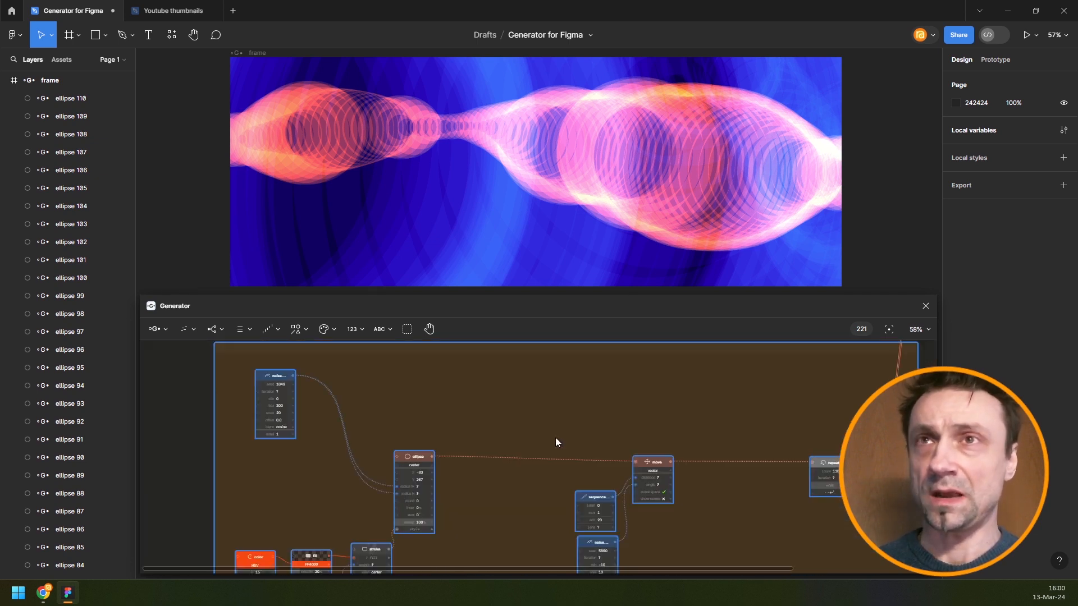
{"action": "left_click", "coordinate": [173, 425]}
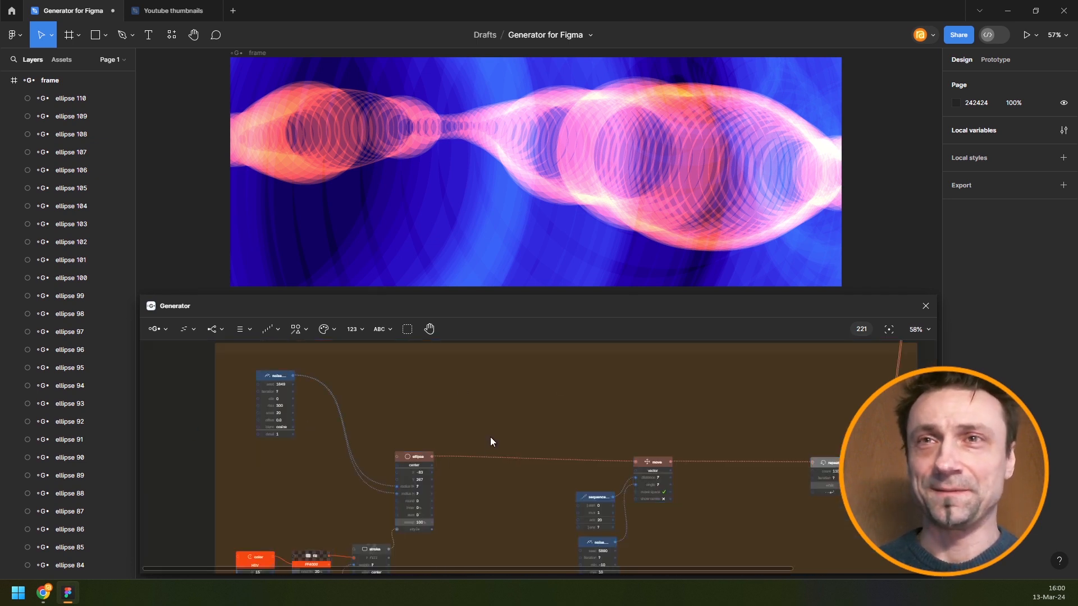
{"action": "scroll", "coordinate": [492, 437], "scroll_direction": "down", "scroll_amount": 3}
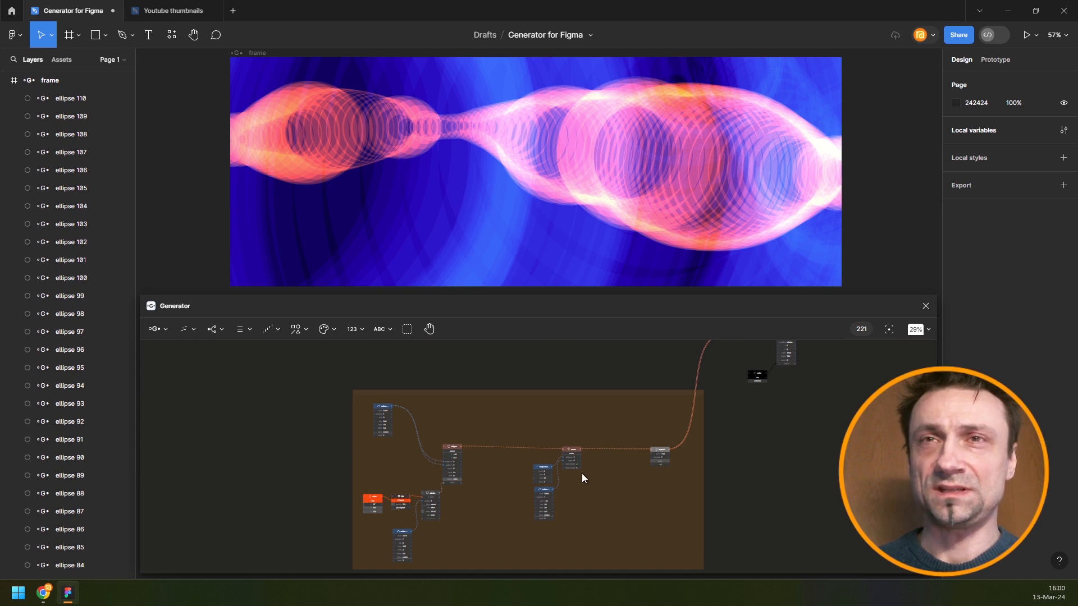
{"action": "scroll", "coordinate": [582, 475], "scroll_direction": "up", "scroll_amount": 8}
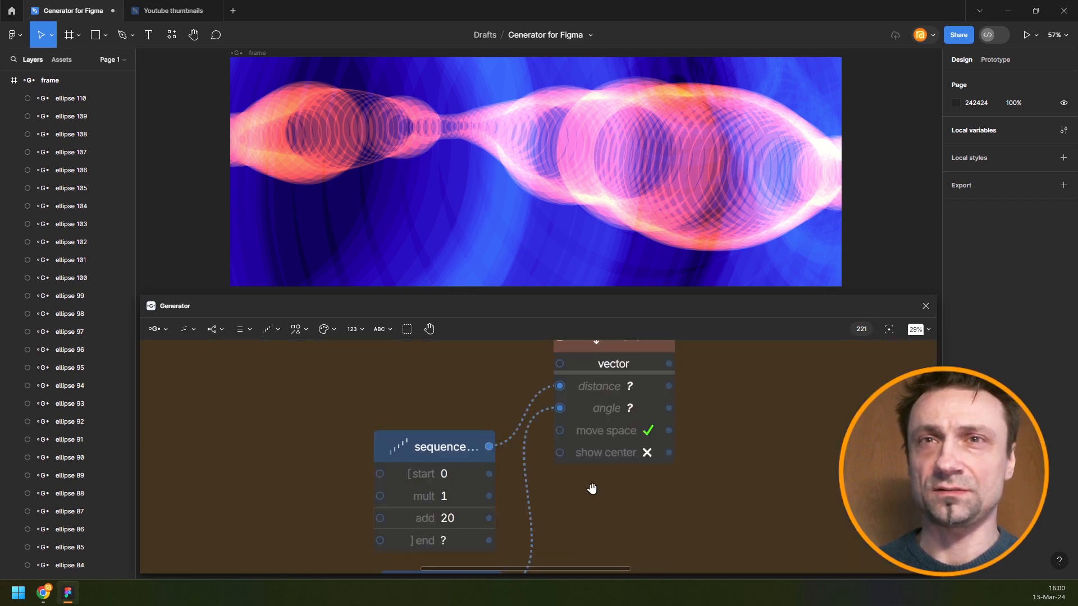
{"action": "left_click_drag", "start_coordinate": [592, 488], "coordinate": [596, 363]}
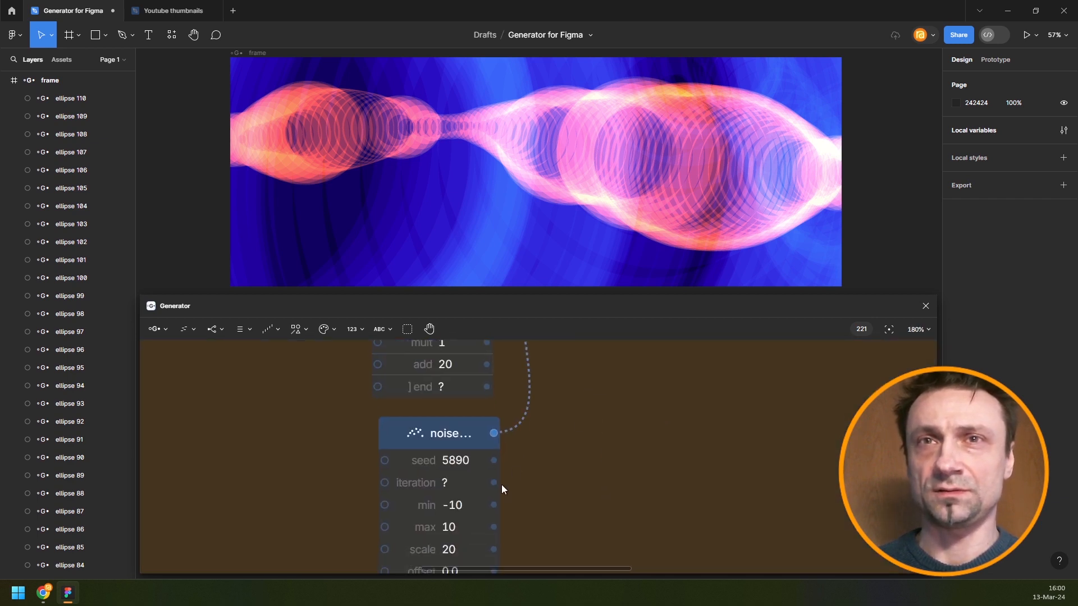
{"action": "left_click", "coordinate": [466, 508]}
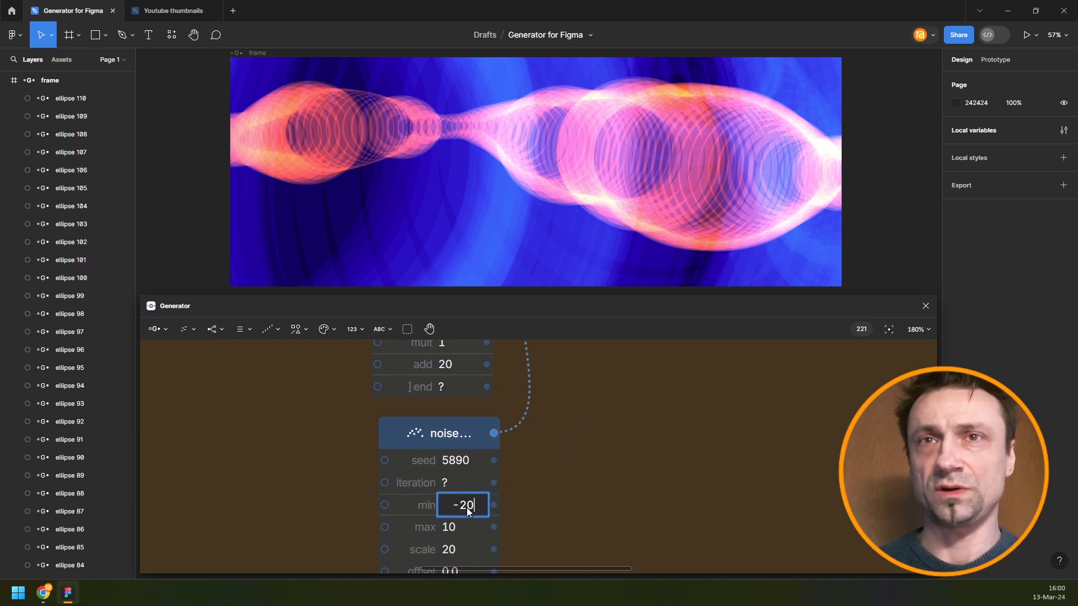
{"action": "key", "text": "Tab"}
{"action": "type", "text": "20"}
{"action": "key", "text": "Return"}
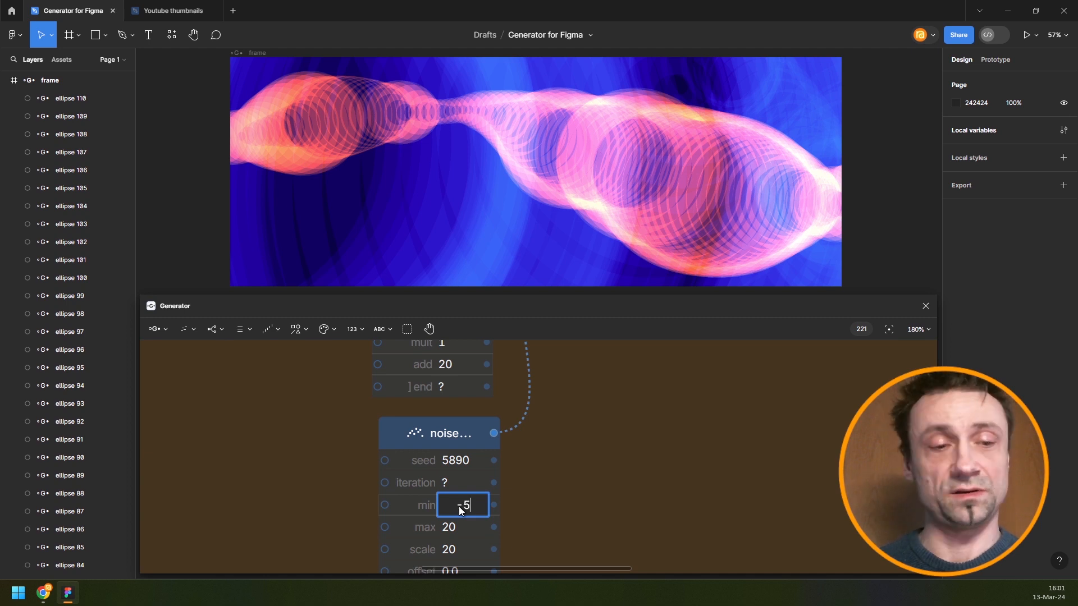
- Try a wider range of min -50 and max 50 on the noise node driving the orange tube's move angle
{"action": "type", "text": "0"}
{"action": "key", "text": "Tab"}
{"action": "type", "text": "50"}
{"action": "key", "text": "Return"}
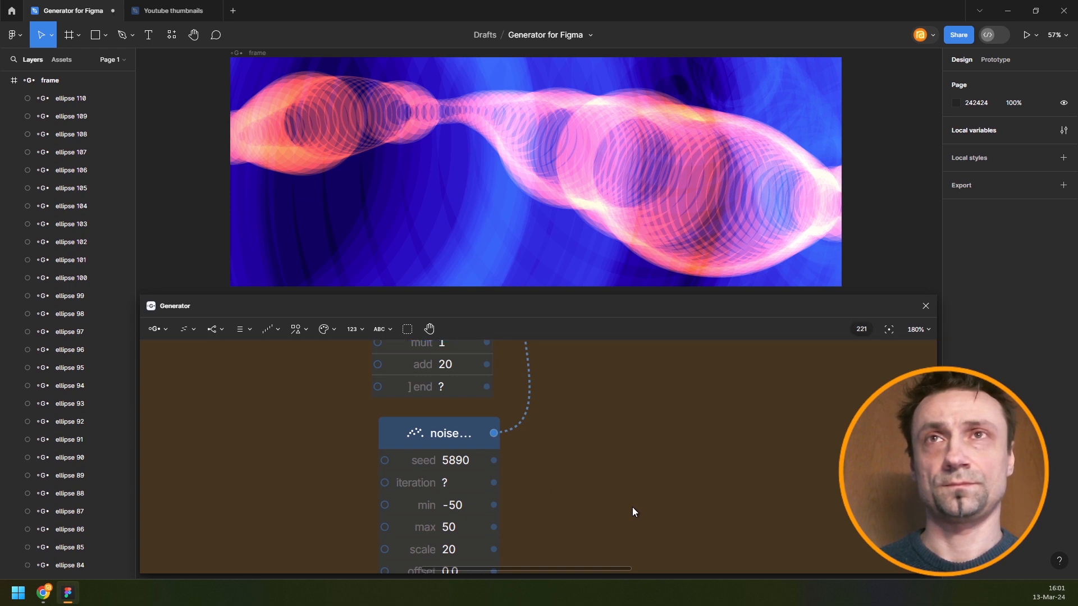
- Set the orange panel's move angle noise node to min -30 and max 30
{"action": "left_click", "coordinate": [459, 506]}
{"action": "type", "text": "-30"}
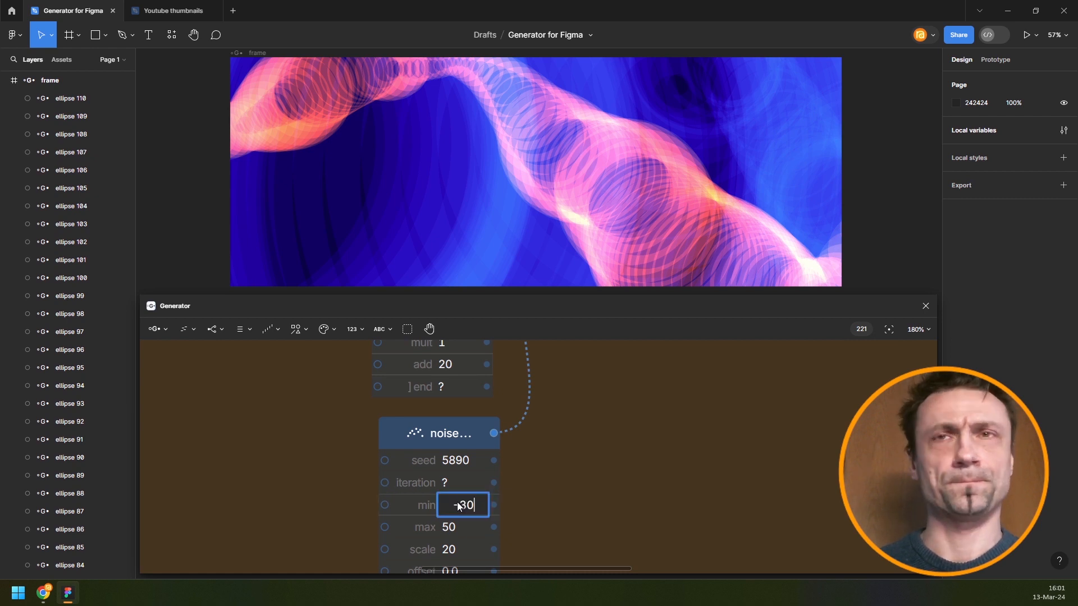
{"action": "key", "text": "Tab"}
{"action": "type", "text": "30"}
{"action": "key", "text": "Return"}
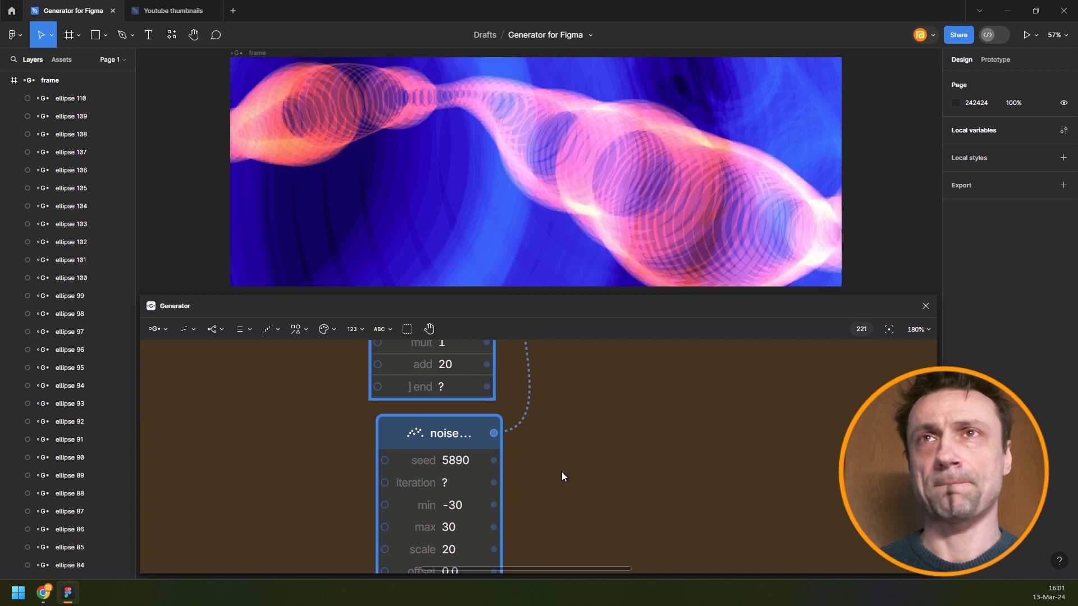
- Randomize the noise seeds of all nodes in the graph and fit the whole graph in view
{"action": "key", "text": "alt+r"}
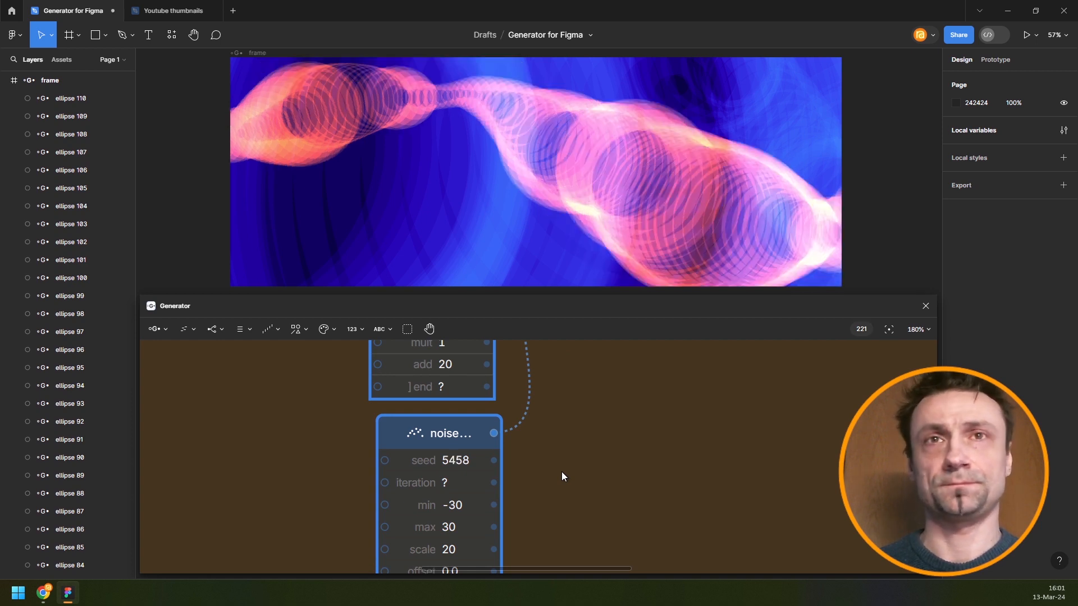
{"action": "key", "text": "shift+1"}
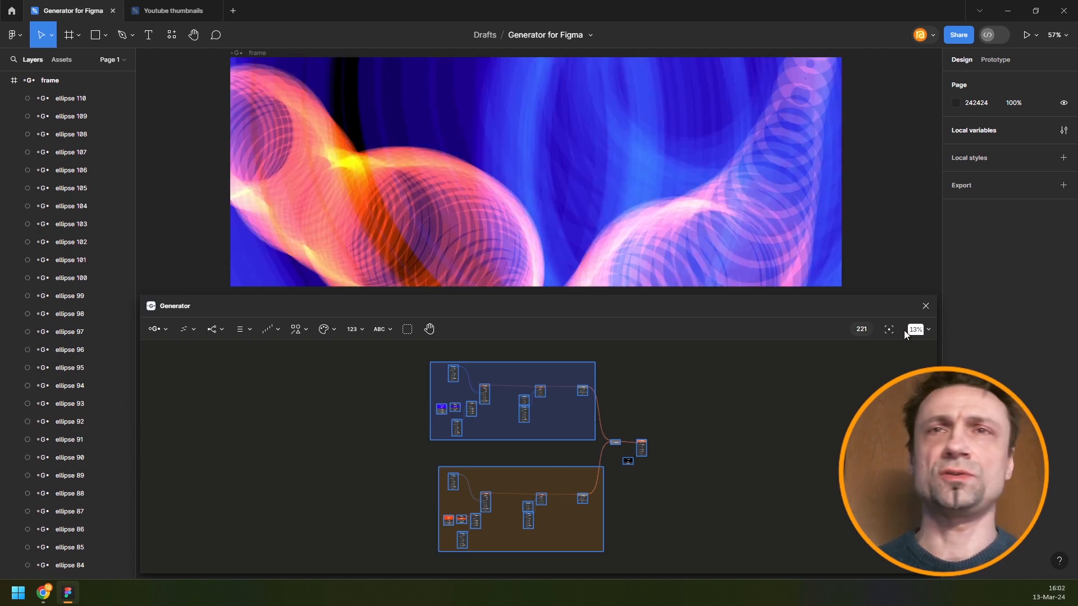
- Set the max of the noise node driving the orange ellipse's radius to 600
{"action": "scroll", "coordinate": [522, 512], "scroll_direction": "up", "scroll_amount": 3}
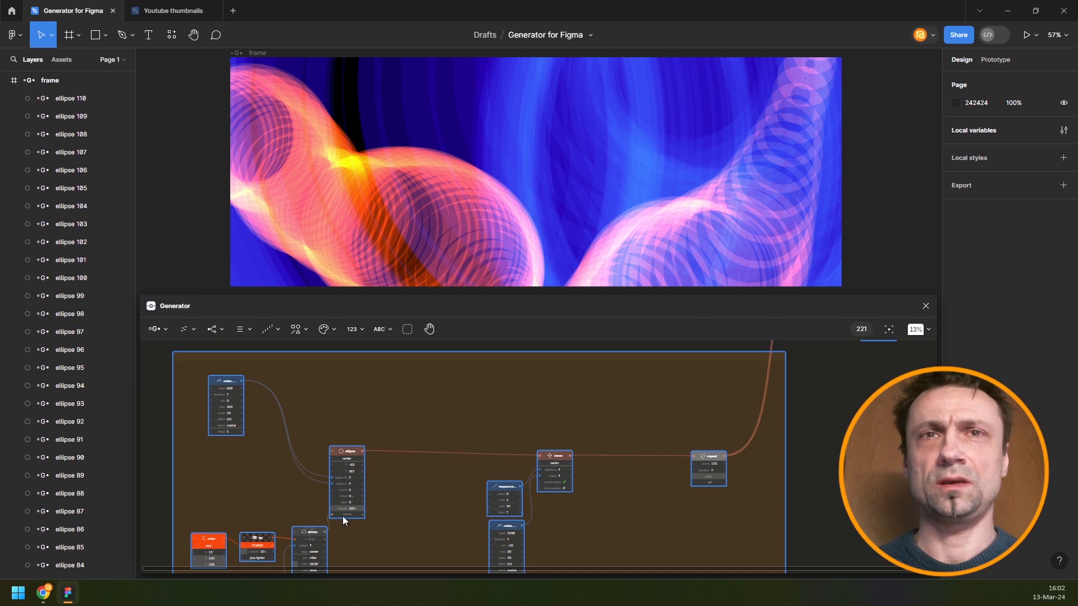
{"action": "scroll", "coordinate": [342, 515], "scroll_direction": "up", "scroll_amount": 1}
{"action": "left_click_drag", "start_coordinate": [296, 476], "coordinate": [457, 503]}
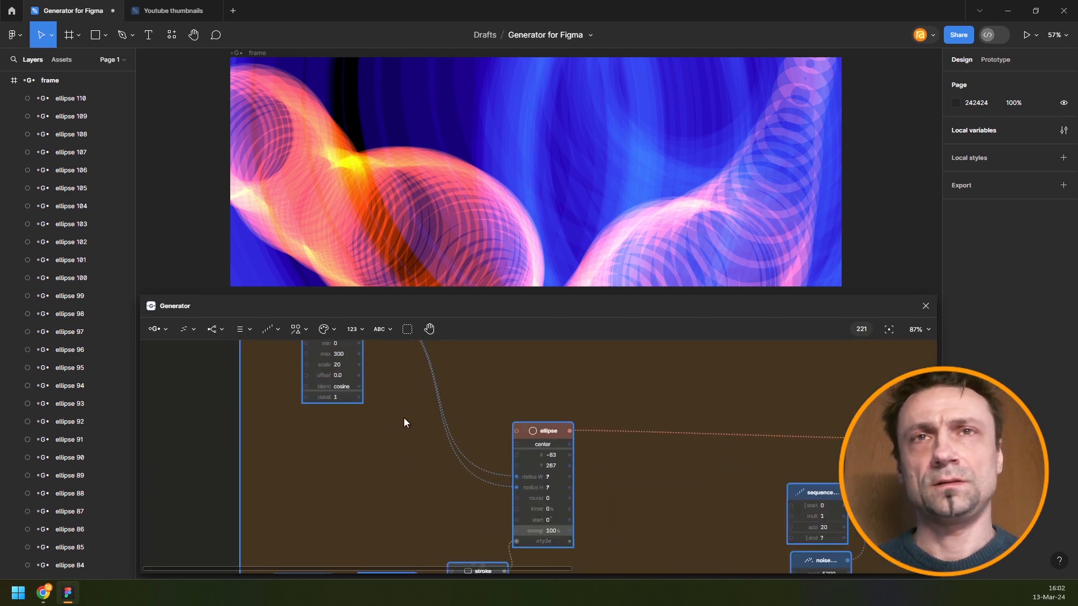
{"action": "left_click_drag", "start_coordinate": [404, 423], "coordinate": [429, 483]}
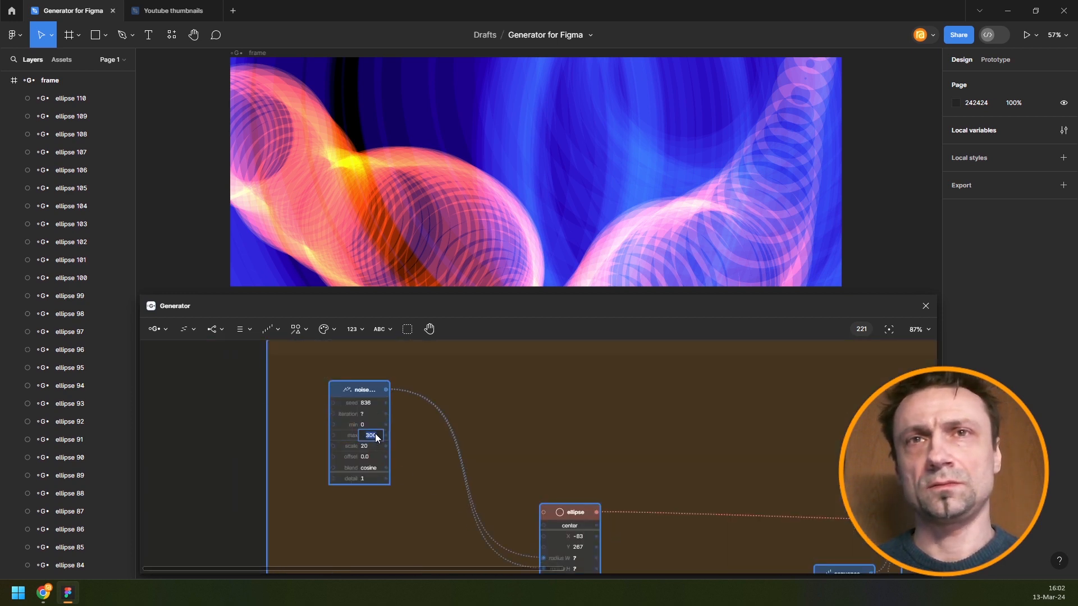
{"action": "type", "text": "600"}
{"action": "key", "text": "Return"}
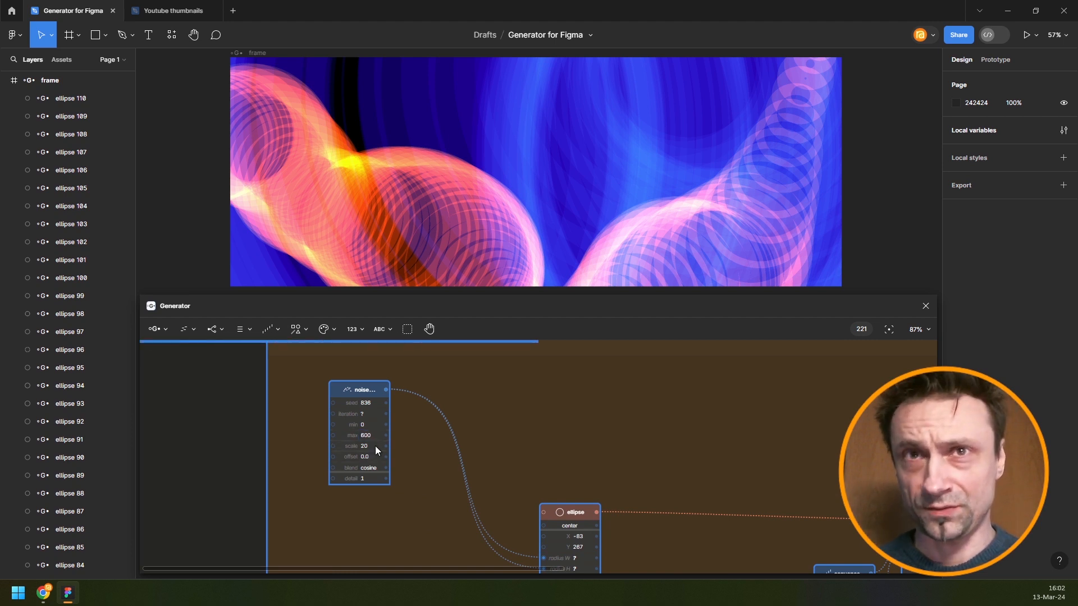
- Try a scale of 10 on the noise node driving the orange ellipse's radius
{"action": "left_click", "coordinate": [375, 446]}
{"action": "type", "text": "10"}
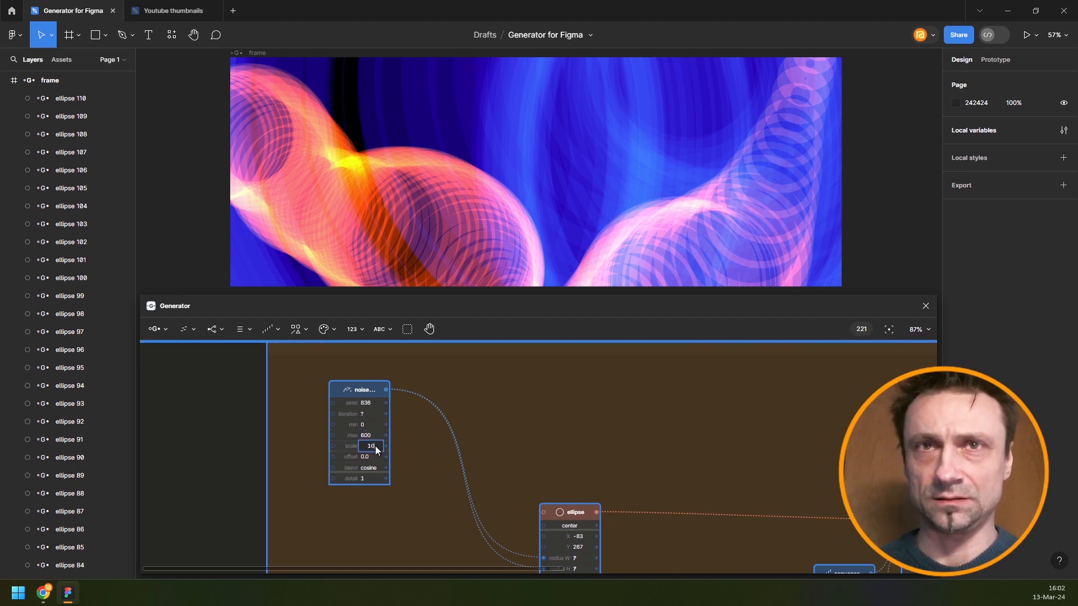
{"action": "key", "text": "Return"}
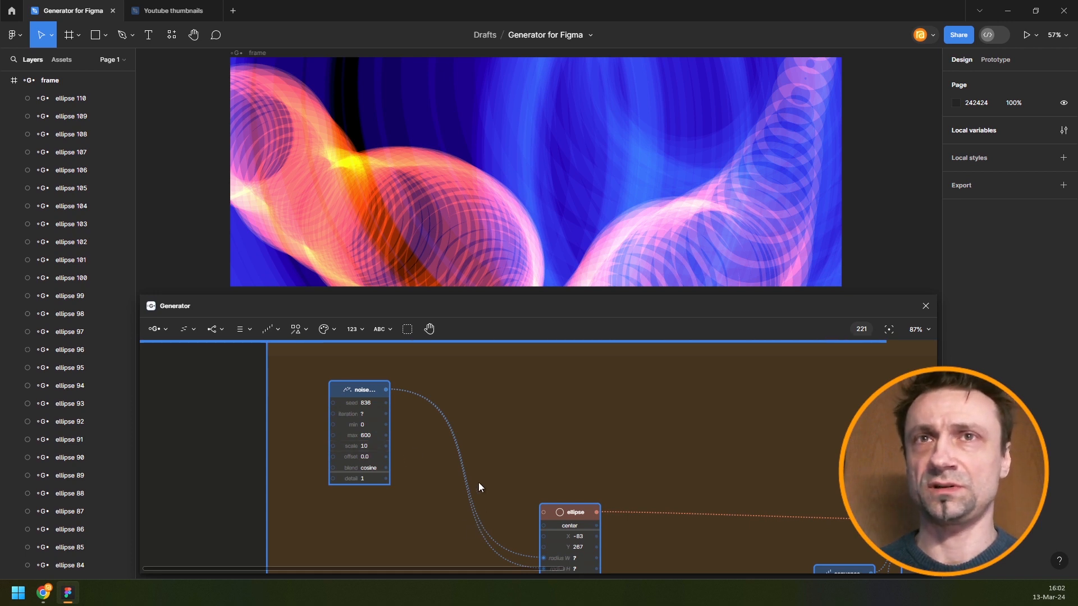
{"action": "scroll", "coordinate": [470, 462], "scroll_direction": "down", "scroll_amount": 4}
{"action": "scroll", "coordinate": [470, 458], "scroll_direction": "down", "scroll_amount": 1}
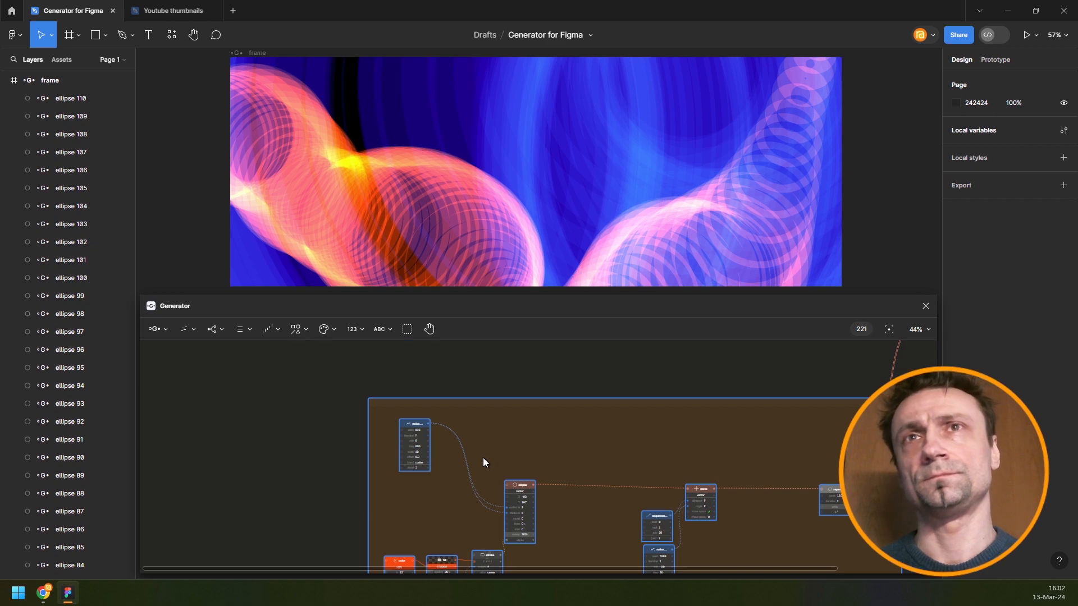
{"action": "scroll", "coordinate": [456, 427], "scroll_direction": "down", "scroll_amount": 2}
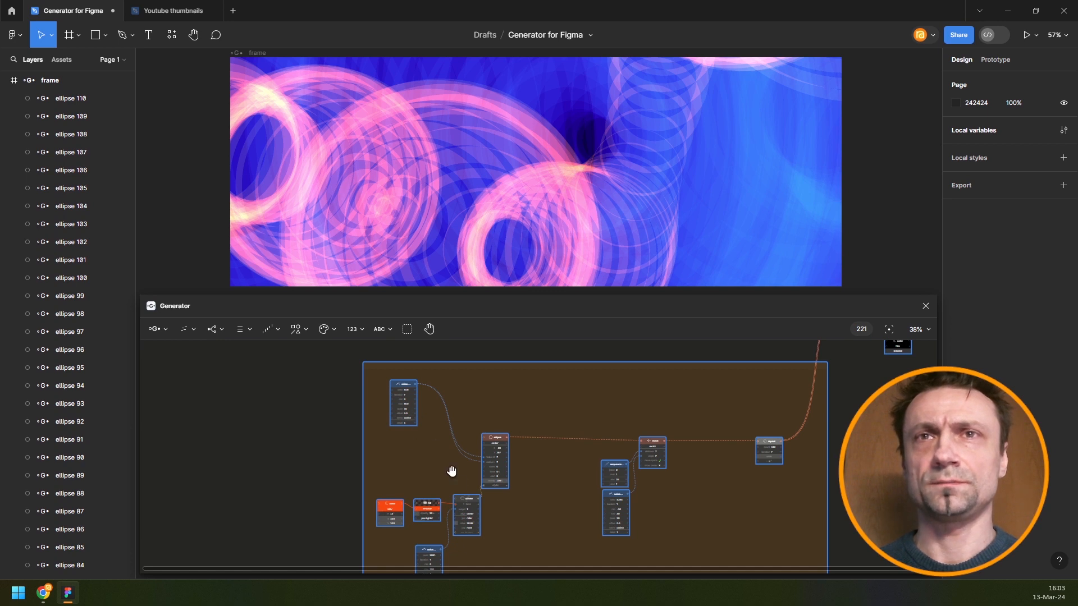
- Set the scale of the noise node driving the orange ellipse's radius to 17
{"action": "scroll", "coordinate": [452, 473], "scroll_direction": "up", "scroll_amount": 10}
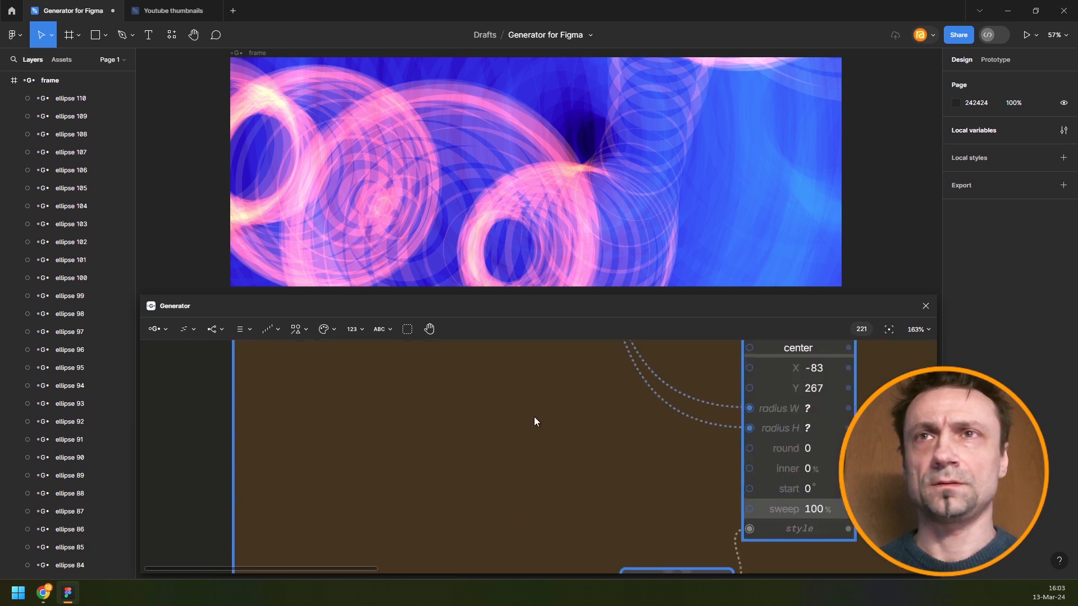
{"action": "scroll", "coordinate": [518, 508], "scroll_direction": "up", "scroll_amount": 4}
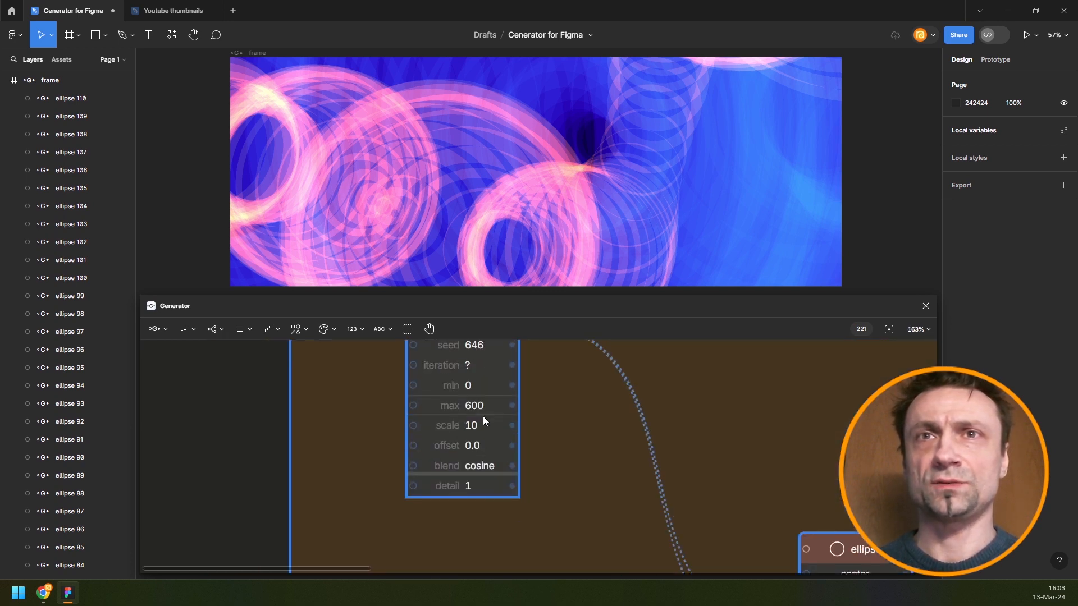
{"action": "type", "text": "17"}
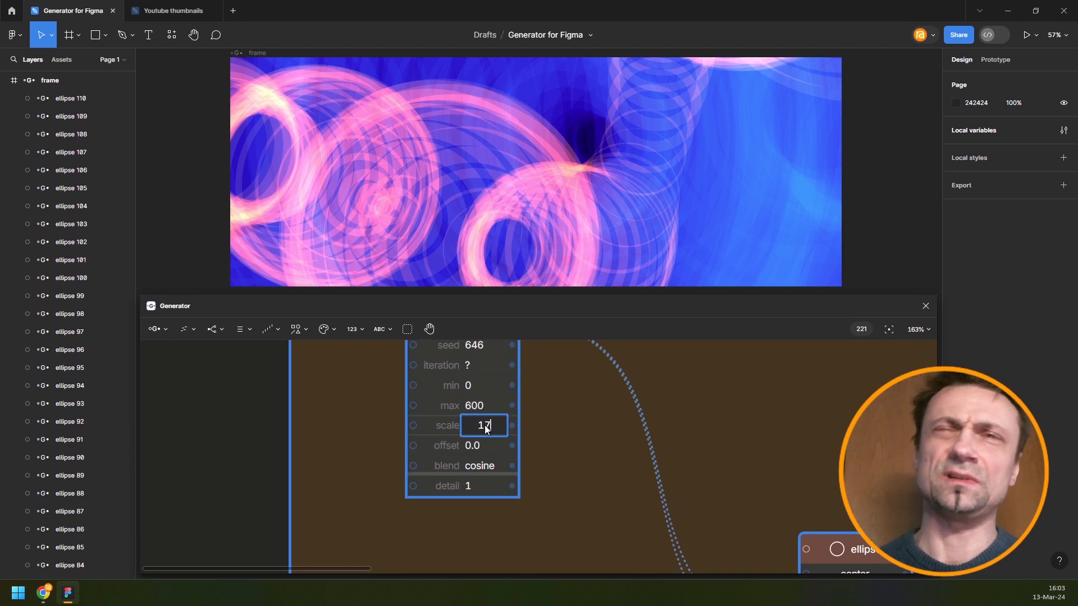
{"action": "key", "text": "Return"}
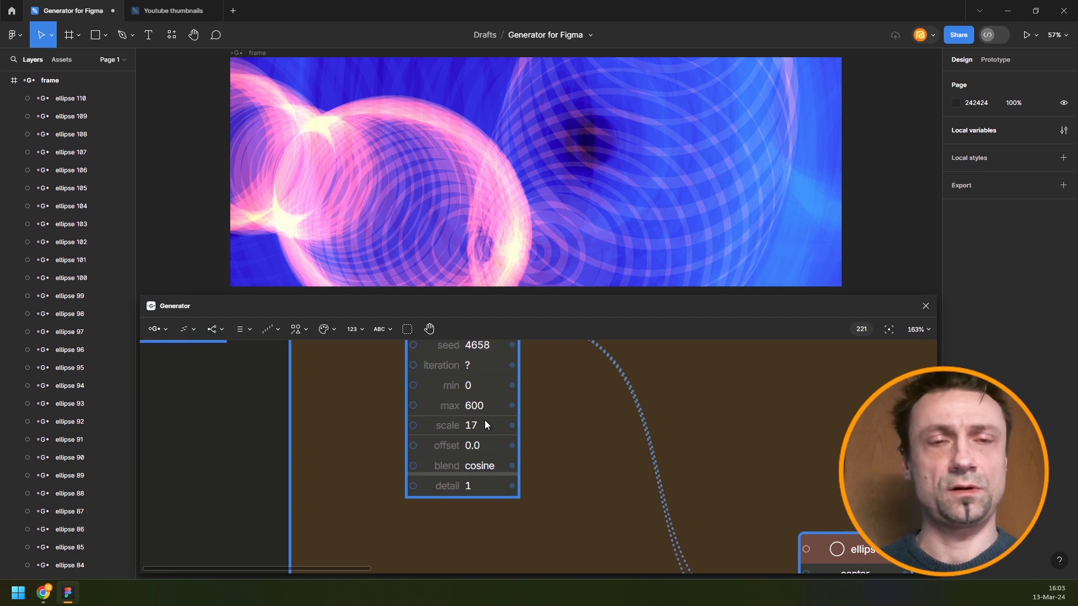
{"action": "key", "text": "shift+1"}
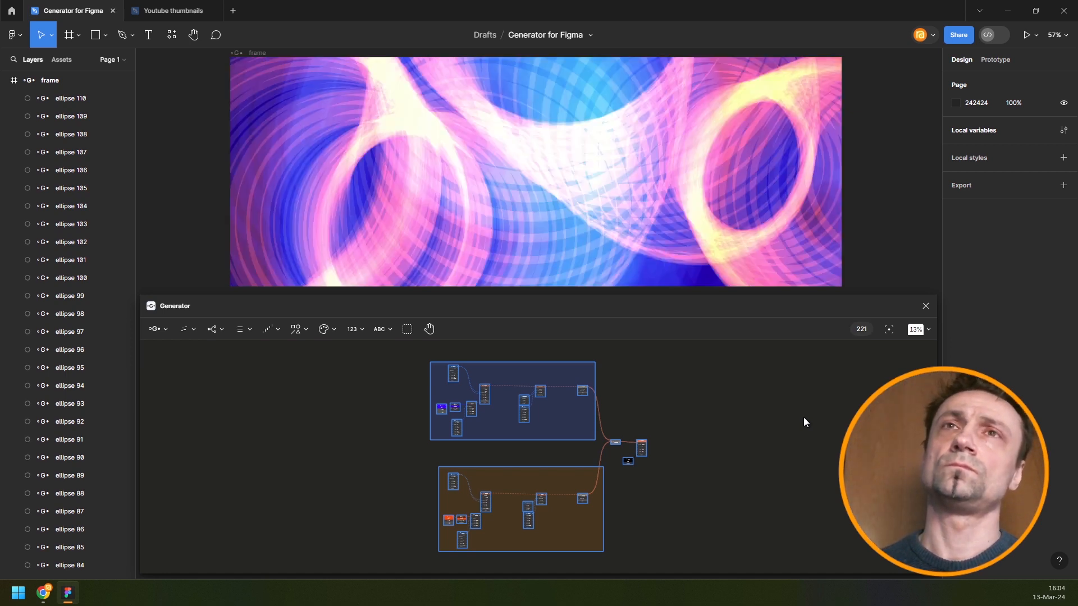
- Deselect all nodes and save the node graph to a GEN file named "X banner 1" in the Generator files folder
{"action": "left_click", "coordinate": [692, 380]}
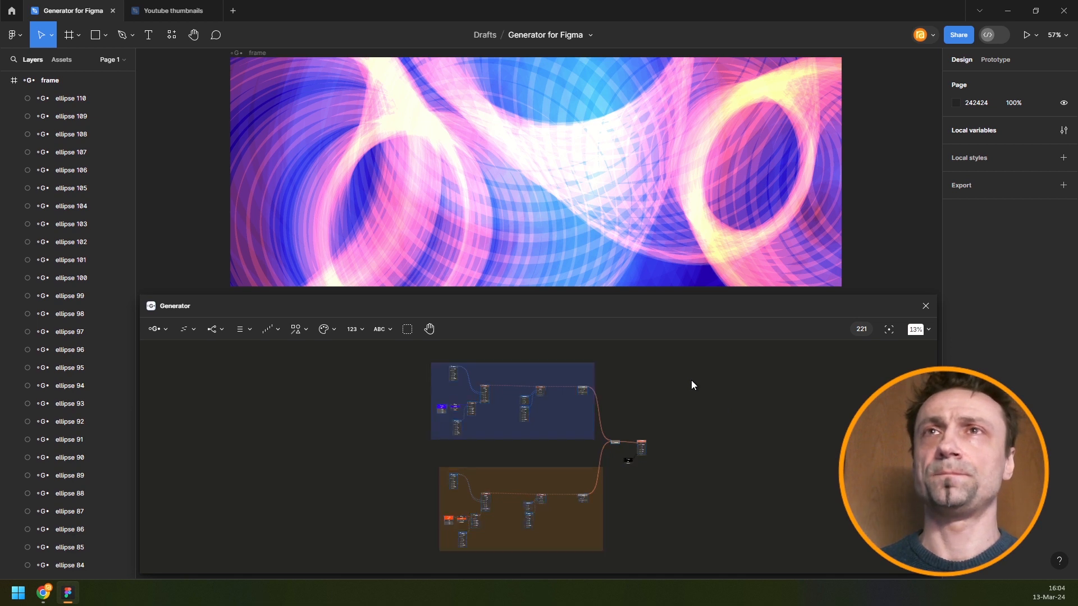
{"action": "left_click", "coordinate": [155, 330]}
{"action": "mouse_move", "coordinate": [185, 380]}
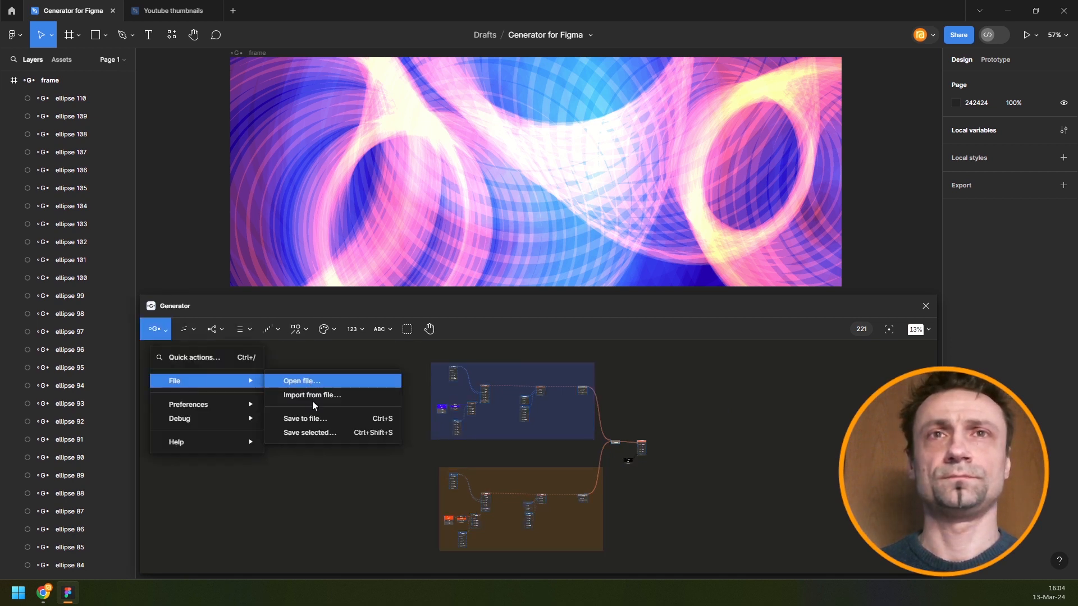
{"action": "left_click", "coordinate": [306, 419]}
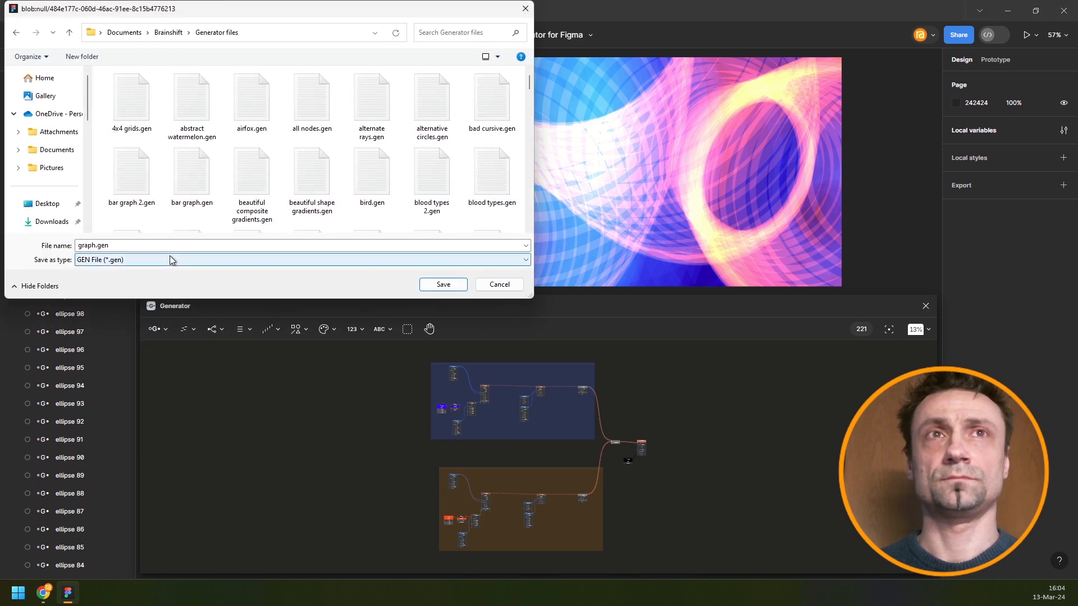
{"action": "double_click", "coordinate": [122, 245]}
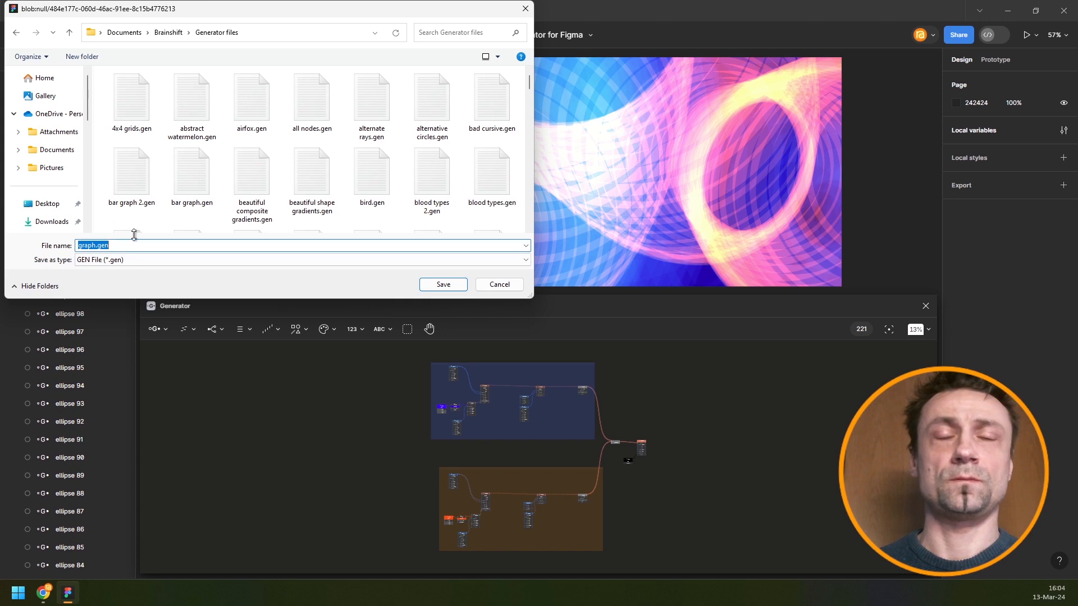
{"action": "type", "text": "twi"}
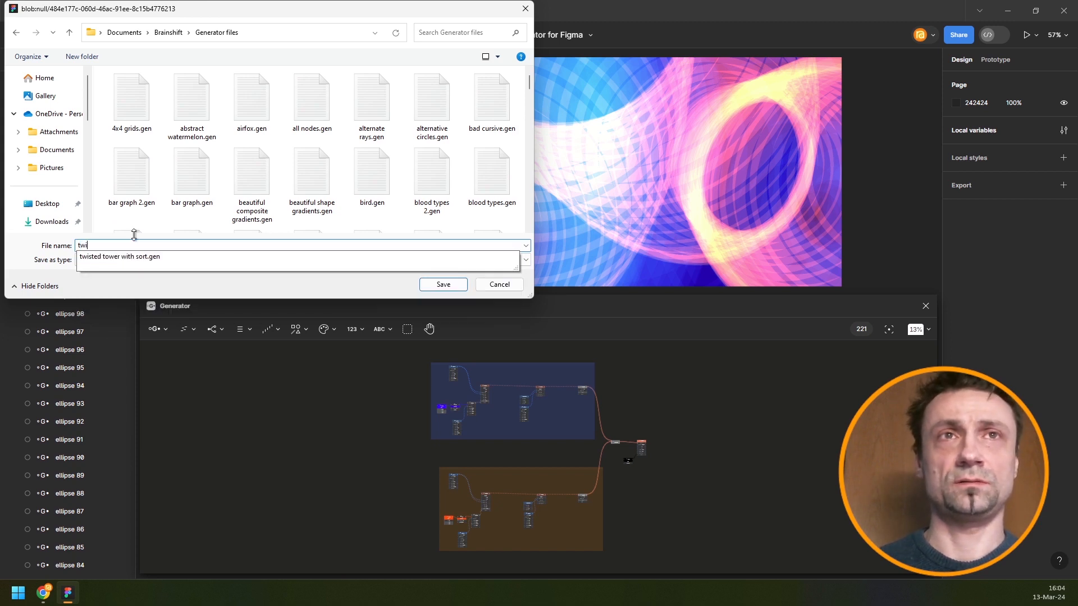
{"action": "key", "text": "BackSpace"}
{"action": "key", "text": "BackSpace"}
{"action": "key", "text": "BackSpace"}
{"action": "type", "text": "X back"}
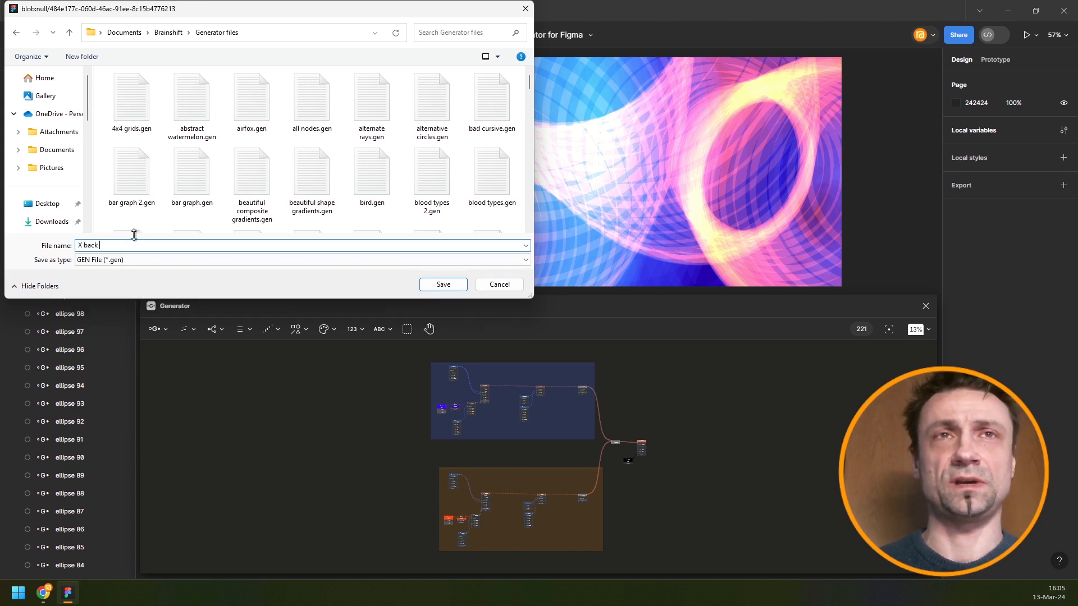
{"action": "key", "text": "BackSpace"}
{"action": "type", "text": "anner 12"}
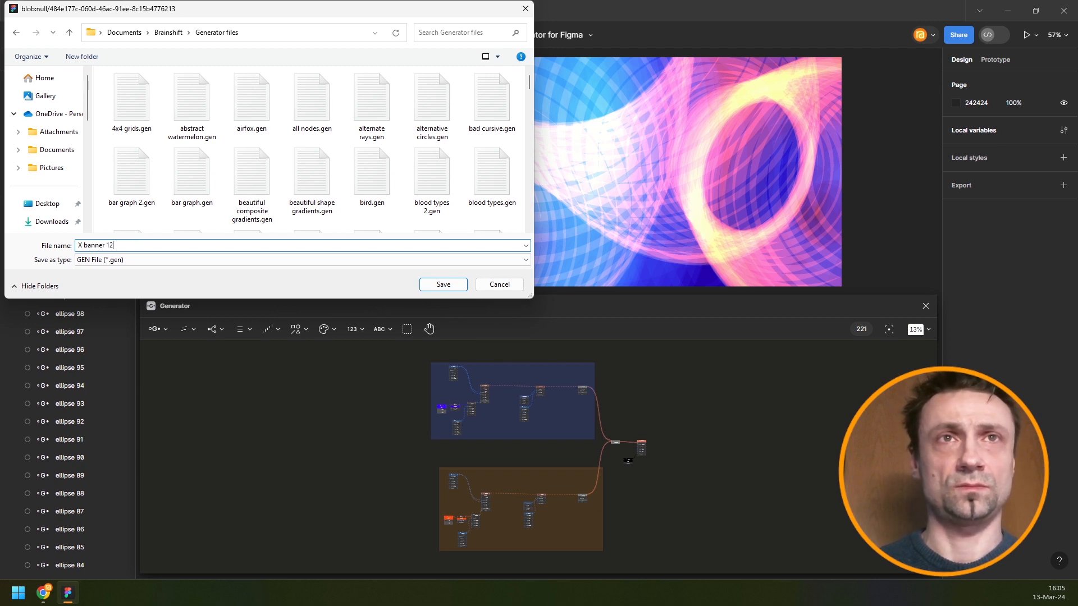
{"action": "key", "text": "BackSpace"}
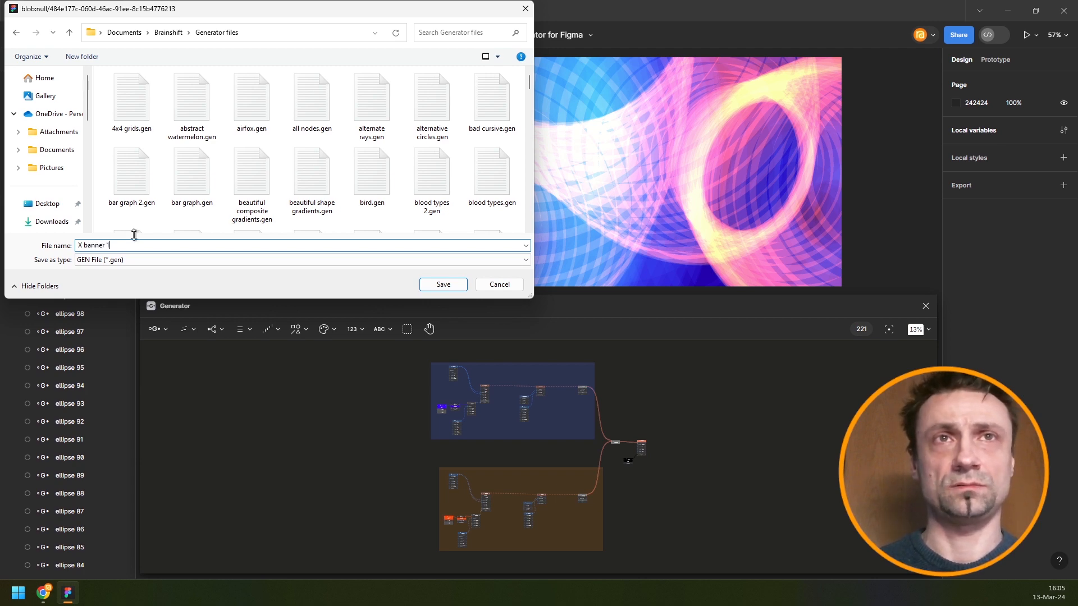
{"action": "key", "text": "Return"}
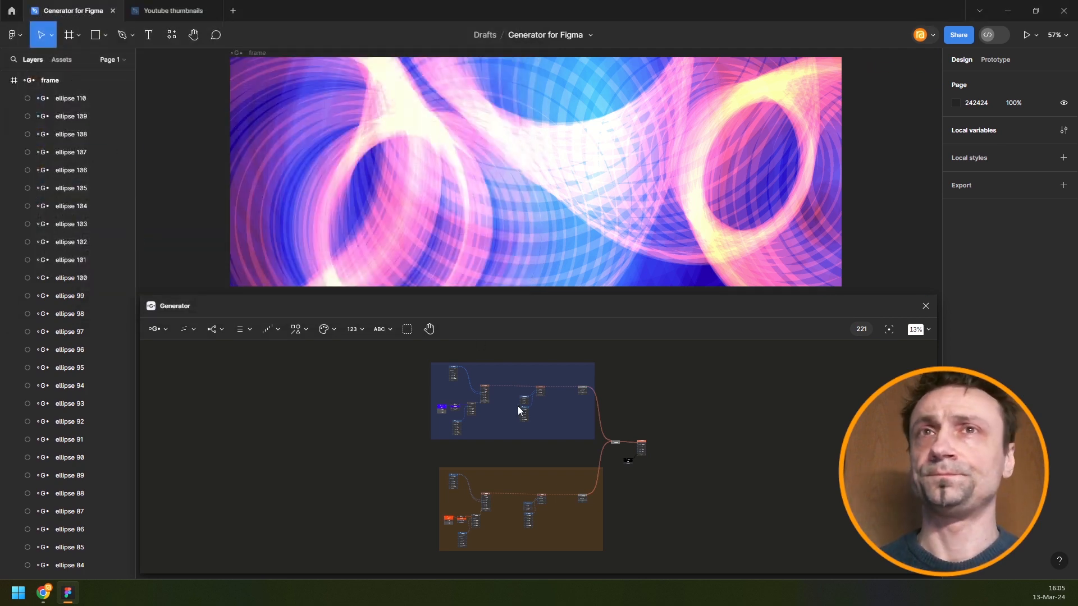
- Select all nodes, randomize their noise seeds for a new banner variation, and clear the selection
{"action": "key", "text": "ctrl+a"}
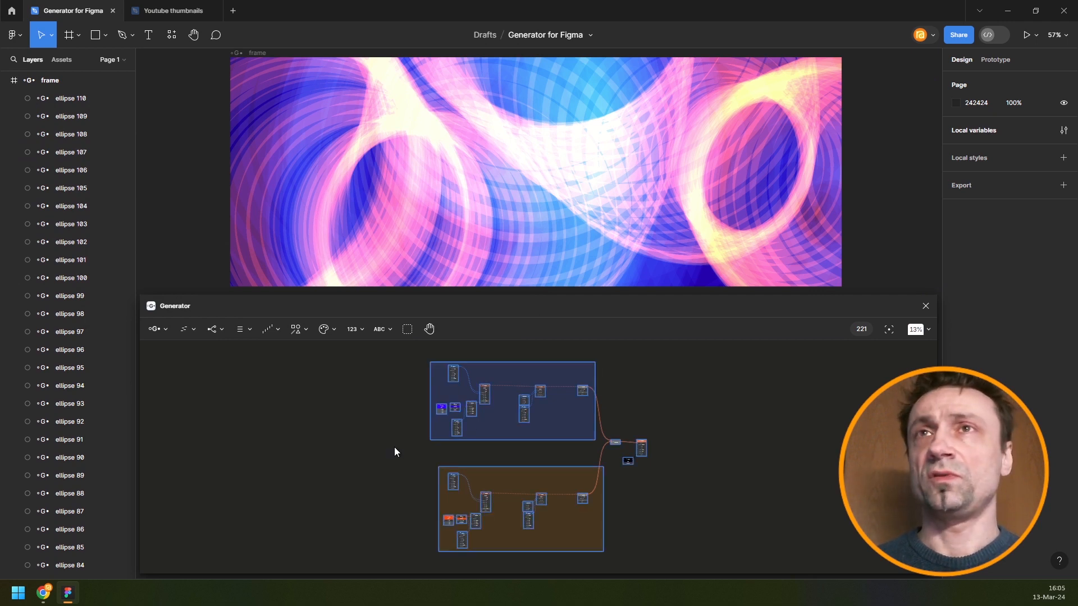
{"action": "key", "text": "r"}
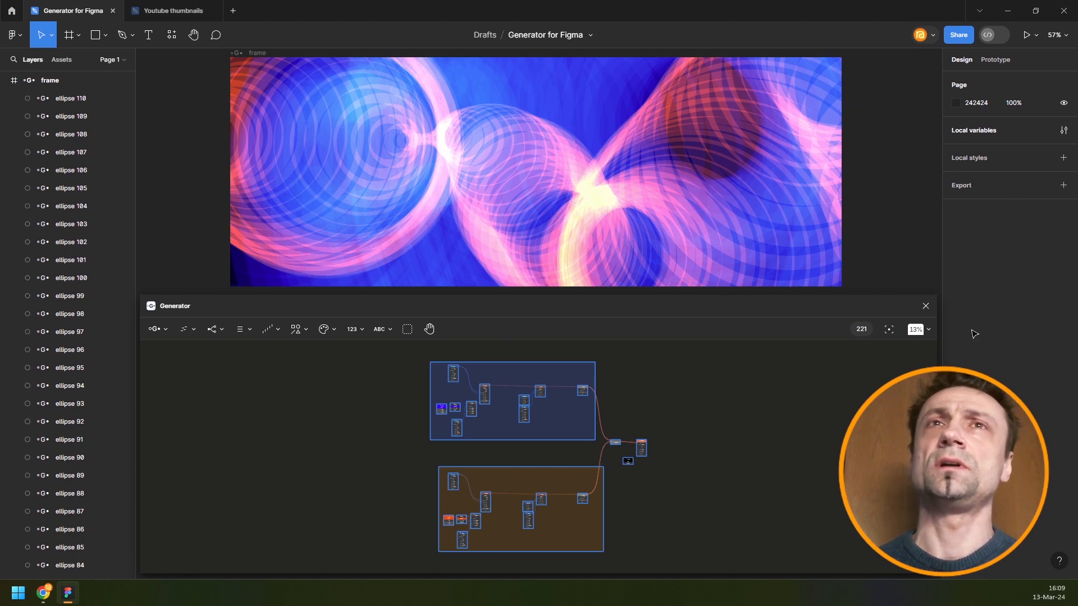
{"action": "left_click", "coordinate": [725, 427]}
- Save the new variation of the node graph as "X banner 2.gen" in the Generator files folder
{"action": "left_click", "coordinate": [169, 329]}
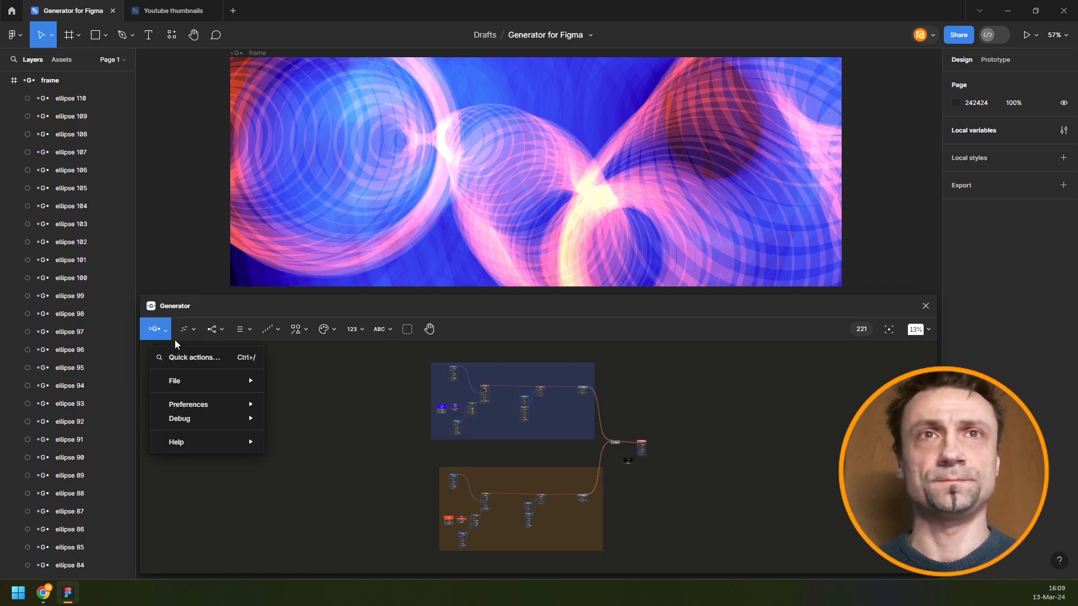
{"action": "mouse_move", "coordinate": [208, 379]}
{"action": "left_click", "coordinate": [311, 418]}
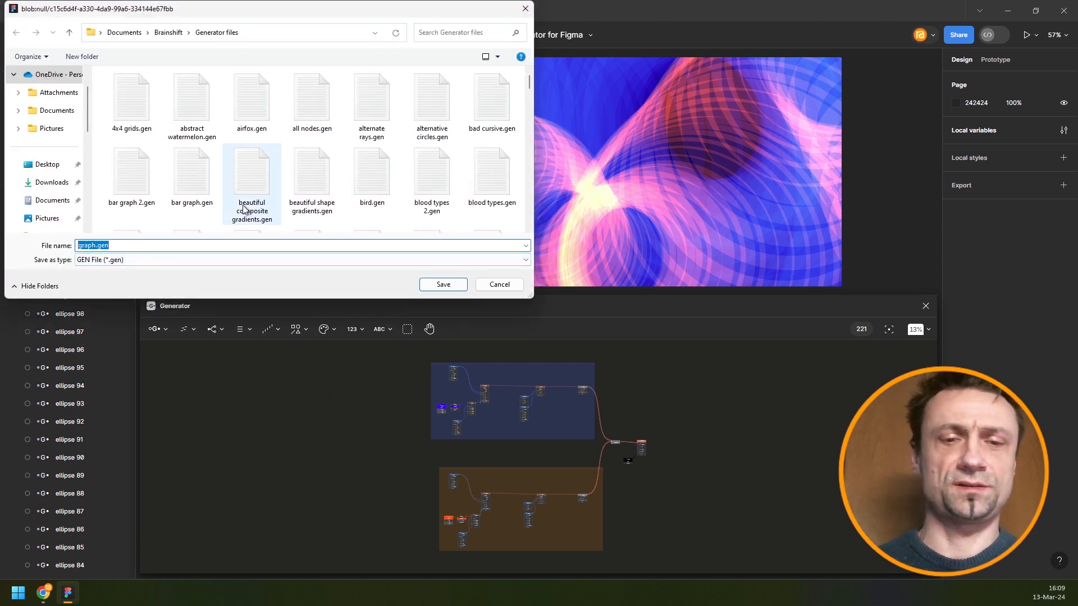
{"action": "type", "text": "x"}
{"action": "key", "text": "Down"}
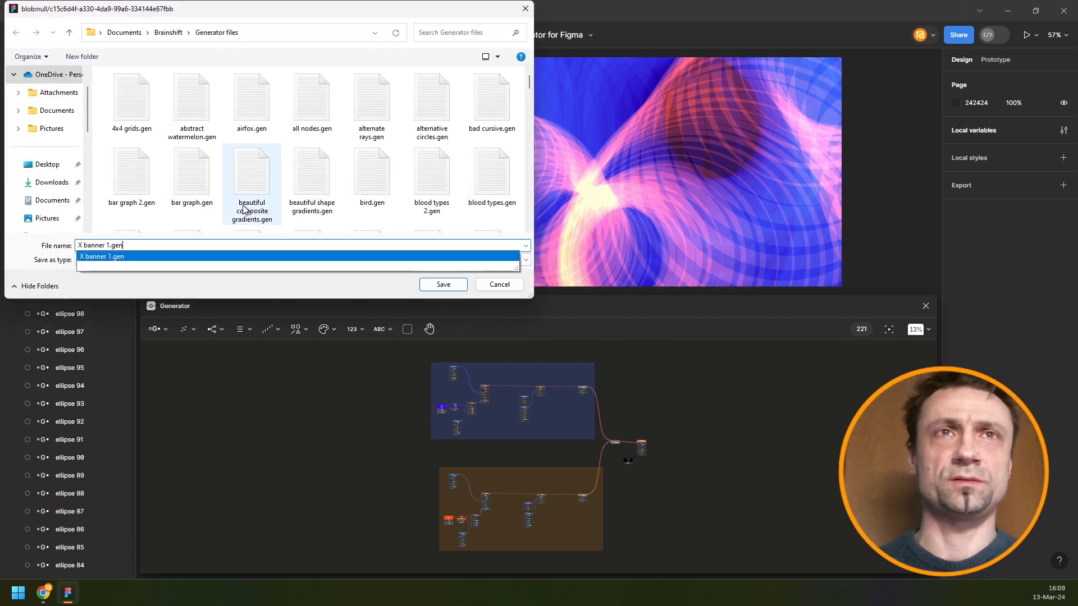
{"action": "key", "text": "Return"}
{"action": "key", "text": "Return"}
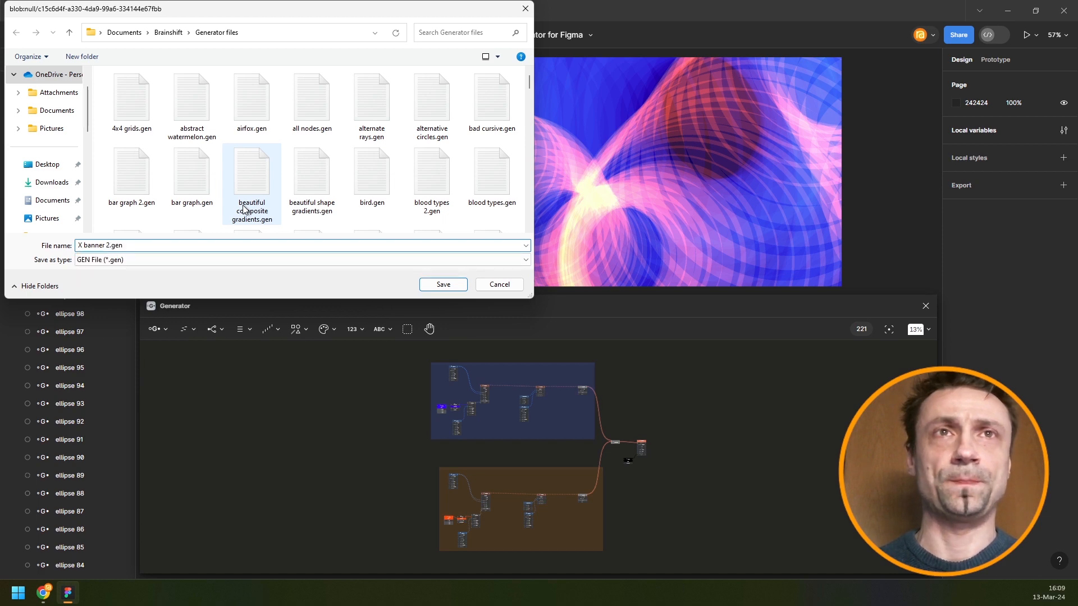